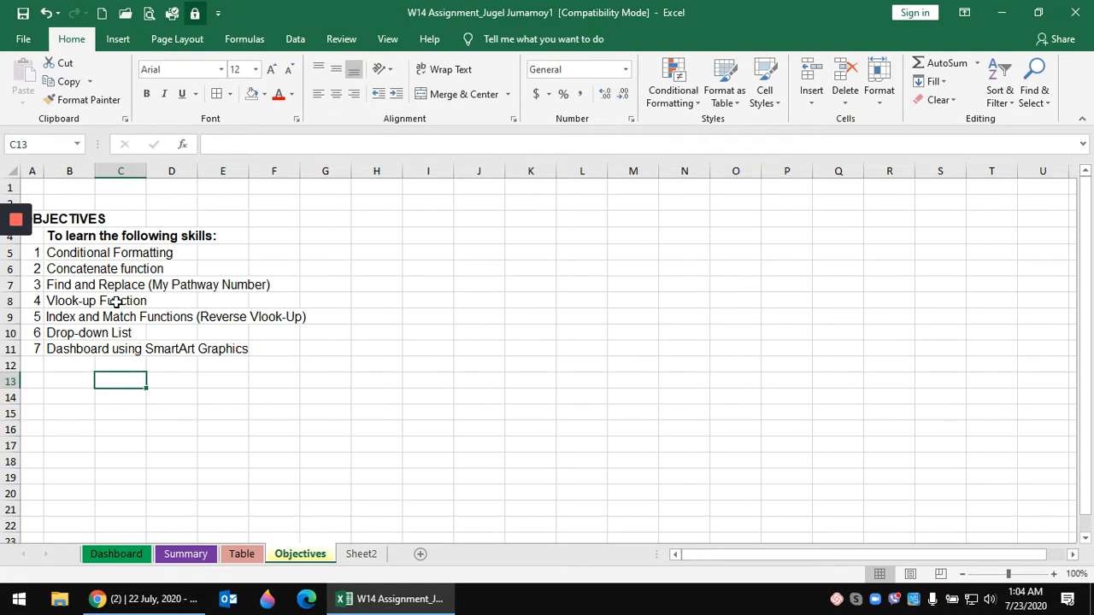
- Review the objectives, then scroll through the Summary sheet's employee last names
{"action": "left_click", "coordinate": [62, 265]}
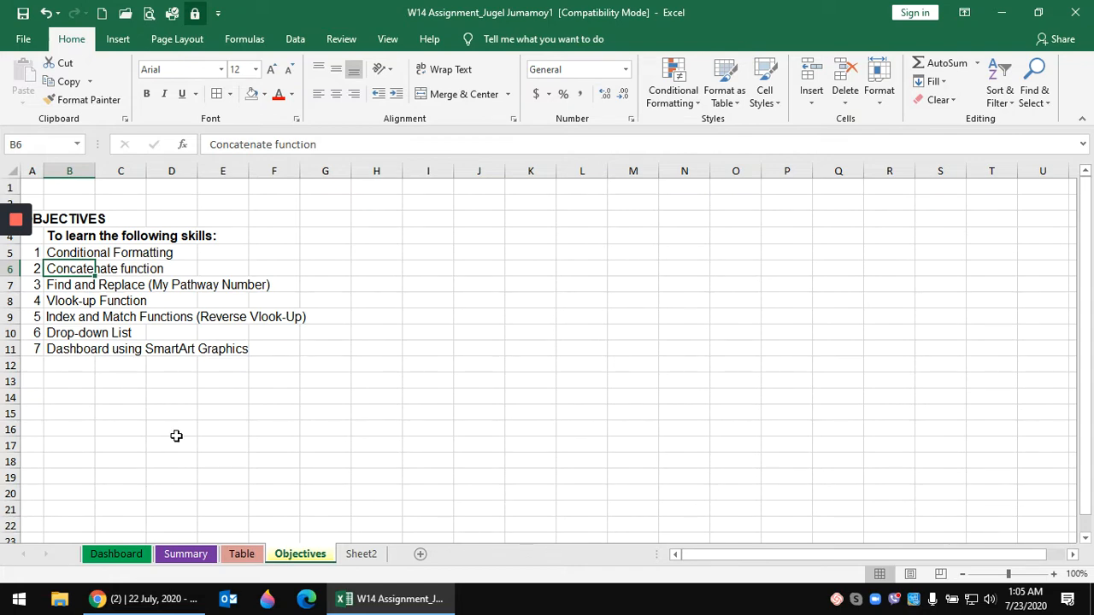
{"action": "left_click", "coordinate": [219, 440]}
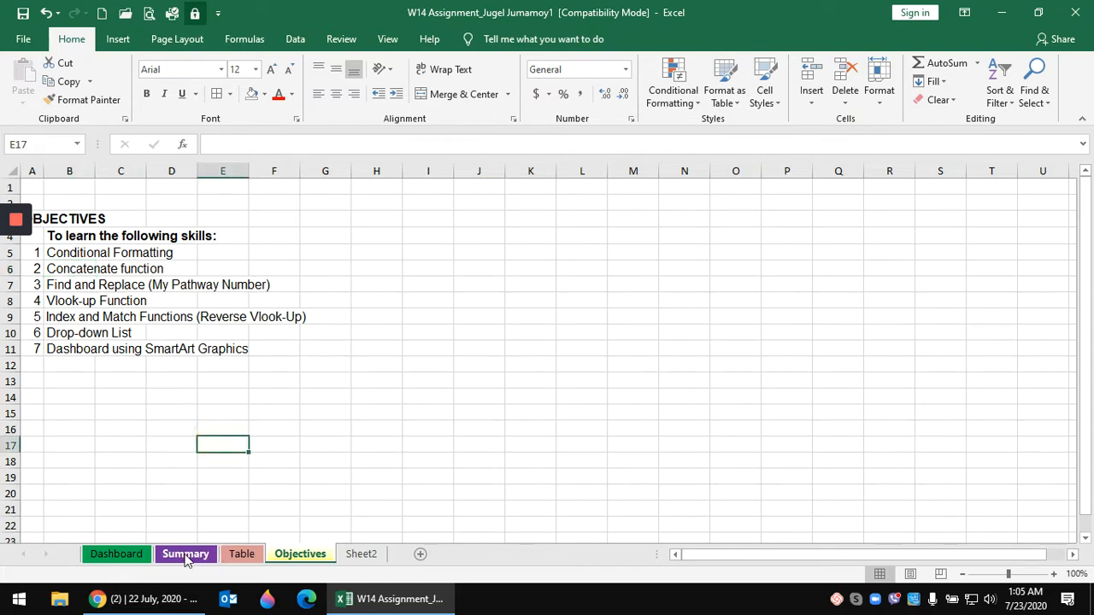
{"action": "left_click", "coordinate": [187, 555]}
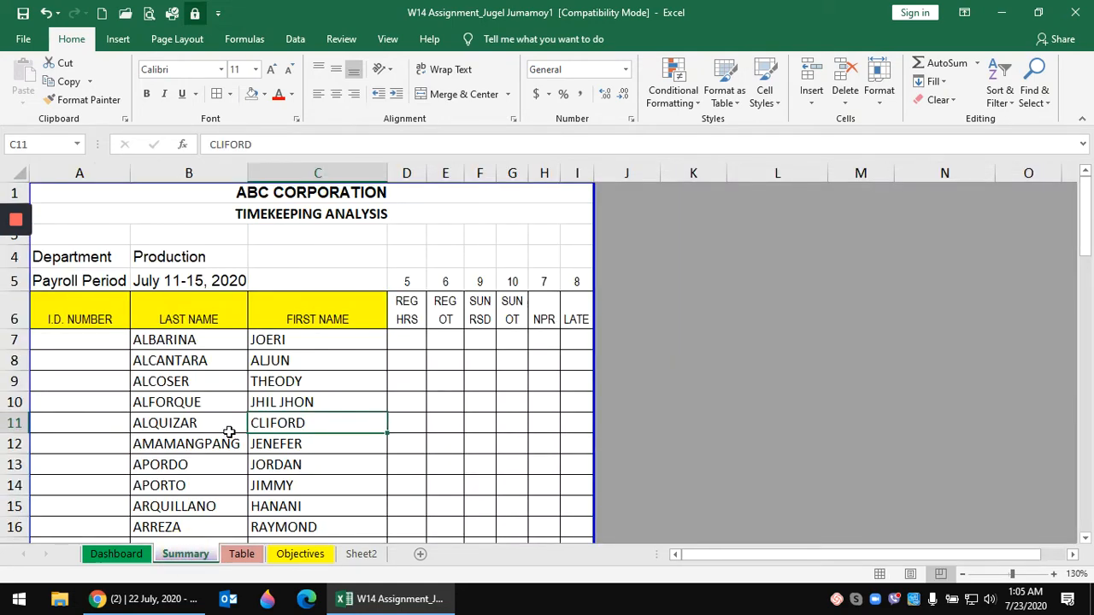
{"action": "scroll", "coordinate": [212, 377], "scroll_direction": "down", "scroll_amount": 4}
{"action": "scroll", "coordinate": [213, 379], "scroll_direction": "up", "scroll_amount": 3}
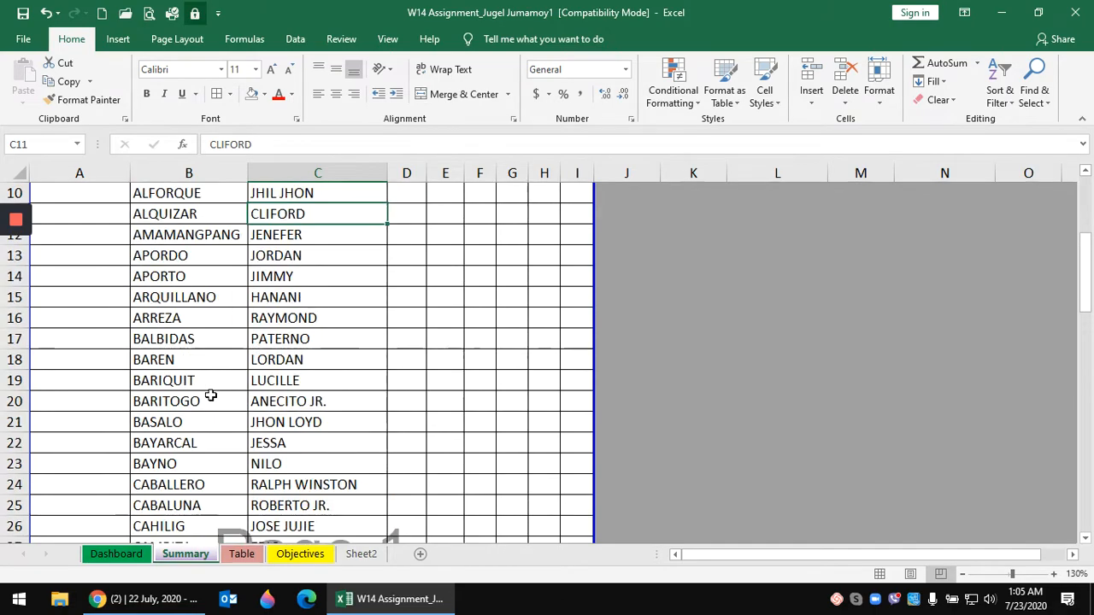
{"action": "scroll", "coordinate": [214, 410], "scroll_direction": "down", "scroll_amount": 1}
{"action": "scroll", "coordinate": [216, 414], "scroll_direction": "down", "scroll_amount": 19}
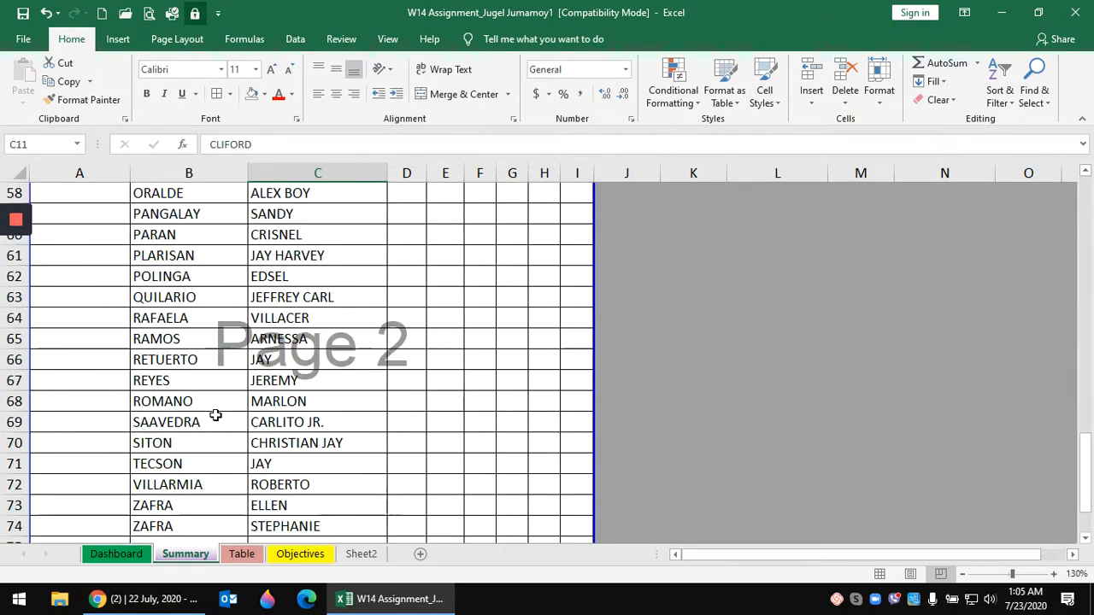
{"action": "scroll", "coordinate": [215, 415], "scroll_direction": "up", "scroll_amount": 6}
{"action": "scroll", "coordinate": [215, 415], "scroll_direction": "up", "scroll_amount": 15}
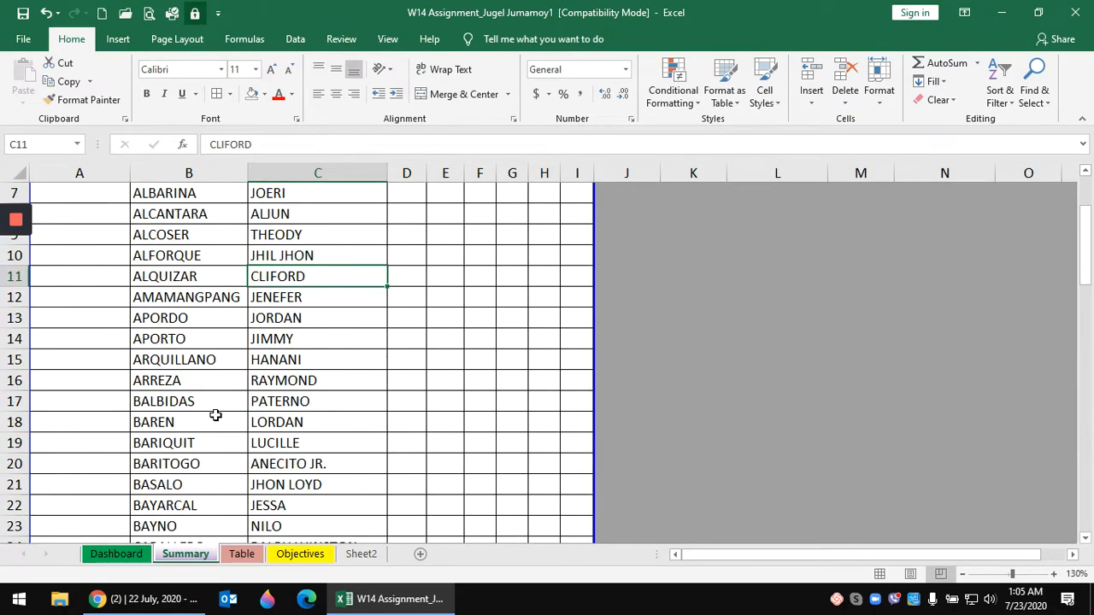
{"action": "left_click", "coordinate": [220, 366]}
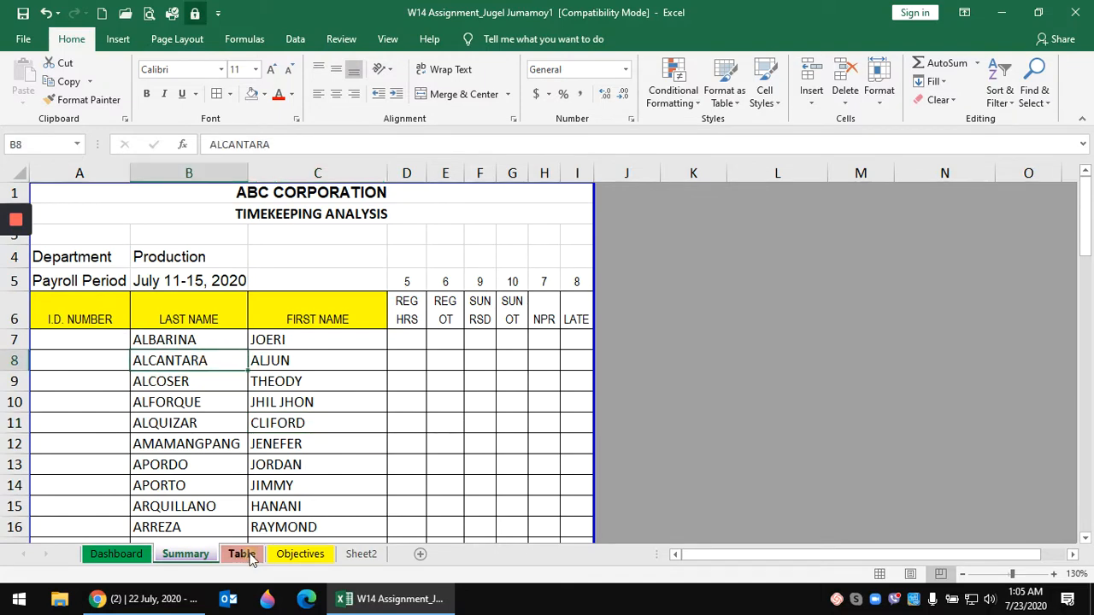
- Browse the Table sheet's employee time-in entries, then return to the Summary sheet
{"action": "left_click", "coordinate": [242, 554]}
{"action": "left_click", "coordinate": [291, 412]}
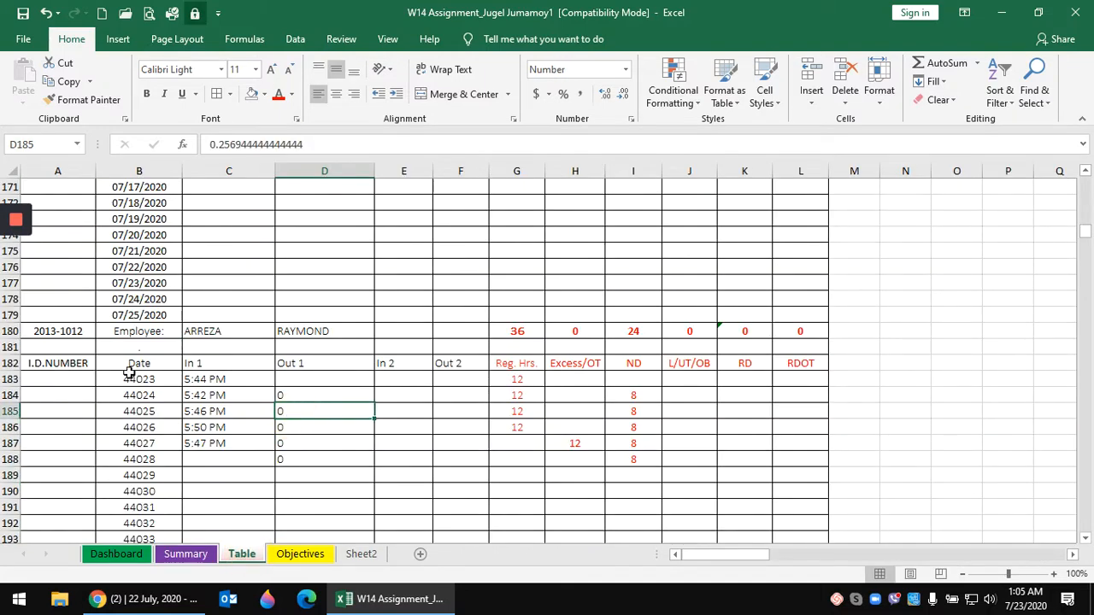
{"action": "scroll", "coordinate": [245, 342], "scroll_direction": "up", "scroll_amount": 4}
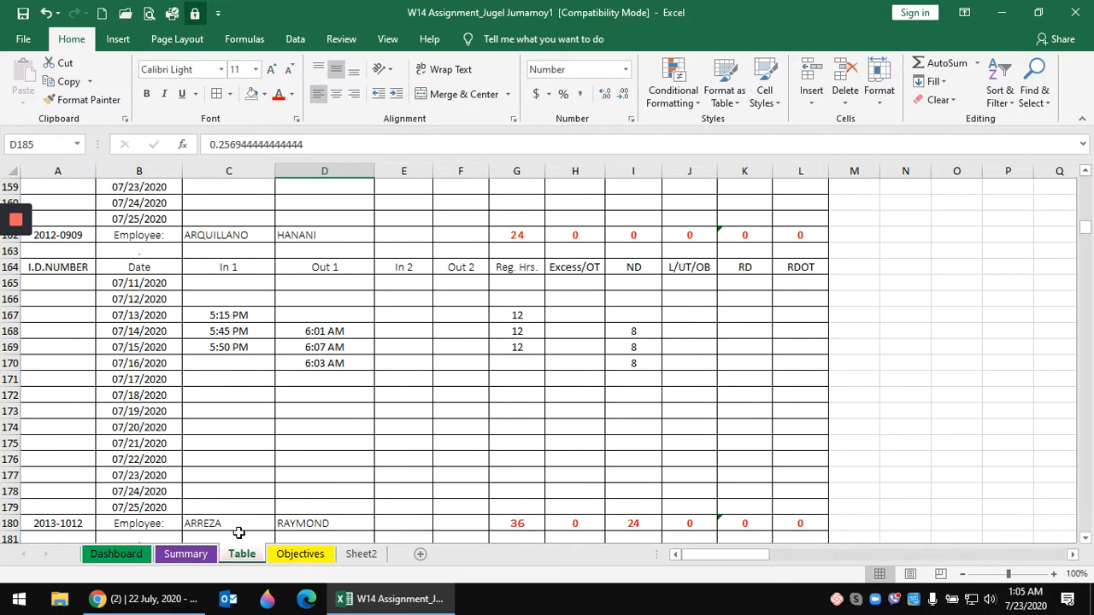
{"action": "left_click", "coordinate": [234, 330]}
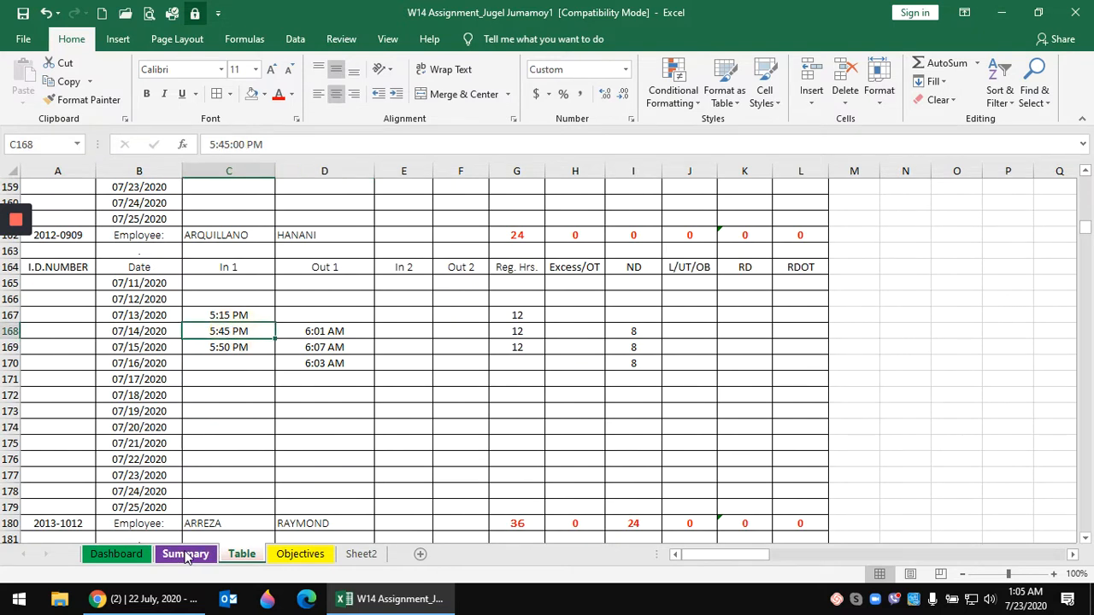
{"action": "left_click", "coordinate": [186, 554]}
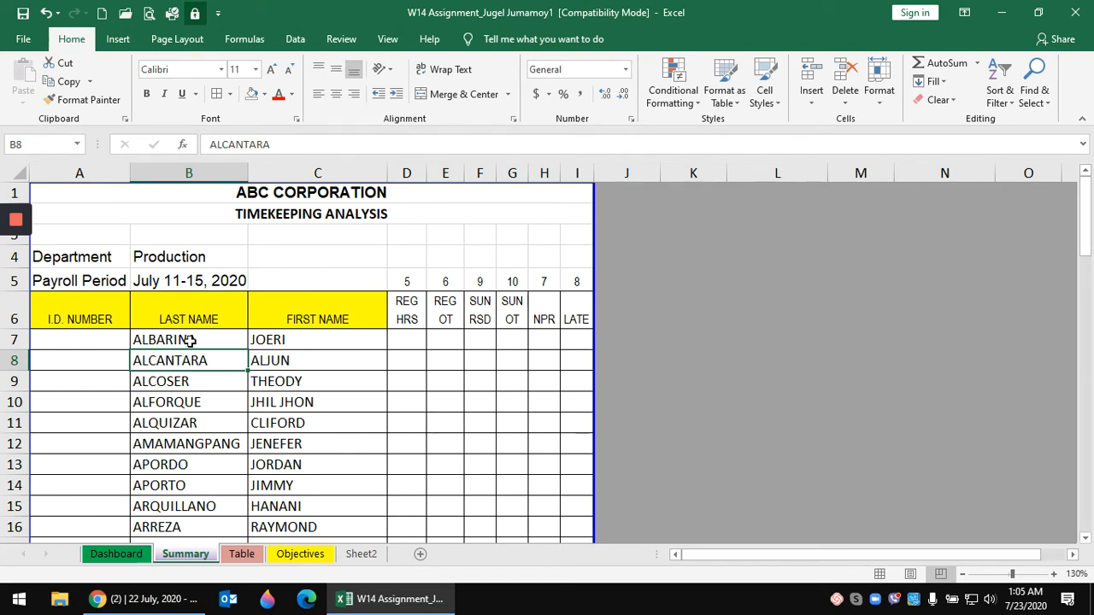
- Return to the Table sheet and scroll up to the top of its records
{"action": "left_click", "coordinate": [241, 554]}
{"action": "scroll", "coordinate": [234, 436], "scroll_direction": "up", "scroll_amount": 11}
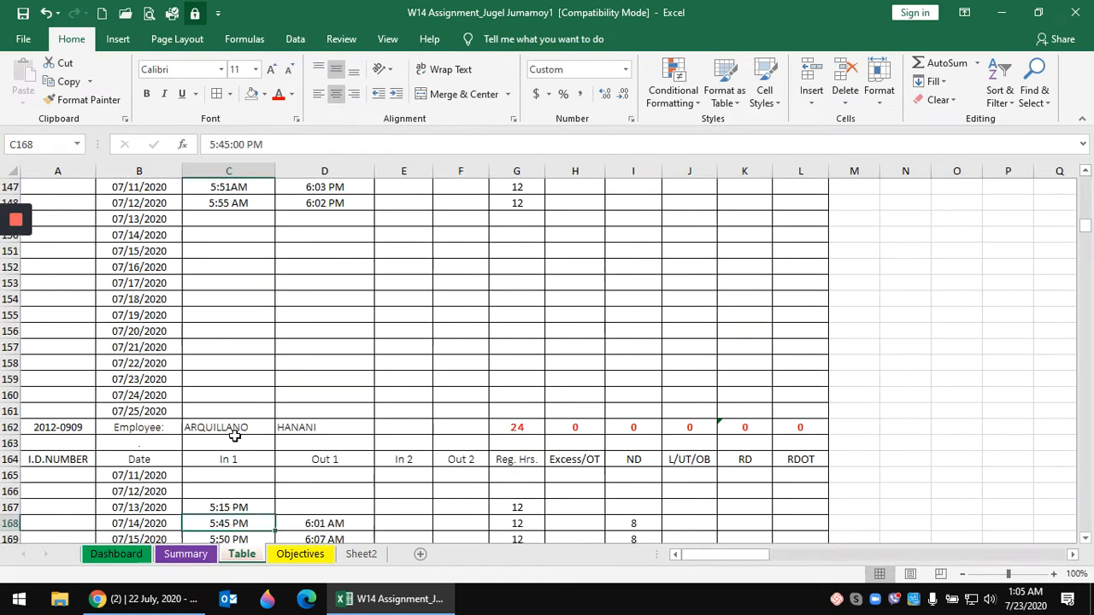
{"action": "scroll", "coordinate": [234, 436], "scroll_direction": "up", "scroll_amount": 12}
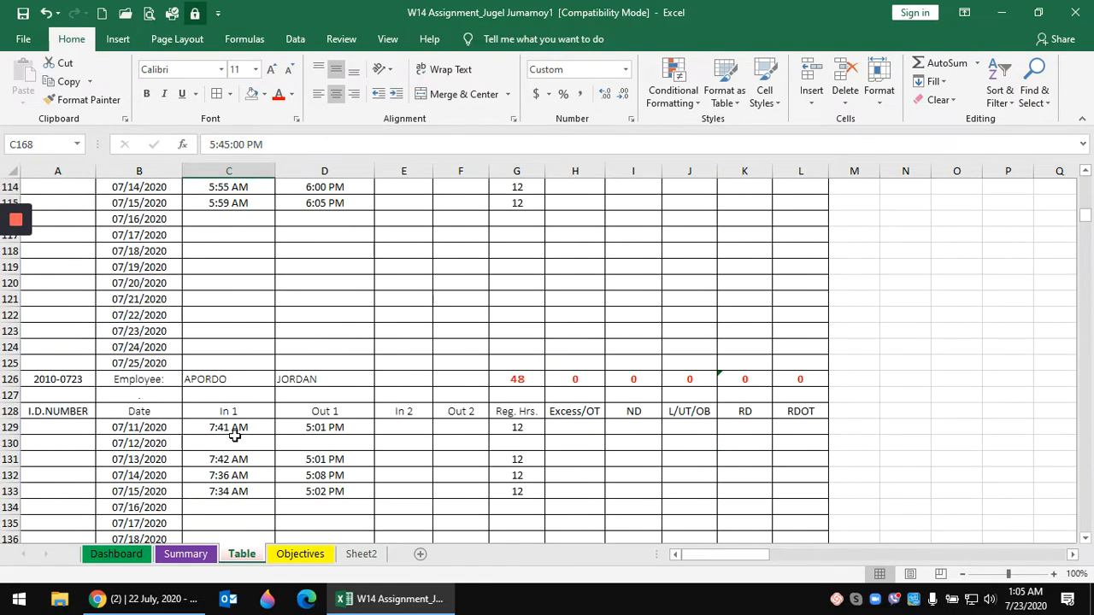
{"action": "scroll", "coordinate": [236, 431], "scroll_direction": "up", "scroll_amount": 1}
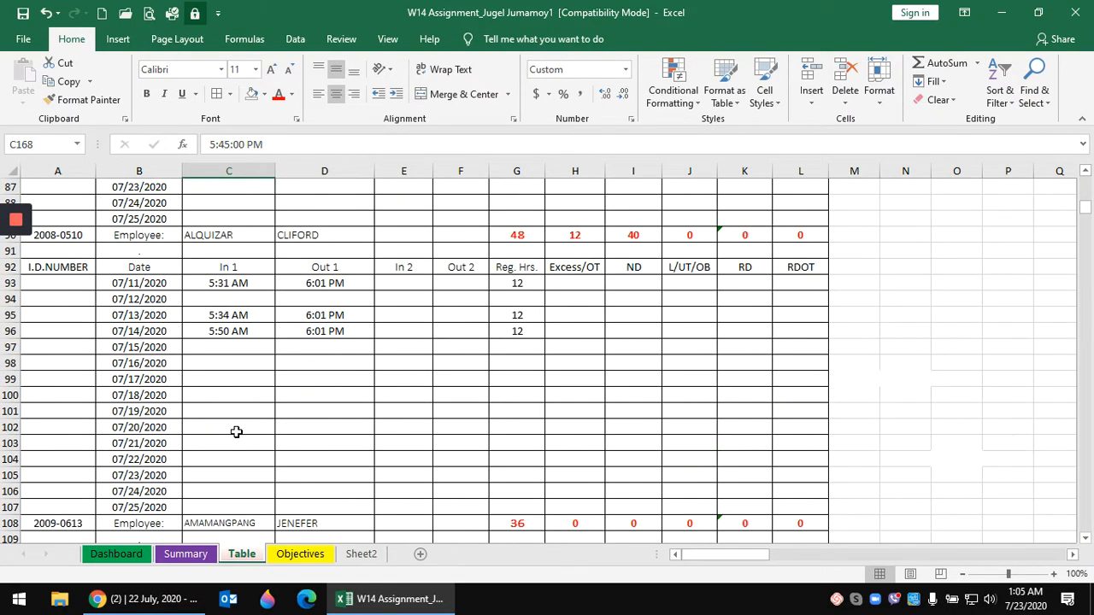
{"action": "left_click_drag", "start_coordinate": [528, 234], "coordinate": [794, 234]}
{"action": "scroll", "coordinate": [546, 399], "scroll_direction": "up", "scroll_amount": 1}
{"action": "scroll", "coordinate": [545, 399], "scroll_direction": "up", "scroll_amount": 4}
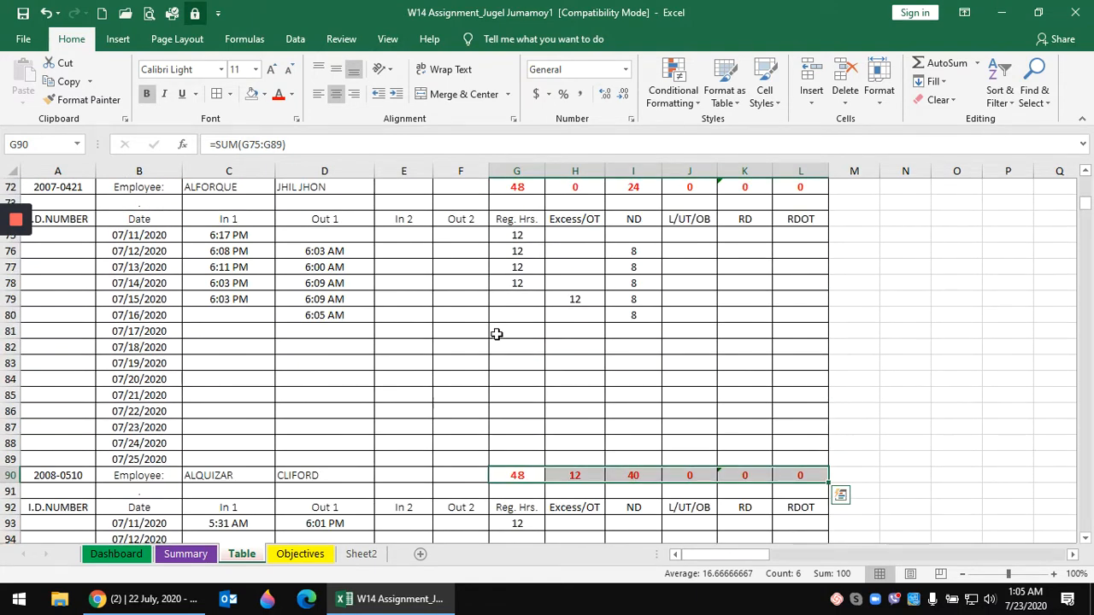
- Review the L/UT/OB, RD and RDOT columns and the 07/11–07/15/2020 dates, then select ALBARINA on Summary
{"action": "left_click", "coordinate": [685, 220]}
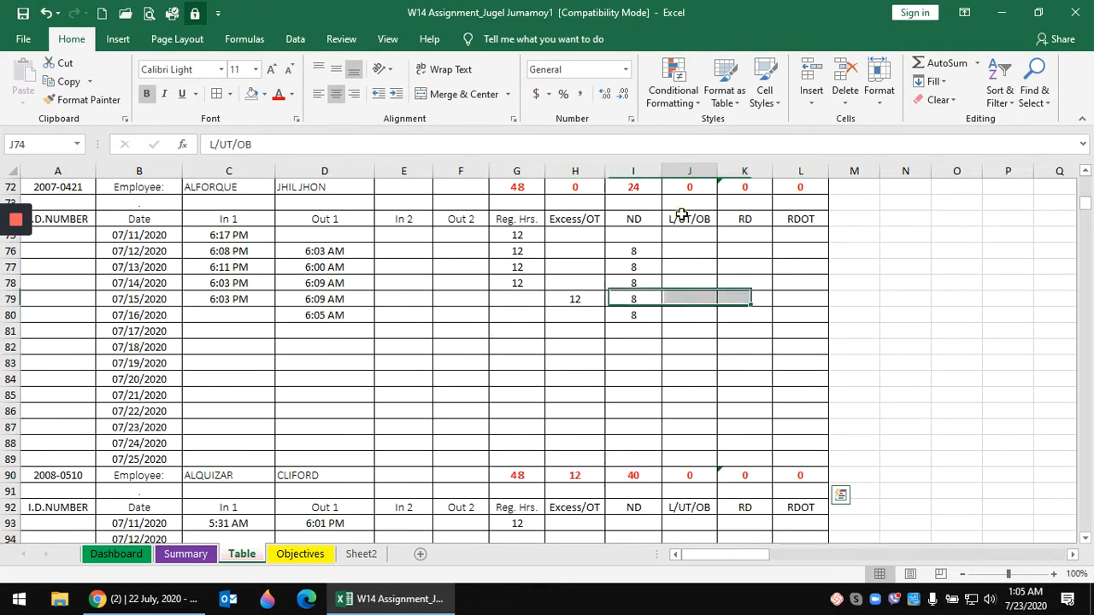
{"action": "left_click", "coordinate": [743, 220]}
{"action": "left_click", "coordinate": [791, 220]}
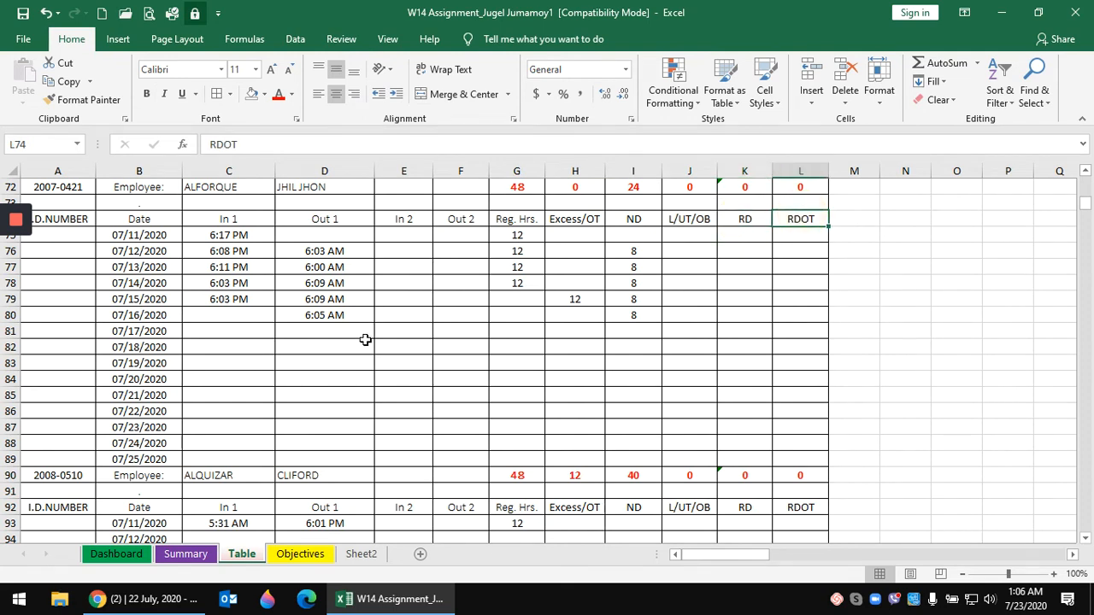
{"action": "left_click", "coordinate": [159, 237]}
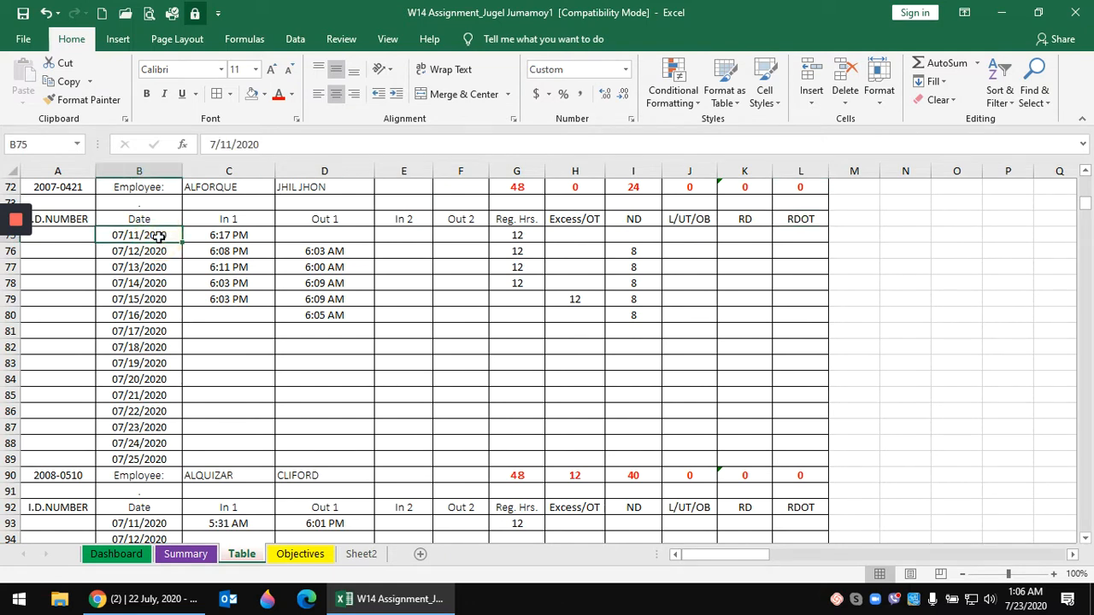
{"action": "left_click", "coordinate": [152, 299]}
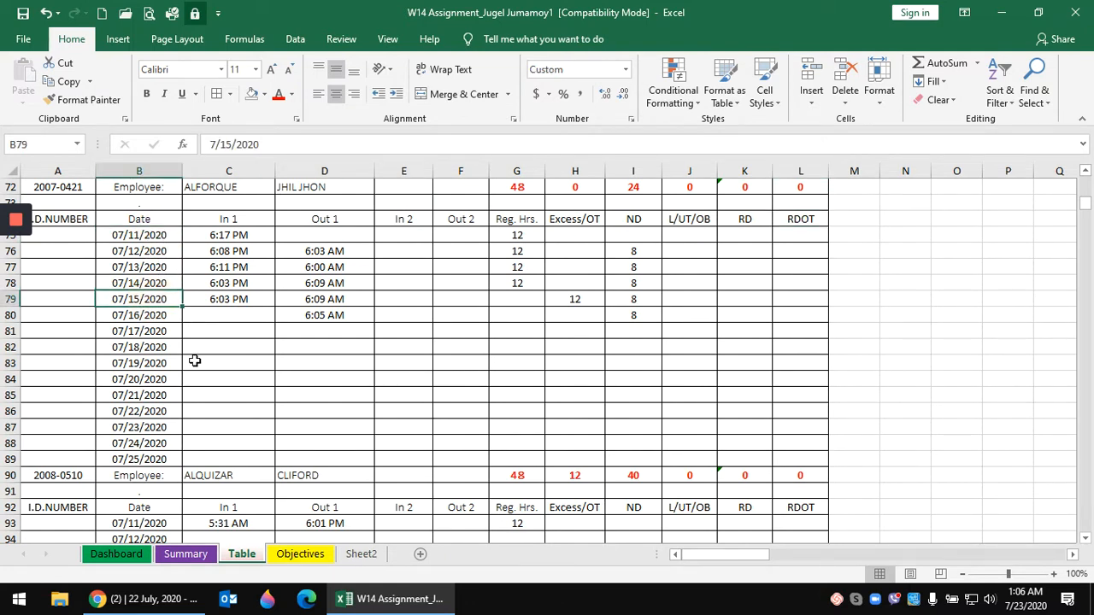
{"action": "left_click", "coordinate": [272, 417]}
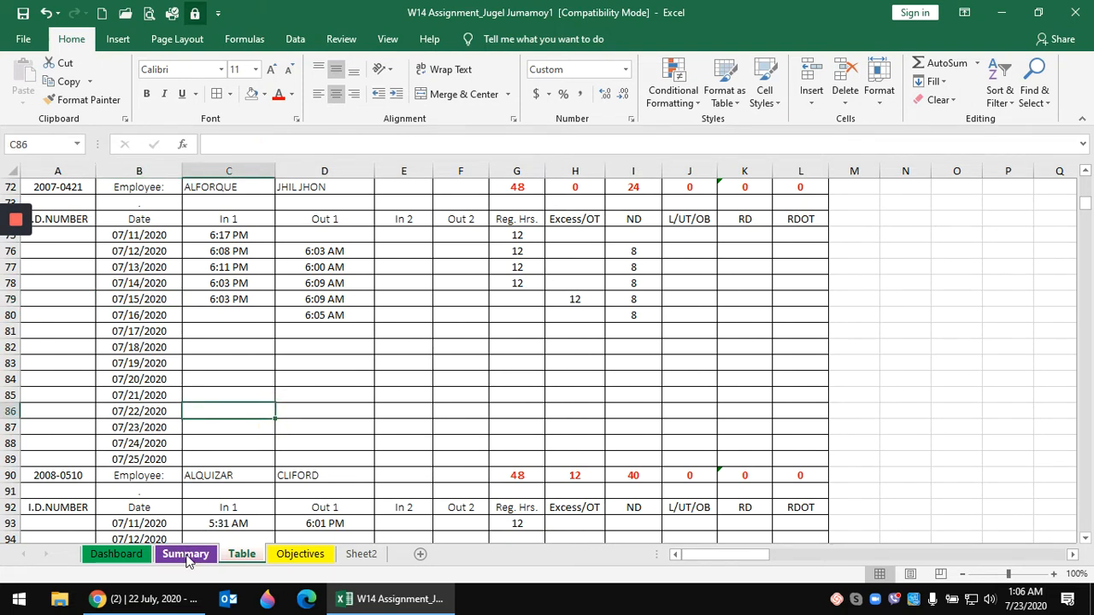
{"action": "left_click", "coordinate": [186, 556]}
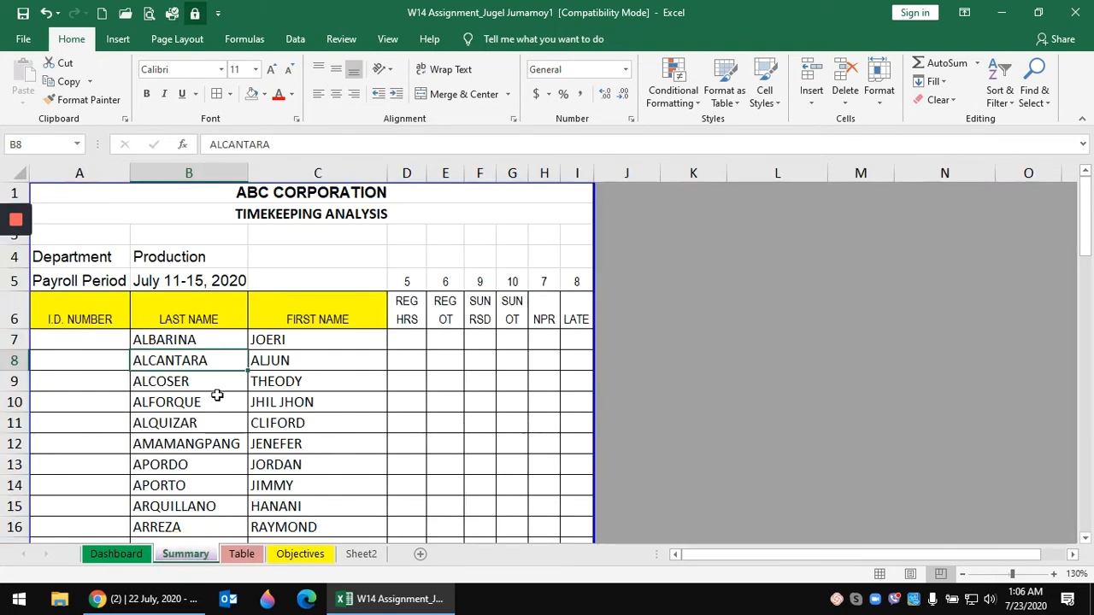
{"action": "left_click", "coordinate": [197, 341]}
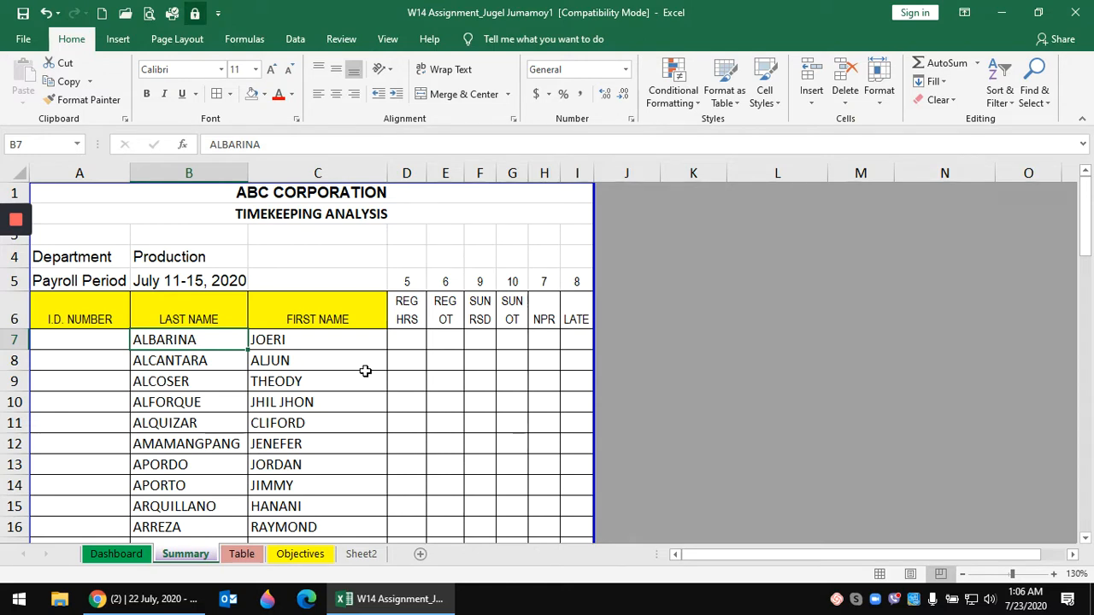
- Copy the Summary sheet's employee last names from ALBARINA to the end of the list
{"action": "key", "text": "ctrl+shift+Down"}
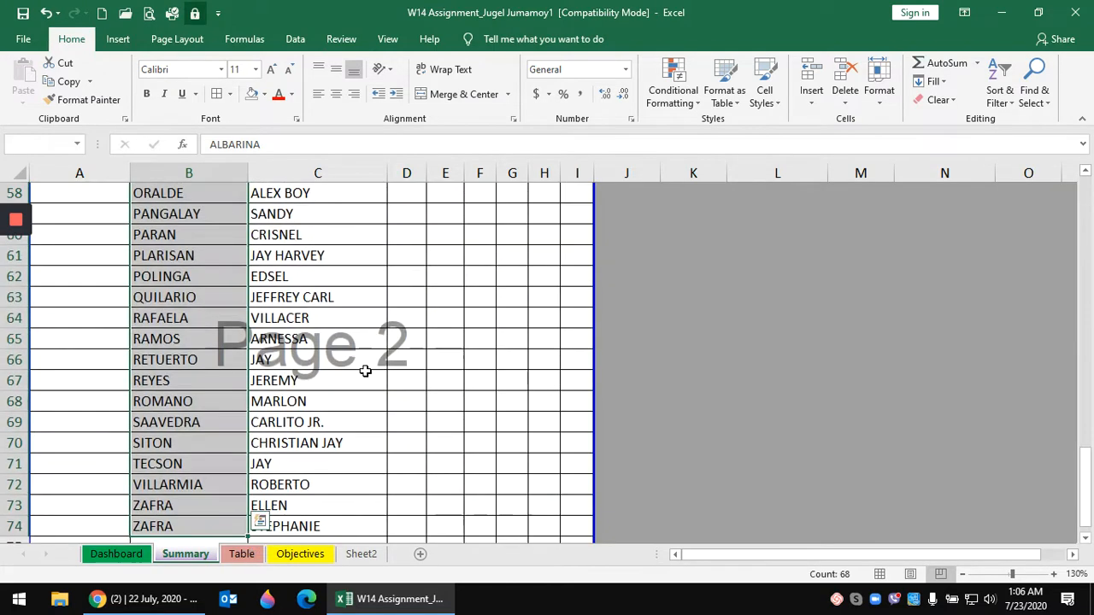
{"action": "right_click", "coordinate": [183, 291]}
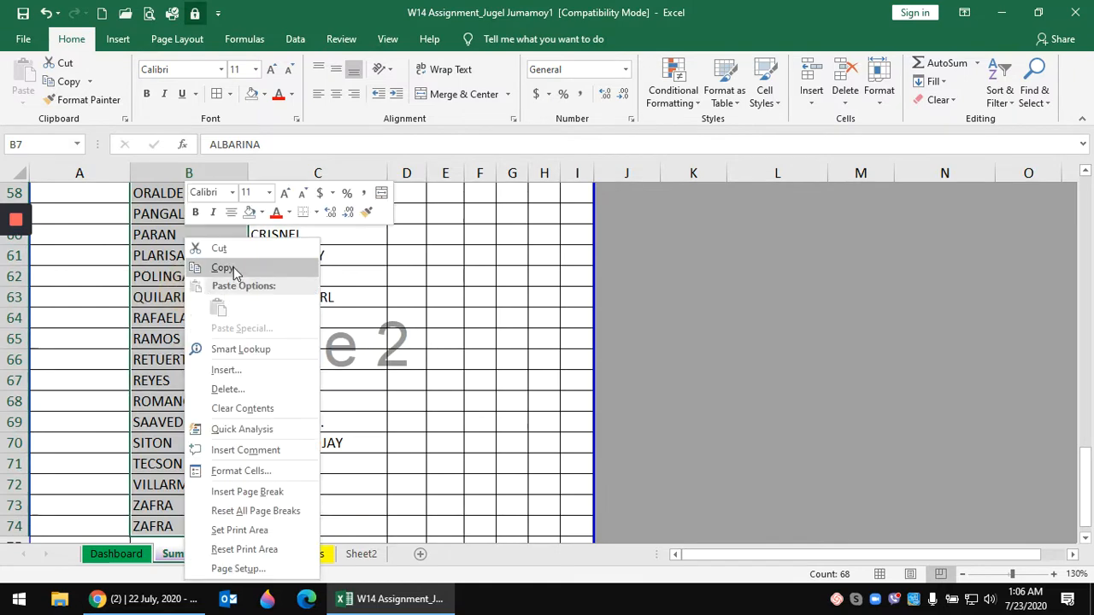
{"action": "left_click", "coordinate": [234, 269]}
{"action": "scroll", "coordinate": [334, 391], "scroll_direction": "up", "scroll_amount": 19}
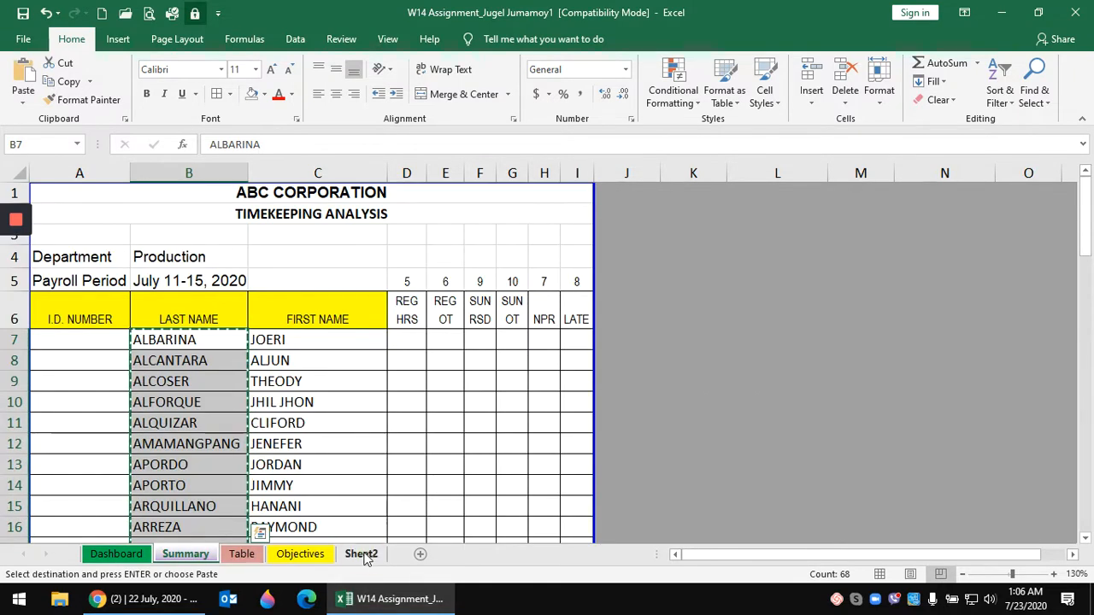
- Paste the surnames into Sheet2 column A and widen it to about 17 characters
{"action": "left_click", "coordinate": [360, 554]}
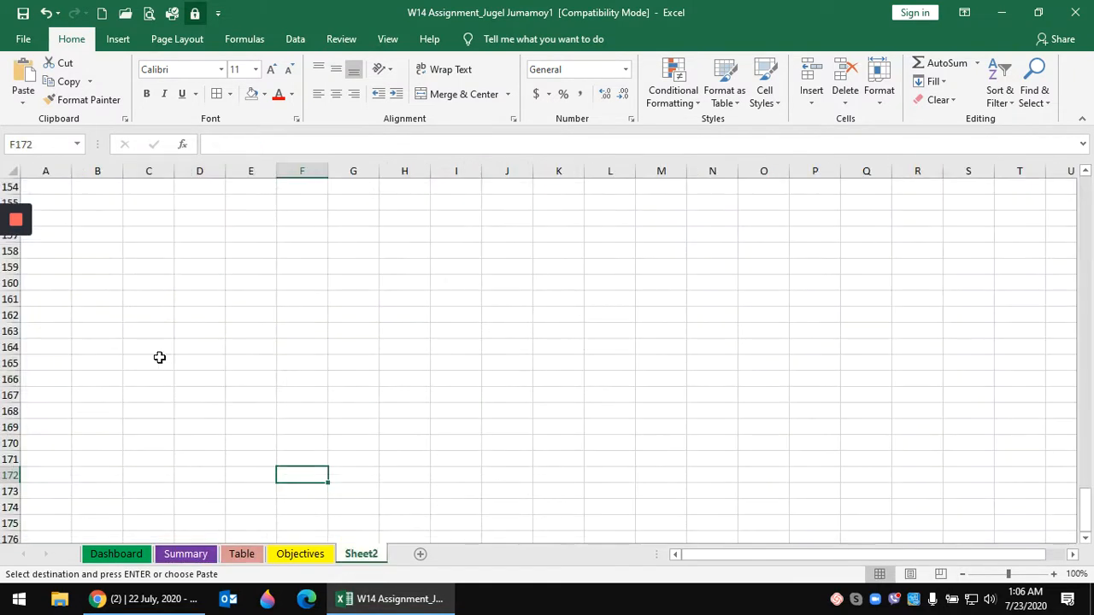
{"action": "left_click", "coordinate": [50, 170]}
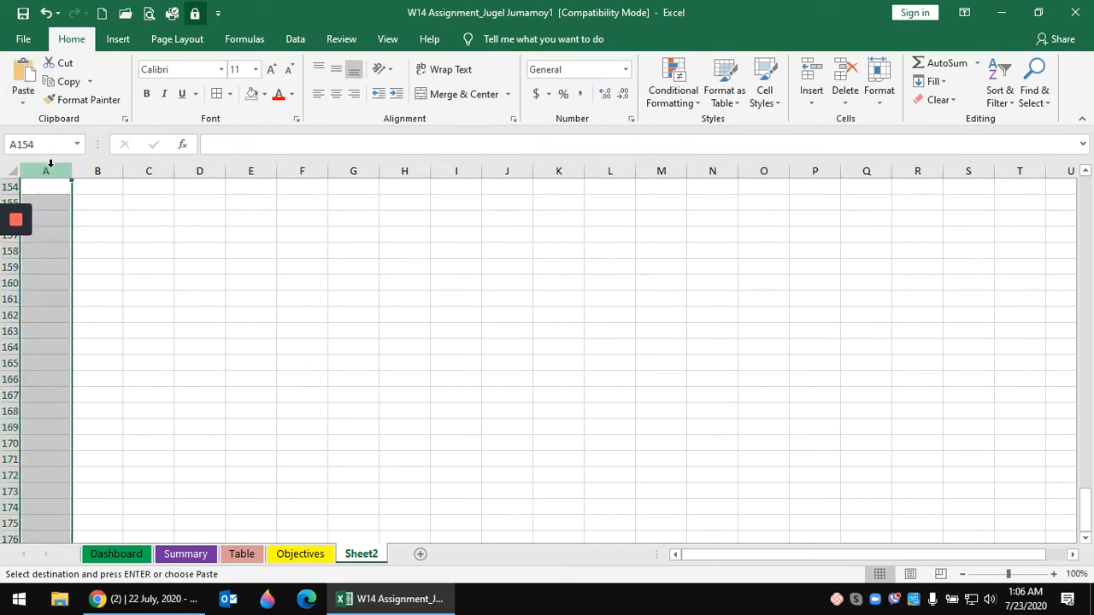
{"action": "left_click", "coordinate": [26, 75]}
{"action": "scroll", "coordinate": [77, 201], "scroll_direction": "up", "scroll_amount": 17}
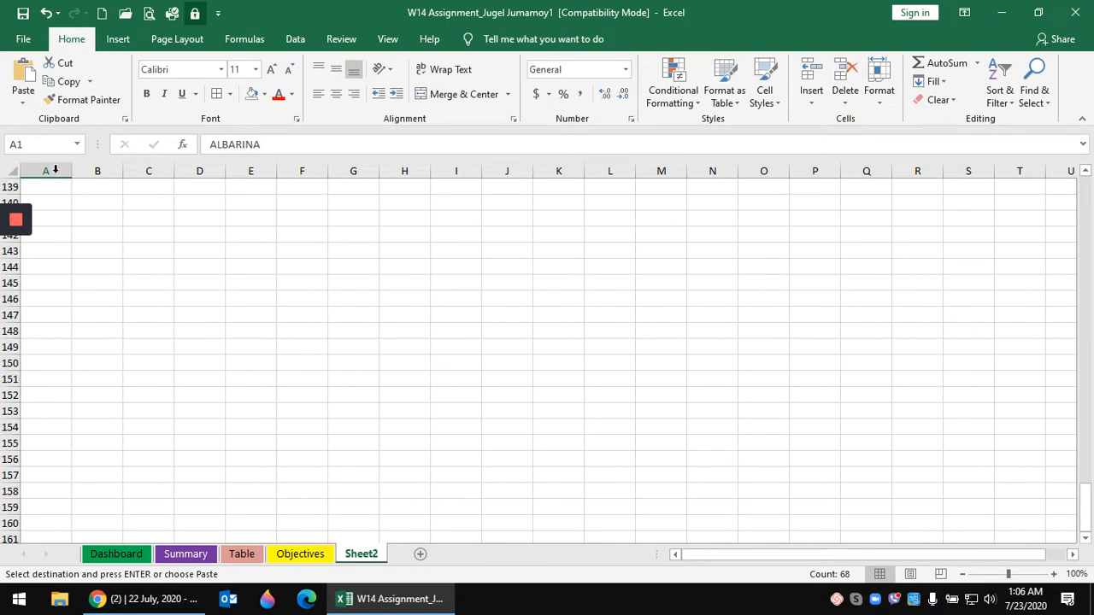
{"action": "left_click_drag", "start_coordinate": [1086, 504], "coordinate": [1081, 156]}
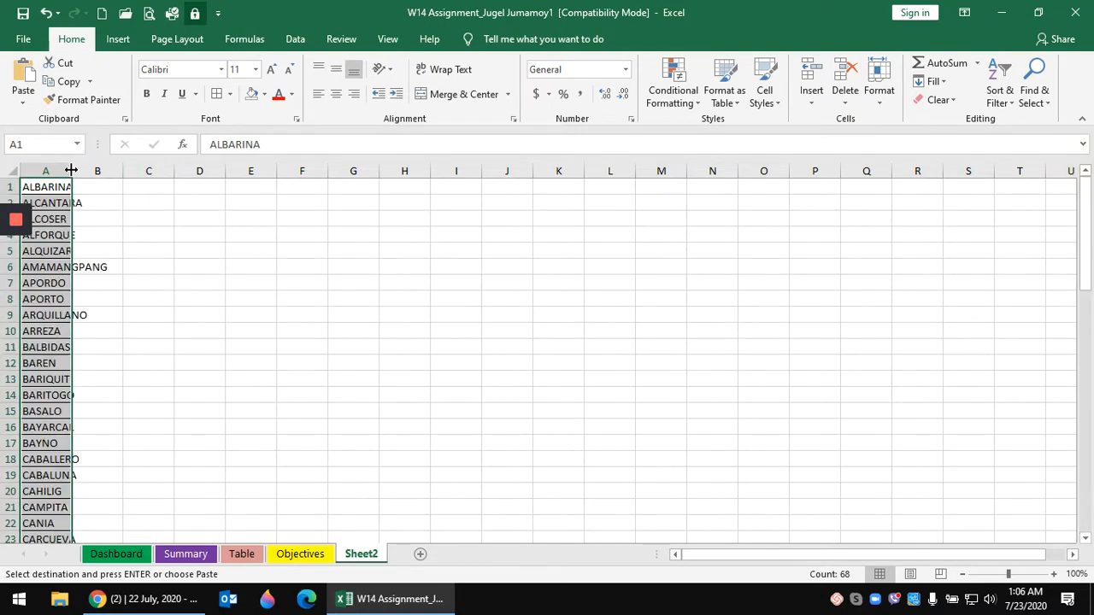
{"action": "left_click_drag", "start_coordinate": [71, 171], "coordinate": [120, 179]}
{"action": "left_click", "coordinate": [226, 329]}
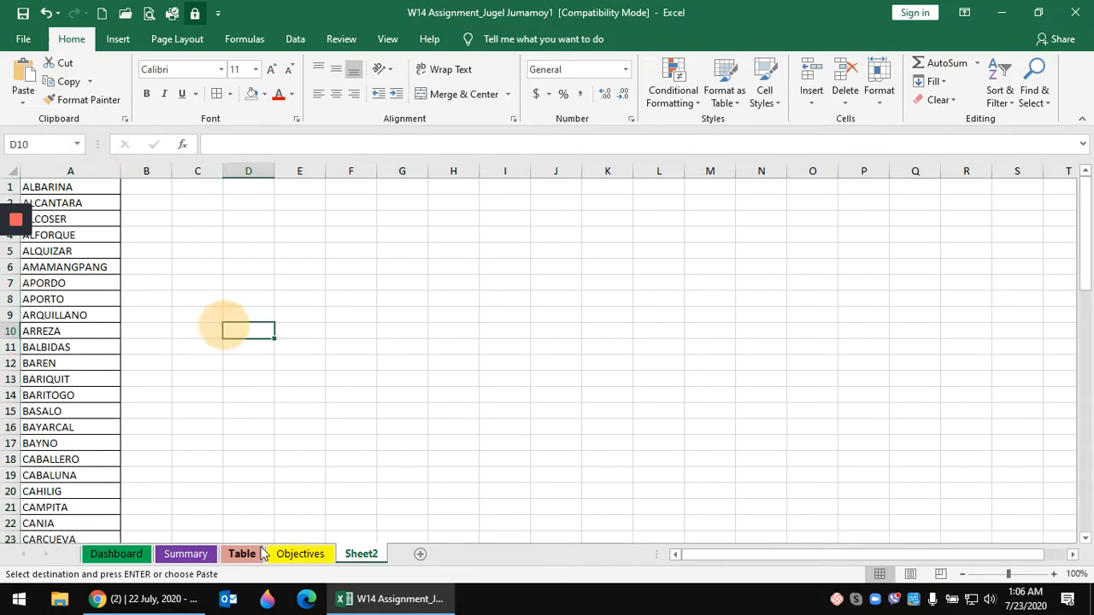
{"action": "left_click", "coordinate": [242, 554]}
- Copy the Table sheet's column C (In 1 times like 5:51 AM) into Sheet2 column B and widen it
{"action": "scroll", "coordinate": [282, 422], "scroll_direction": "up", "scroll_amount": 11}
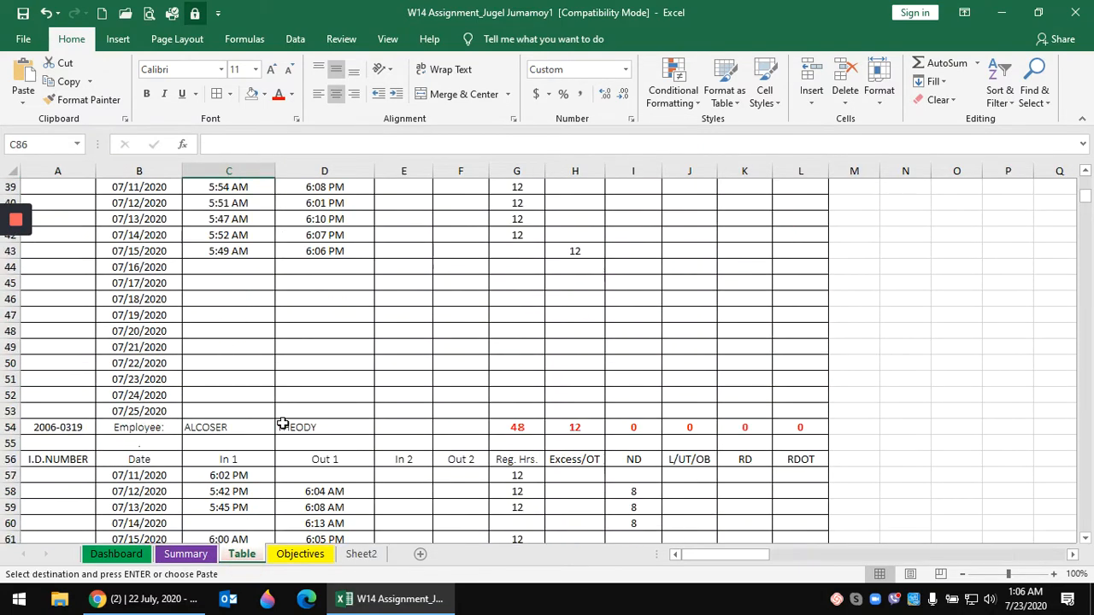
{"action": "left_click", "coordinate": [235, 168]}
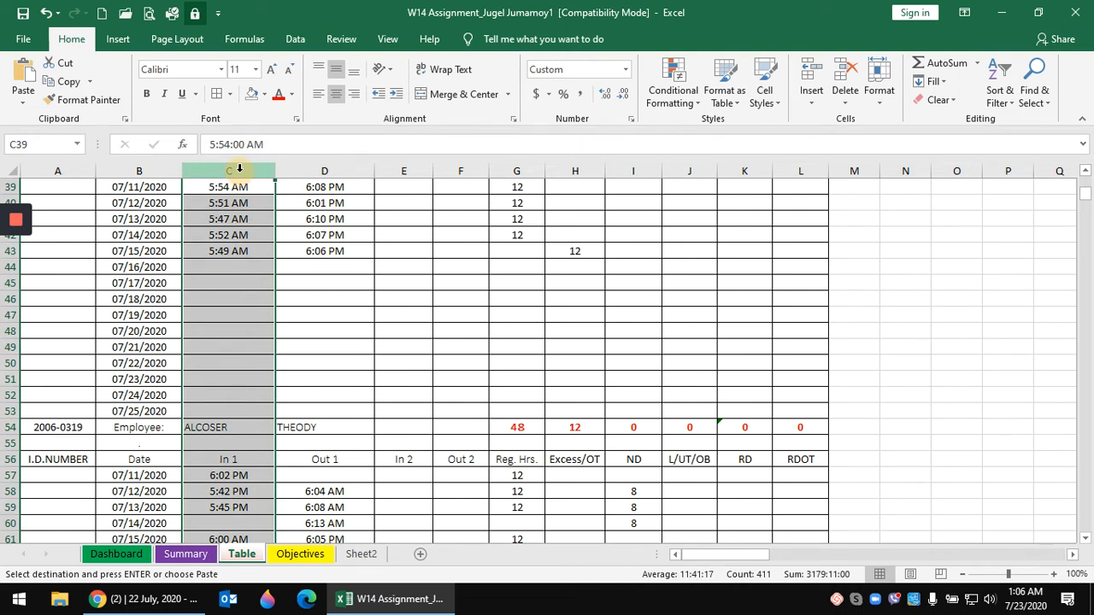
{"action": "right_click", "coordinate": [245, 173]}
{"action": "left_click", "coordinate": [282, 208]}
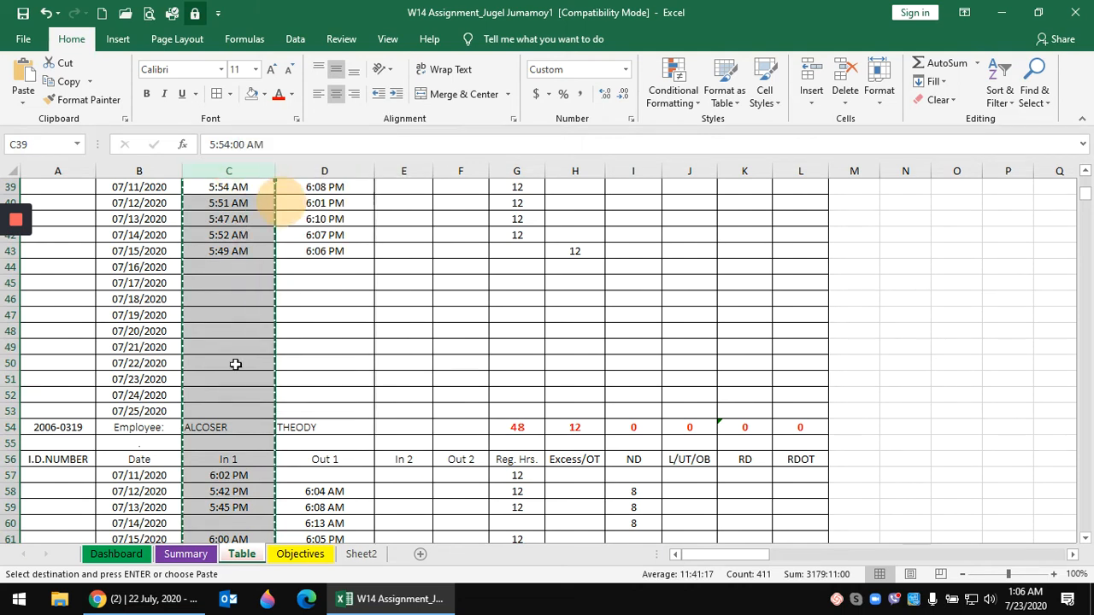
{"action": "left_click", "coordinate": [361, 554]}
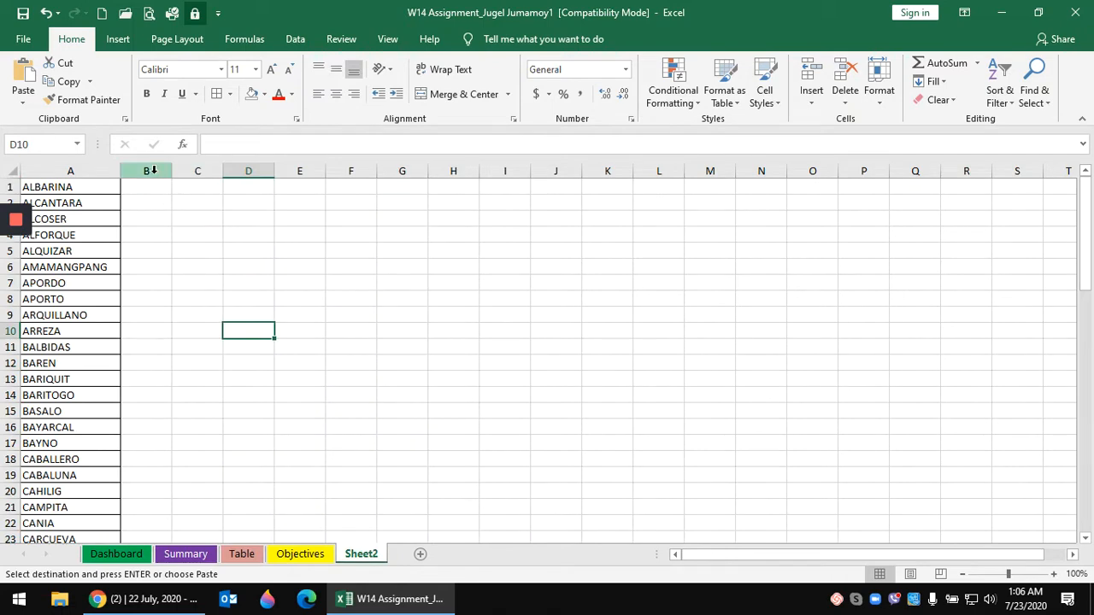
{"action": "left_click", "coordinate": [147, 171]}
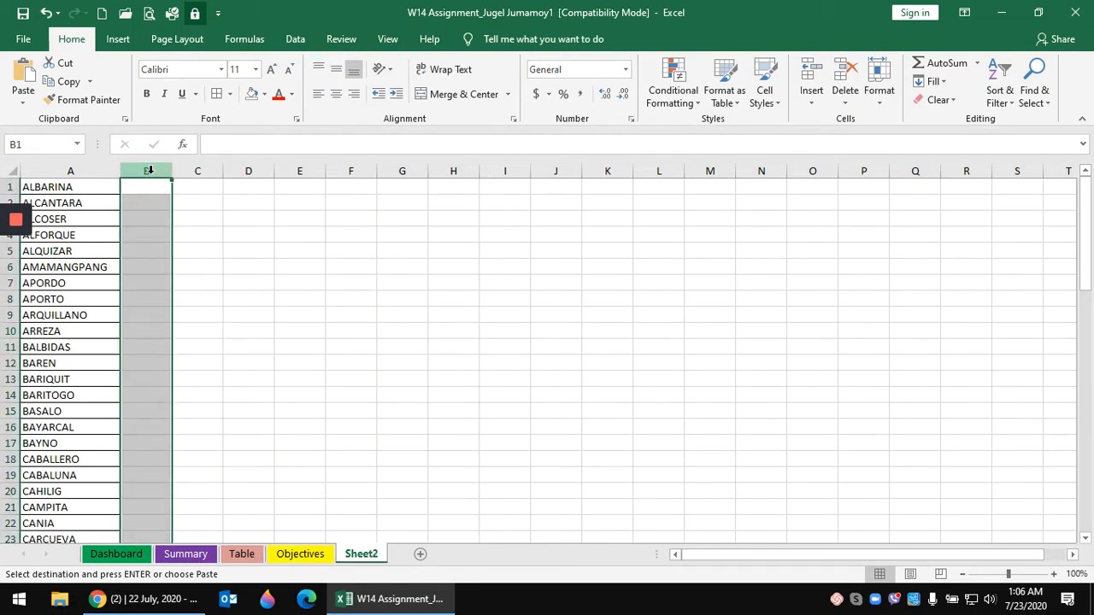
{"action": "left_click", "coordinate": [23, 77]}
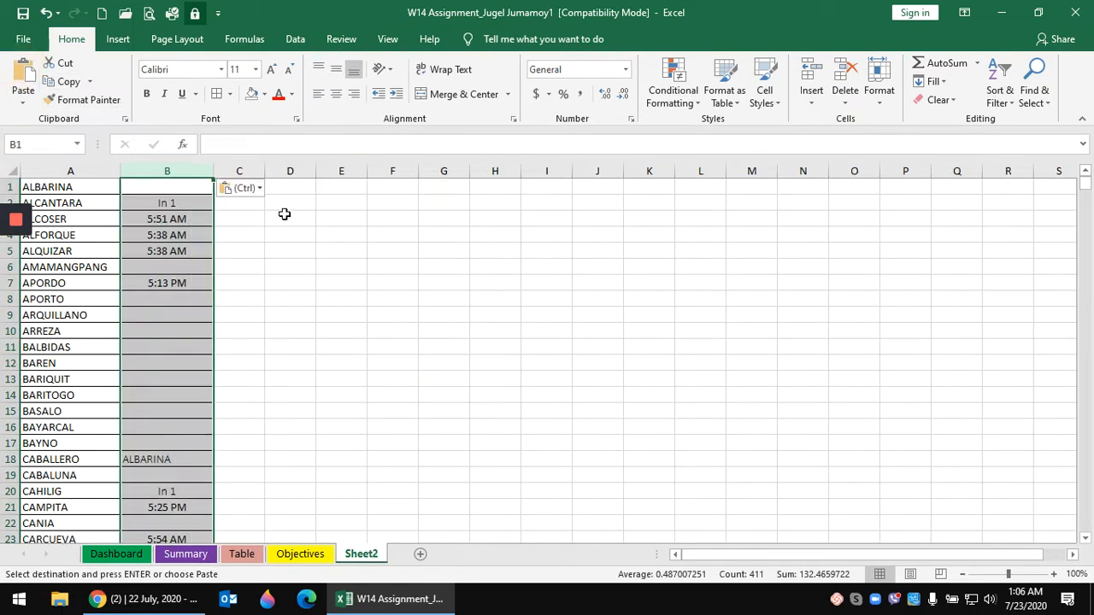
{"action": "left_click", "coordinate": [316, 246]}
{"action": "left_click_drag", "start_coordinate": [214, 171], "coordinate": [228, 170]}
{"action": "left_click", "coordinate": [289, 315]}
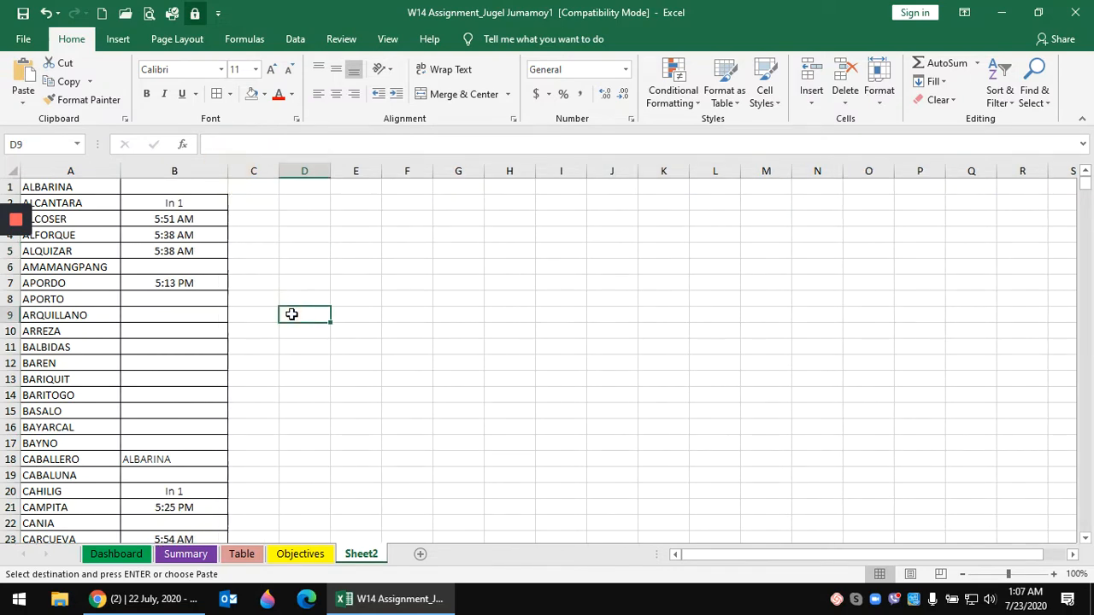
{"action": "left_click", "coordinate": [71, 168]}
- Apply a Unique-values rule with Green Fill with Dark Green Text to columns A:B
{"action": "left_click_drag", "start_coordinate": [73, 170], "coordinate": [180, 170]}
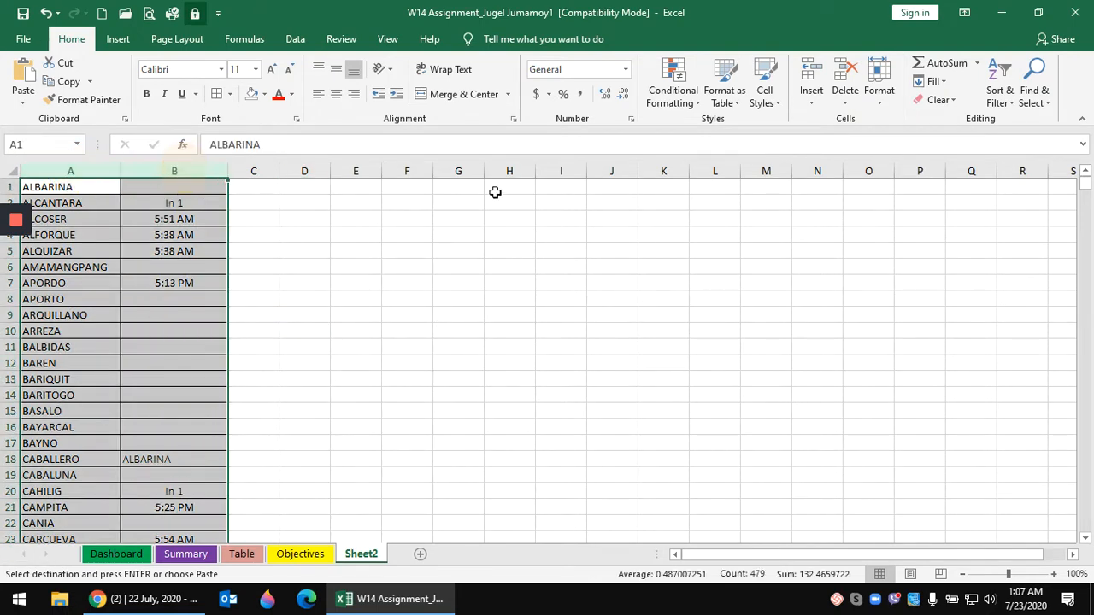
{"action": "left_click", "coordinate": [675, 97]}
{"action": "mouse_move", "coordinate": [689, 133]}
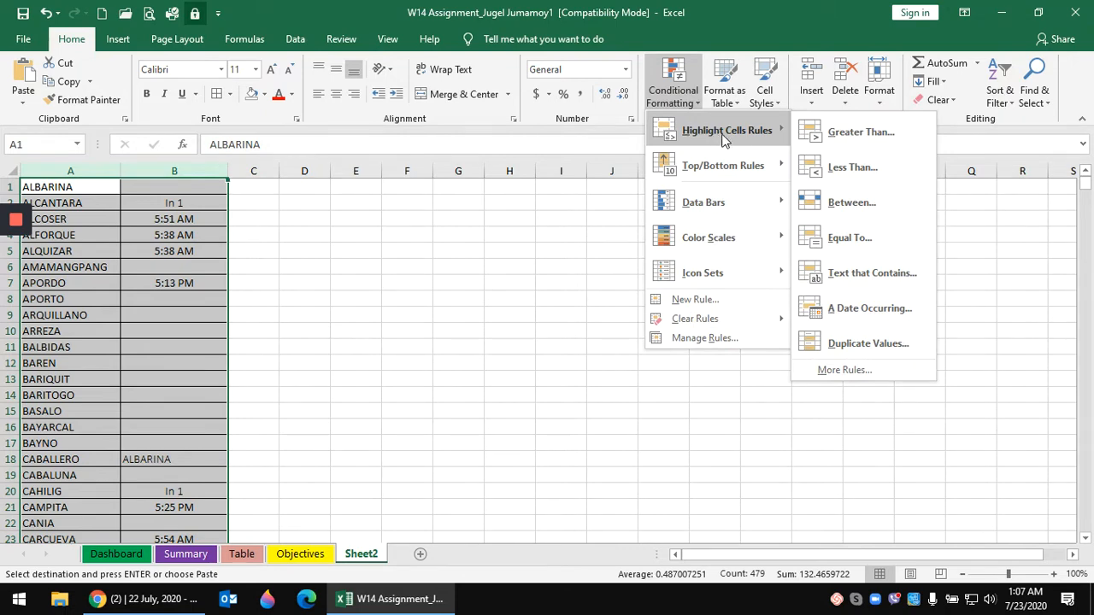
{"action": "left_click", "coordinate": [889, 346]}
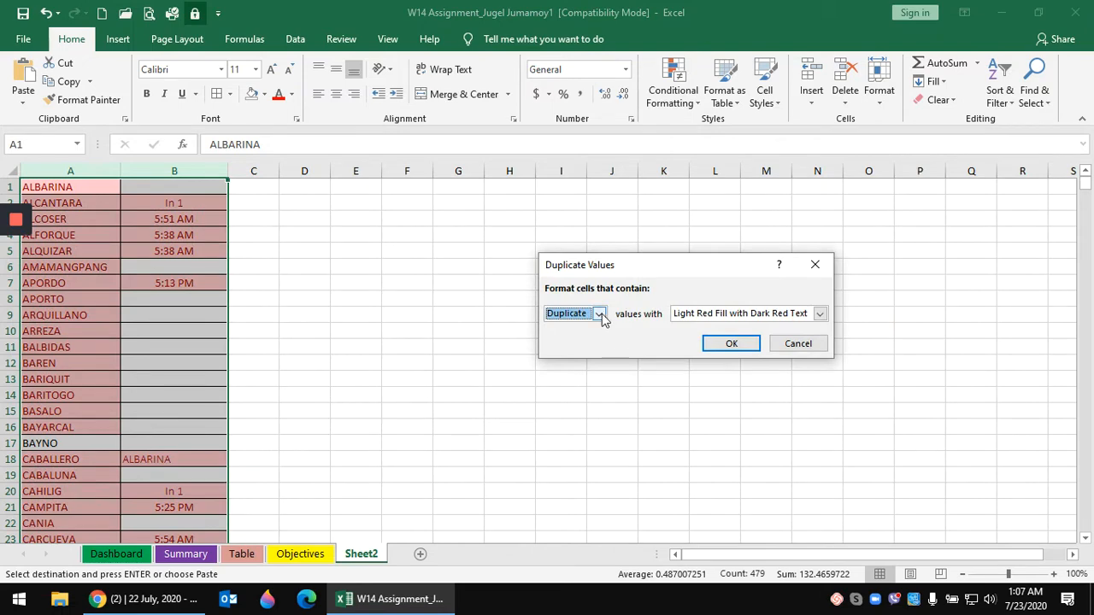
{"action": "left_click", "coordinate": [600, 314]}
{"action": "left_click", "coordinate": [576, 340]}
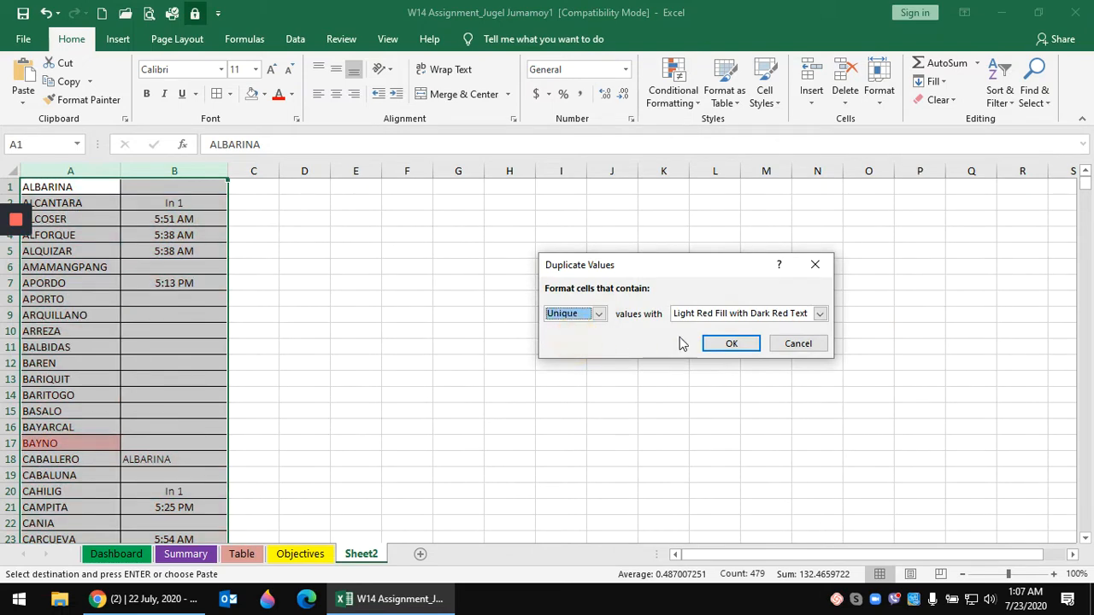
{"action": "left_click", "coordinate": [819, 314]}
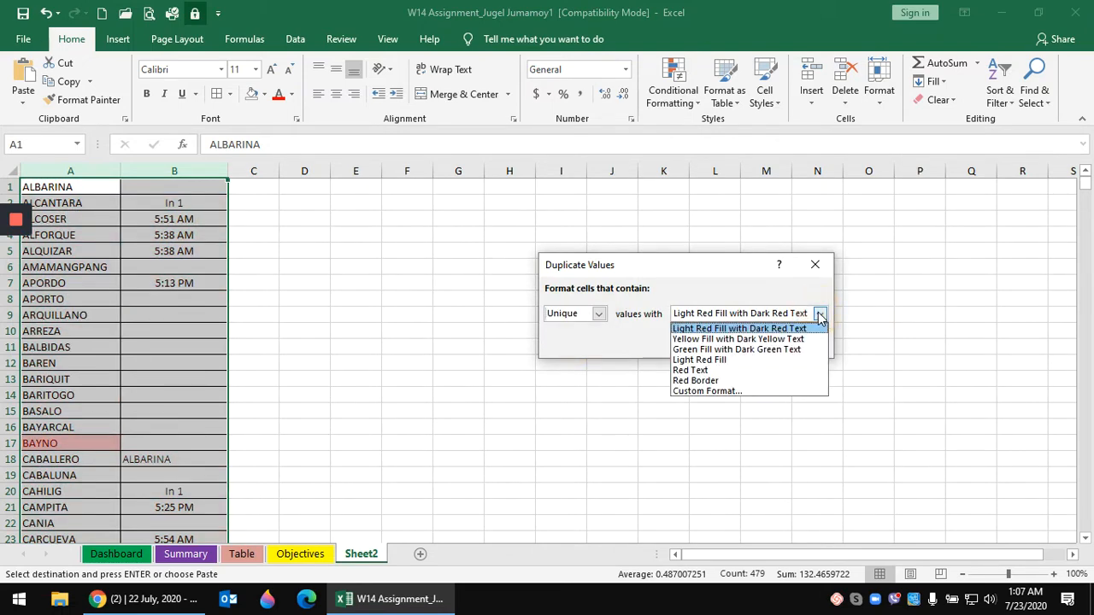
{"action": "left_click", "coordinate": [701, 353]}
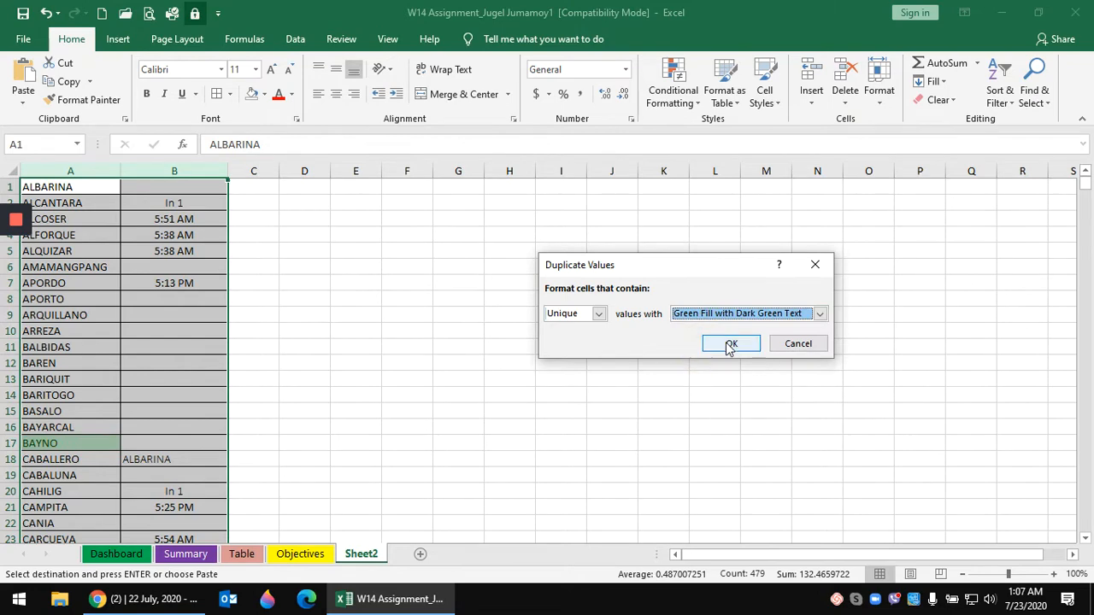
{"action": "left_click", "coordinate": [731, 343]}
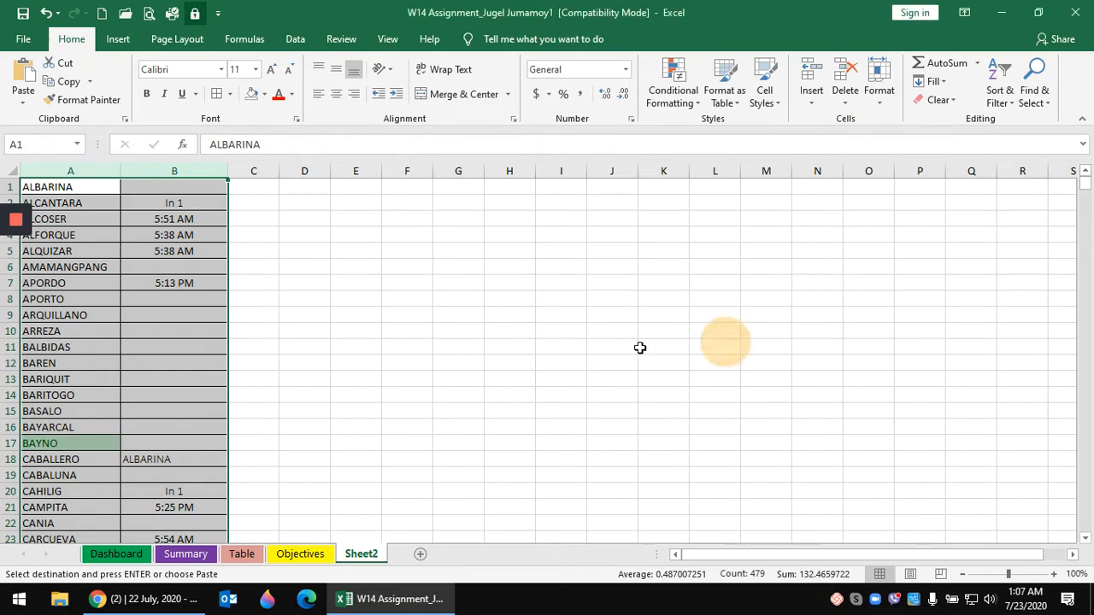
- Scroll the list and select the highlighted surname BAYNO in A17
{"action": "left_click", "coordinate": [348, 329]}
{"action": "scroll", "coordinate": [325, 337], "scroll_direction": "down", "scroll_amount": 5}
{"action": "scroll", "coordinate": [325, 338], "scroll_direction": "up", "scroll_amount": 5}
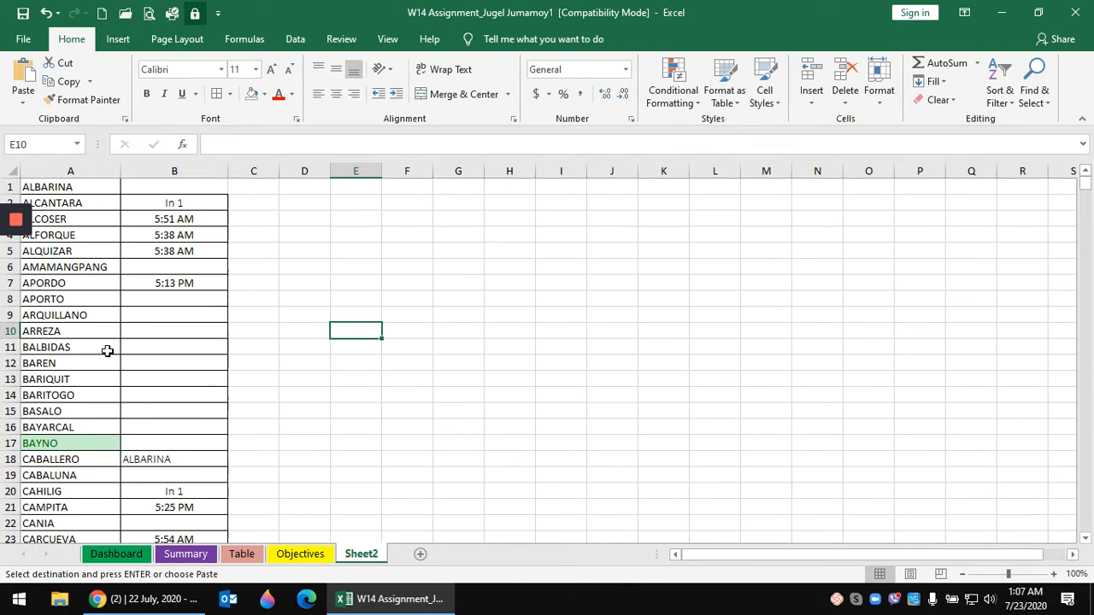
{"action": "scroll", "coordinate": [108, 350], "scroll_direction": "down", "scroll_amount": 2}
{"action": "left_click", "coordinate": [78, 349]}
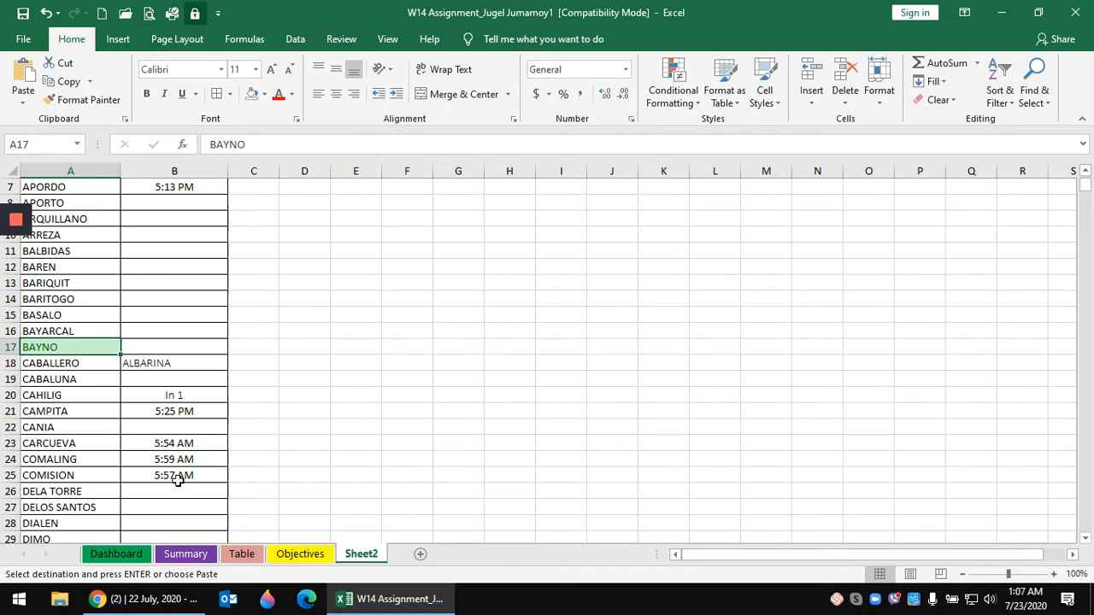
- On the Table sheet, cancel the pending column C copy and select the 5:52 AM time in C42
{"action": "left_click", "coordinate": [186, 556]}
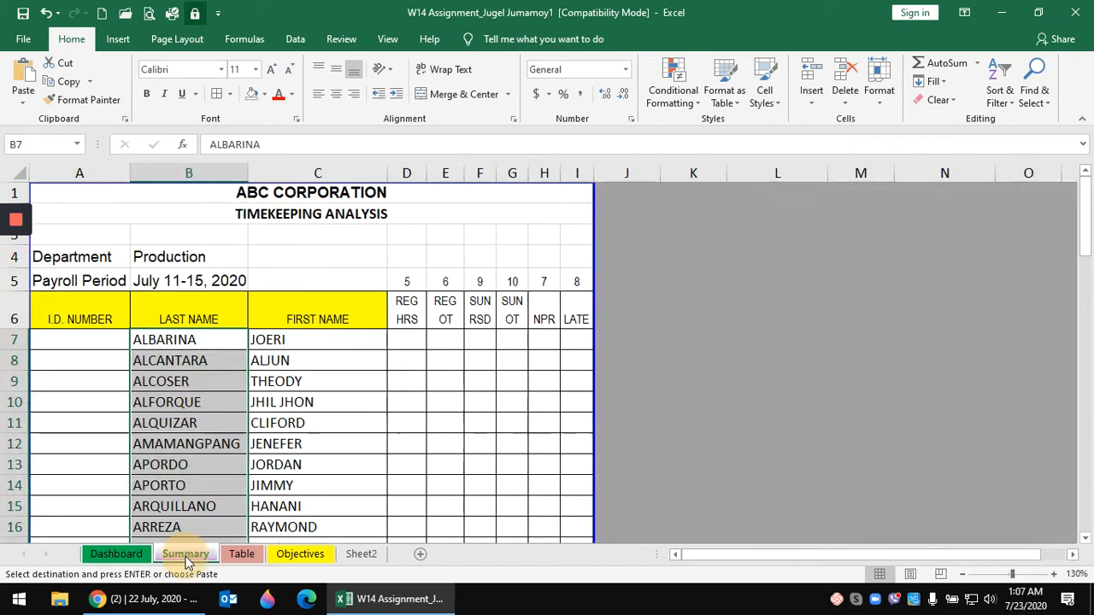
{"action": "left_click", "coordinate": [360, 554]}
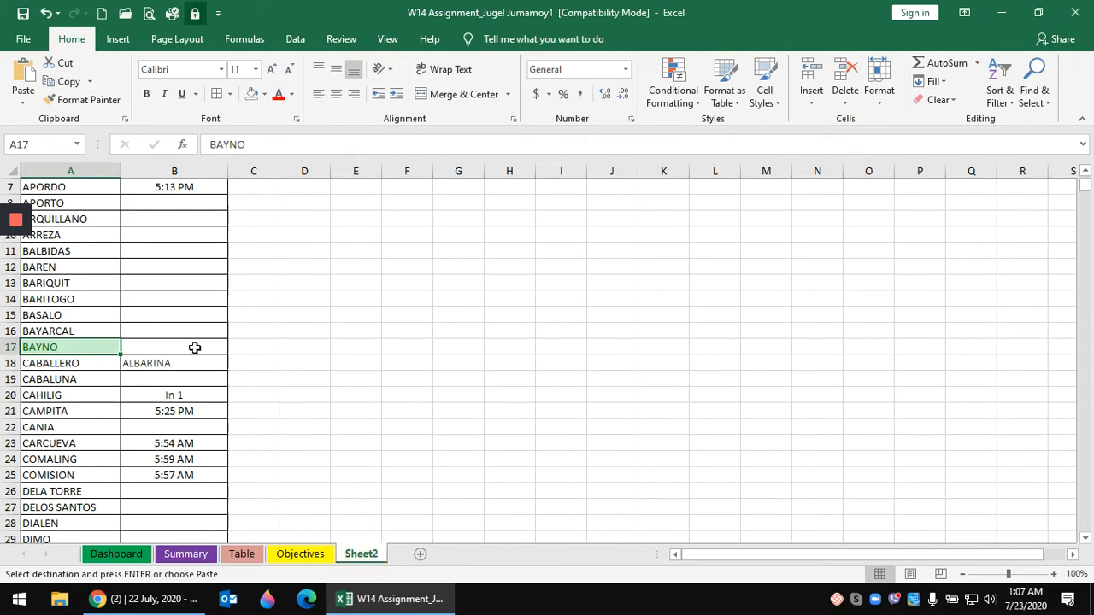
{"action": "left_click", "coordinate": [252, 556]}
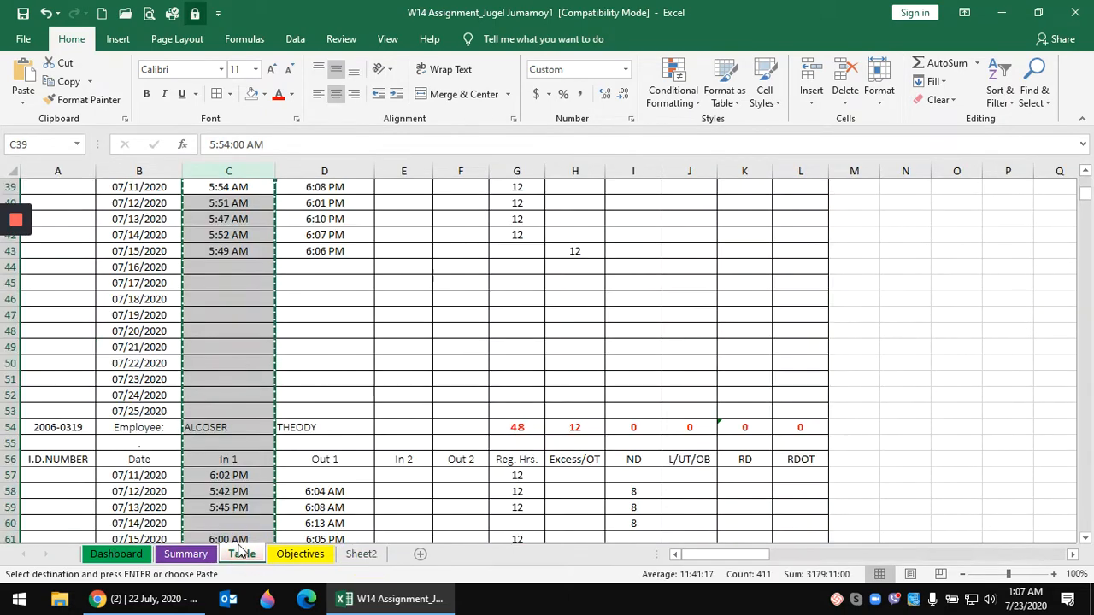
{"action": "key", "text": "Escape"}
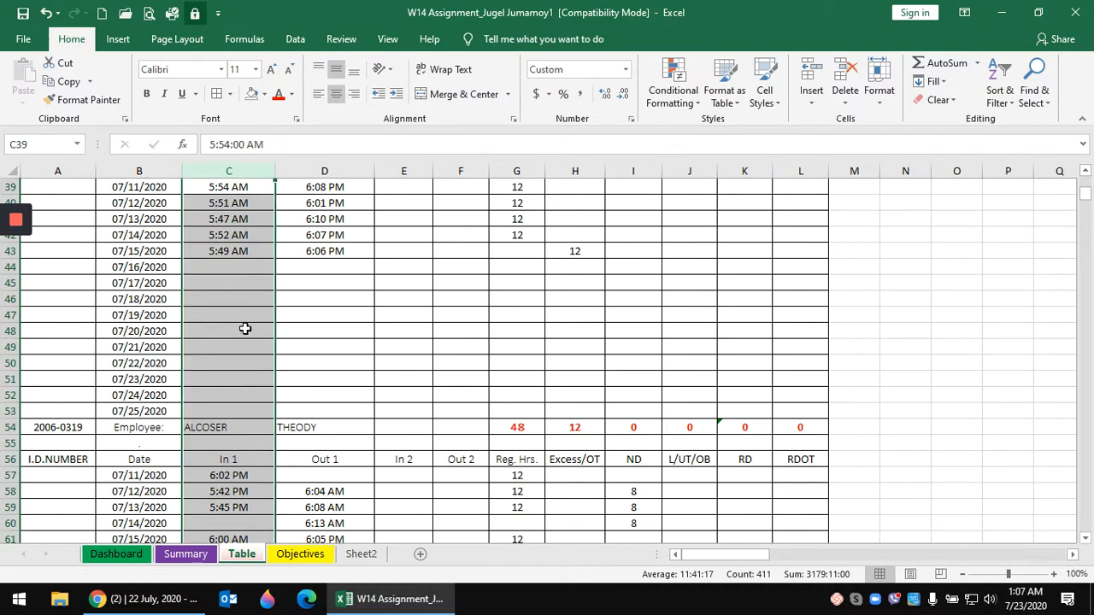
{"action": "left_click", "coordinate": [244, 327]}
{"action": "scroll", "coordinate": [244, 328], "scroll_direction": "up", "scroll_amount": 3}
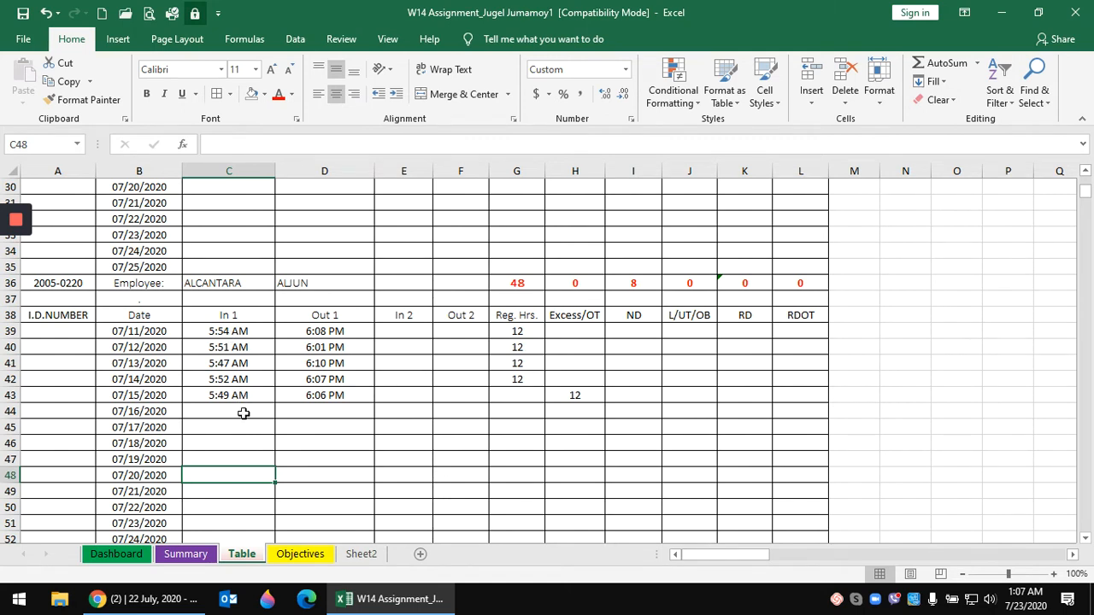
{"action": "left_click", "coordinate": [246, 379]}
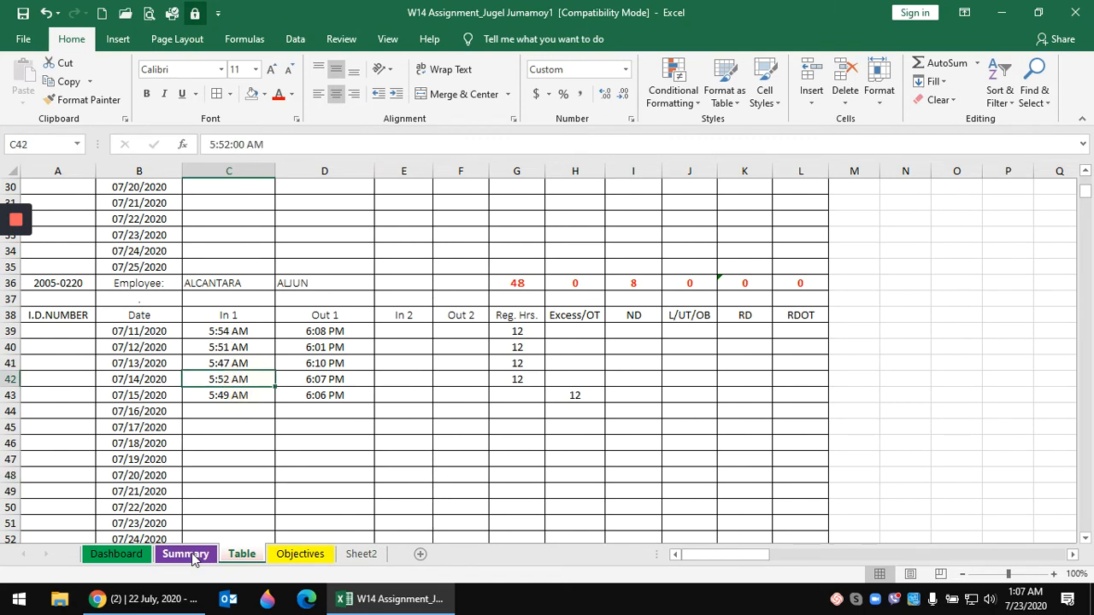
- On the Summary sheet, locate BAYNO in B23 just below BAYARCAL
{"action": "left_click", "coordinate": [192, 557]}
{"action": "scroll", "coordinate": [214, 411], "scroll_direction": "down", "scroll_amount": 4}
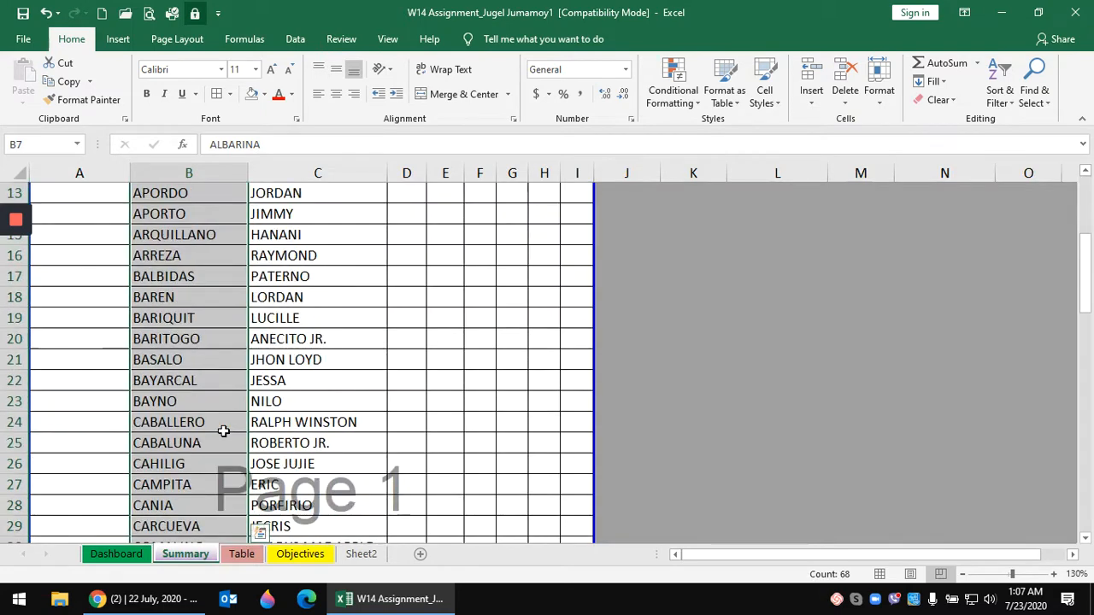
{"action": "left_click", "coordinate": [189, 387]}
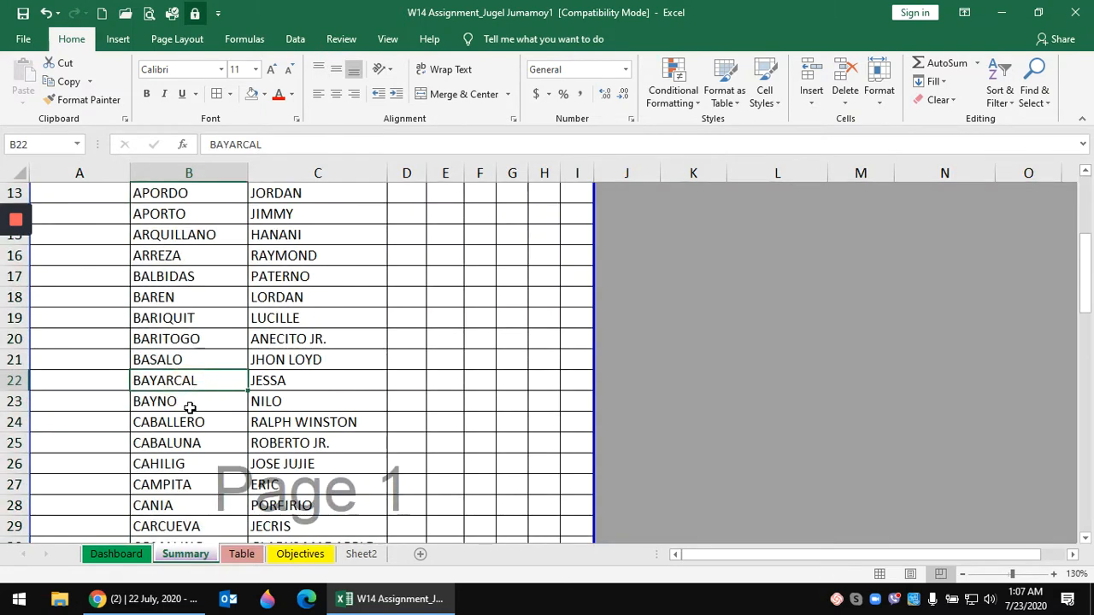
{"action": "left_click", "coordinate": [190, 405]}
- Delete row 23 holding BAYNO from the Summary sheet, then return to Sheet2
{"action": "left_click", "coordinate": [13, 402]}
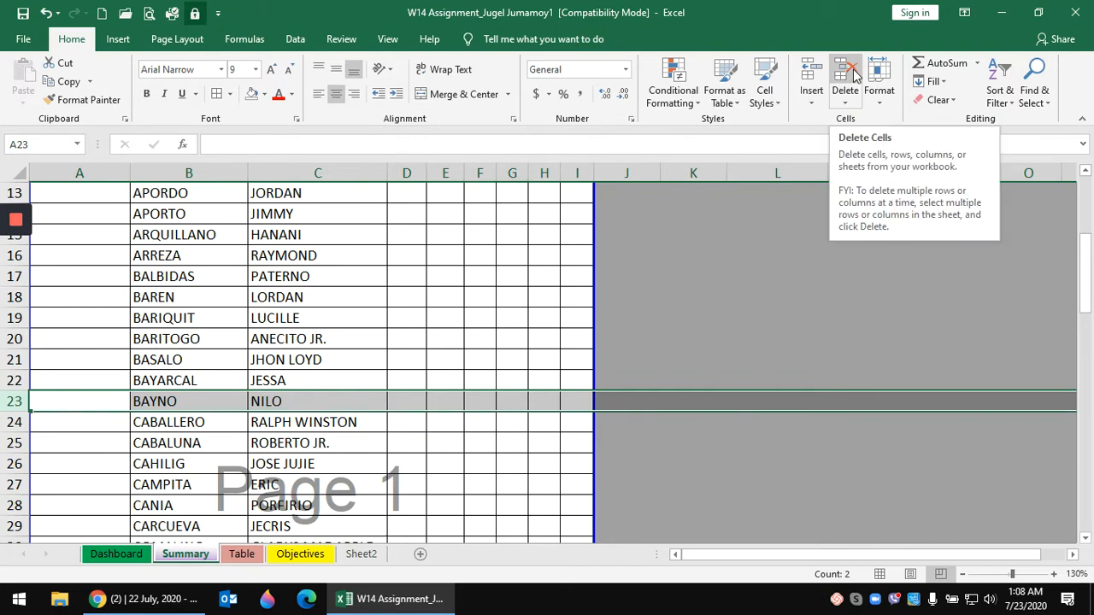
{"action": "scroll", "coordinate": [317, 468], "scroll_direction": "up", "scroll_amount": 4}
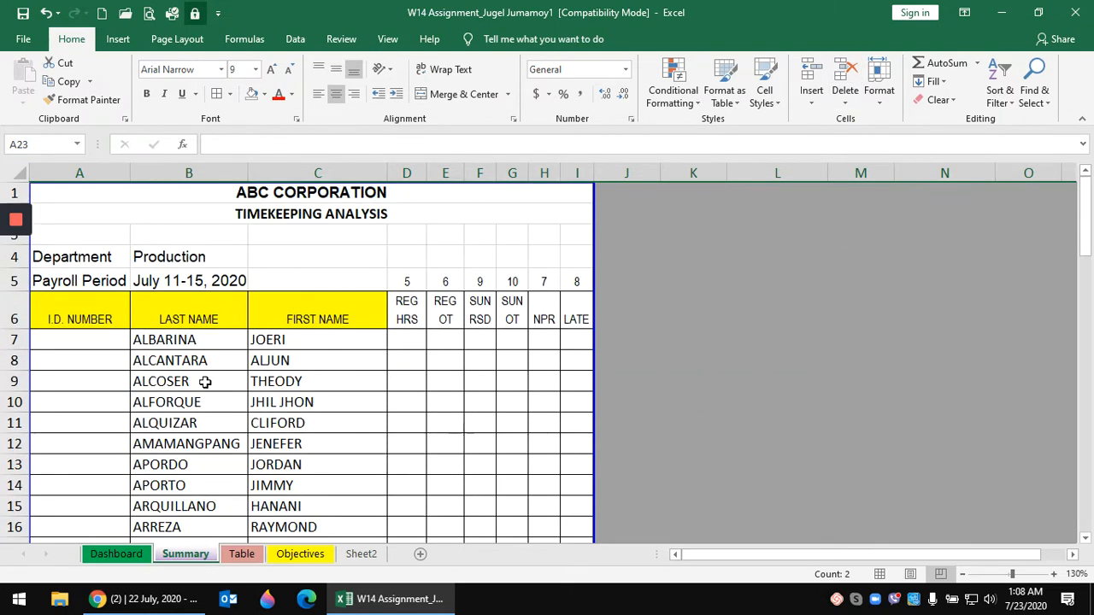
{"action": "scroll", "coordinate": [205, 381], "scroll_direction": "down", "scroll_amount": 4}
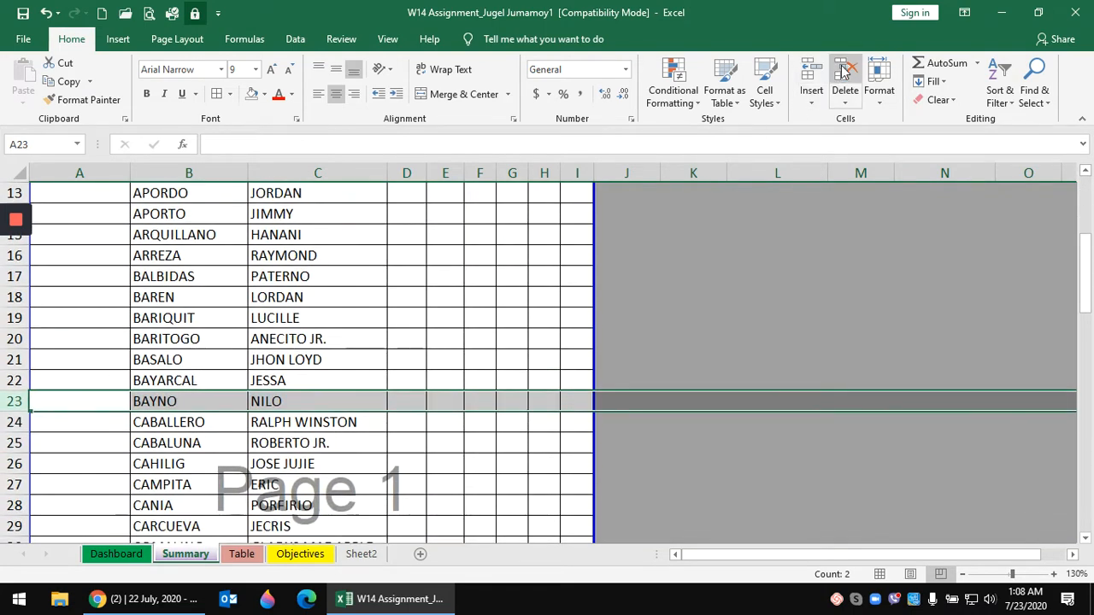
{"action": "left_click", "coordinate": [842, 72]}
{"action": "left_click", "coordinate": [306, 345]}
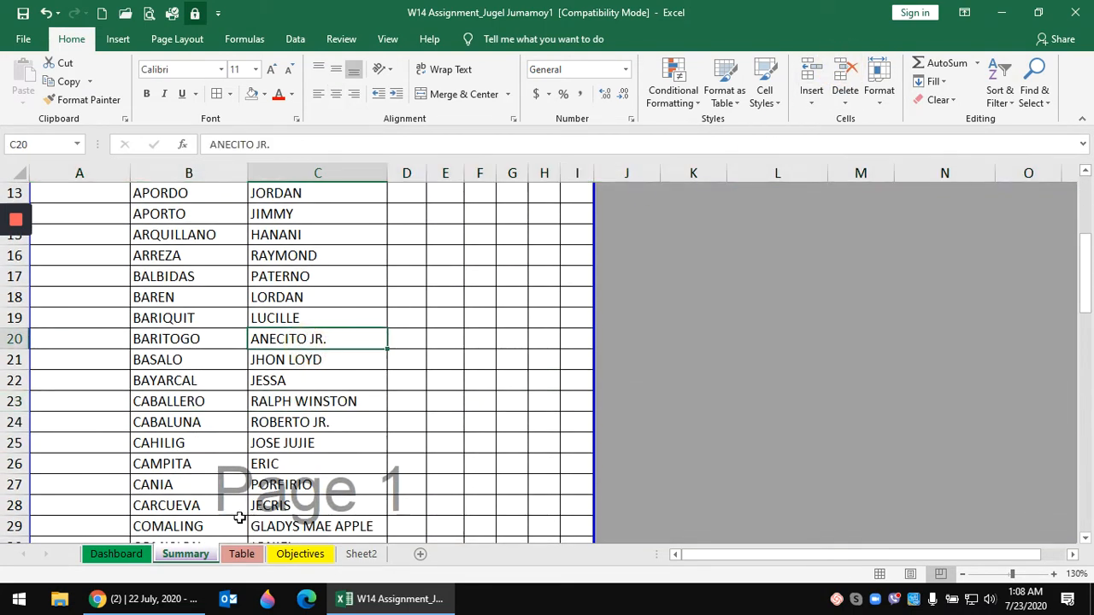
{"action": "left_click", "coordinate": [361, 554]}
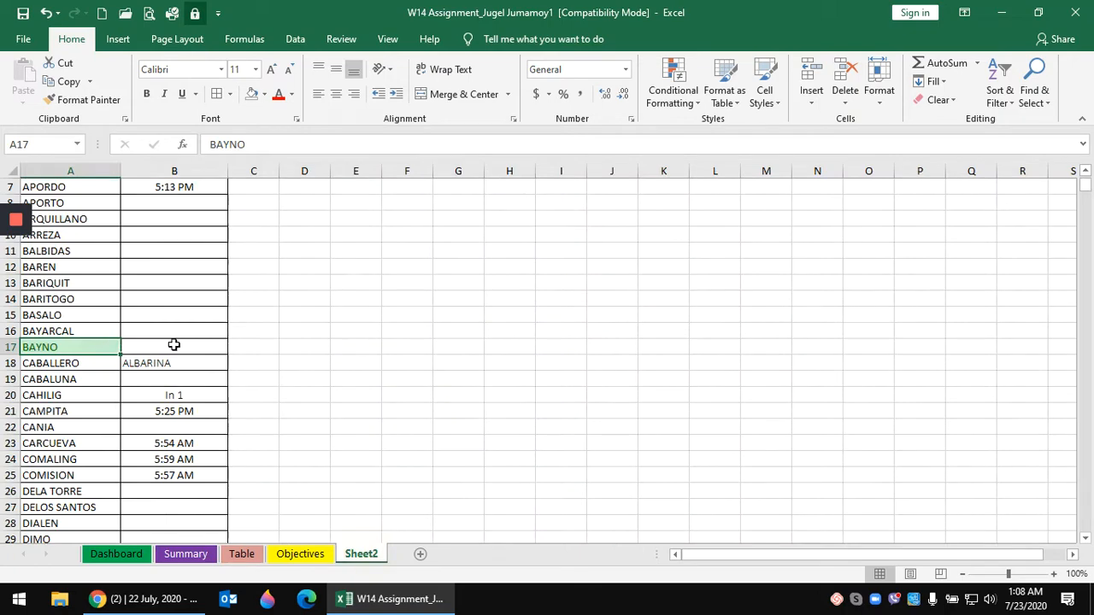
- Scroll Sheet2 down to row 198, select AQUINO, then view the Table sheet's timekeeping records
{"action": "scroll", "coordinate": [174, 345], "scroll_direction": "down", "scroll_amount": 1}
{"action": "scroll", "coordinate": [174, 345], "scroll_direction": "up", "scroll_amount": 3}
{"action": "scroll", "coordinate": [174, 342], "scroll_direction": "down", "scroll_amount": 6}
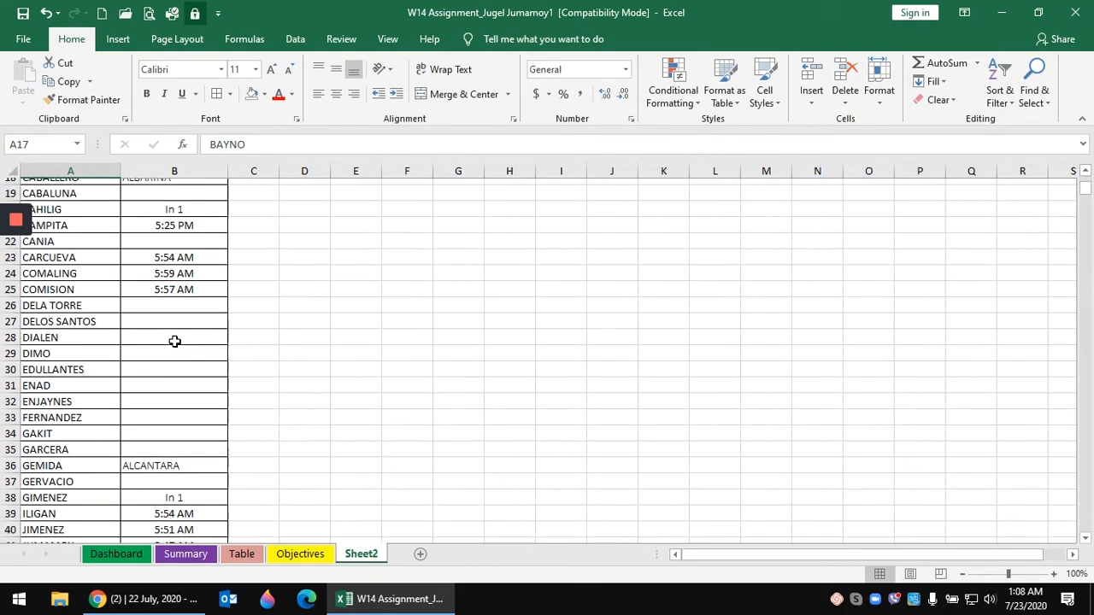
{"action": "scroll", "coordinate": [175, 342], "scroll_direction": "down", "scroll_amount": 20}
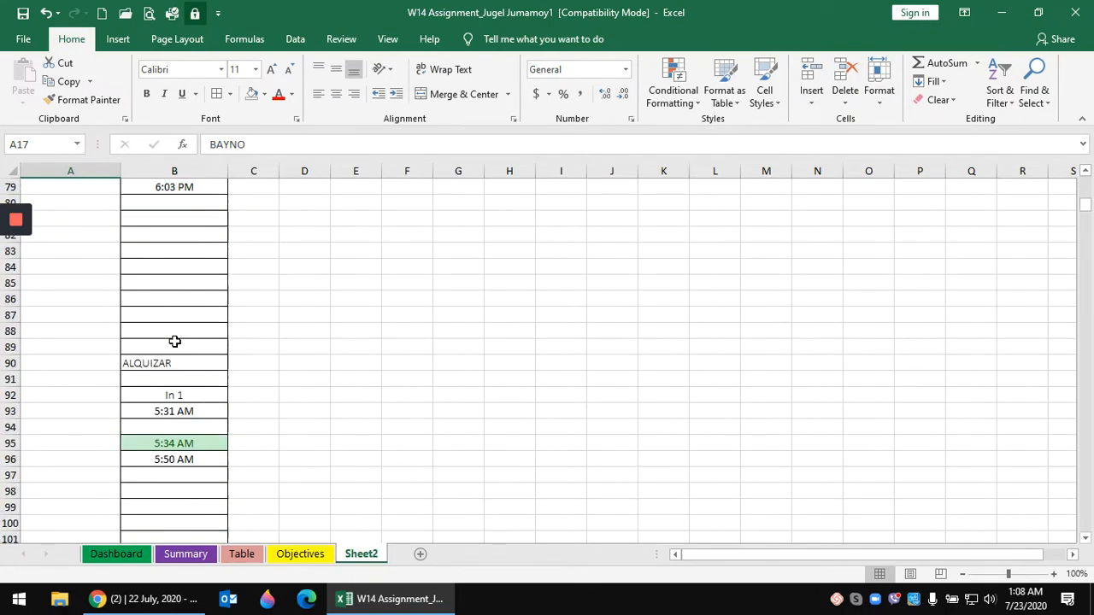
{"action": "scroll", "coordinate": [174, 342], "scroll_direction": "down", "scroll_amount": 17}
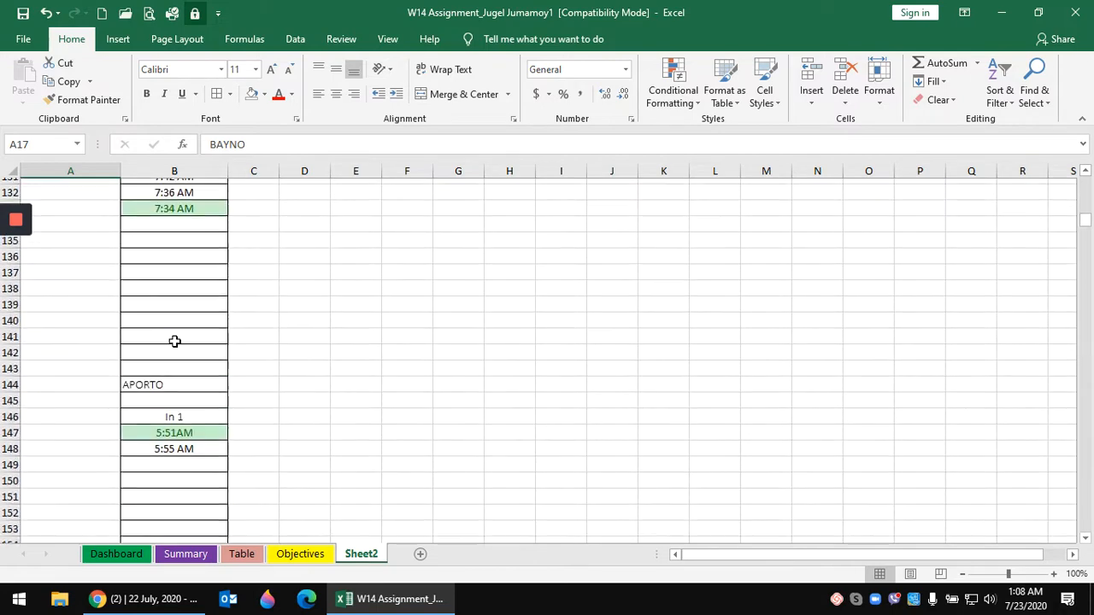
{"action": "scroll", "coordinate": [175, 342], "scroll_direction": "down", "scroll_amount": 20}
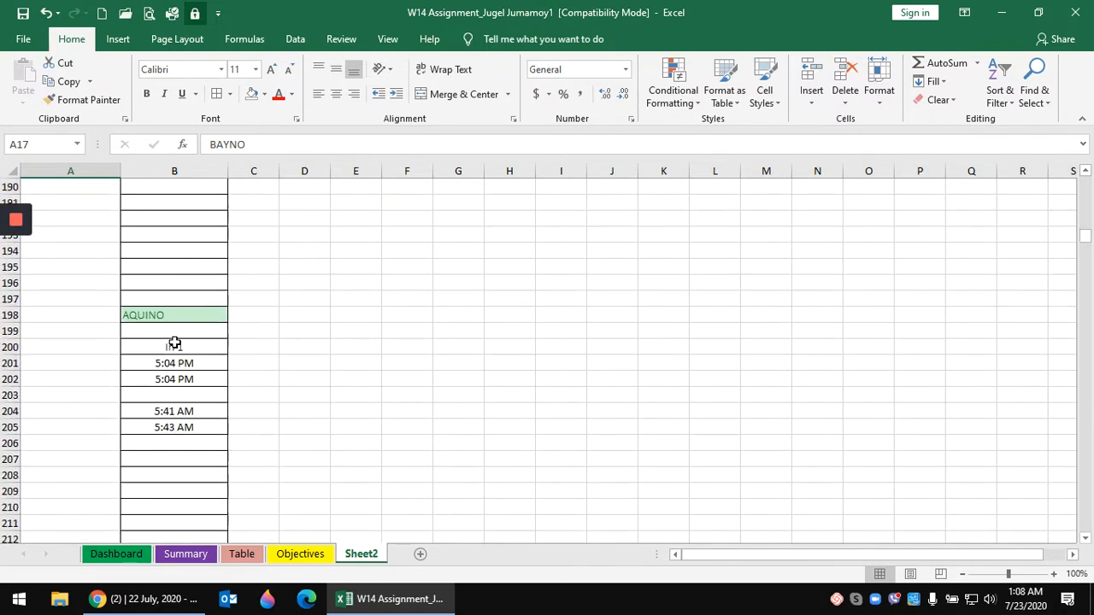
{"action": "scroll", "coordinate": [174, 342], "scroll_direction": "down", "scroll_amount": 1}
{"action": "left_click", "coordinate": [261, 315]}
{"action": "left_click", "coordinate": [171, 267]}
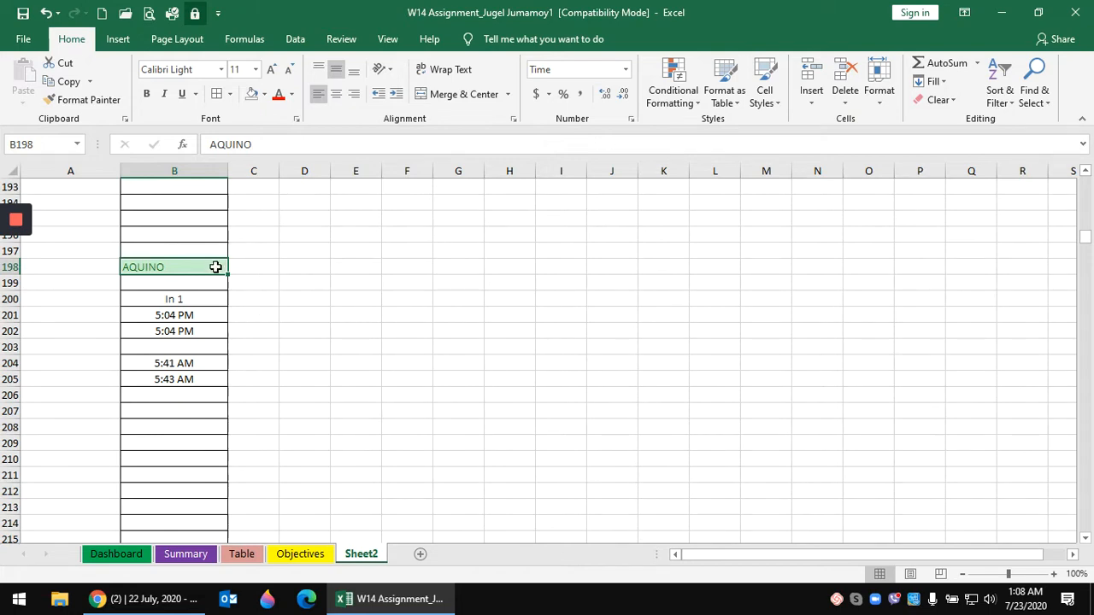
{"action": "left_click", "coordinate": [243, 554]}
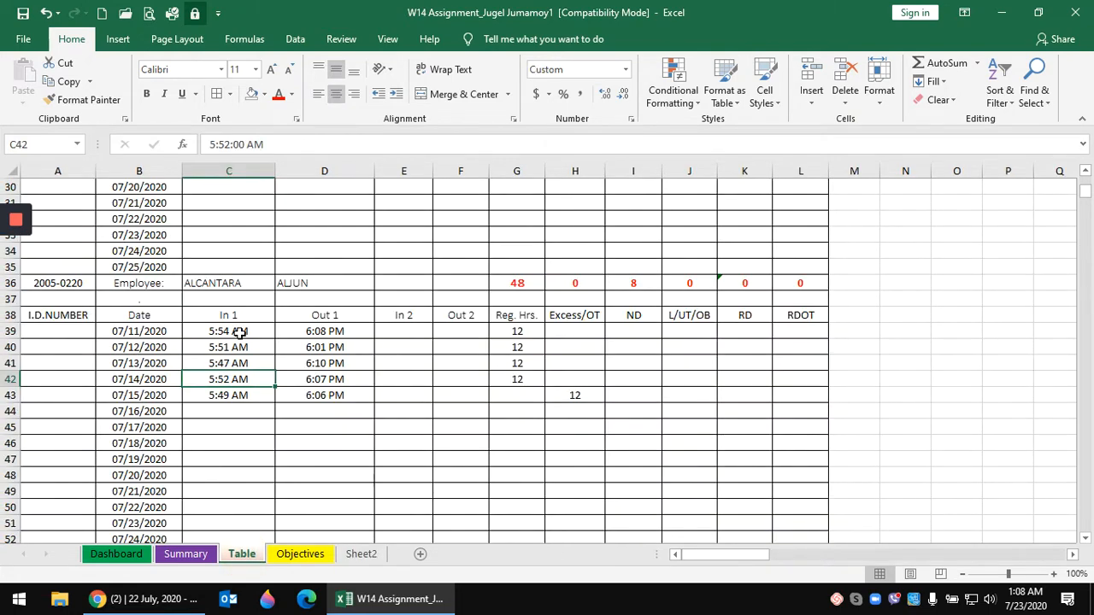
{"action": "left_click", "coordinate": [232, 332]}
{"action": "left_click", "coordinate": [185, 554]}
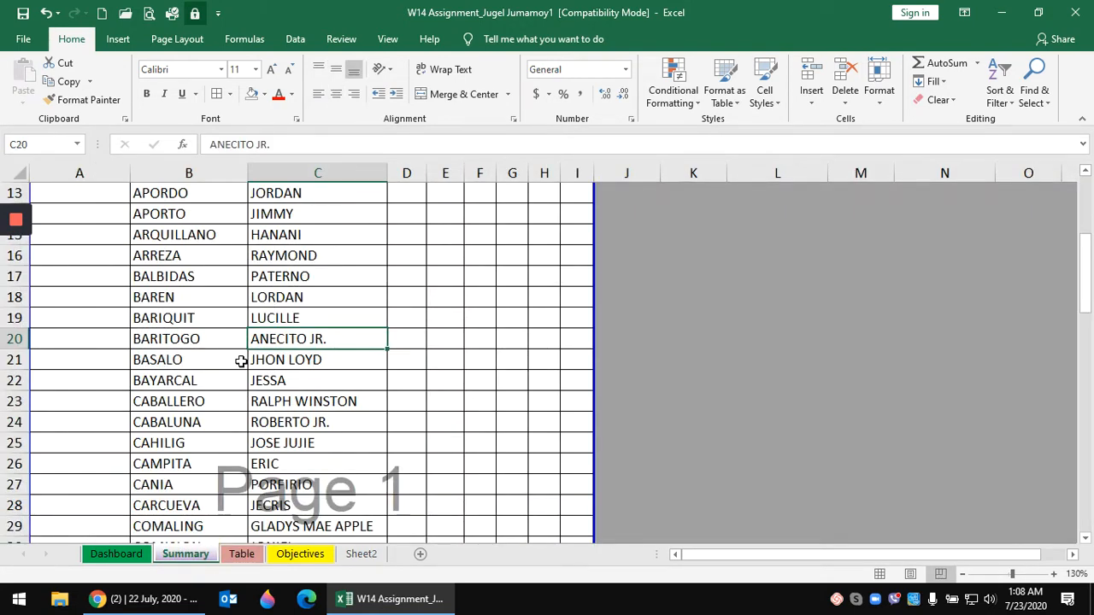
{"action": "left_click", "coordinate": [242, 554]}
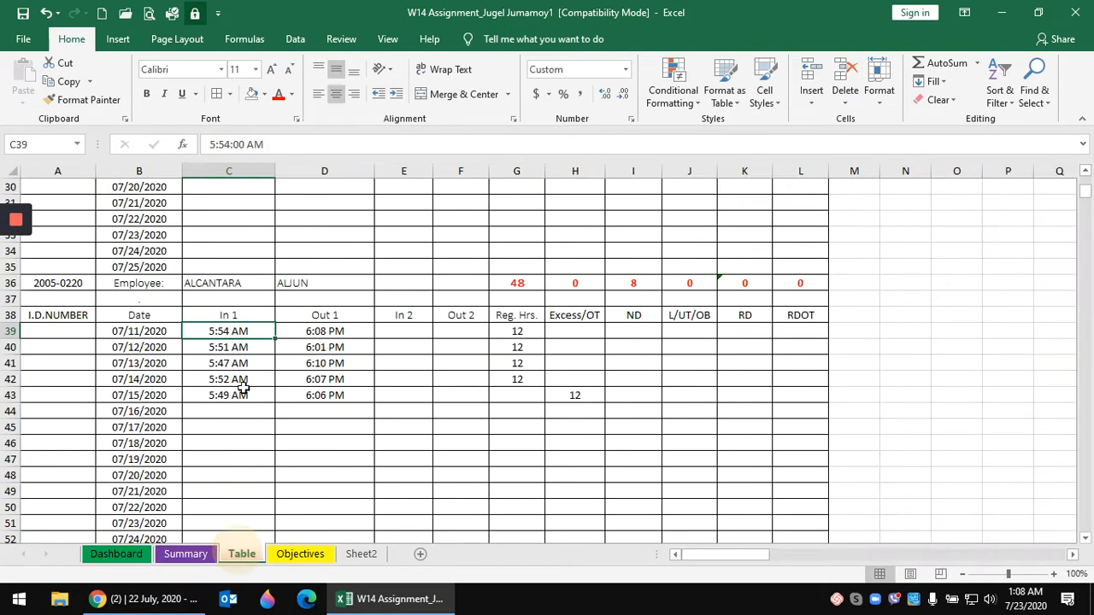
{"action": "scroll", "coordinate": [245, 383], "scroll_direction": "down", "scroll_amount": 20}
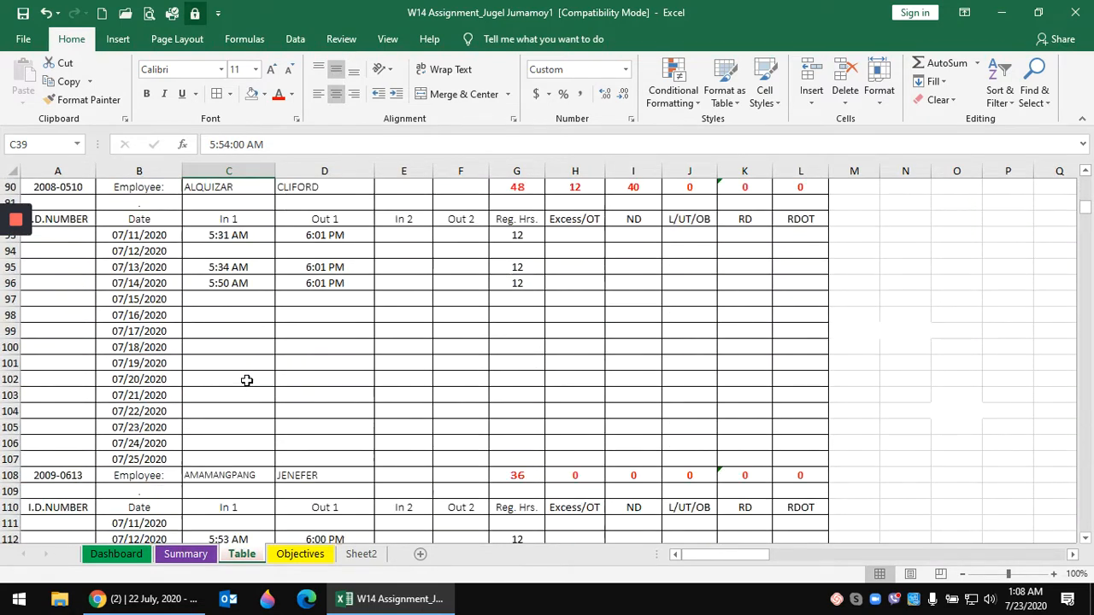
{"action": "scroll", "coordinate": [247, 380], "scroll_direction": "down", "scroll_amount": 20}
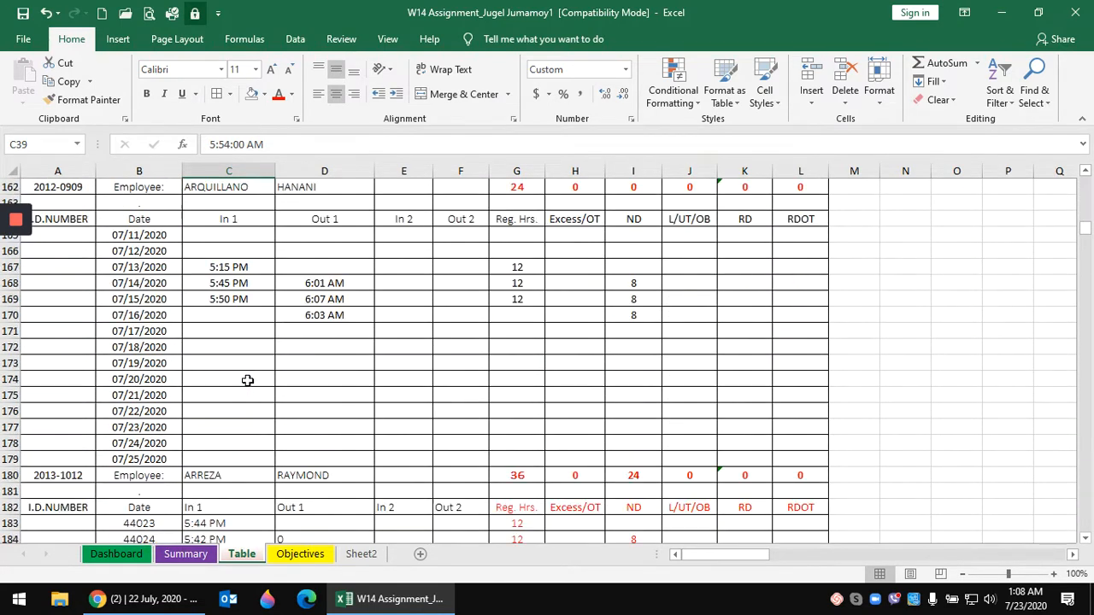
{"action": "scroll", "coordinate": [247, 380], "scroll_direction": "down", "scroll_amount": 5}
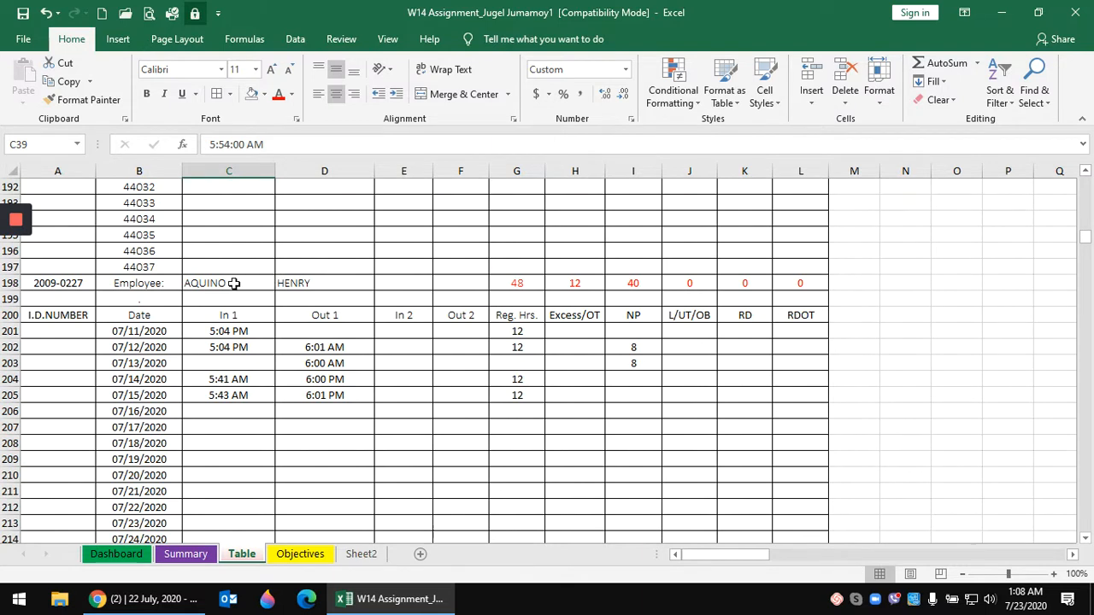
{"action": "left_click_drag", "start_coordinate": [234, 283], "coordinate": [330, 279]}
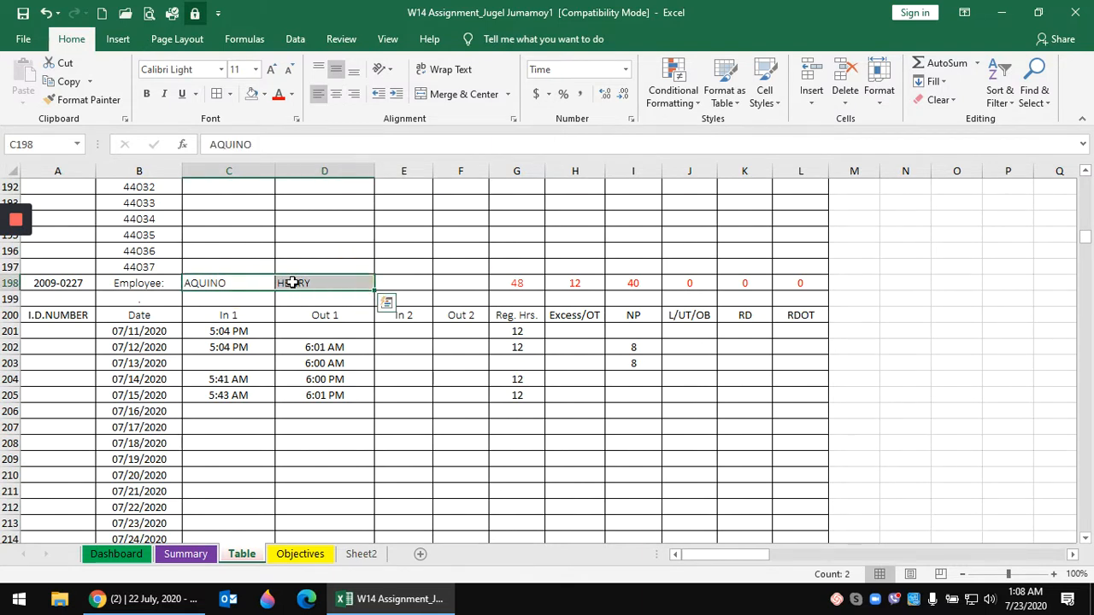
{"action": "right_click", "coordinate": [294, 287]}
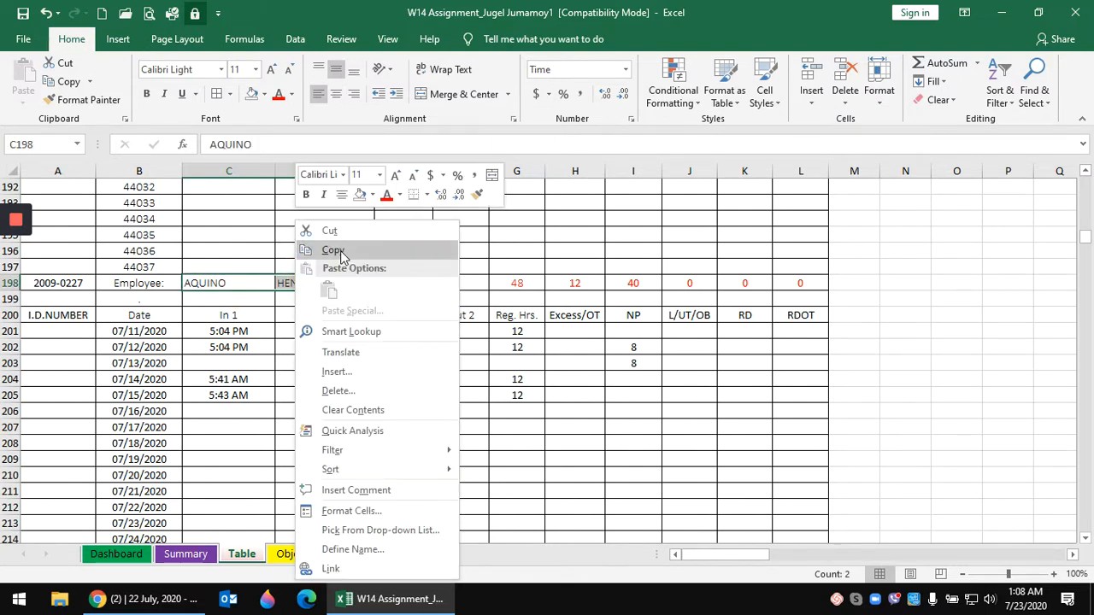
{"action": "left_click", "coordinate": [339, 249]}
{"action": "left_click", "coordinate": [186, 554]}
{"action": "scroll", "coordinate": [218, 452], "scroll_direction": "down", "scroll_amount": 14}
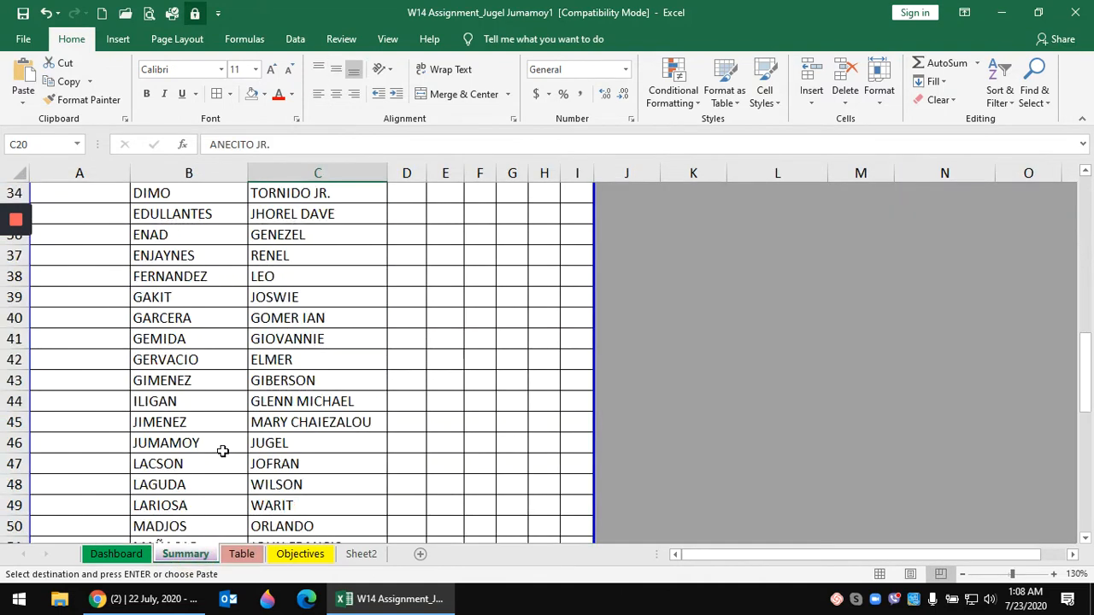
{"action": "scroll", "coordinate": [214, 402], "scroll_direction": "down", "scroll_amount": 8}
{"action": "scroll", "coordinate": [207, 359], "scroll_direction": "up", "scroll_amount": 6}
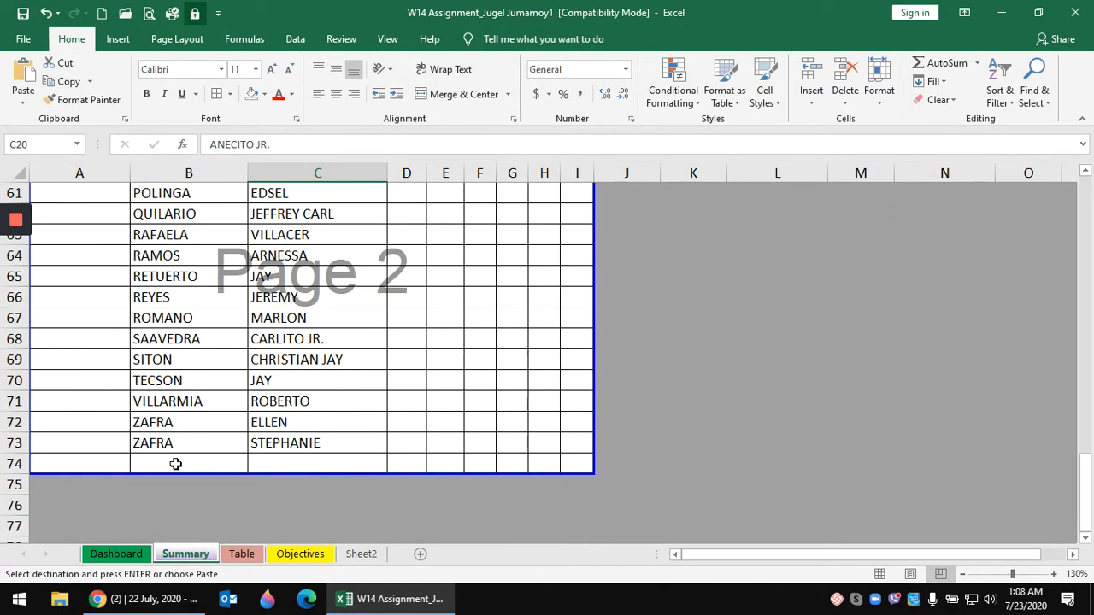
{"action": "left_click", "coordinate": [175, 464]}
{"action": "key", "text": "ctrl+v"}
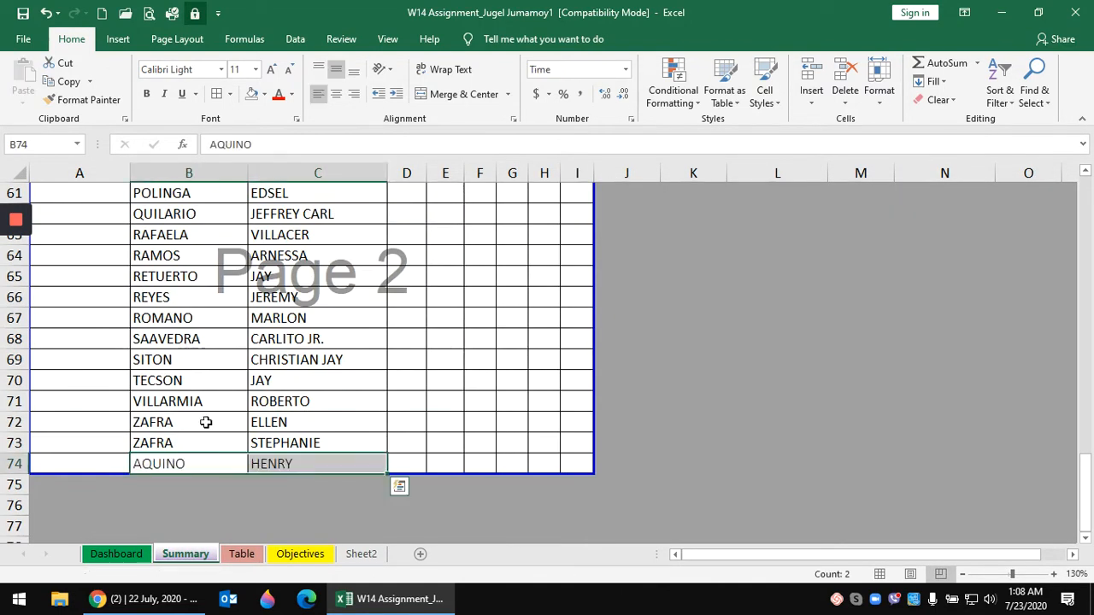
{"action": "left_click", "coordinate": [237, 381]}
{"action": "scroll", "coordinate": [283, 329], "scroll_direction": "up", "scroll_amount": 10}
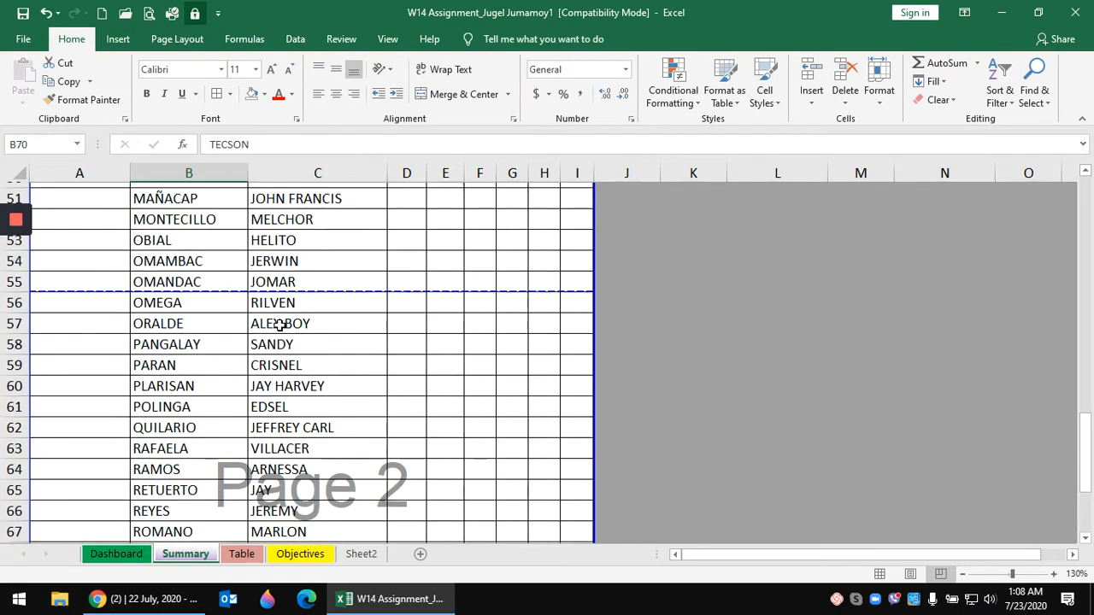
{"action": "scroll", "coordinate": [283, 330], "scroll_direction": "up", "scroll_amount": 10}
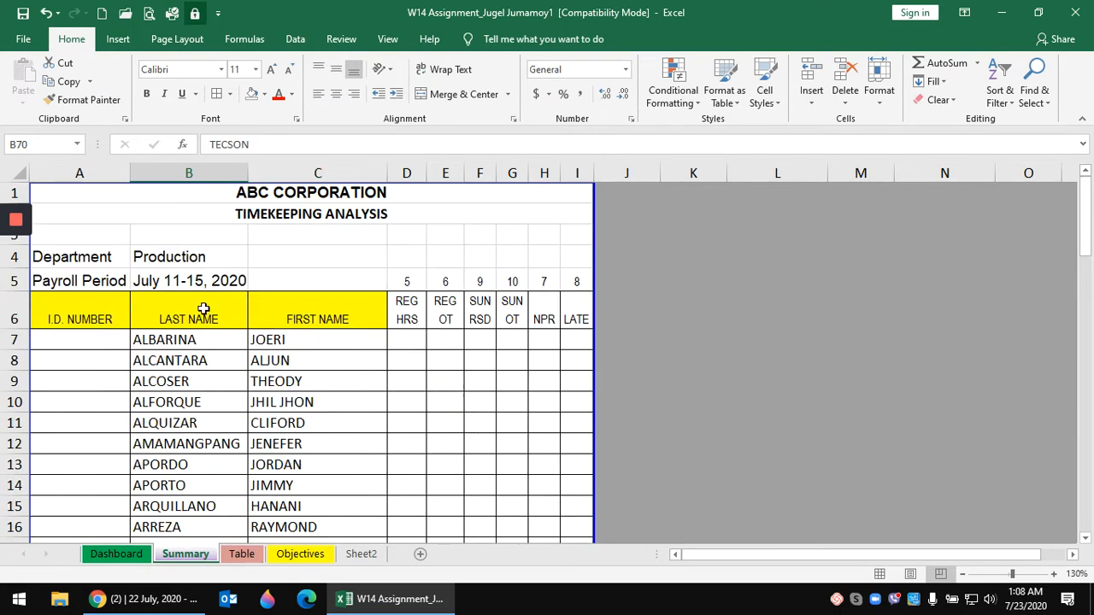
{"action": "left_click_drag", "start_coordinate": [203, 310], "coordinate": [359, 310]}
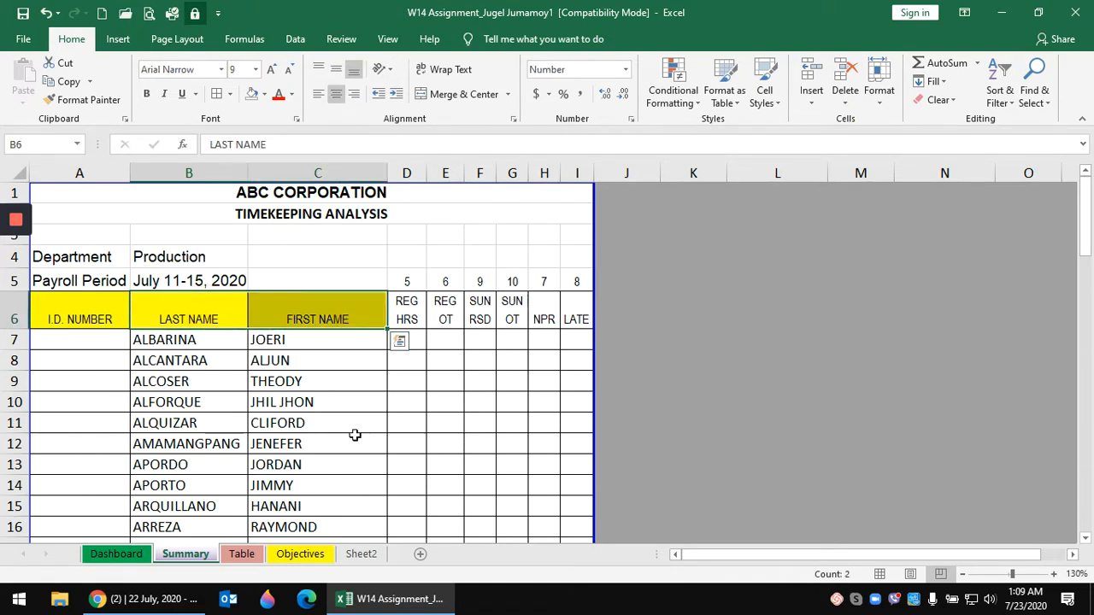
{"action": "key", "text": "ctrl+shift+Down"}
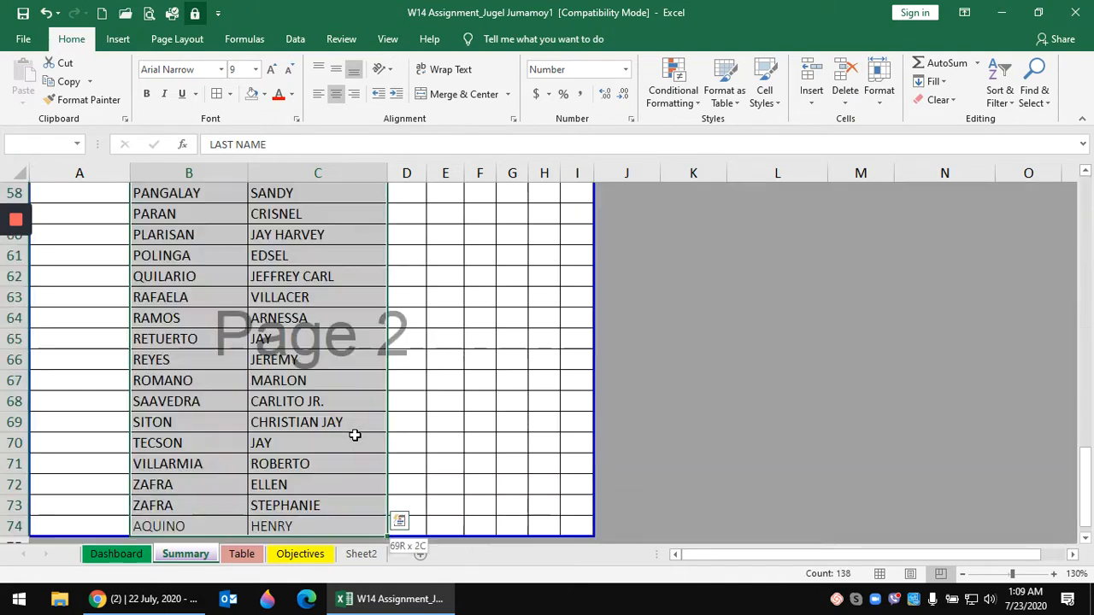
{"action": "left_click", "coordinate": [1011, 96]}
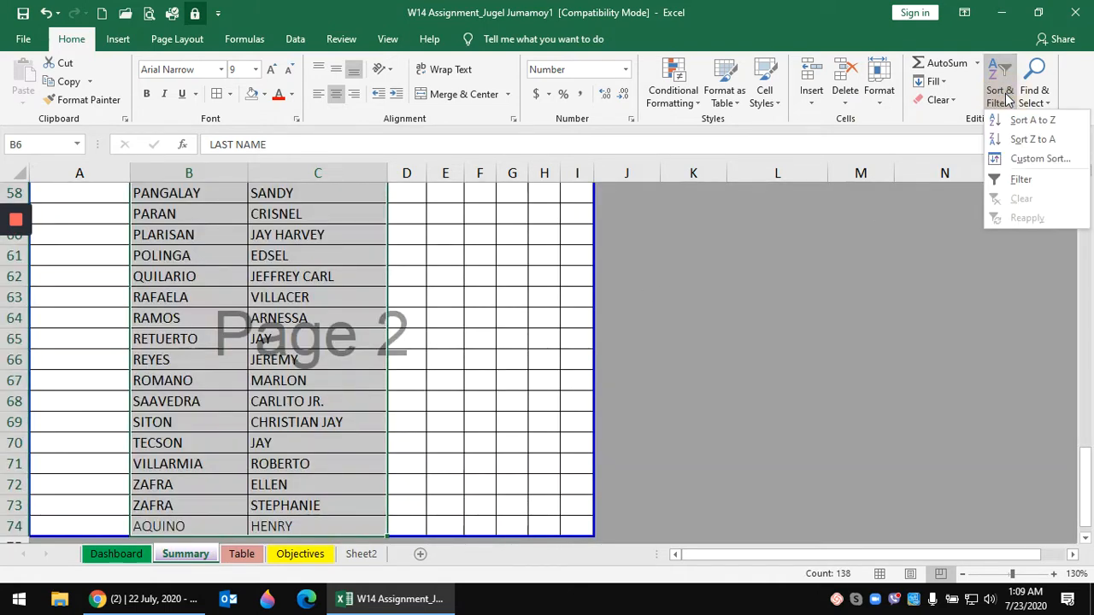
{"action": "left_click", "coordinate": [1034, 161]}
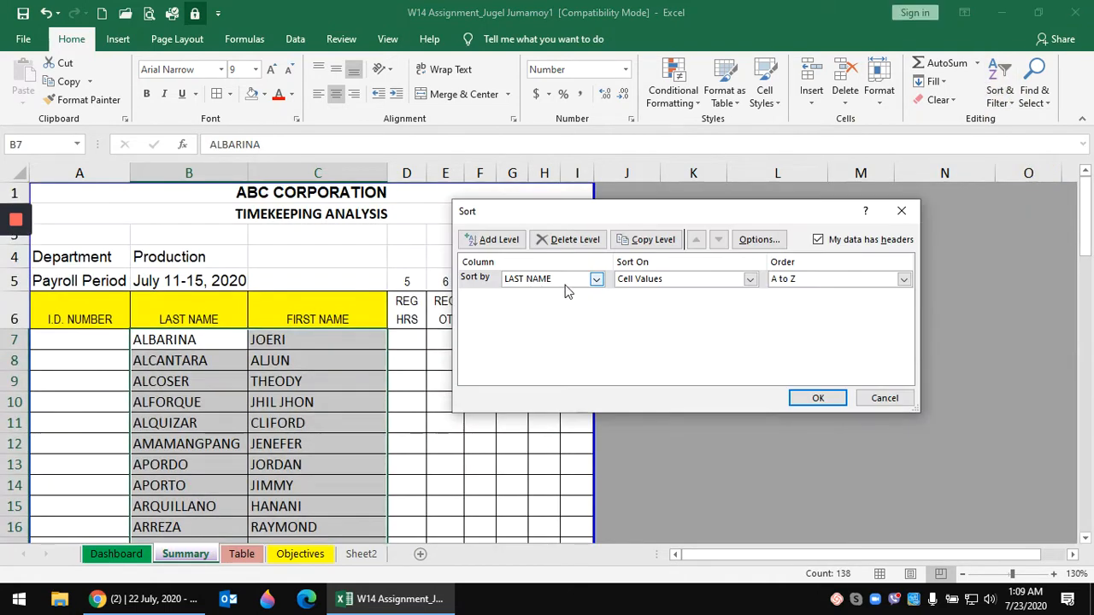
{"action": "left_click", "coordinate": [596, 279]}
{"action": "left_click", "coordinate": [527, 293]}
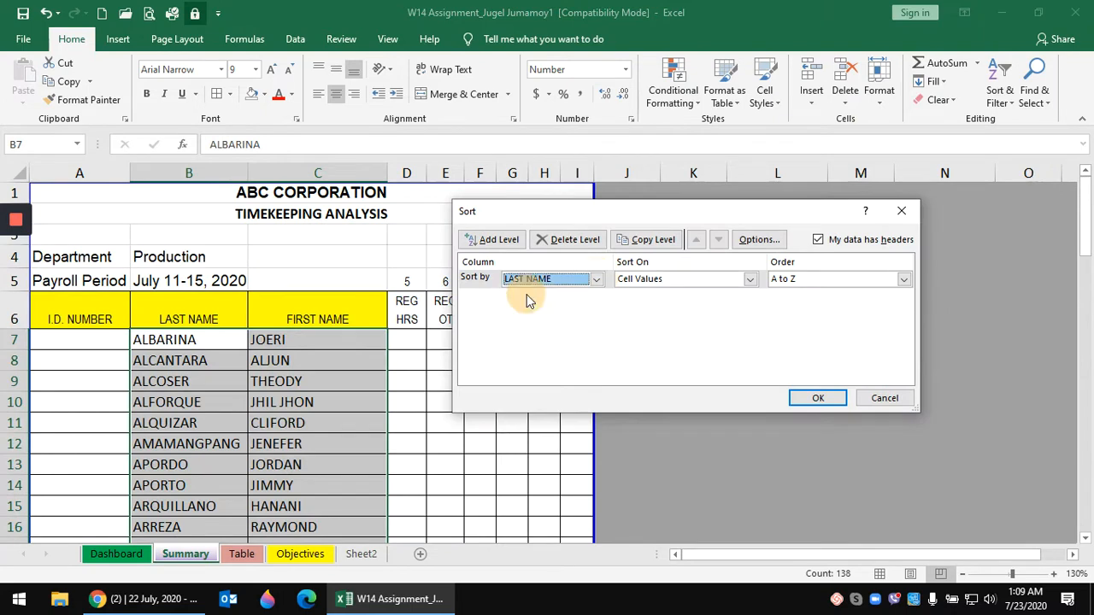
{"action": "left_click", "coordinate": [818, 399]}
{"action": "left_click", "coordinate": [308, 394]}
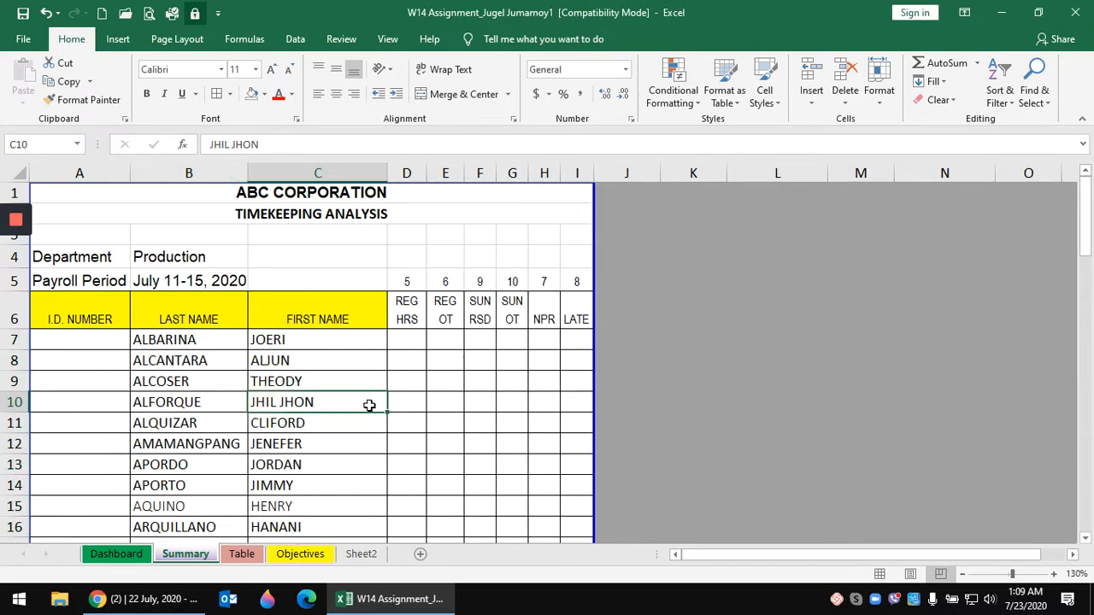
{"action": "scroll", "coordinate": [366, 402], "scroll_direction": "down", "scroll_amount": 1}
{"action": "left_click_drag", "start_coordinate": [212, 445], "coordinate": [288, 443]}
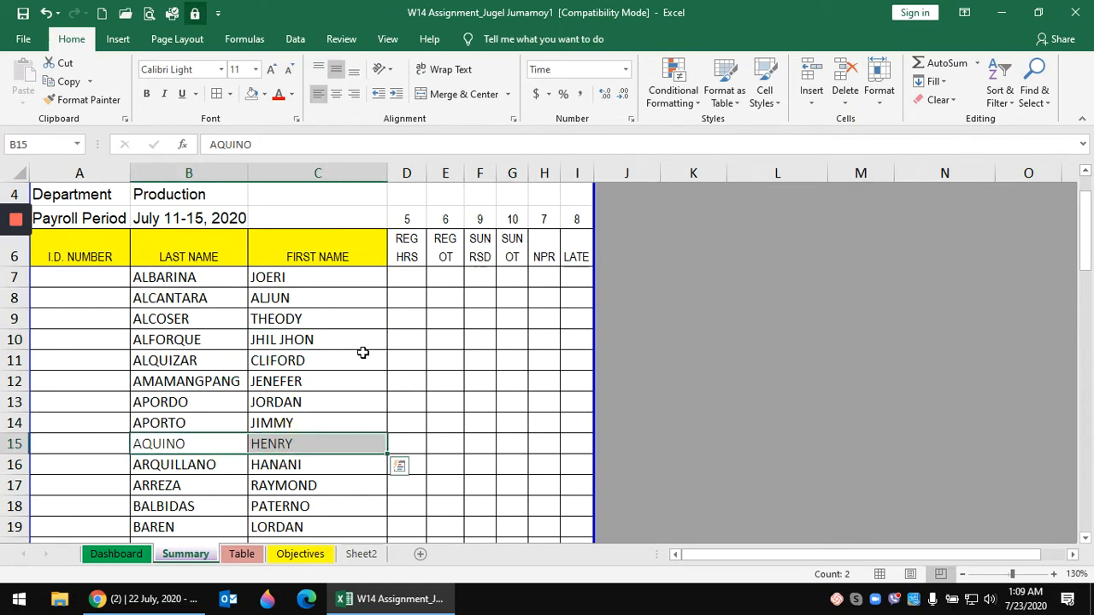
{"action": "left_click", "coordinate": [362, 356]}
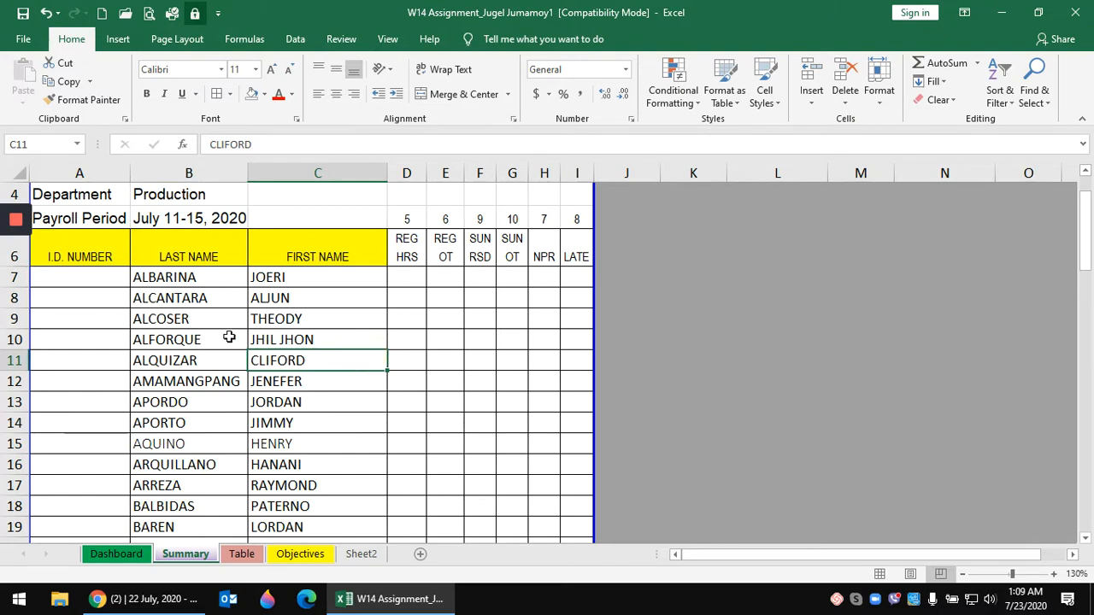
{"action": "scroll", "coordinate": [220, 453], "scroll_direction": "down", "scroll_amount": 8}
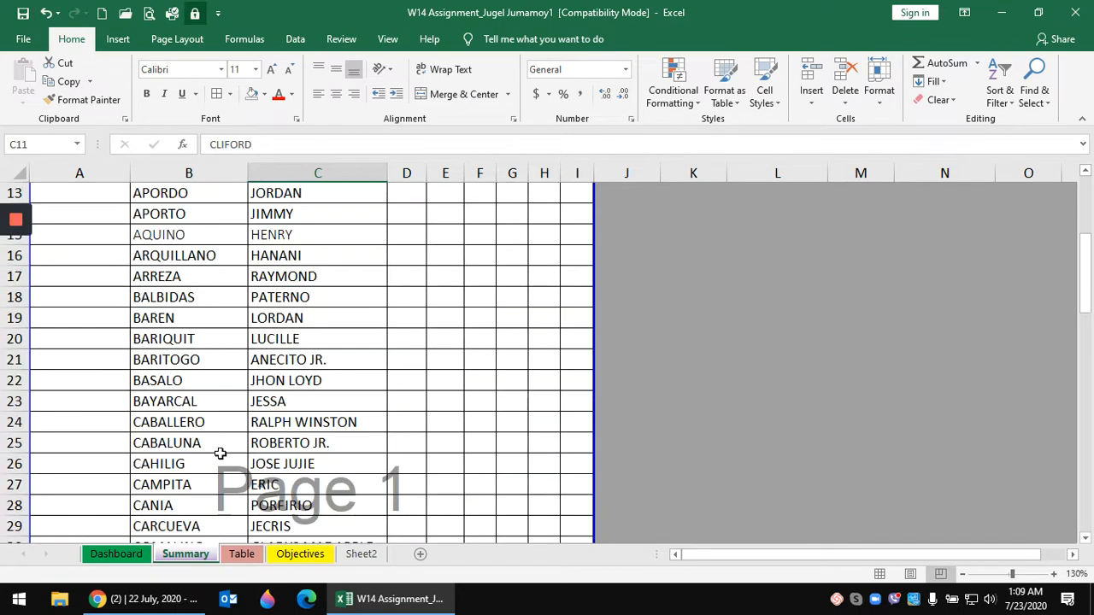
{"action": "scroll", "coordinate": [220, 453], "scroll_direction": "down", "scroll_amount": 5}
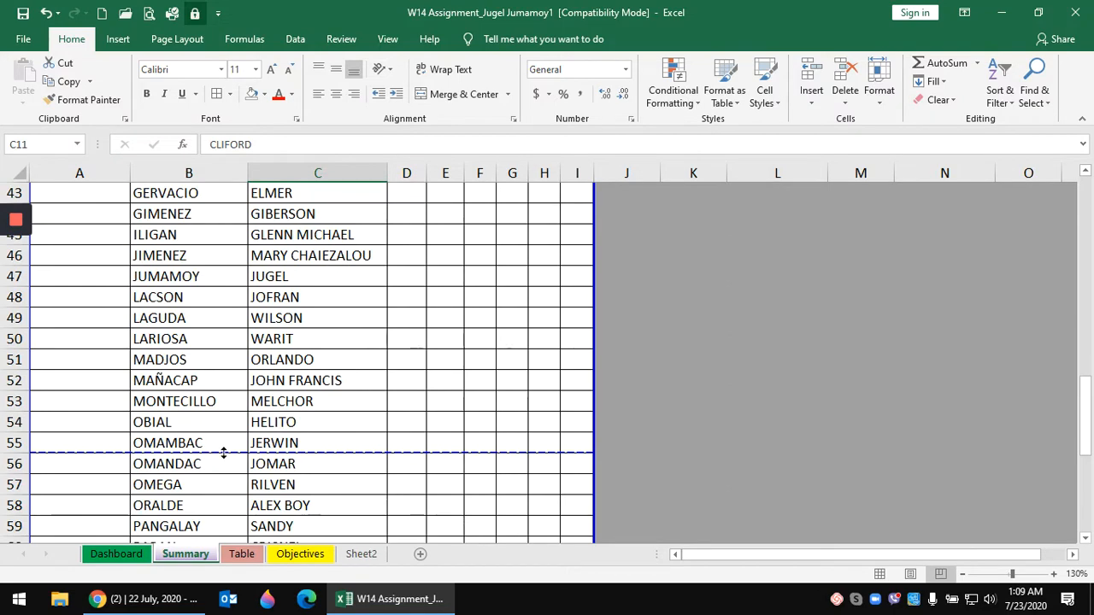
{"action": "scroll", "coordinate": [221, 453], "scroll_direction": "down", "scroll_amount": 2}
{"action": "scroll", "coordinate": [223, 453], "scroll_direction": "down", "scroll_amount": 3}
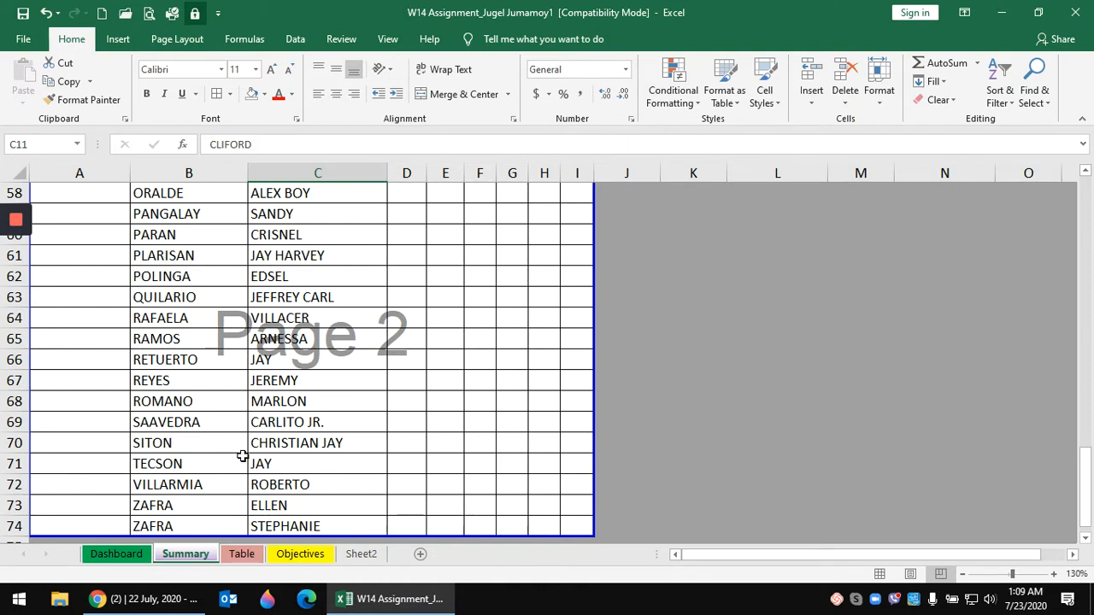
{"action": "left_click_drag", "start_coordinate": [215, 501], "coordinate": [215, 518]}
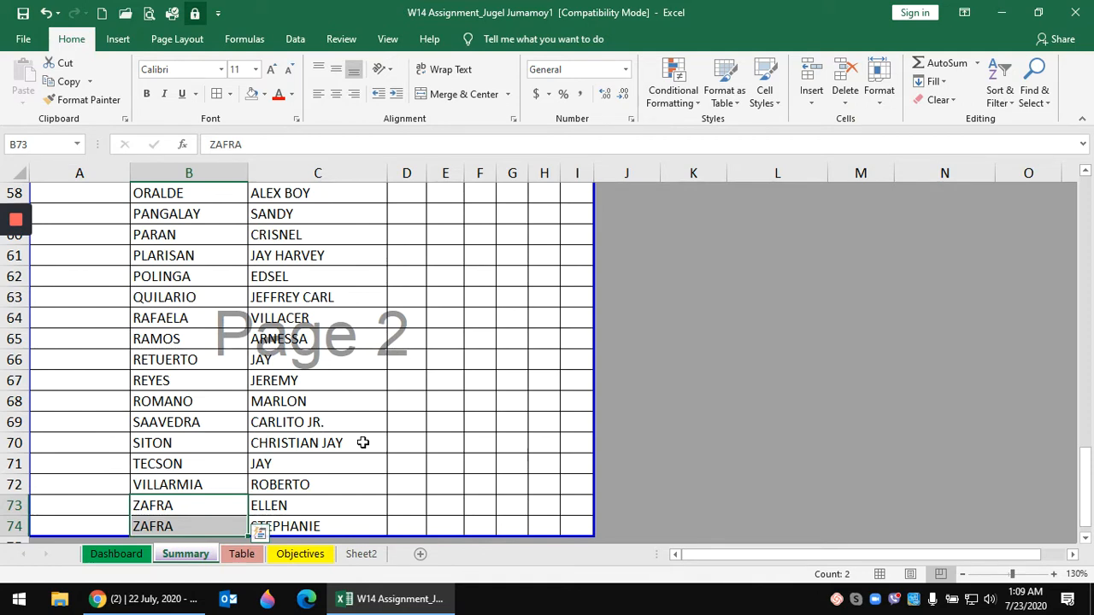
{"action": "left_click", "coordinate": [313, 457]}
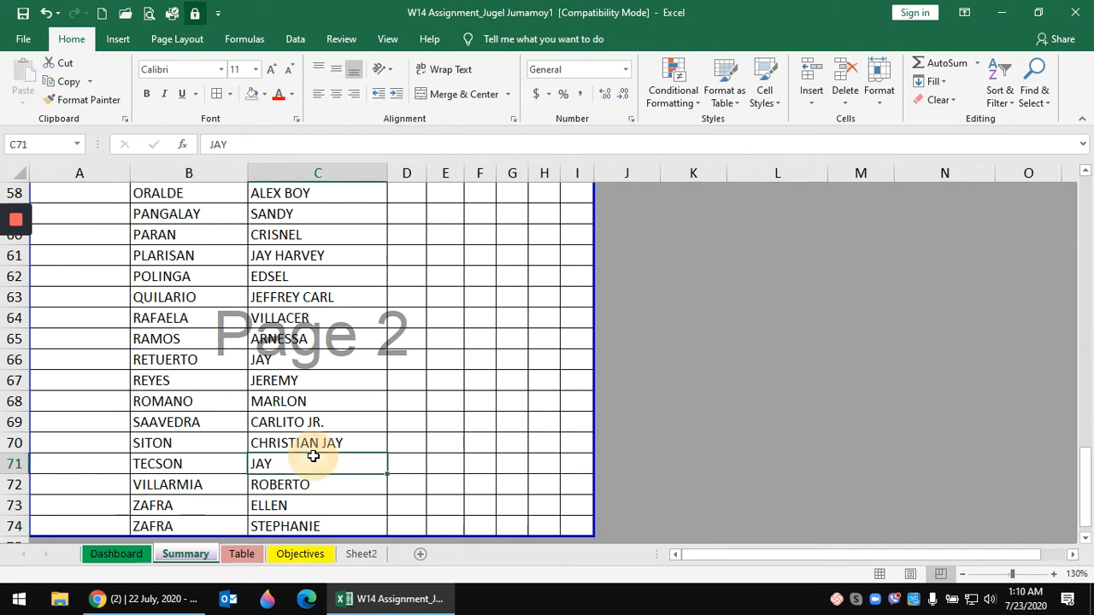
{"action": "left_click", "coordinate": [244, 556]}
{"action": "left_click", "coordinate": [376, 461]}
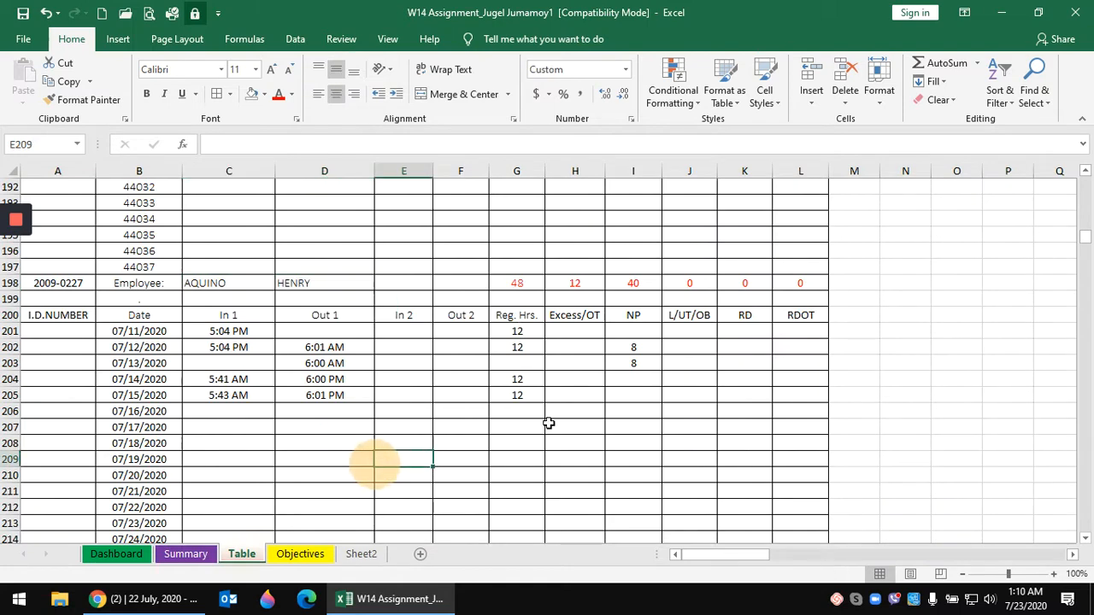
{"action": "left_click_drag", "start_coordinate": [1089, 241], "coordinate": [1084, 520]}
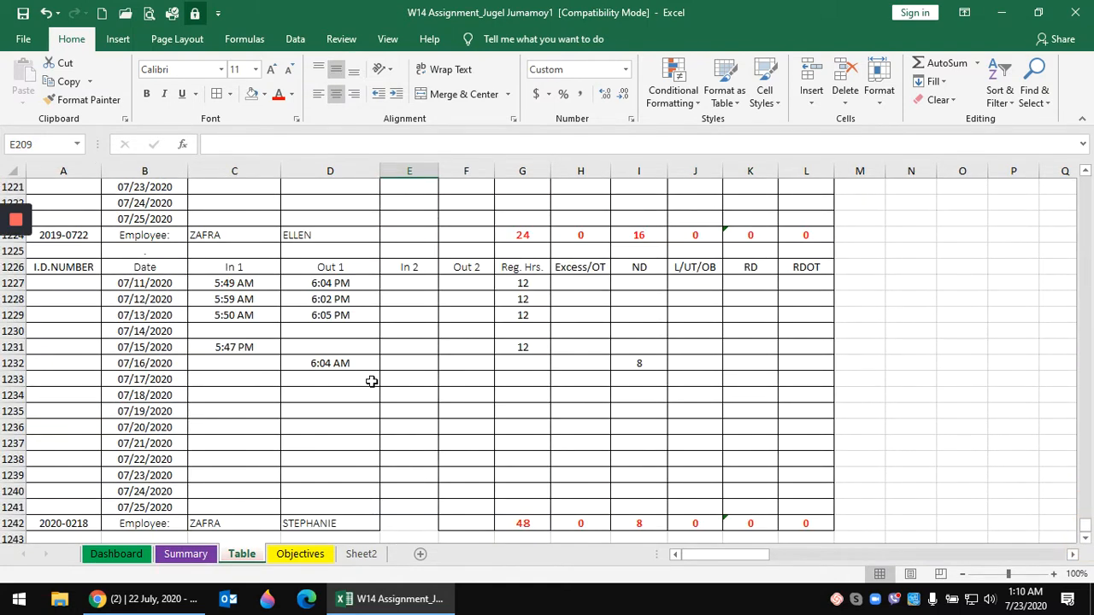
{"action": "scroll", "coordinate": [372, 381], "scroll_direction": "down", "scroll_amount": 1}
{"action": "scroll", "coordinate": [372, 378], "scroll_direction": "up", "scroll_amount": 1}
{"action": "left_click_drag", "start_coordinate": [261, 234], "coordinate": [410, 244]}
{"action": "scroll", "coordinate": [379, 347], "scroll_direction": "down", "scroll_amount": 3}
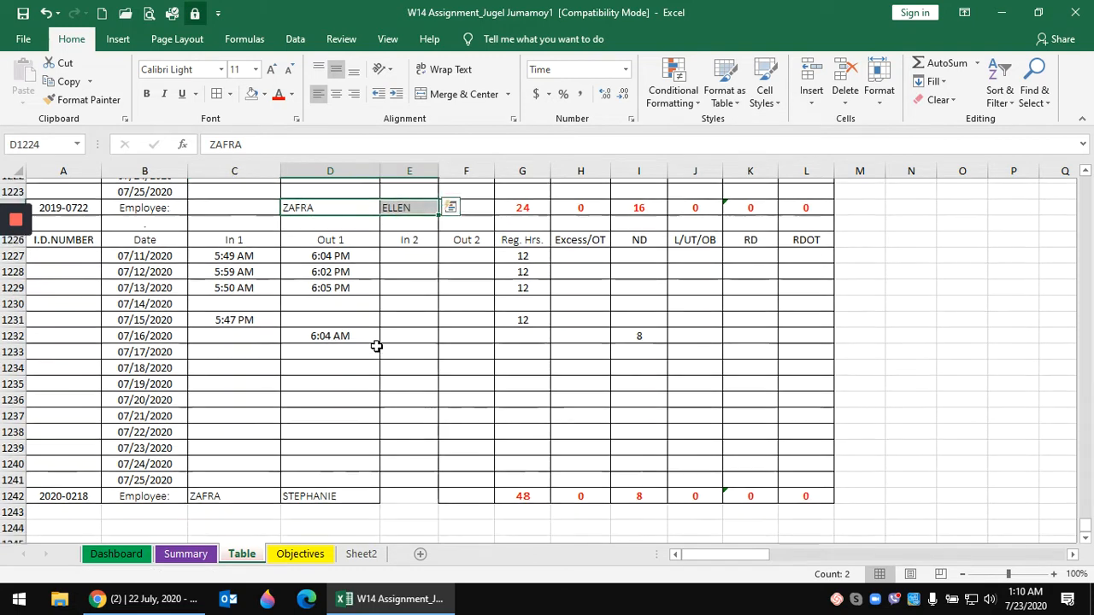
{"action": "left_click_drag", "start_coordinate": [232, 376], "coordinate": [398, 383]}
- Enter =D1224&E1224 in C1224 to join the ZAFRA surname and first name
{"action": "scroll", "coordinate": [402, 302], "scroll_direction": "up", "scroll_amount": 4}
{"action": "left_click", "coordinate": [237, 283]}
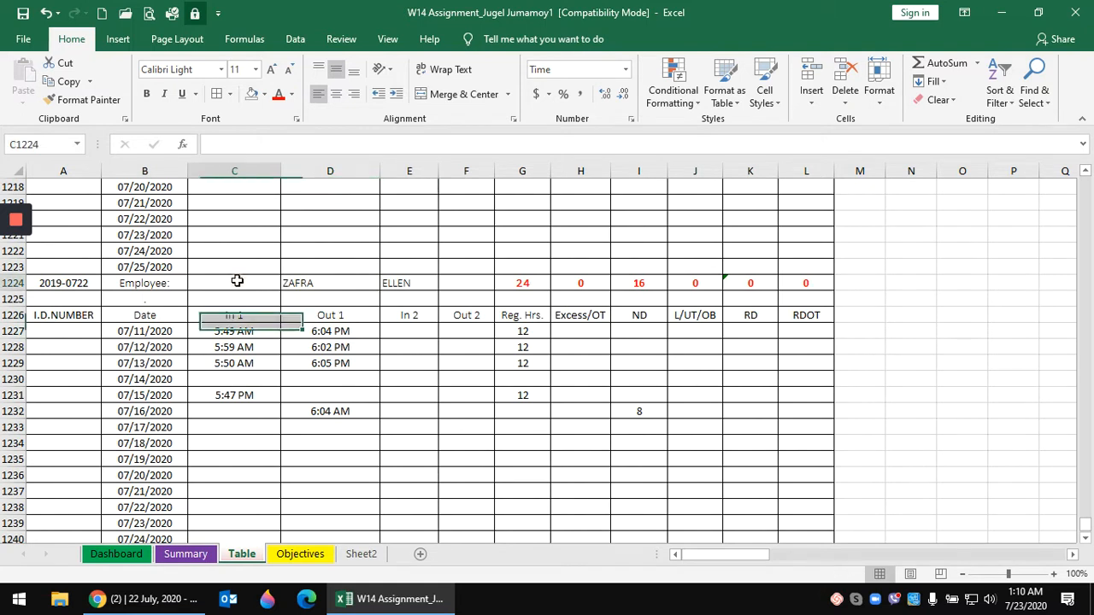
{"action": "type", "text": "="}
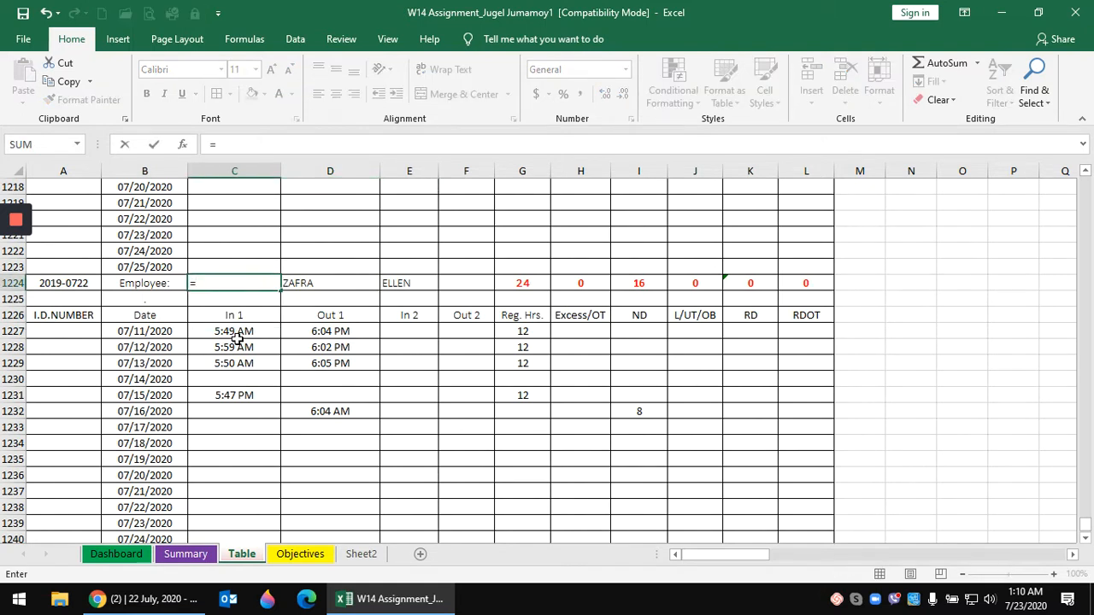
{"action": "key", "text": "Right"}
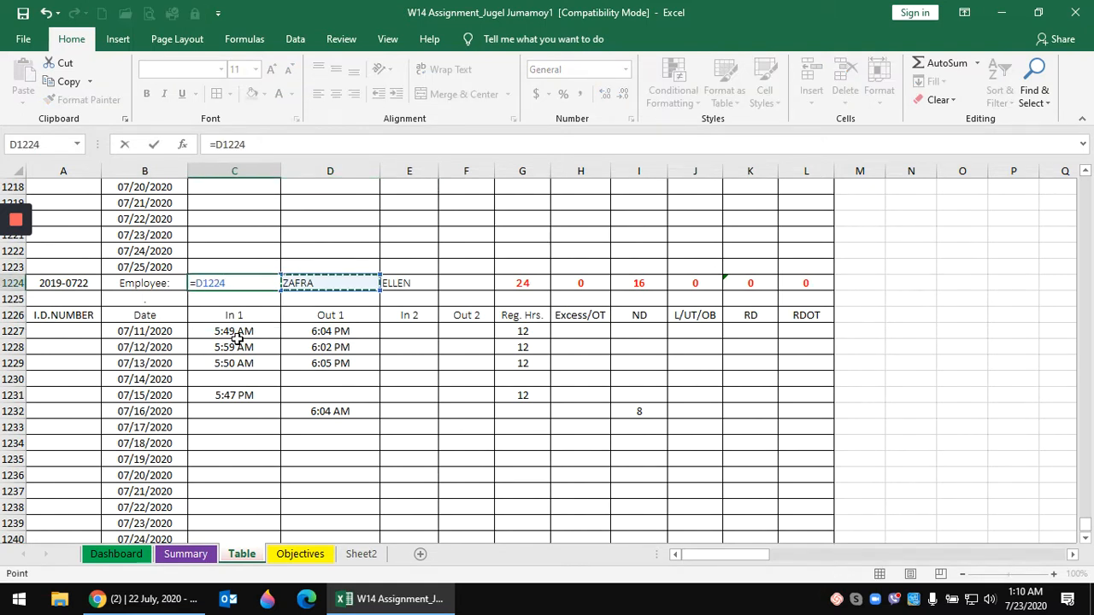
{"action": "type", "text": "&"}
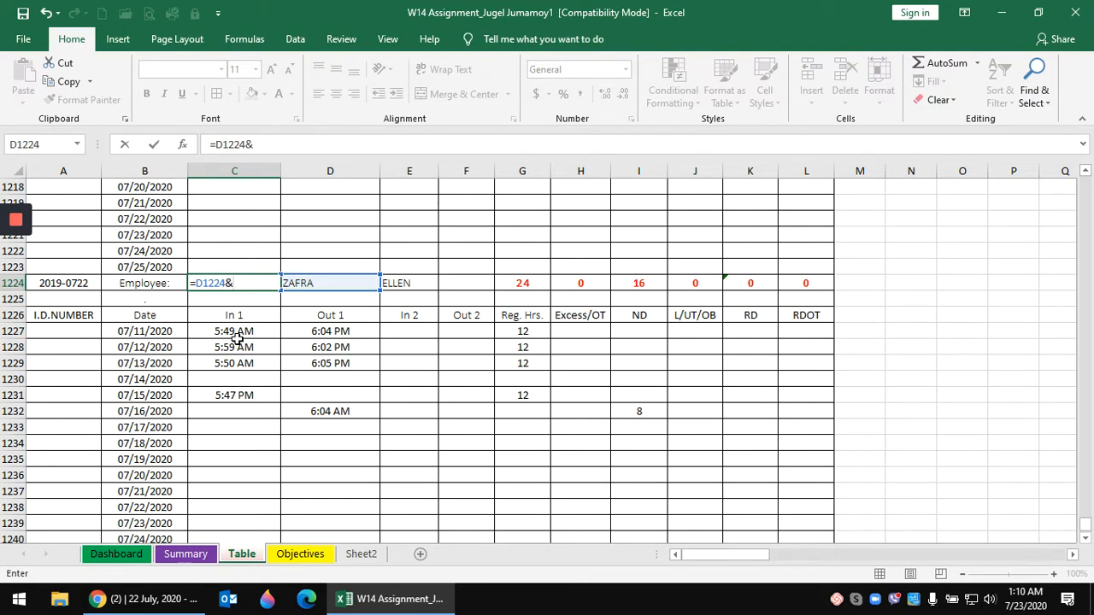
{"action": "left_click", "coordinate": [410, 283]}
{"action": "key", "text": "Return"}
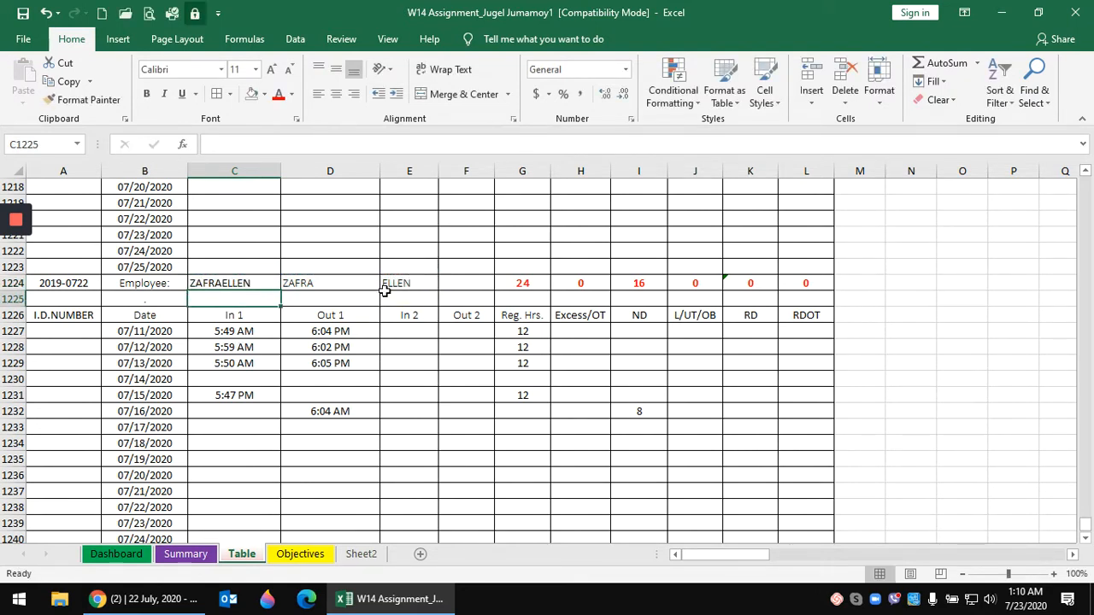
- Copy the joined-name formula into C1242, then go back to the Summary sheet
{"action": "right_click", "coordinate": [256, 281]}
{"action": "left_click", "coordinate": [288, 269]}
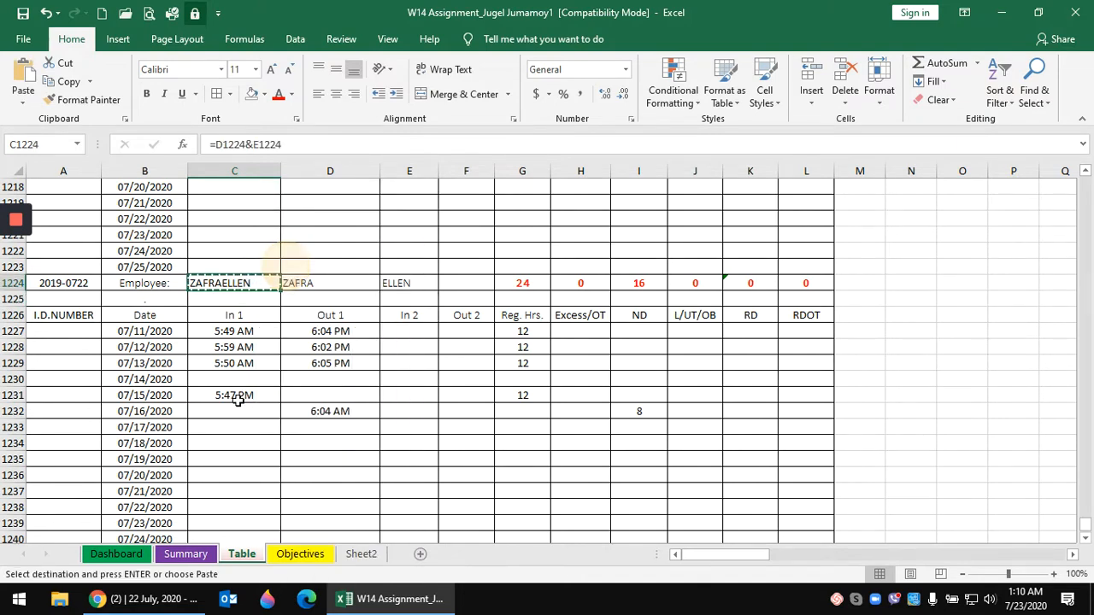
{"action": "scroll", "coordinate": [237, 402], "scroll_direction": "down", "scroll_amount": 4}
{"action": "left_click", "coordinate": [236, 378]}
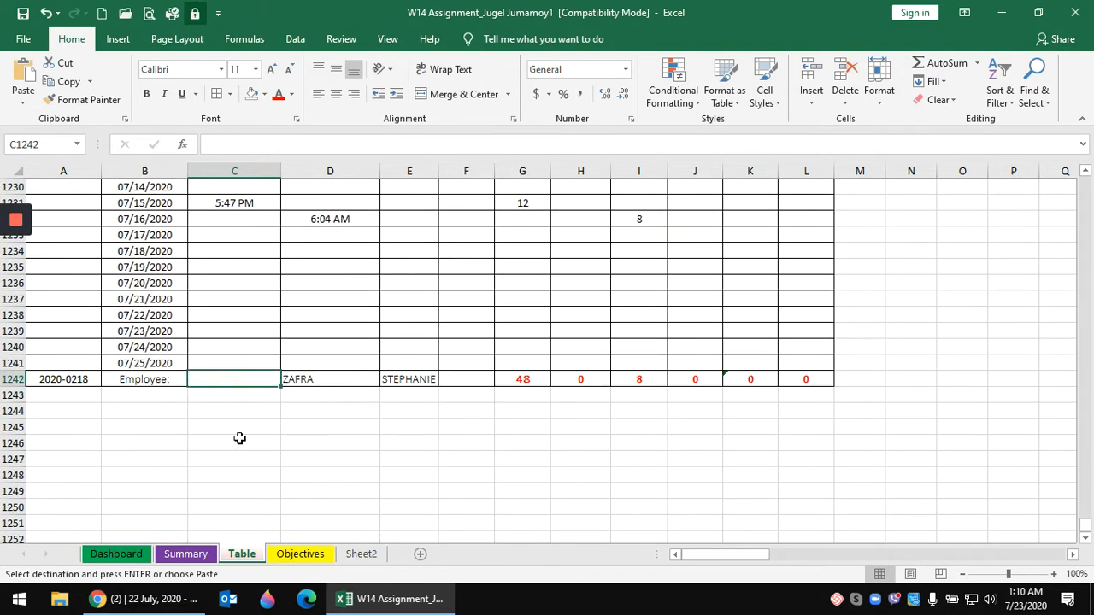
{"action": "key", "text": "Return"}
{"action": "left_click", "coordinate": [300, 412]}
{"action": "scroll", "coordinate": [304, 430], "scroll_direction": "up", "scroll_amount": 3}
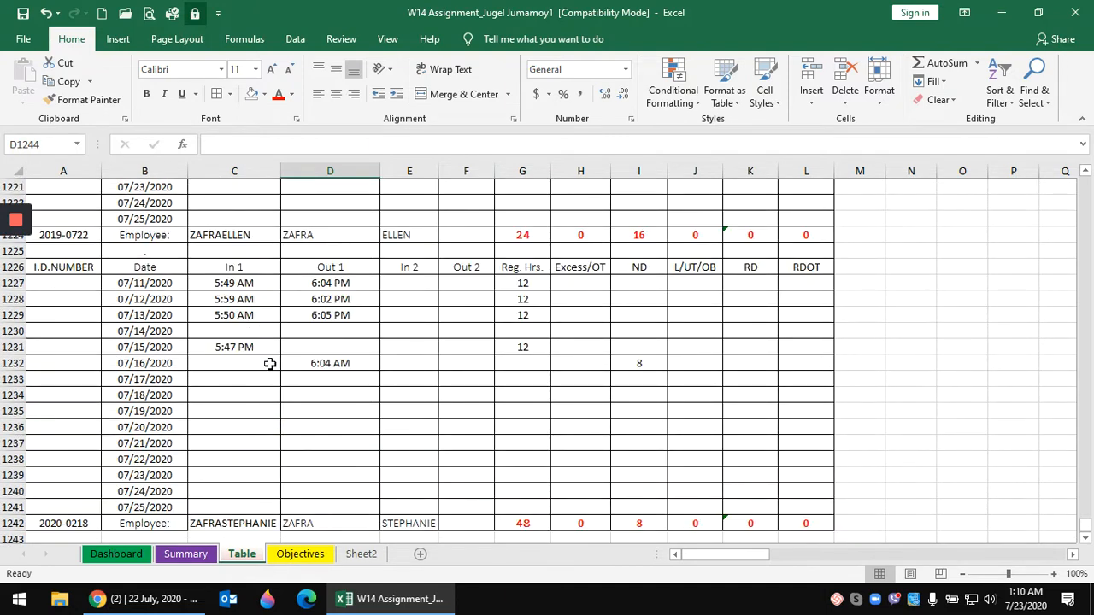
{"action": "left_click", "coordinate": [273, 376]}
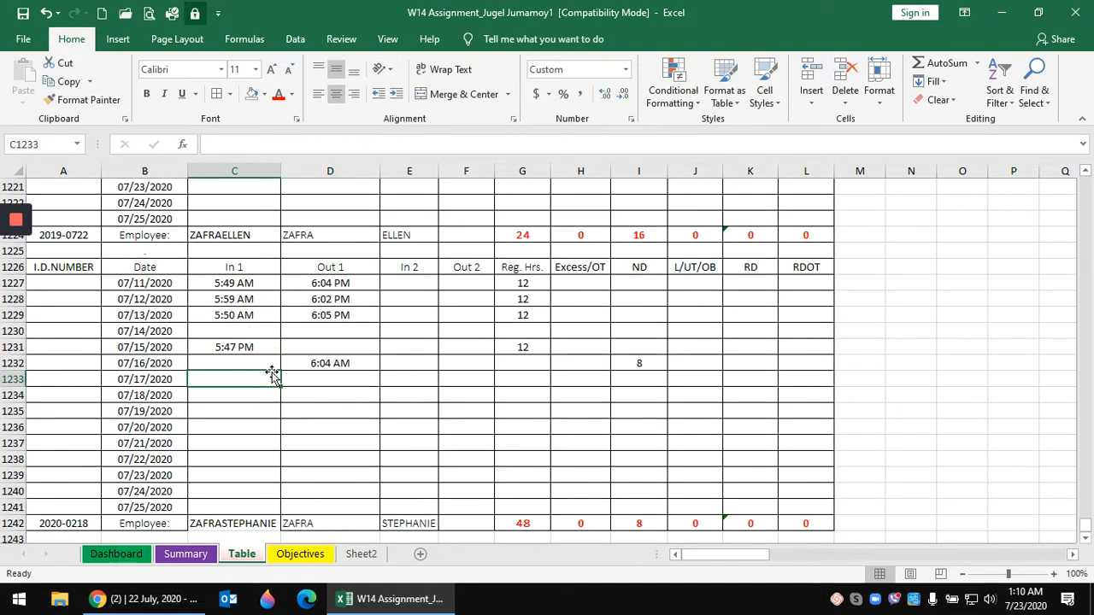
{"action": "left_click", "coordinate": [195, 555]}
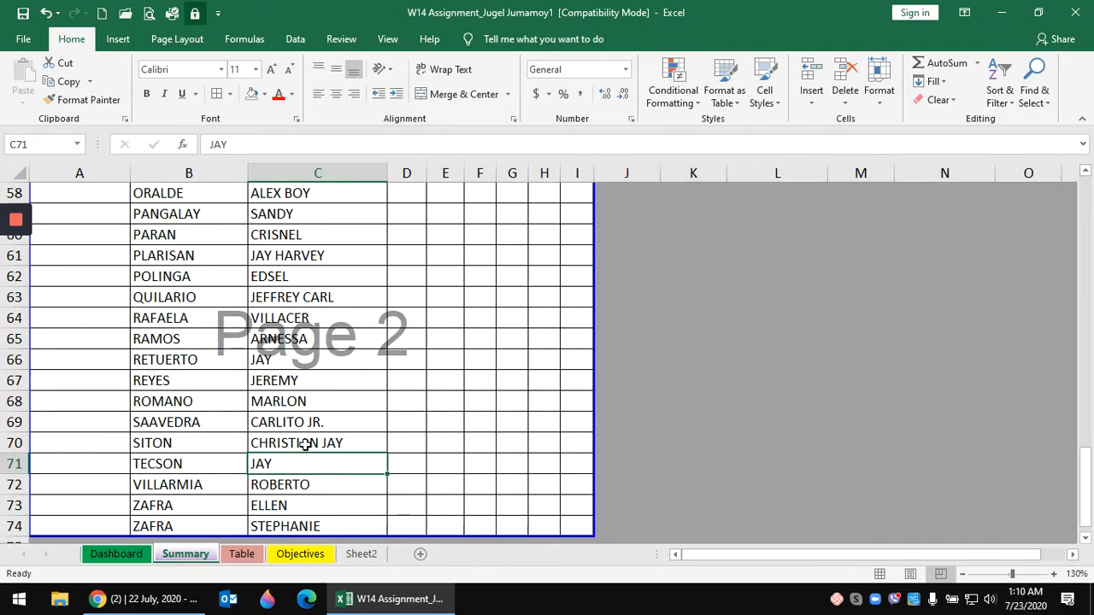
- Start a VLOOKUP in D7 with the absolute surname reference $B7 as lookup value
{"action": "scroll", "coordinate": [305, 445], "scroll_direction": "up", "scroll_amount": 6}
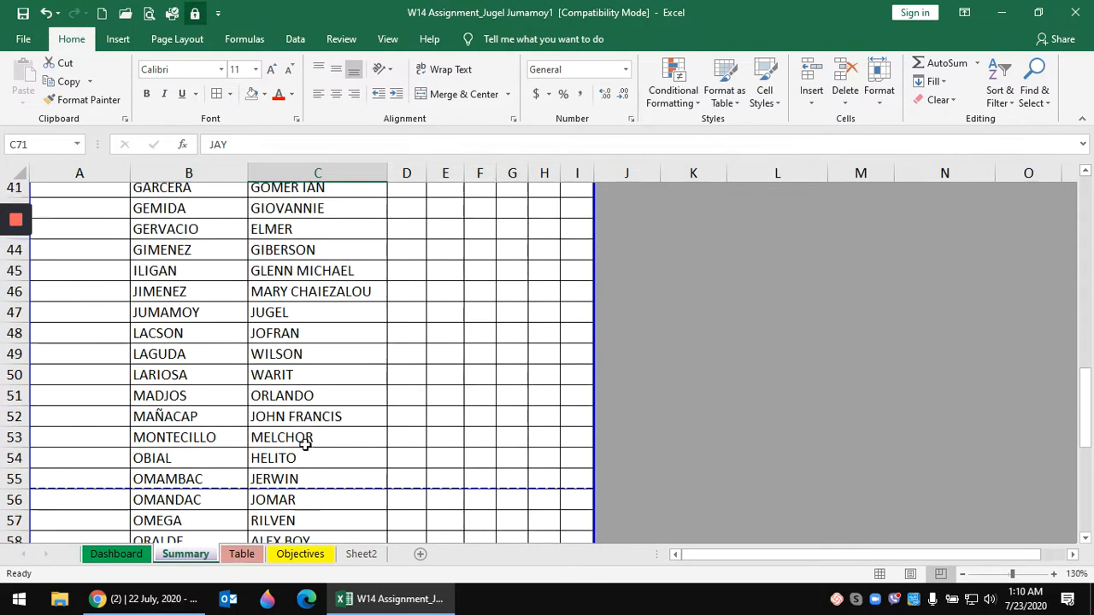
{"action": "scroll", "coordinate": [307, 440], "scroll_direction": "up", "scroll_amount": 9}
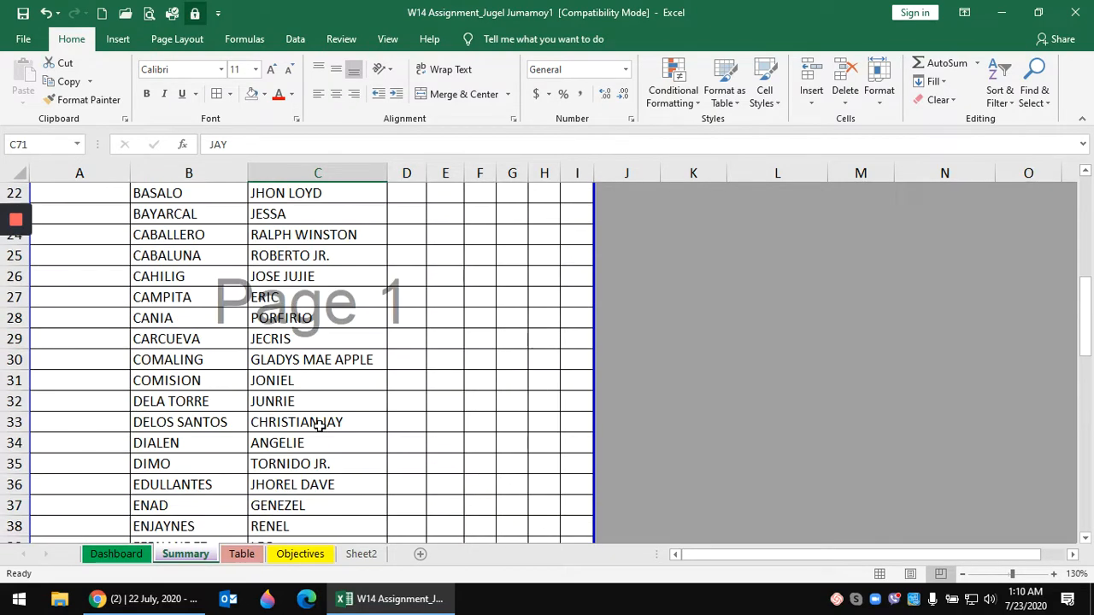
{"action": "scroll", "coordinate": [318, 425], "scroll_direction": "up", "scroll_amount": 2}
{"action": "scroll", "coordinate": [316, 427], "scroll_direction": "down", "scroll_amount": 20}
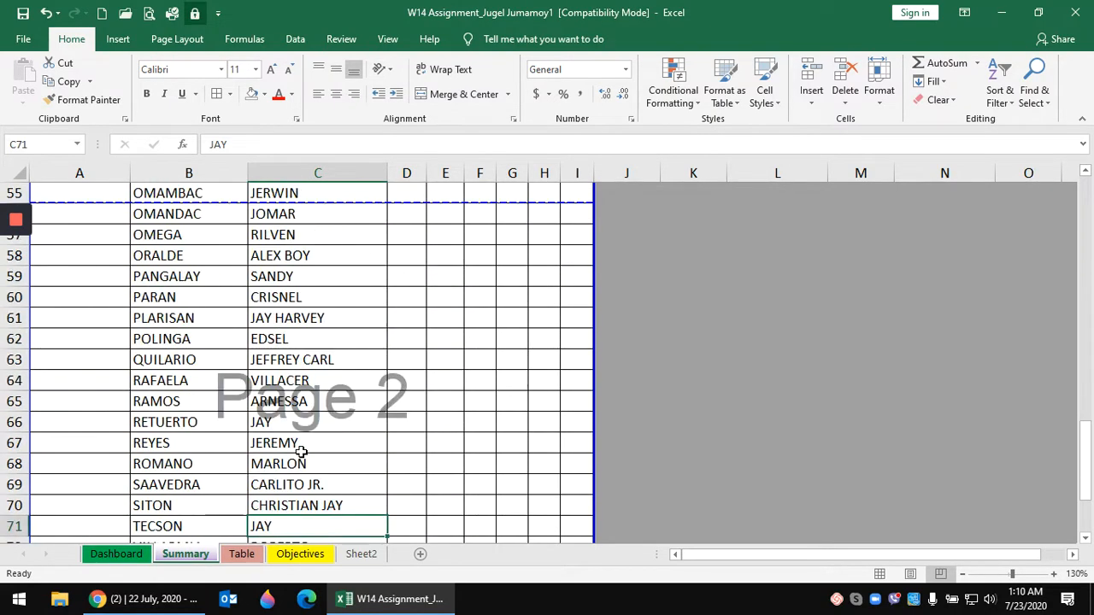
{"action": "left_click_drag", "start_coordinate": [176, 257], "coordinate": [176, 276]}
{"action": "scroll", "coordinate": [371, 395], "scroll_direction": "up", "scroll_amount": 19}
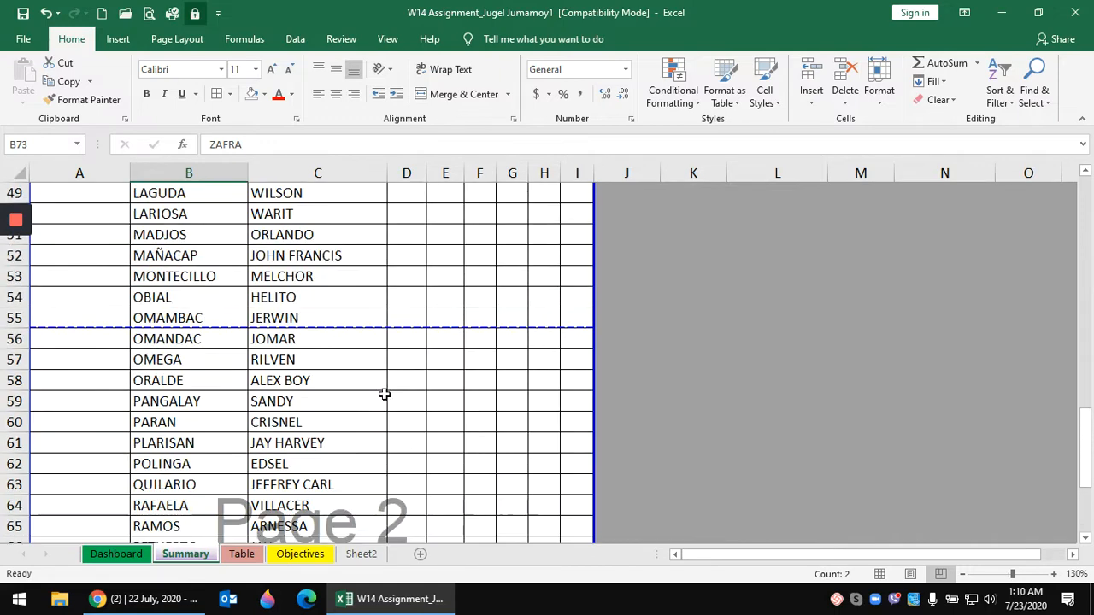
{"action": "scroll", "coordinate": [384, 394], "scroll_direction": "up", "scroll_amount": 4}
{"action": "left_click", "coordinate": [406, 338]}
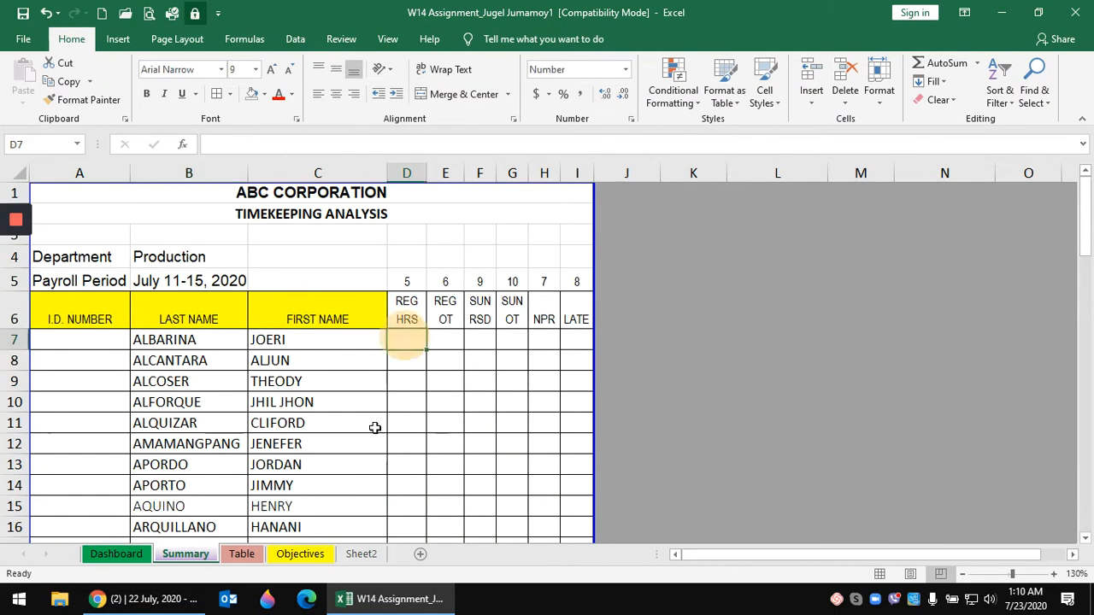
{"action": "type", "text": "="}
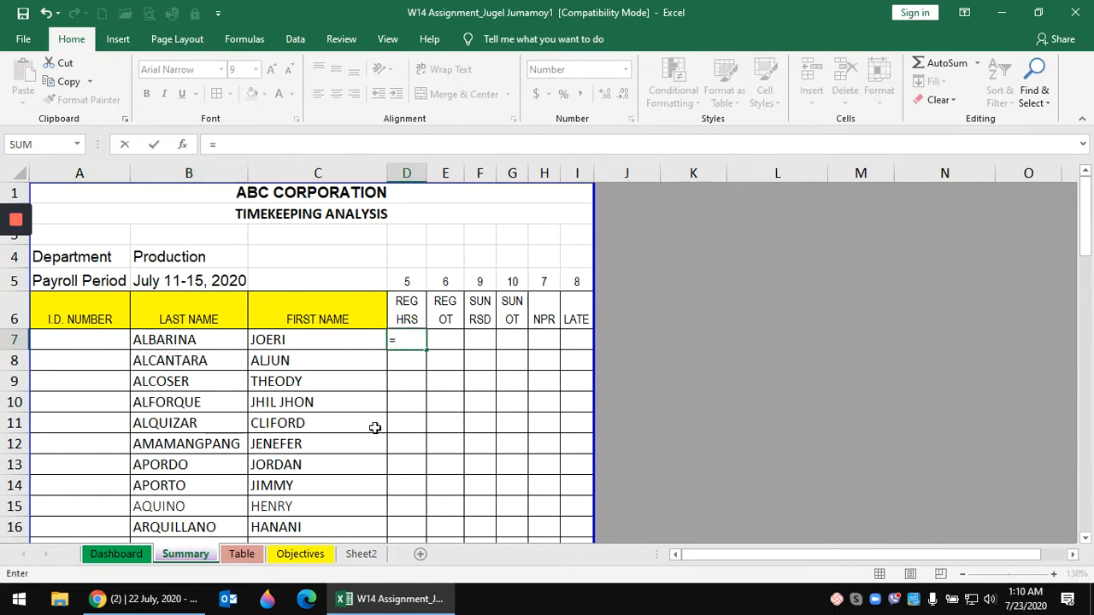
{"action": "type", "text": "VL"}
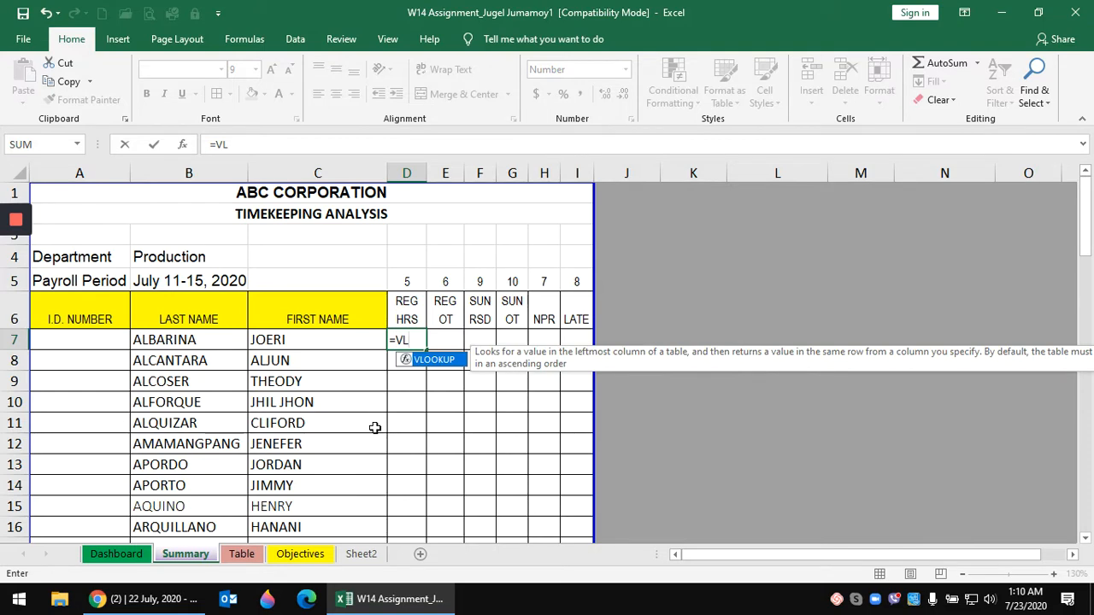
{"action": "key", "text": "Tab"}
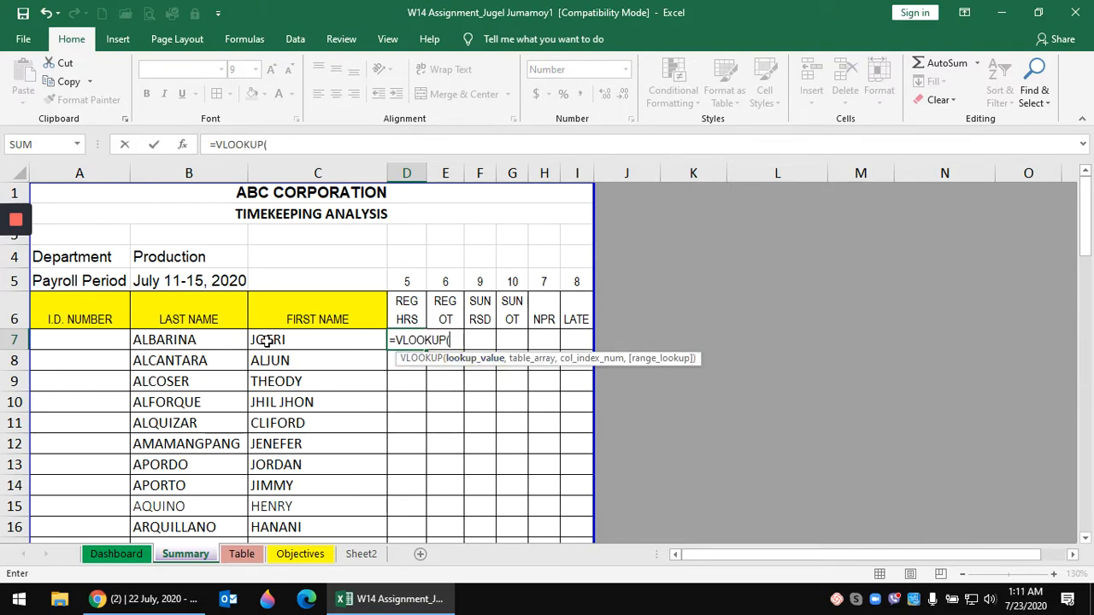
{"action": "left_click", "coordinate": [191, 339]}
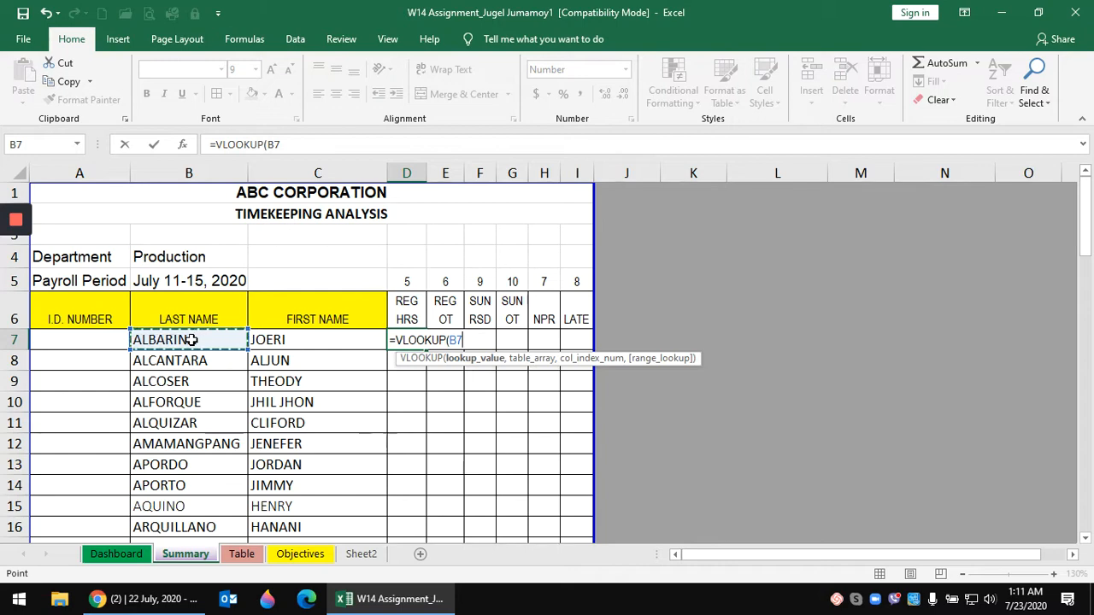
{"action": "key", "text": "F4"}
{"action": "key", "text": "F4"}
{"action": "key", "text": "F4"}
{"action": "type", "text": ","}
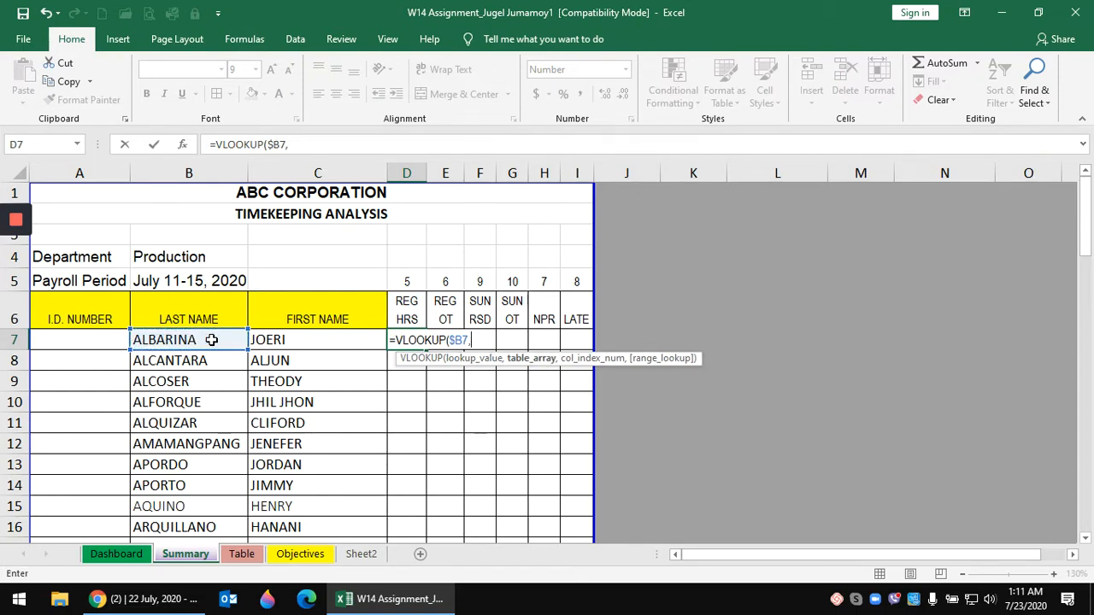
- Complete it with range Table!$C:$L, column 5 and FALSE, returning 48.00
{"action": "left_click", "coordinate": [242, 554]}
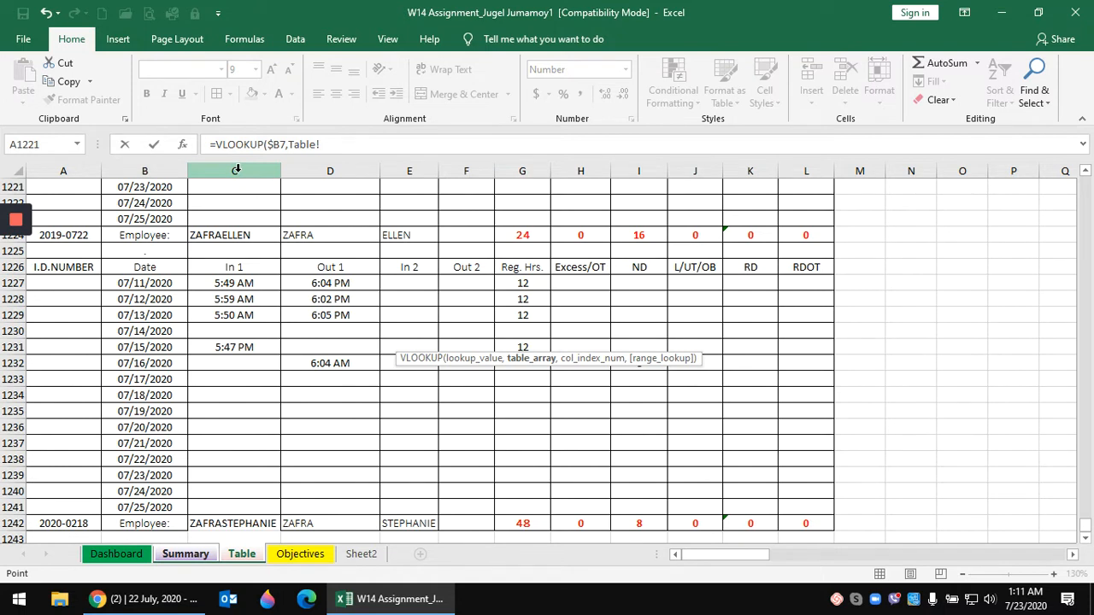
{"action": "left_click_drag", "start_coordinate": [236, 170], "coordinate": [806, 179]}
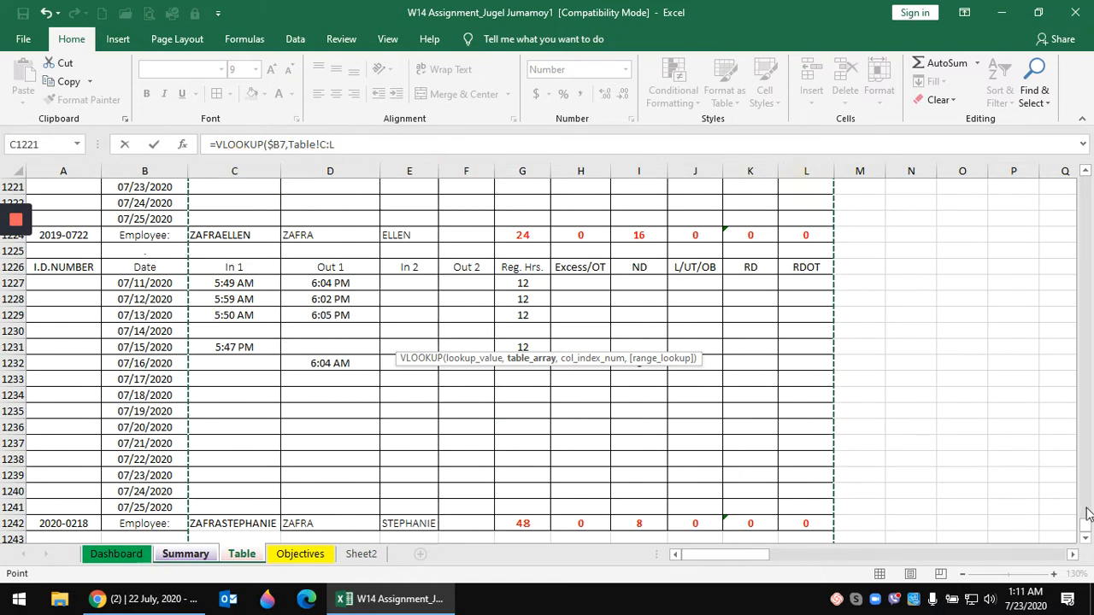
{"action": "left_click_drag", "start_coordinate": [1087, 530], "coordinate": [1084, 147]}
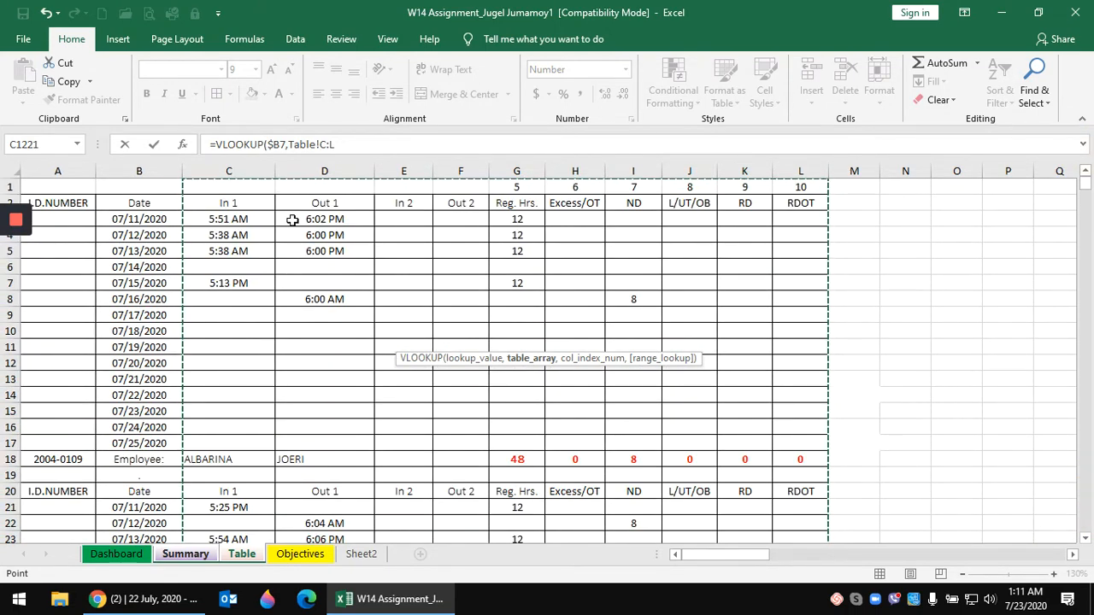
{"action": "key", "text": "F4"}
{"action": "type", "text": ","}
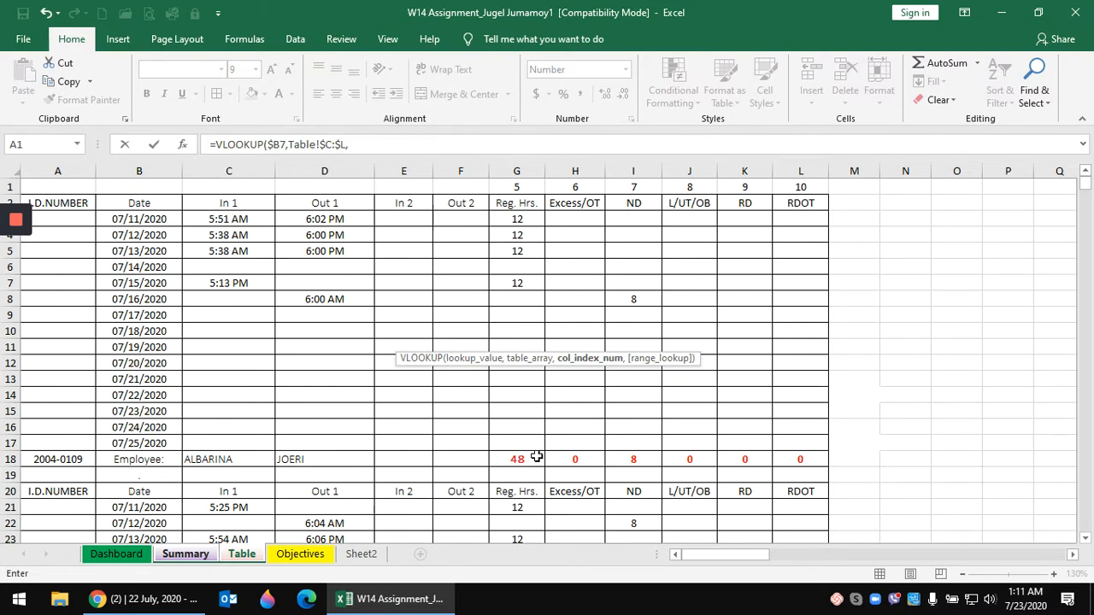
{"action": "type", "text": "5,"}
{"action": "type", "text": "FA"}
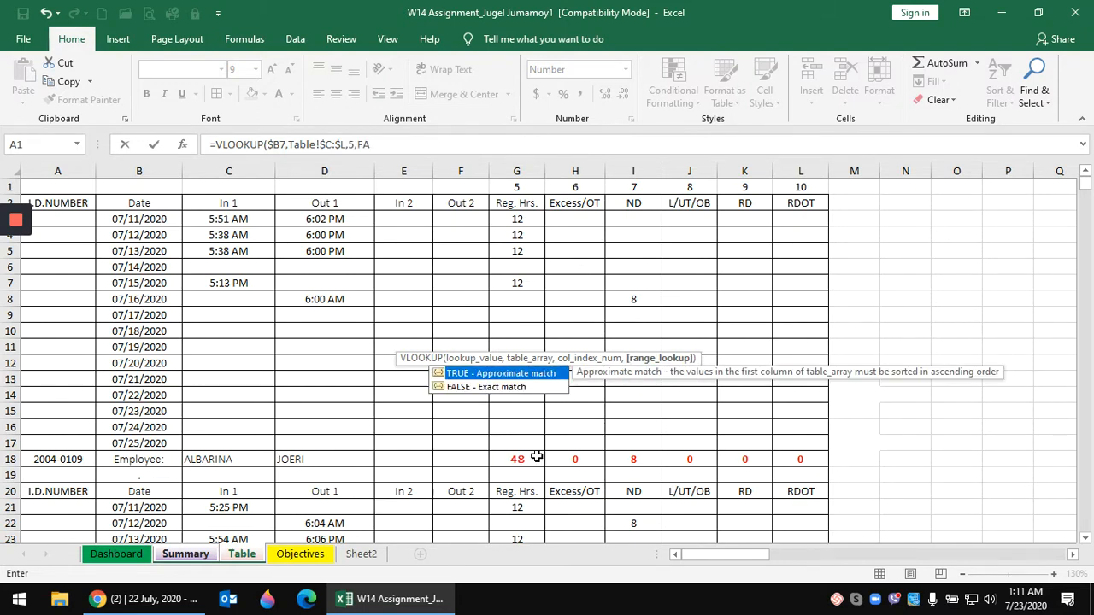
{"action": "type", "text": "LSE)"}
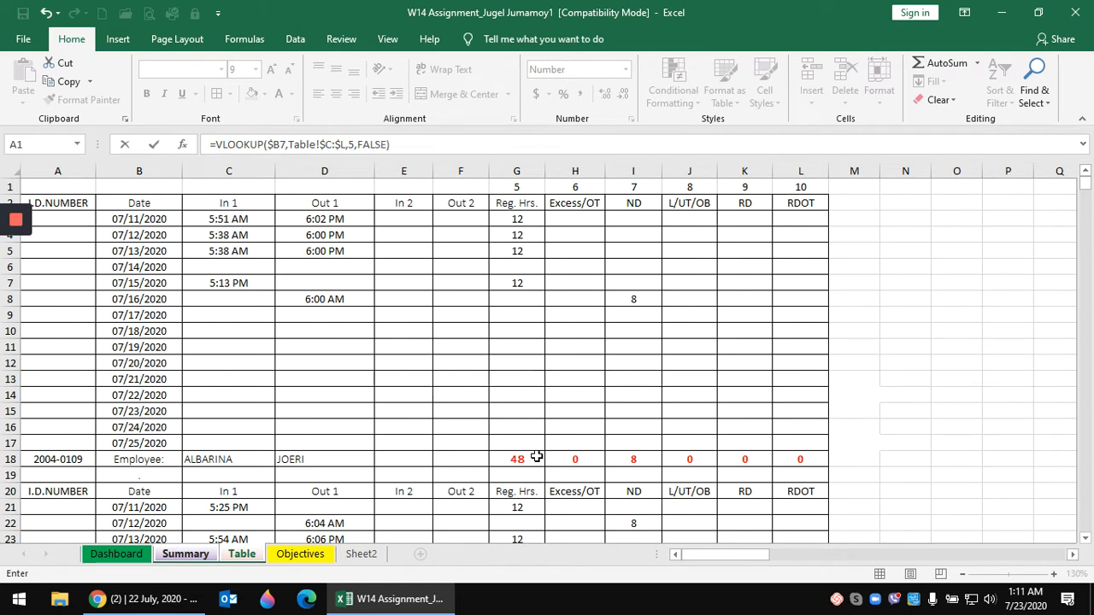
{"action": "key", "text": "Return"}
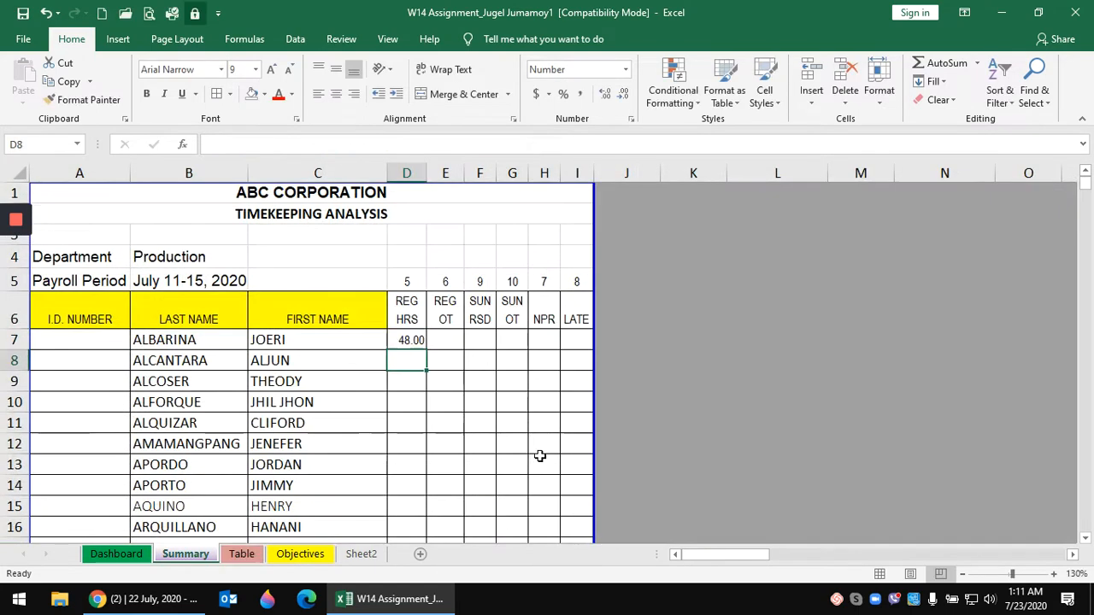
- Fill the D7 lookup across to I7 and compare Summary and Table column numbers
{"action": "left_click", "coordinate": [406, 341]}
{"action": "left_click_drag", "start_coordinate": [426, 349], "coordinate": [579, 344]}
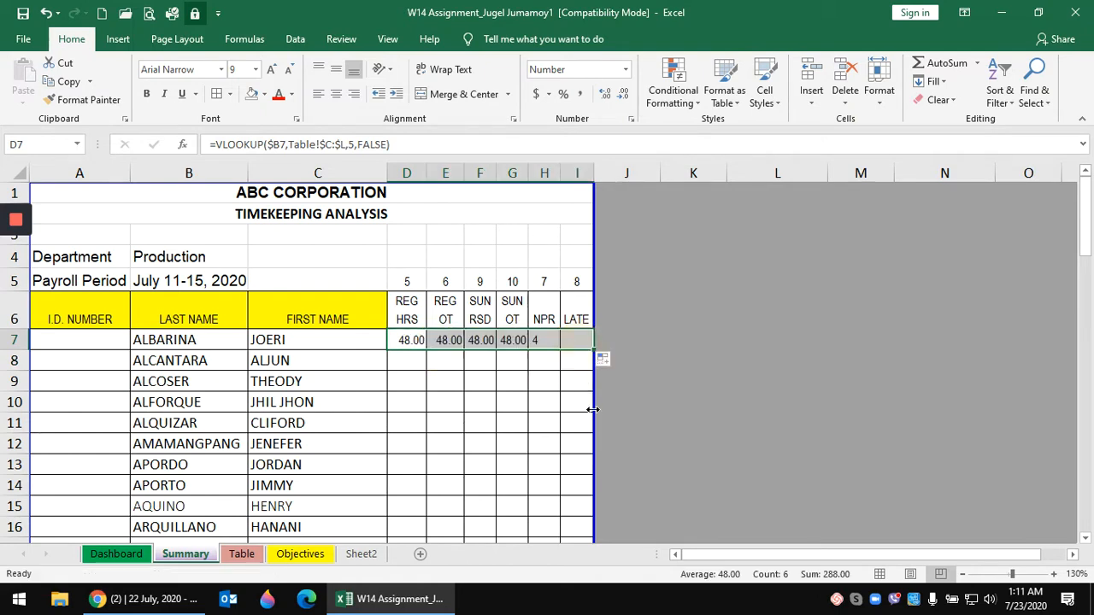
{"action": "left_click", "coordinate": [633, 303]}
{"action": "left_click_drag", "start_coordinate": [411, 281], "coordinate": [585, 282]}
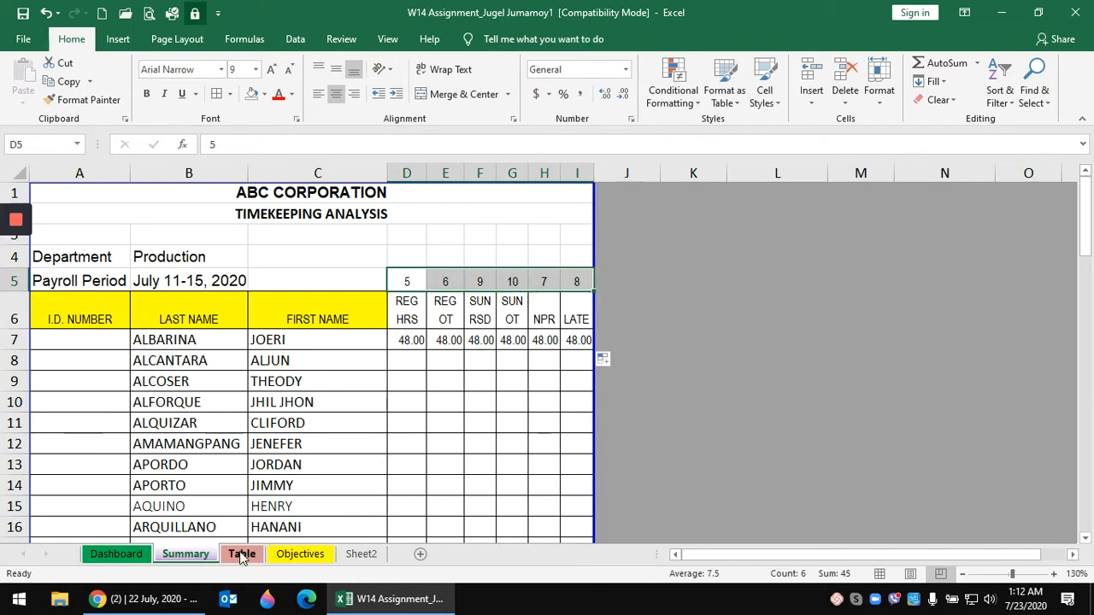
{"action": "left_click", "coordinate": [242, 555]}
{"action": "left_click_drag", "start_coordinate": [517, 186], "coordinate": [801, 188]}
{"action": "left_click", "coordinate": [188, 556]}
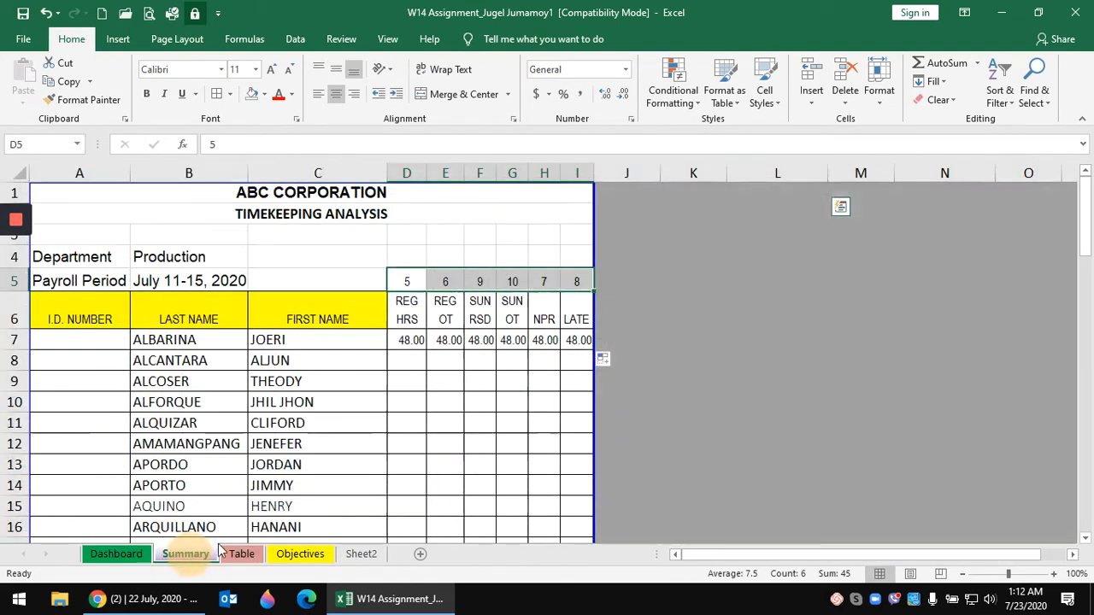
{"action": "left_click_drag", "start_coordinate": [414, 281], "coordinate": [575, 281]}
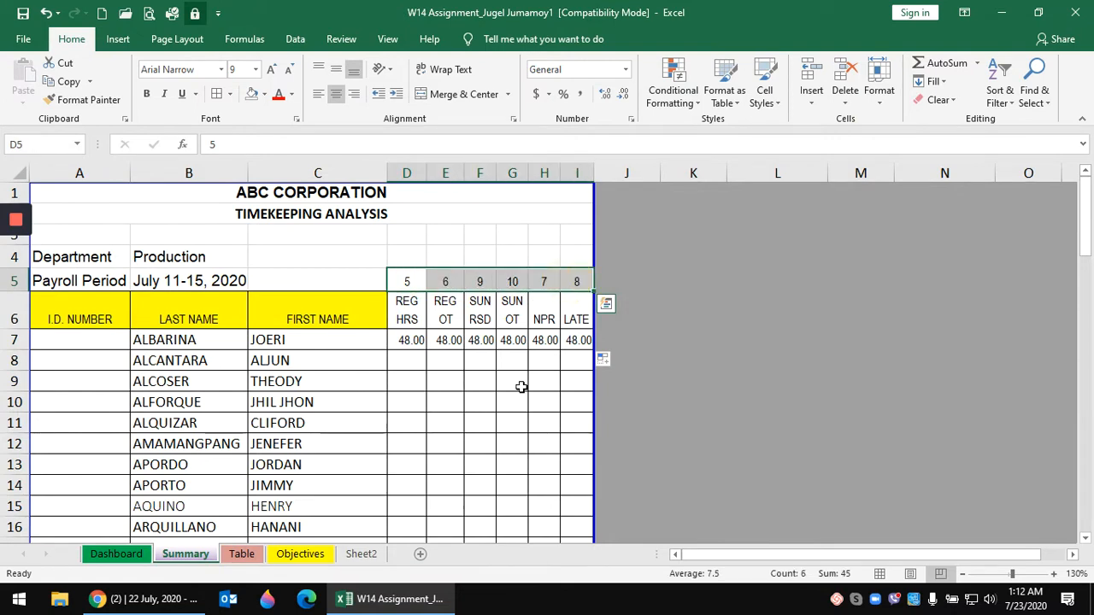
- Change the column indexes in E7, F7 and G7 to 6, 9 and 10
{"action": "left_click", "coordinate": [445, 340]}
{"action": "left_click", "coordinate": [356, 145]}
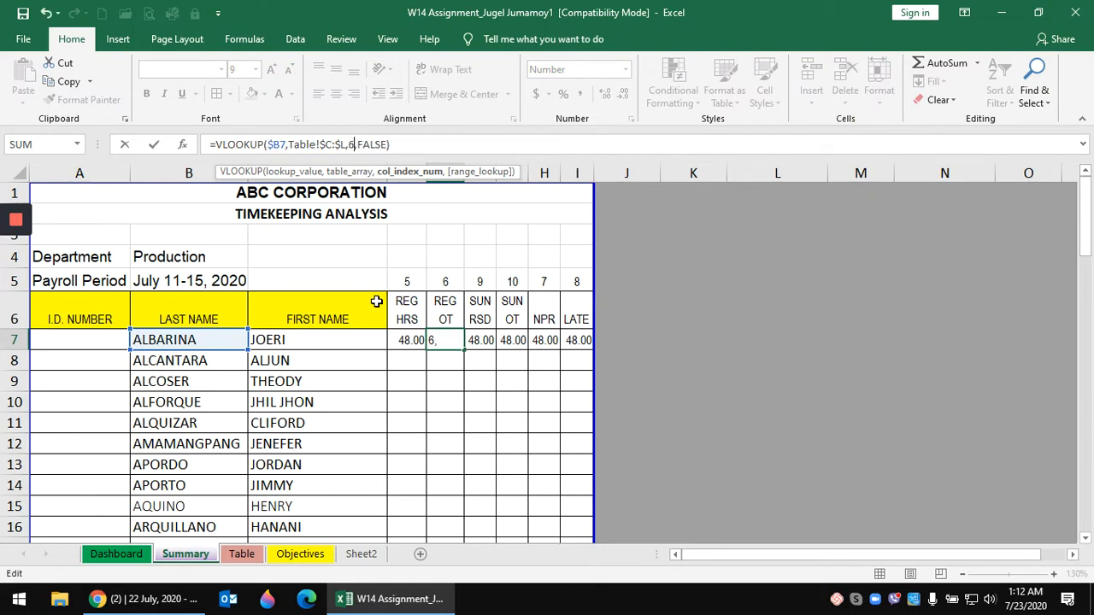
{"action": "key", "text": "Return"}
{"action": "key", "text": "Up"}
{"action": "key", "text": "Right"}
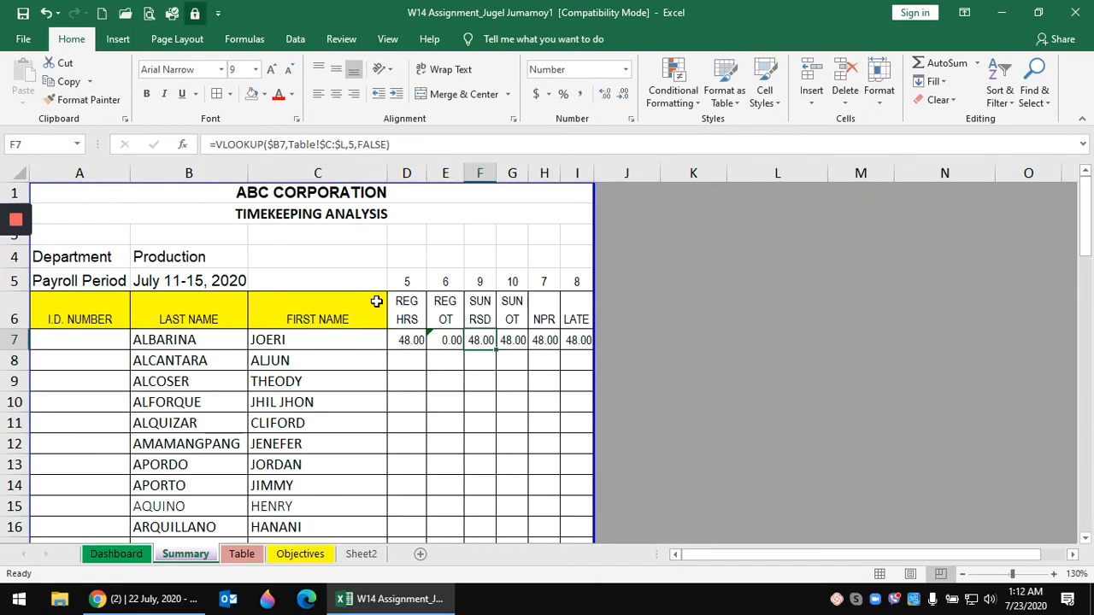
{"action": "left_click", "coordinate": [354, 144]}
{"action": "key", "text": "BackSpace"}
{"action": "type", "text": "9"}
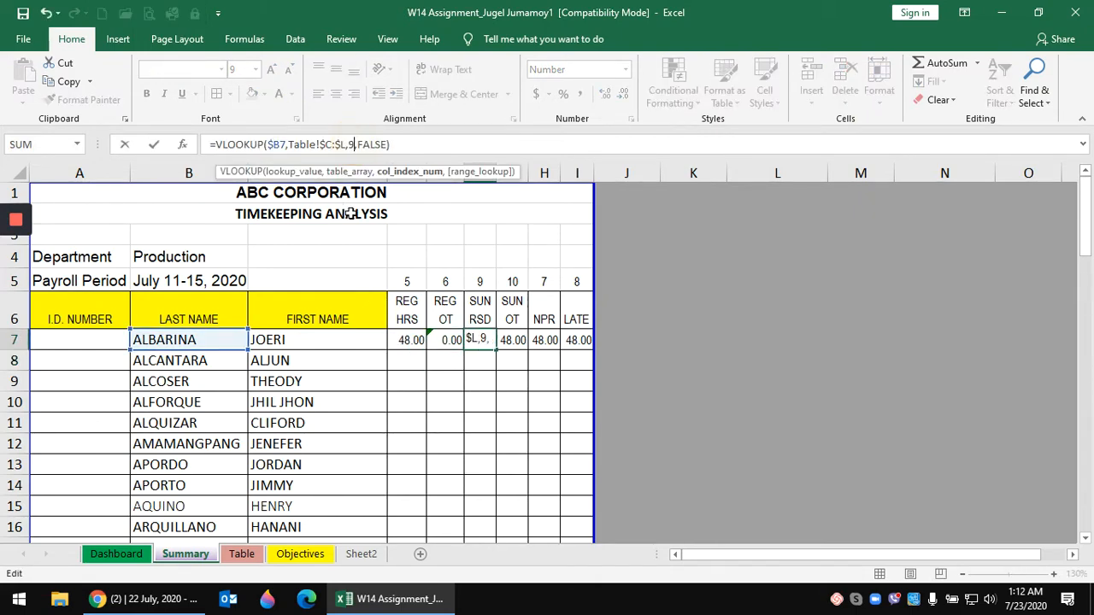
{"action": "key", "text": "Return"}
{"action": "key", "text": "Up"}
{"action": "key", "text": "Right"}
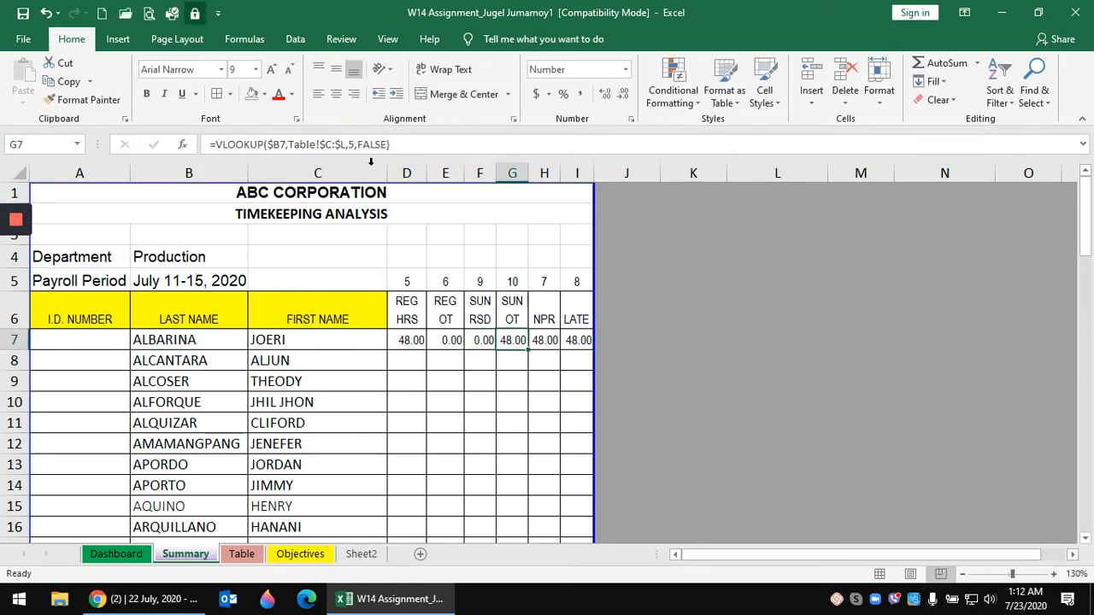
{"action": "left_click", "coordinate": [355, 144]}
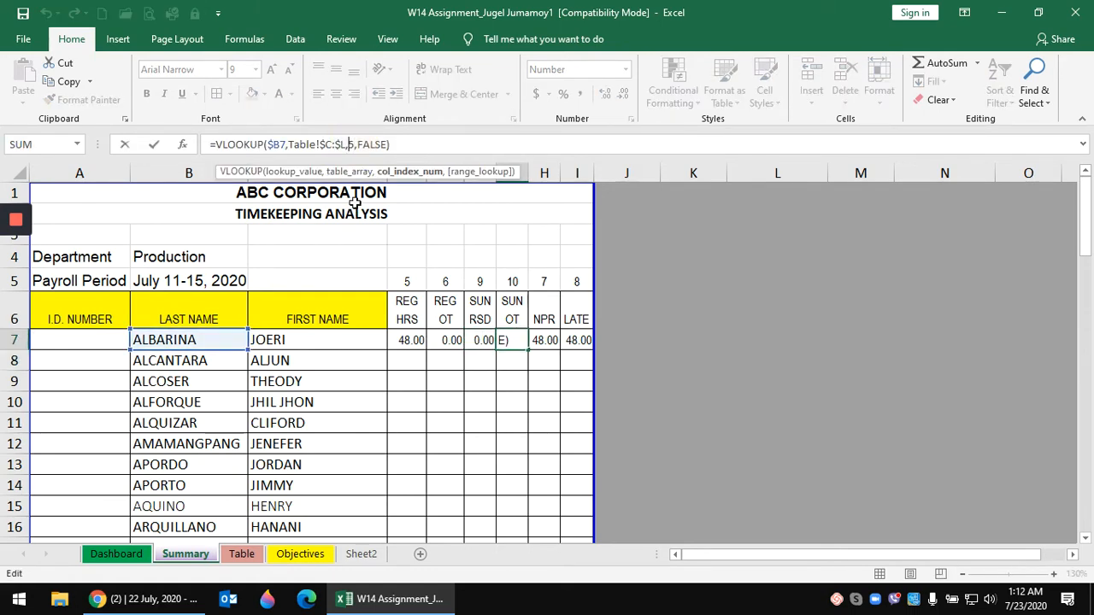
{"action": "key", "text": "BackSpace"}
{"action": "type", "text": "10"}
{"action": "key", "text": "Return"}
{"action": "key", "text": "Up"}
{"action": "key", "text": "Right"}
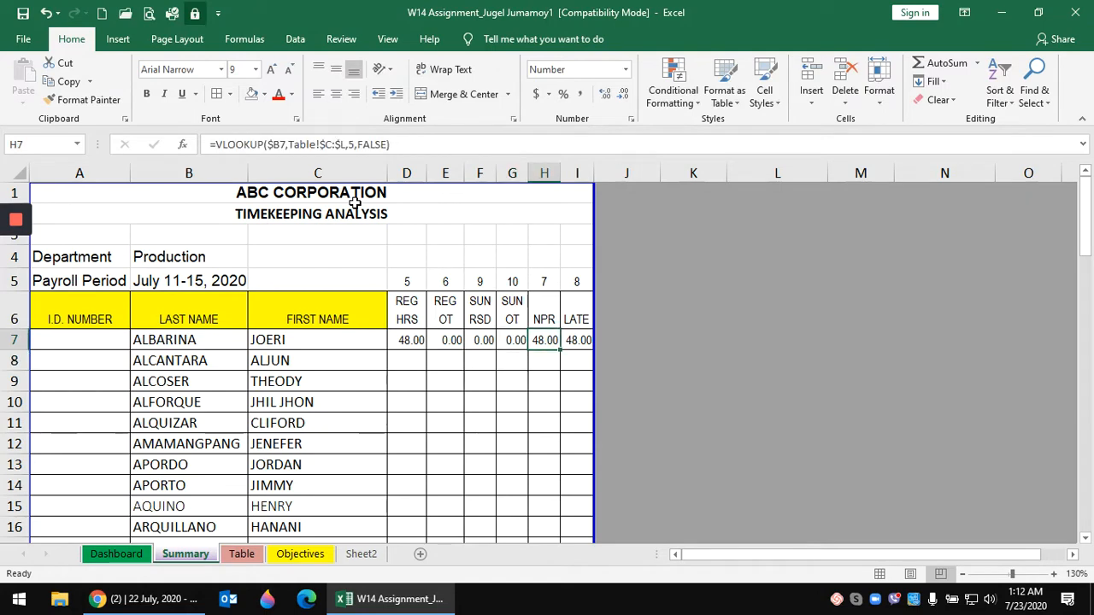
- Set H7 and I7 column indexes to 7 and 8, then select D7:I7
{"action": "left_click", "coordinate": [353, 144]}
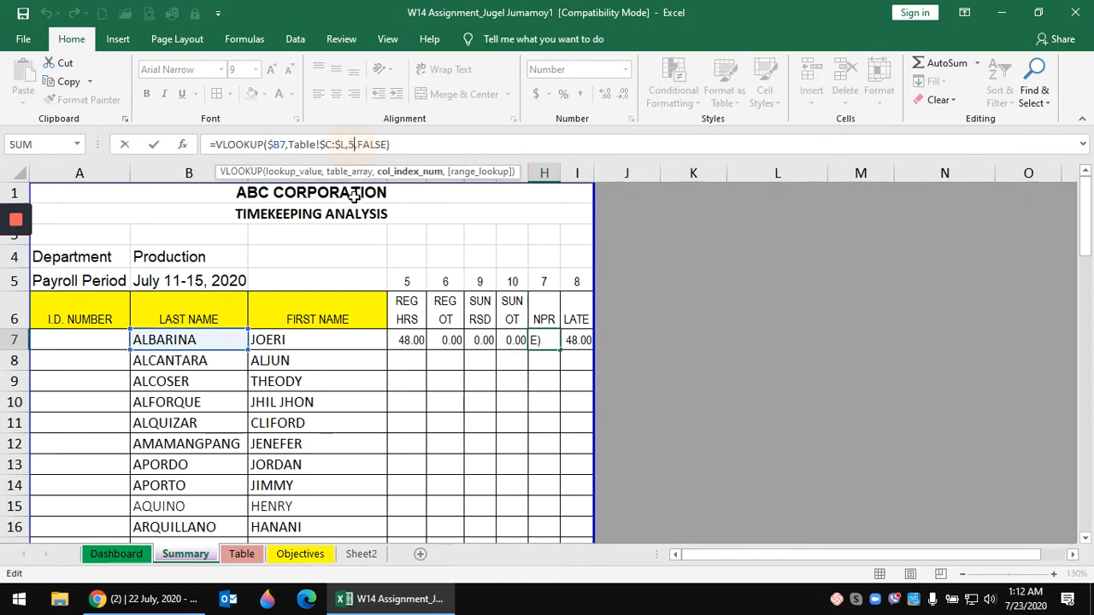
{"action": "key", "text": "BackSpace"}
{"action": "type", "text": "7"}
{"action": "key", "text": "Return"}
{"action": "key", "text": "Up"}
{"action": "key", "text": "Right"}
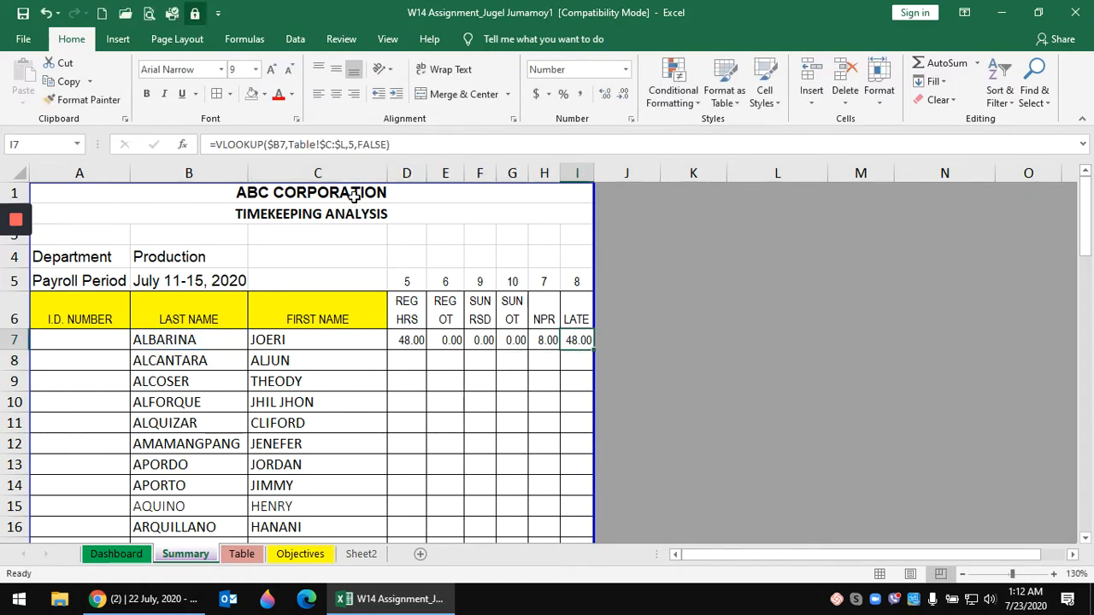
{"action": "left_click", "coordinate": [352, 145]}
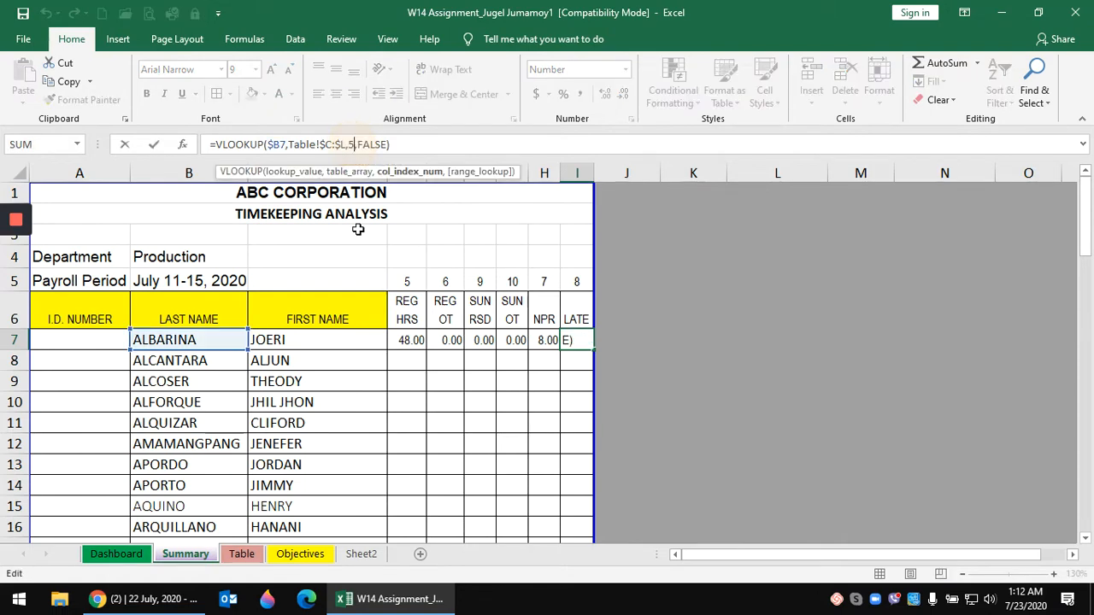
{"action": "key", "text": "BackSpace"}
{"action": "type", "text": "8"}
{"action": "key", "text": "Return"}
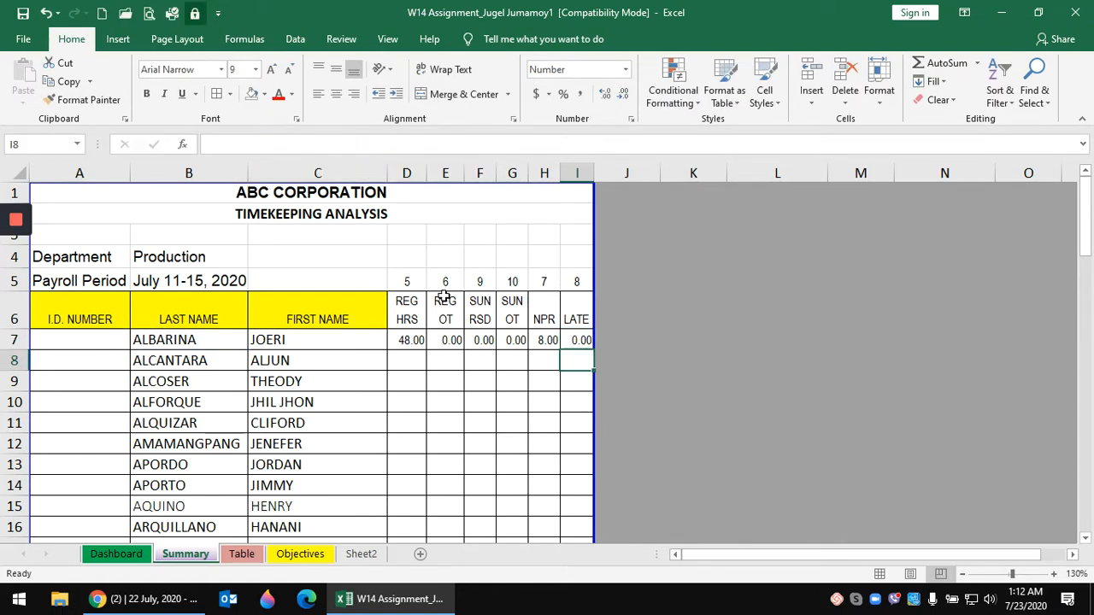
{"action": "left_click_drag", "start_coordinate": [412, 341], "coordinate": [581, 344]}
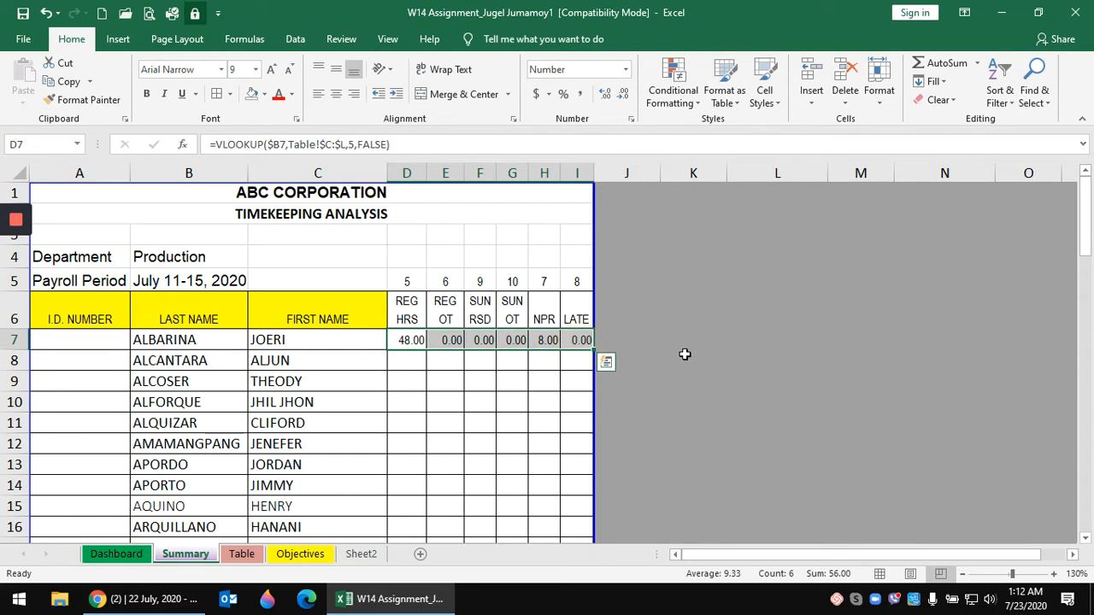
- Fill the D7:I7 lookups down to row 74 and inspect the ZAFRA #N/A in D73
{"action": "double_click", "coordinate": [594, 349]}
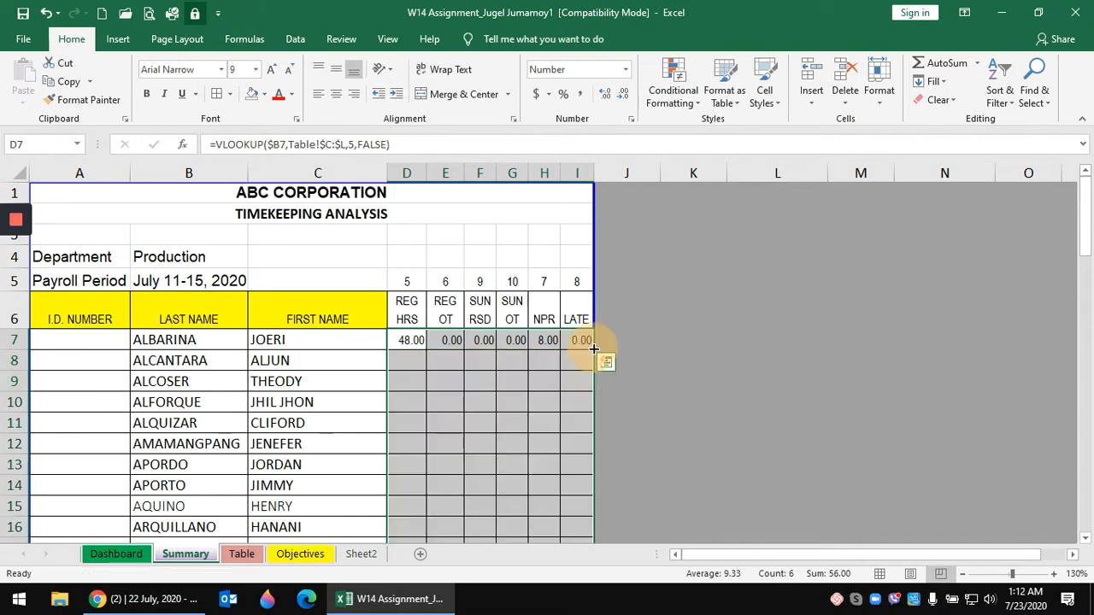
{"action": "scroll", "coordinate": [652, 353], "scroll_direction": "down", "scroll_amount": 6}
{"action": "scroll", "coordinate": [651, 353], "scroll_direction": "down", "scroll_amount": 9}
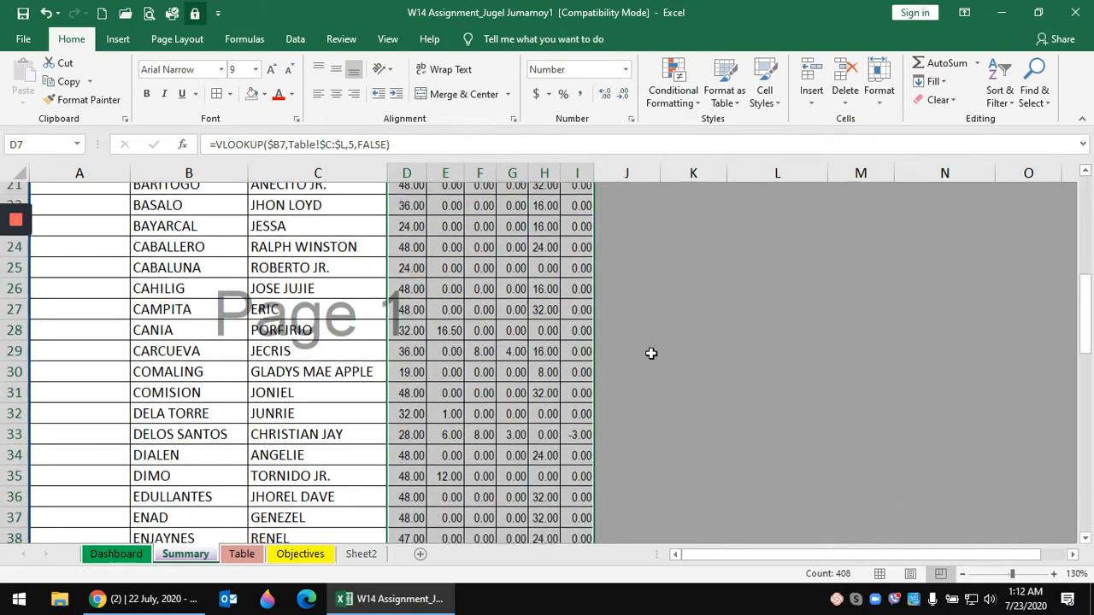
{"action": "scroll", "coordinate": [652, 353], "scroll_direction": "down", "scroll_amount": 6}
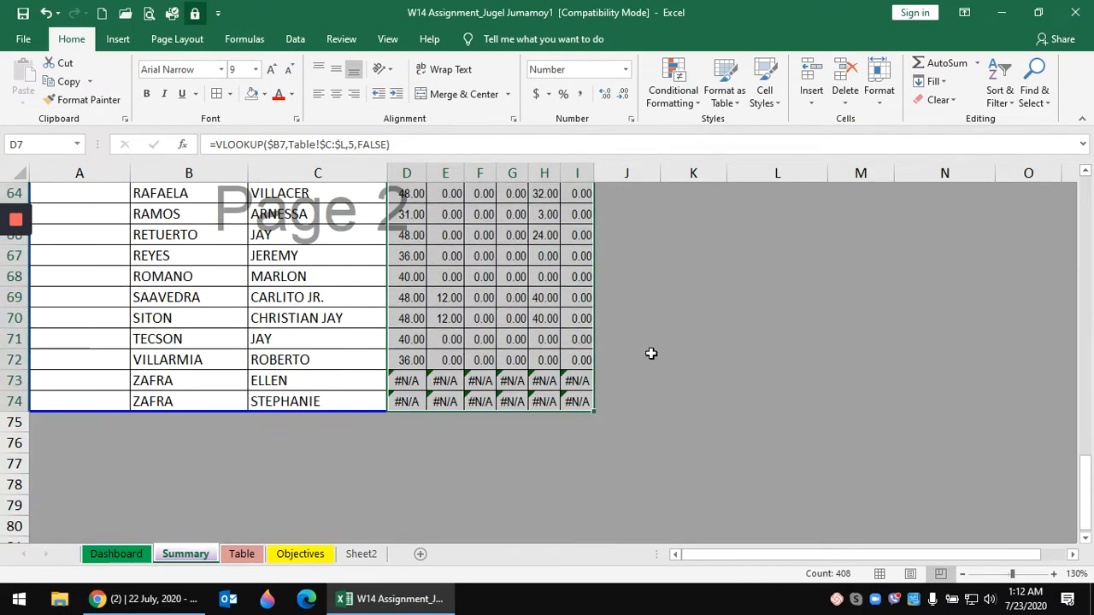
{"action": "scroll", "coordinate": [652, 353], "scroll_direction": "up", "scroll_amount": 2}
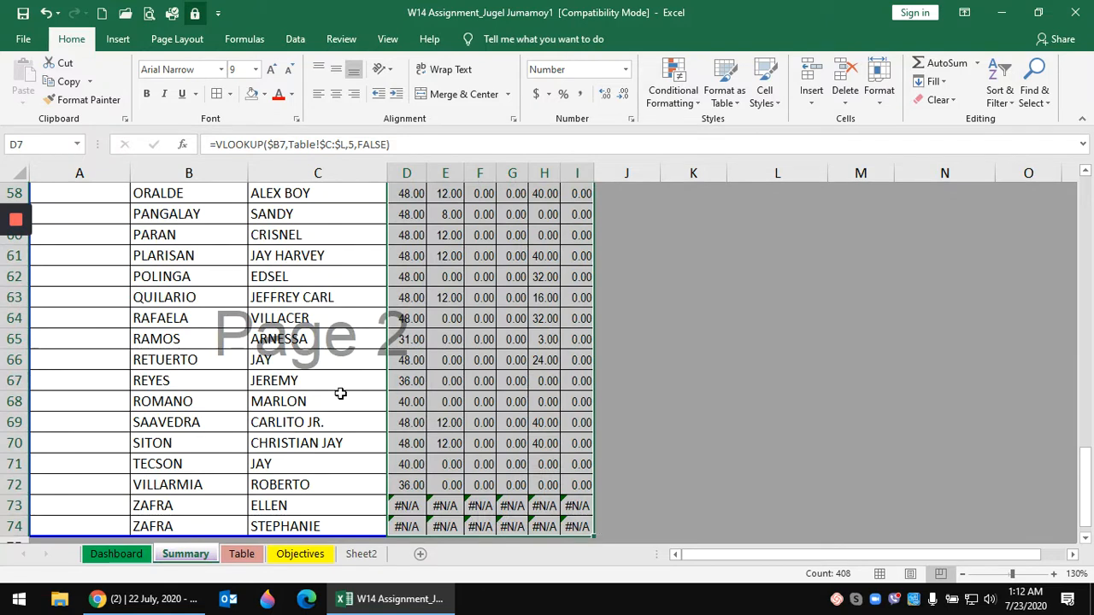
{"action": "scroll", "coordinate": [701, 382], "scroll_direction": "down", "scroll_amount": 1}
{"action": "left_click", "coordinate": [701, 378]}
{"action": "left_click", "coordinate": [216, 448]}
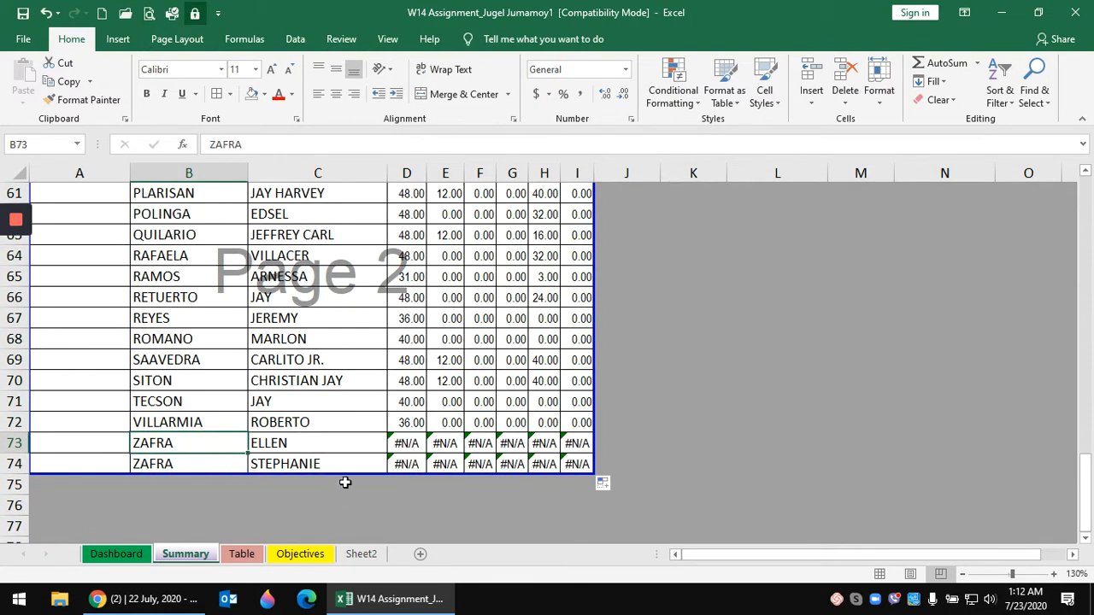
{"action": "left_click", "coordinate": [411, 443]}
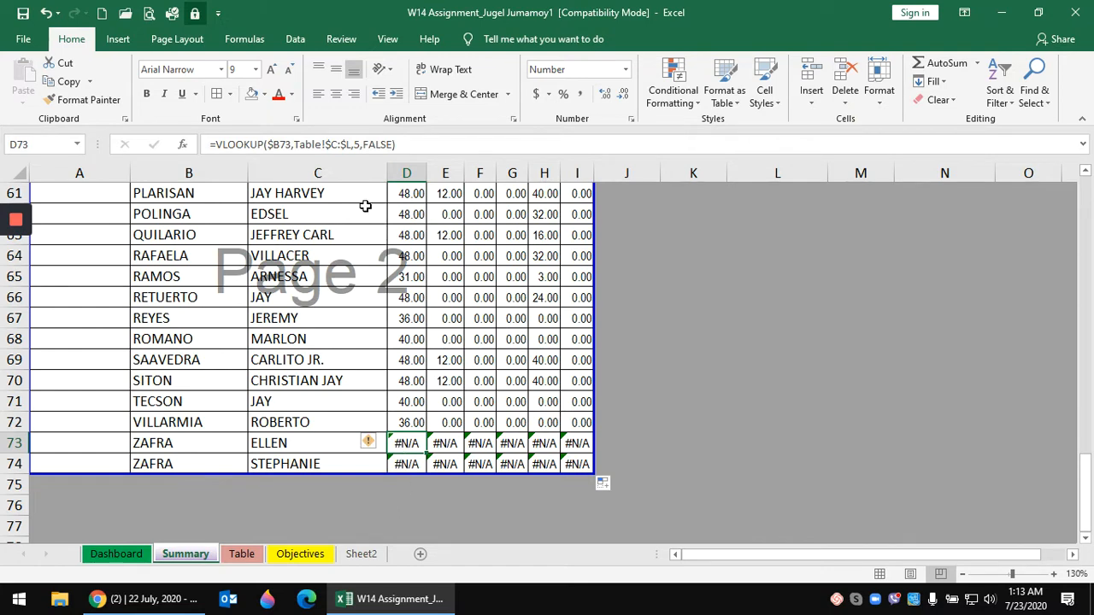
- Change D73's lookup value to $B73&$C73, combining surname and first name
{"action": "left_click", "coordinate": [288, 144]}
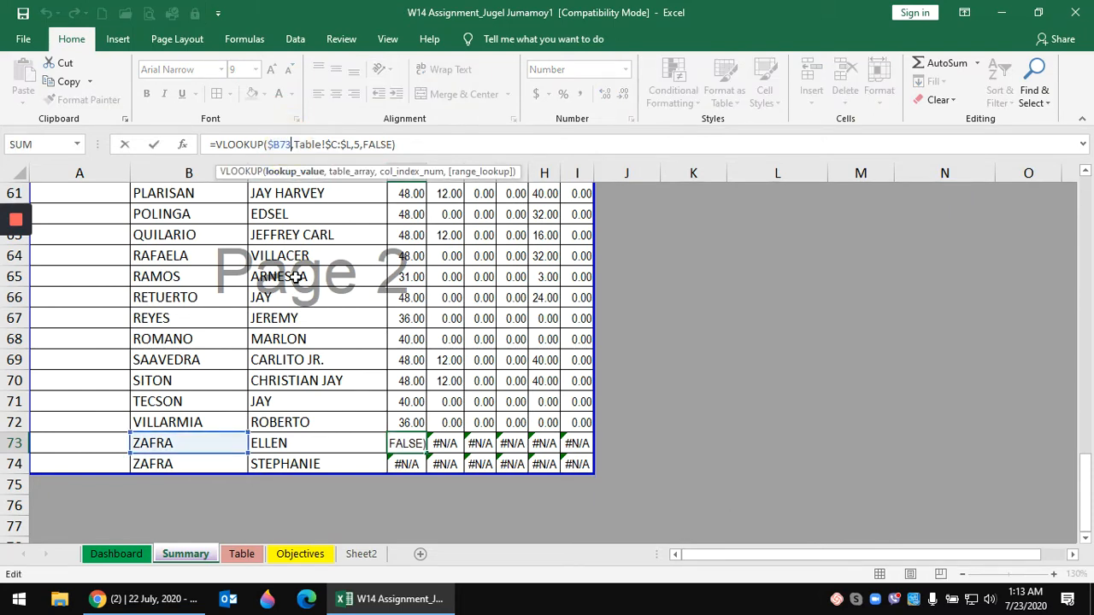
{"action": "type", "text": "&"}
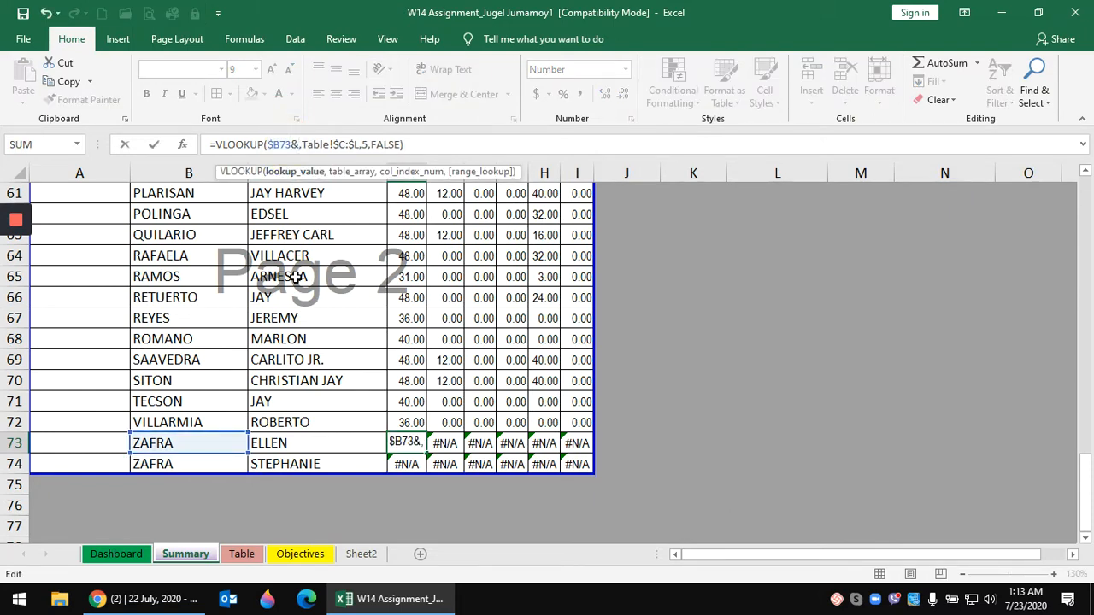
{"action": "left_click", "coordinate": [298, 443]}
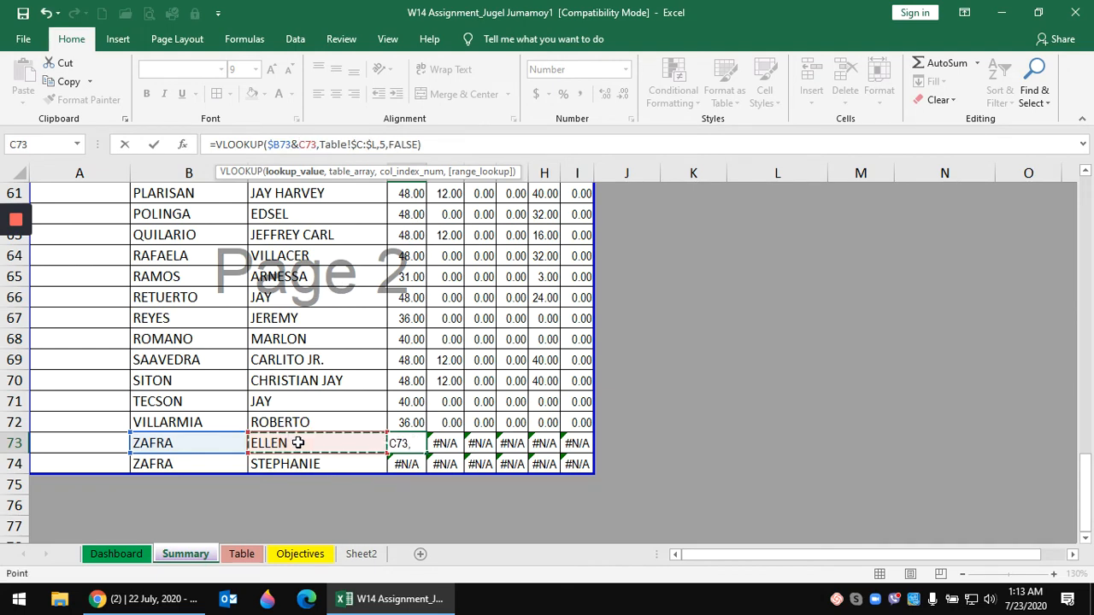
{"action": "key", "text": "F4"}
{"action": "key", "text": "F4"}
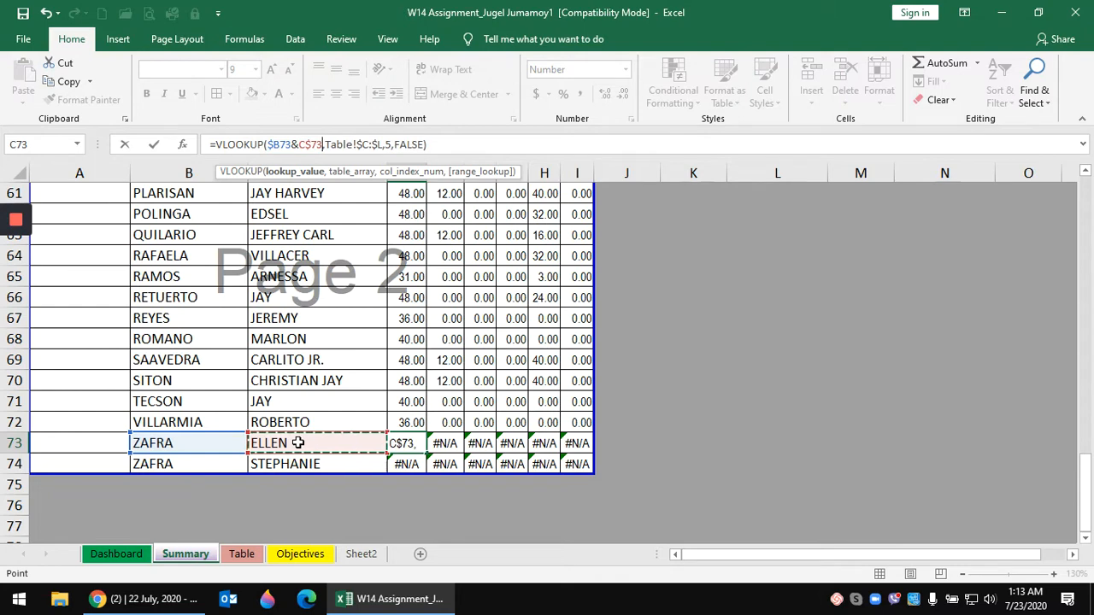
{"action": "key", "text": "F4"}
{"action": "key", "text": "Return"}
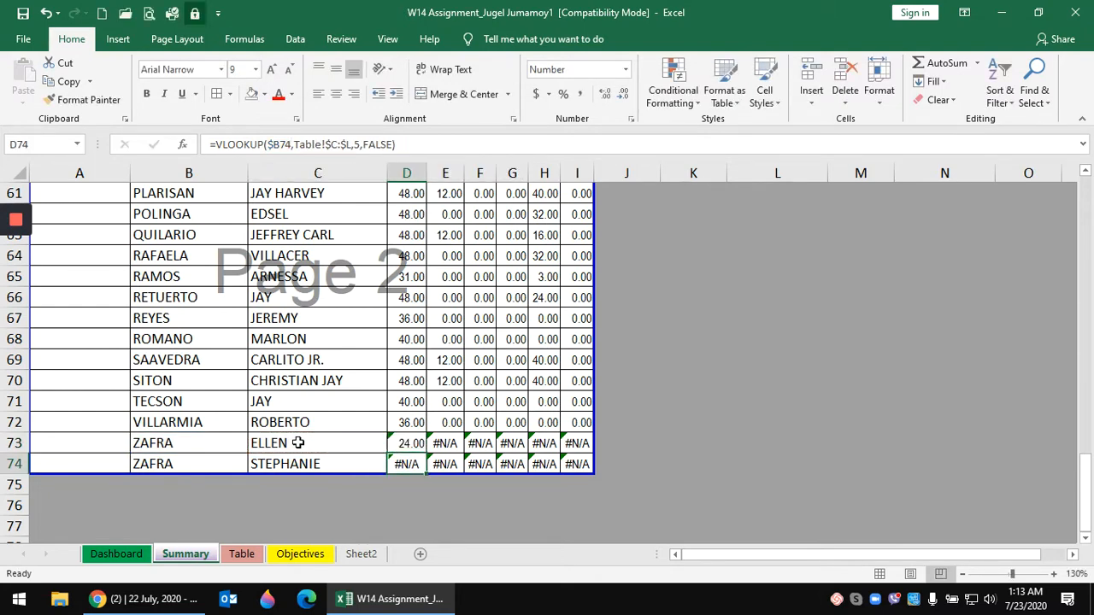
- Fill D73 across to I73 and set E73's column index to 6
{"action": "left_click", "coordinate": [410, 444]}
{"action": "left_click_drag", "start_coordinate": [425, 453], "coordinate": [570, 446]}
{"action": "left_click", "coordinate": [445, 443]}
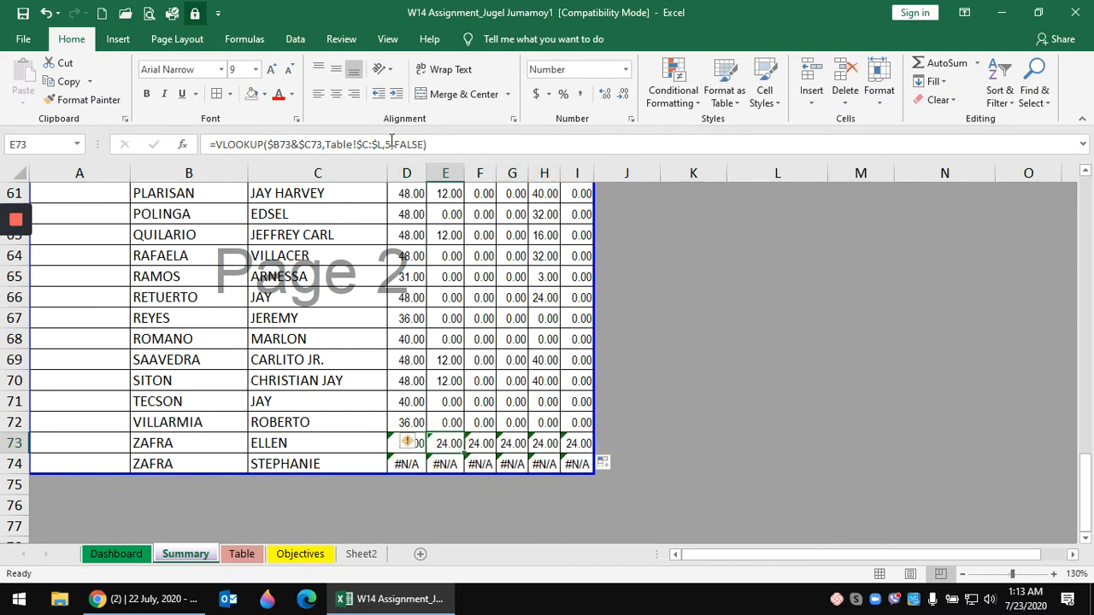
{"action": "left_click", "coordinate": [392, 142]}
{"action": "key", "text": "BackSpace"}
{"action": "type", "text": "6"}
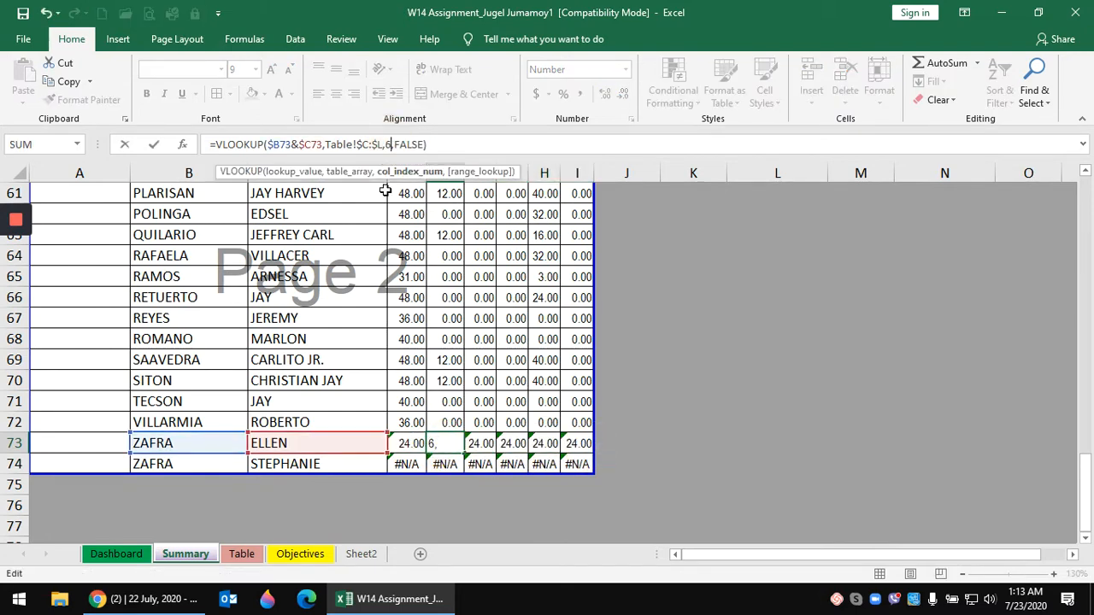
{"action": "key", "text": "Return"}
{"action": "key", "text": "Up"}
{"action": "key", "text": "Right"}
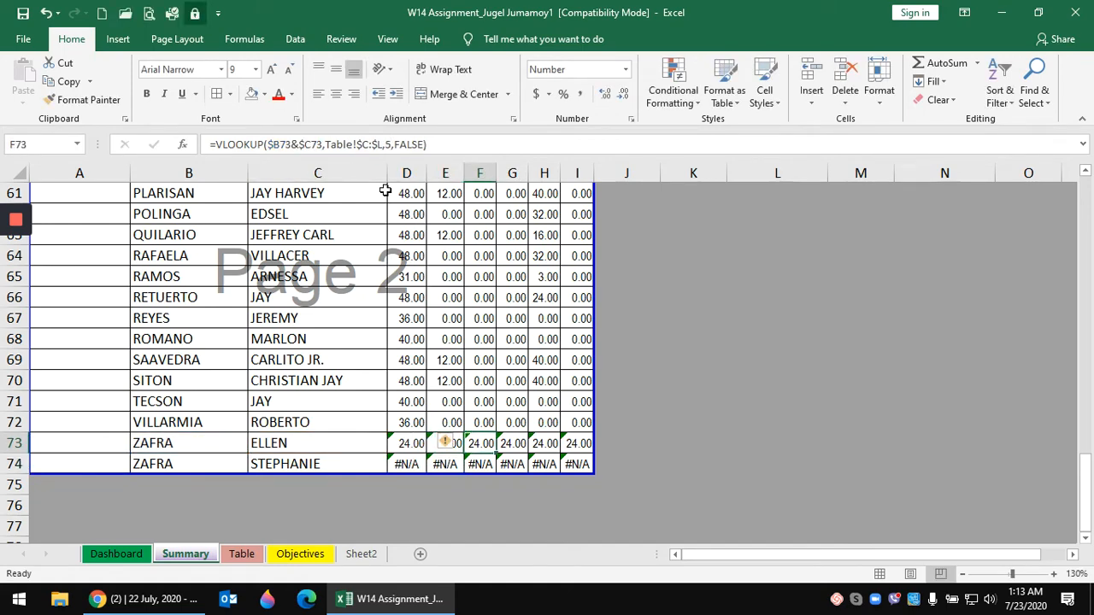
- Set the column indexes in F73 and G73 to 9 and 10
{"action": "scroll", "coordinate": [683, 457], "scroll_direction": "up", "scroll_amount": 20}
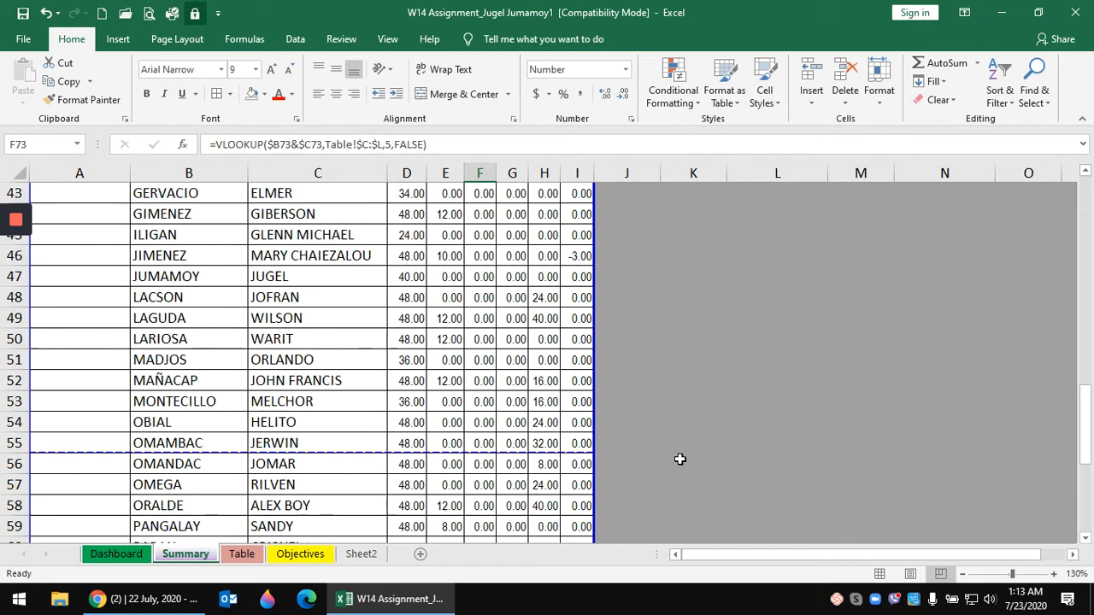
{"action": "scroll", "coordinate": [677, 459], "scroll_direction": "down", "scroll_amount": 8}
{"action": "scroll", "coordinate": [675, 457], "scroll_direction": "down", "scroll_amount": 14}
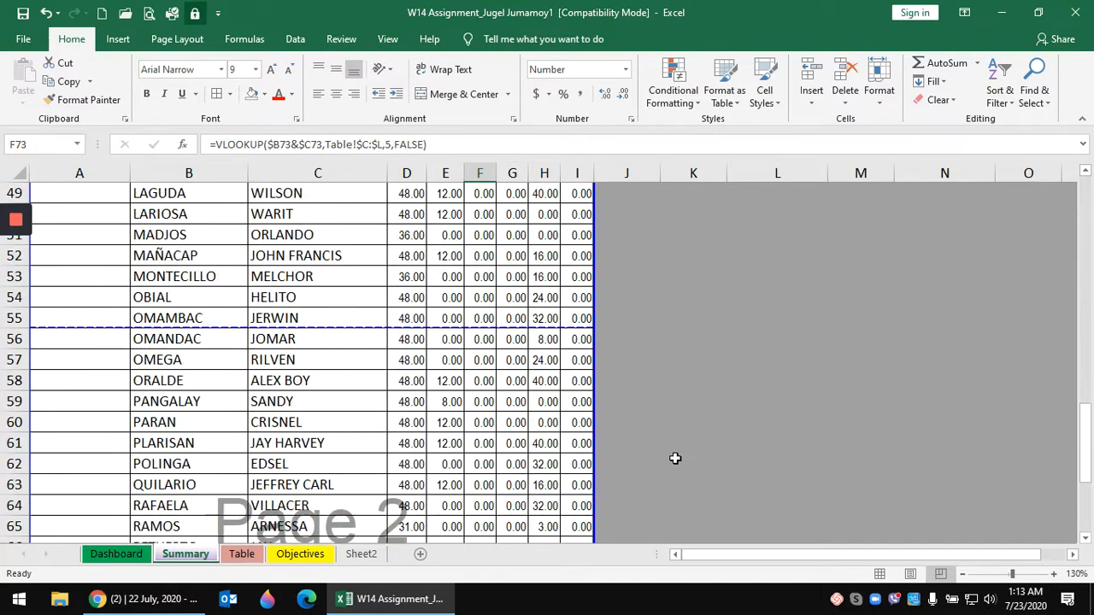
{"action": "left_click", "coordinate": [393, 147]}
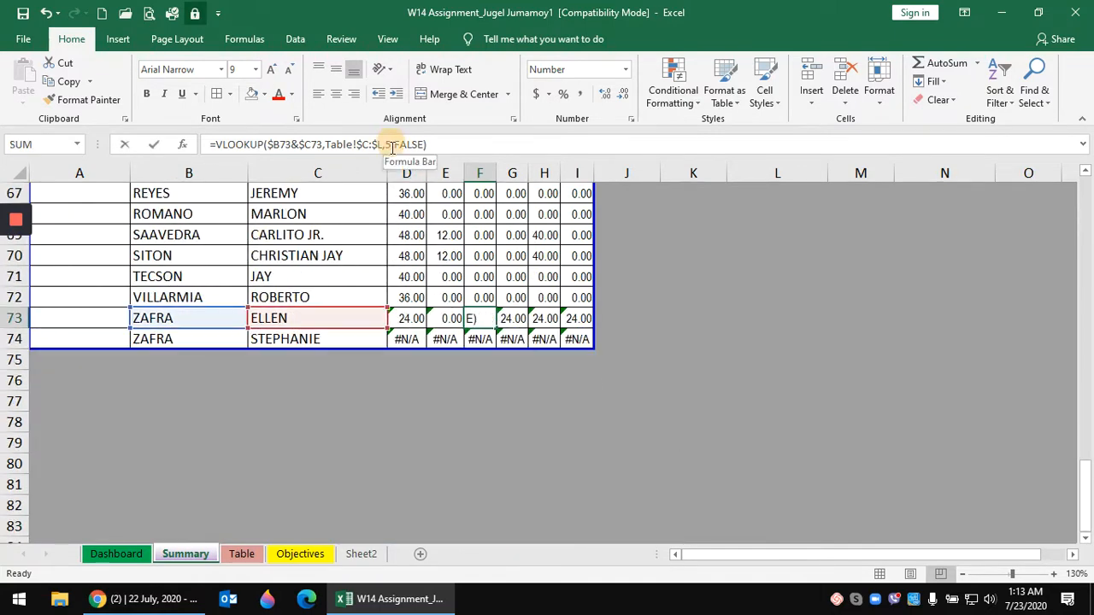
{"action": "key", "text": "BackSpace"}
{"action": "type", "text": "9"}
{"action": "key", "text": "Return"}
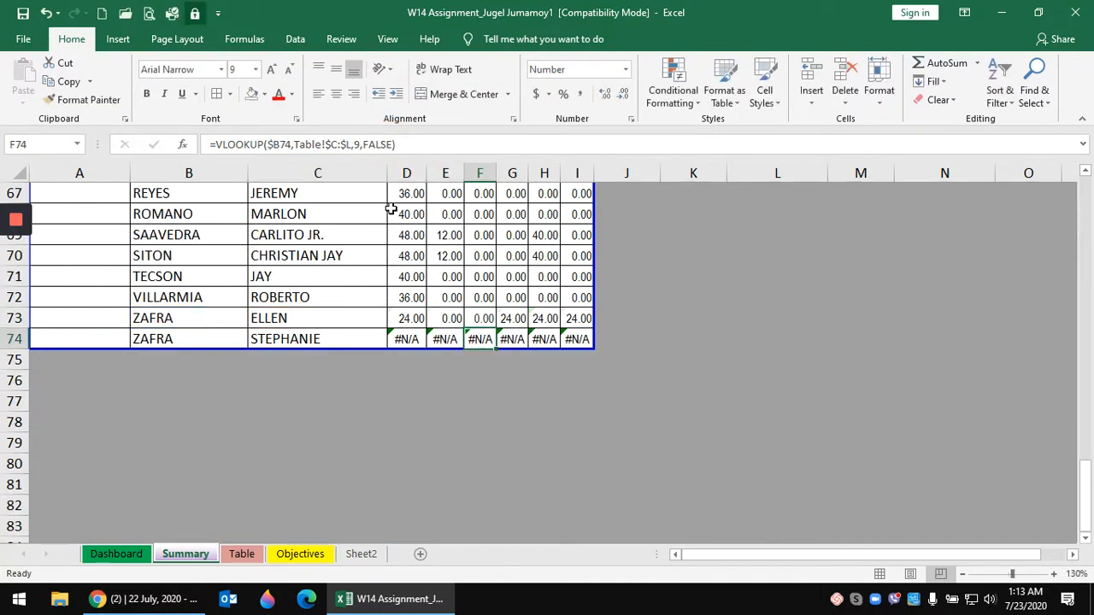
{"action": "key", "text": "Up"}
{"action": "key", "text": "Right"}
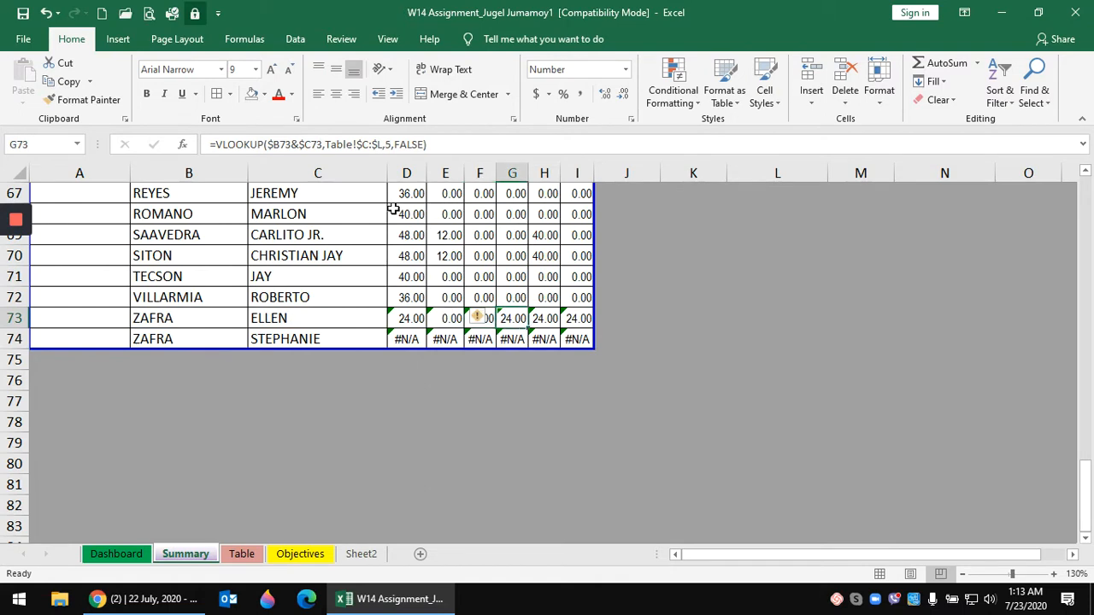
{"action": "left_click", "coordinate": [394, 144]}
{"action": "key", "text": "Delete"}
{"action": "type", "text": "10"}
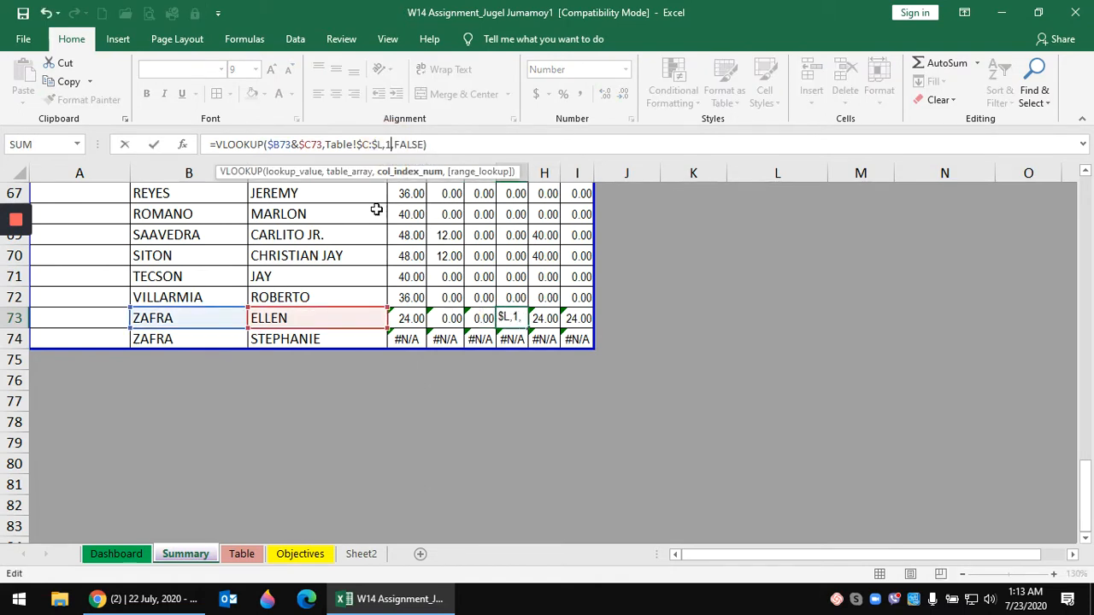
{"action": "key", "text": "Return"}
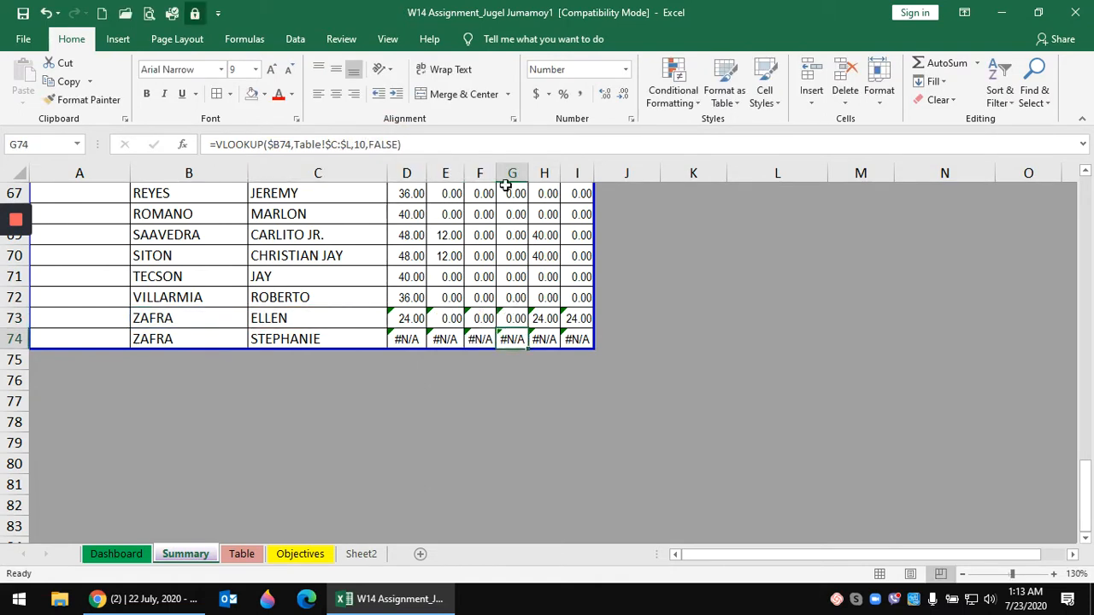
- Set H73 and I73 column indexes to 7 and 8, then fill row 73 down to row 74
{"action": "left_click", "coordinate": [549, 319]}
{"action": "left_click", "coordinate": [393, 143]}
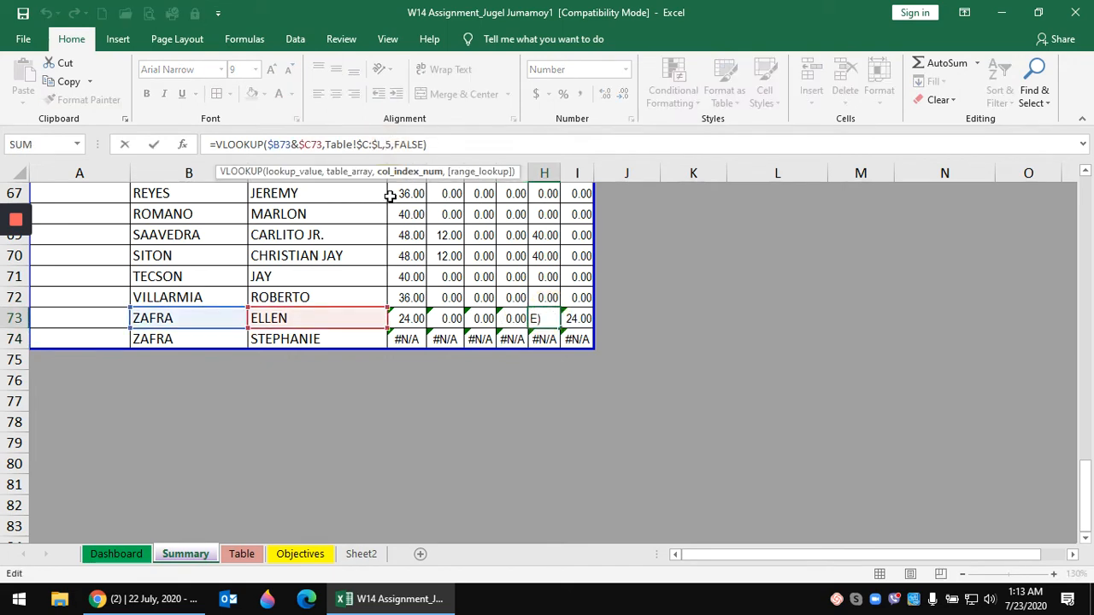
{"action": "key", "text": "BackSpace"}
{"action": "type", "text": "7"}
{"action": "key", "text": "Return"}
{"action": "key", "text": "Up"}
{"action": "key", "text": "Right"}
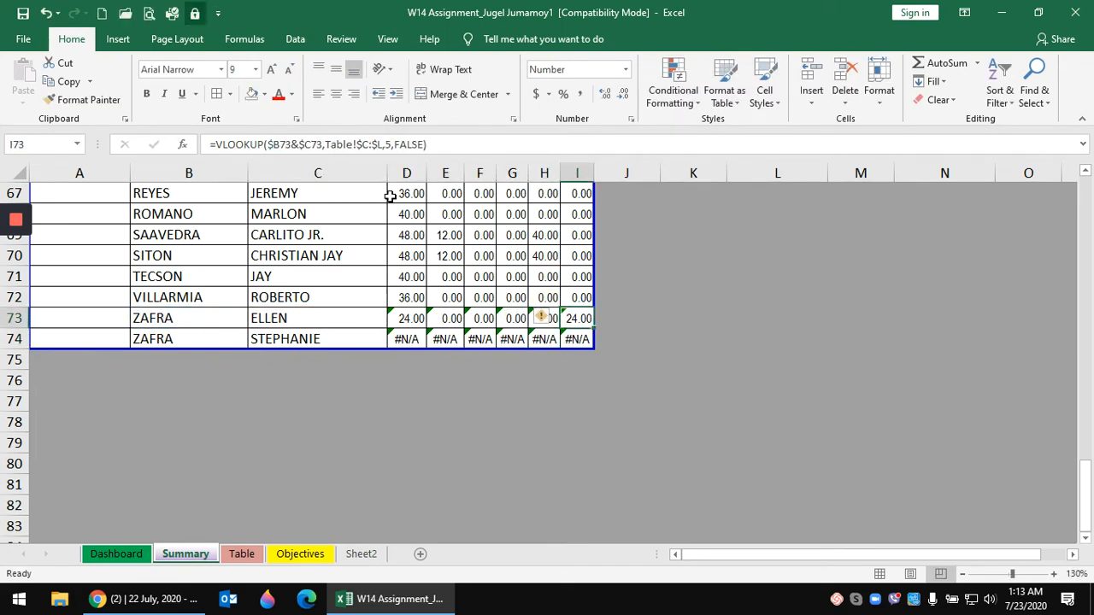
{"action": "left_click", "coordinate": [391, 144]}
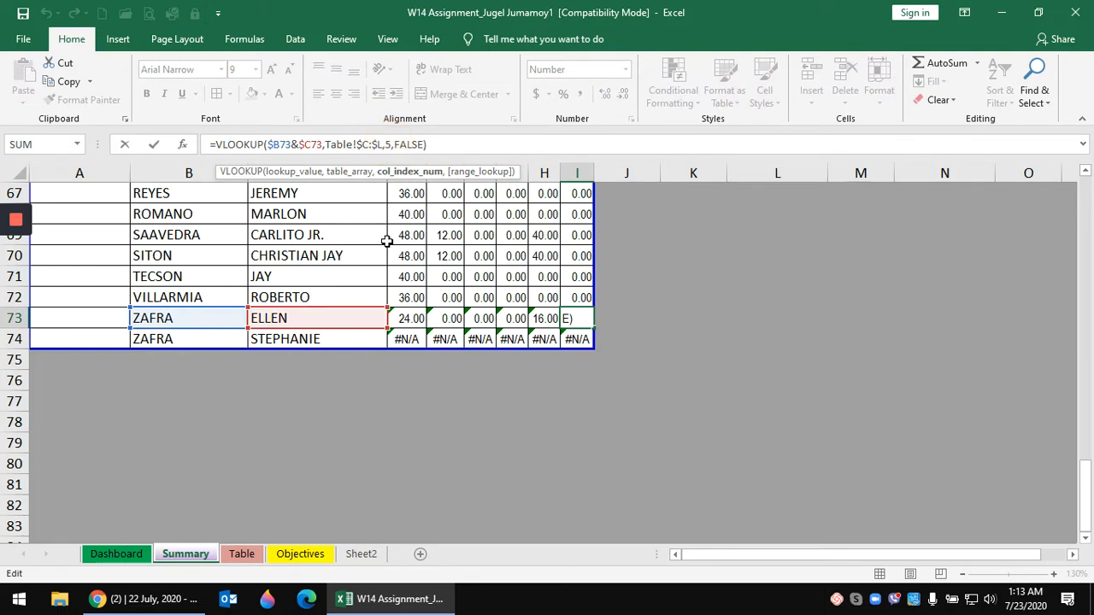
{"action": "key", "text": "BackSpace"}
{"action": "type", "text": "8"}
{"action": "key", "text": "Return"}
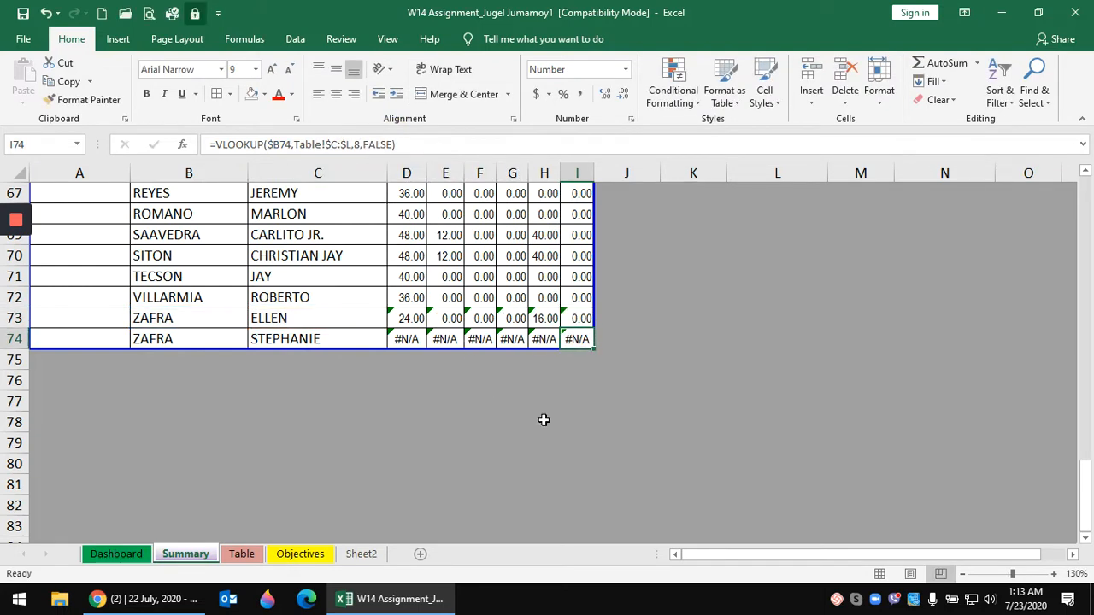
{"action": "left_click_drag", "start_coordinate": [405, 318], "coordinate": [590, 317]}
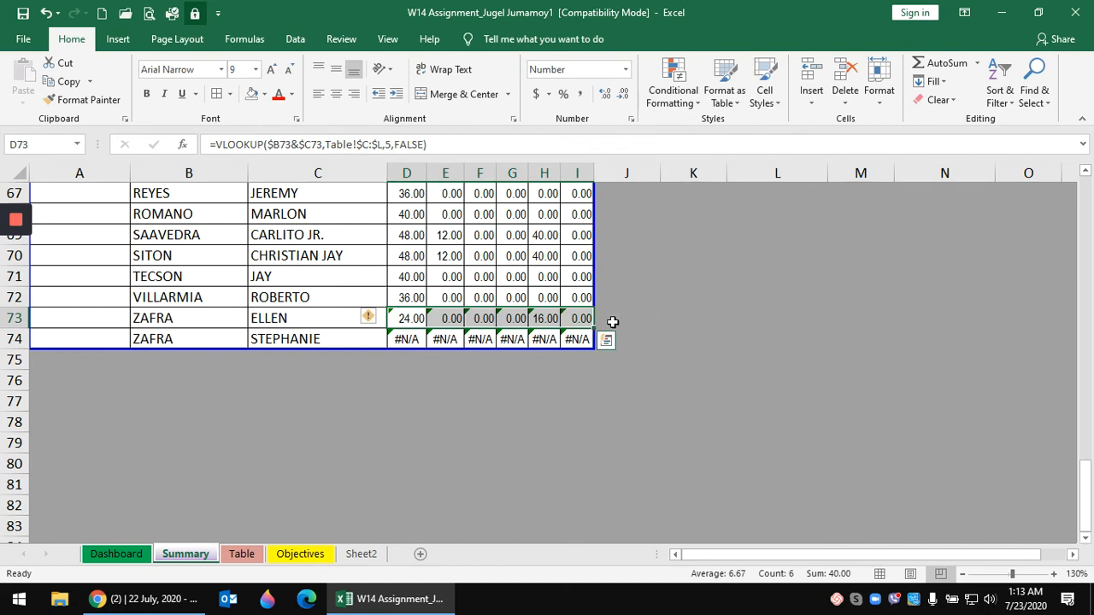
{"action": "left_click_drag", "start_coordinate": [594, 329], "coordinate": [599, 338]}
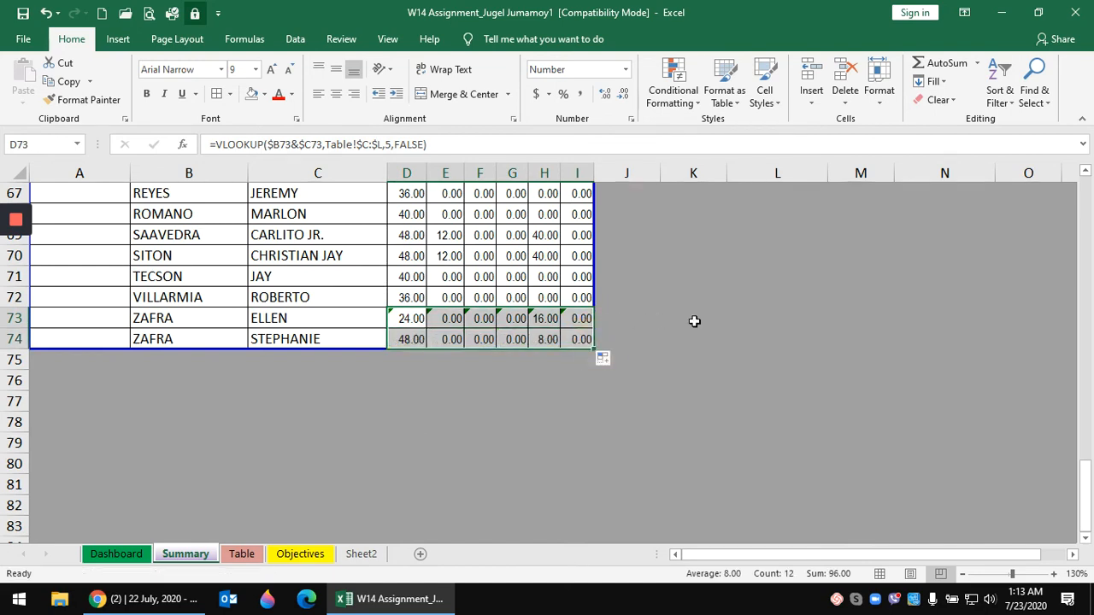
{"action": "left_click", "coordinate": [696, 319]}
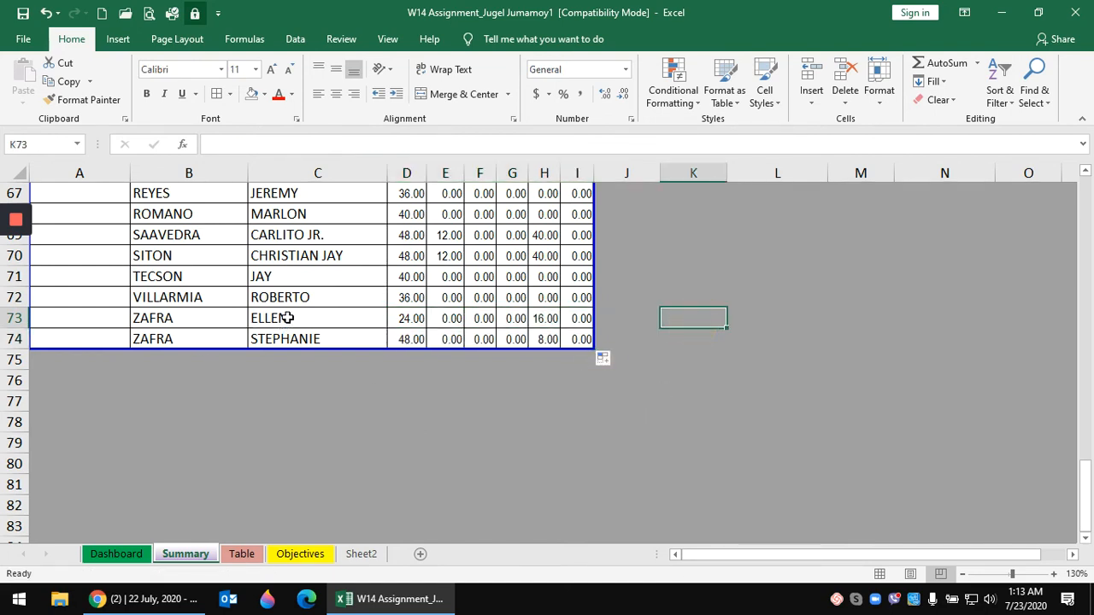
{"action": "left_click", "coordinate": [287, 318]}
{"action": "left_click", "coordinate": [412, 315]}
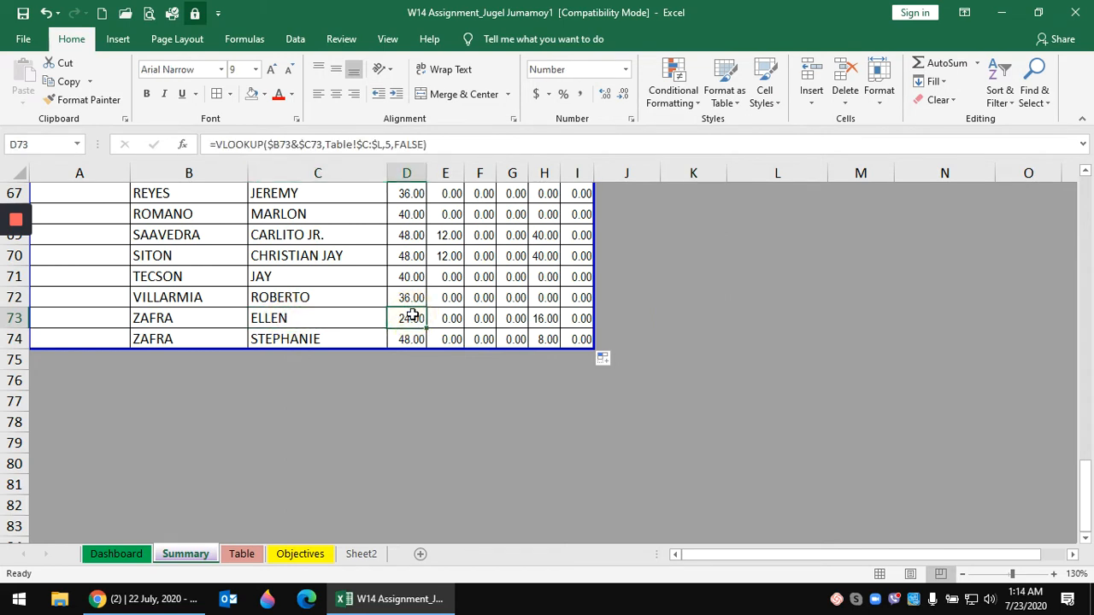
{"action": "left_click", "coordinate": [542, 318]}
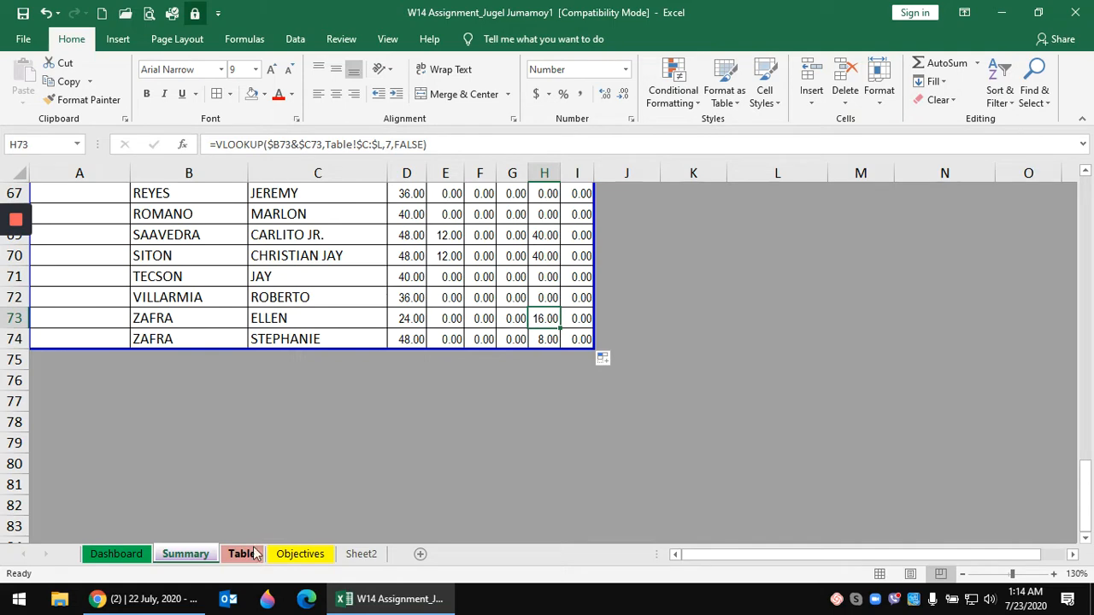
{"action": "left_click", "coordinate": [296, 335]}
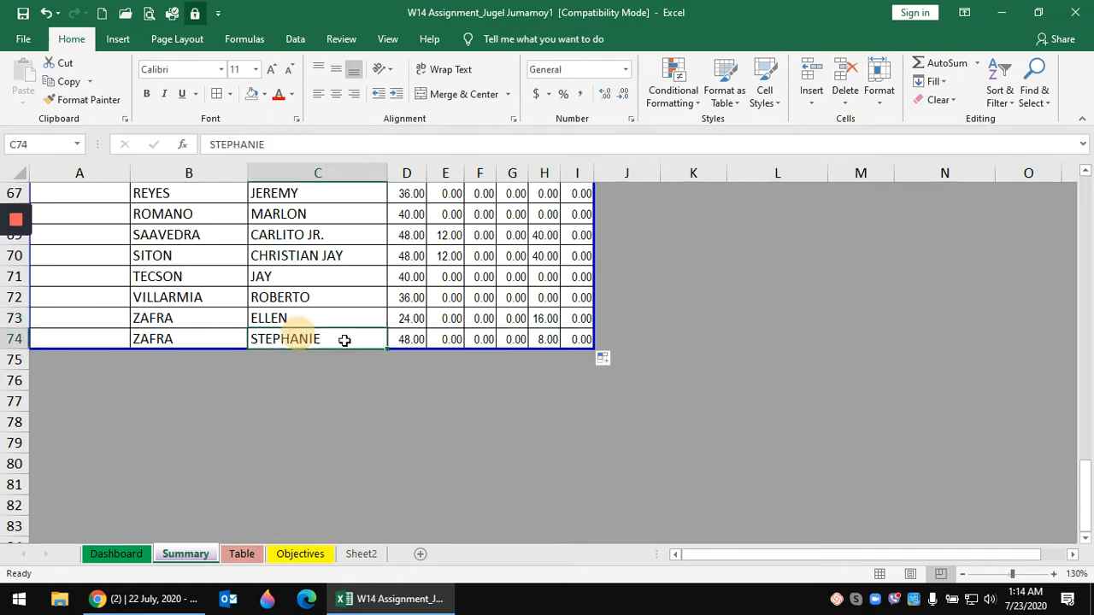
{"action": "left_click", "coordinate": [552, 339]}
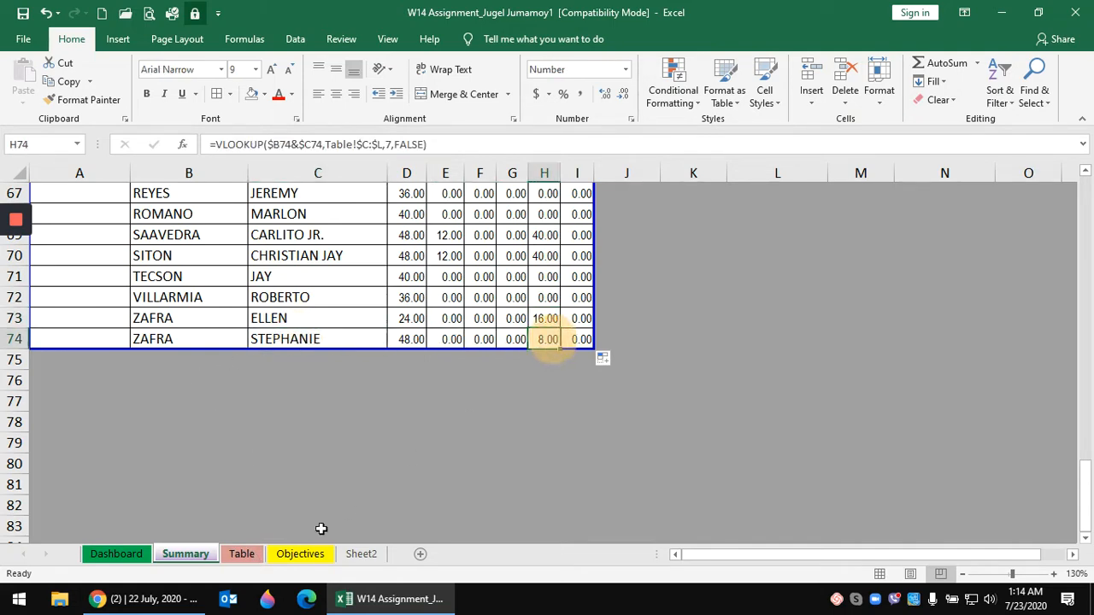
{"action": "left_click", "coordinate": [240, 555]}
{"action": "scroll", "coordinate": [389, 449], "scroll_direction": "down", "scroll_amount": 5}
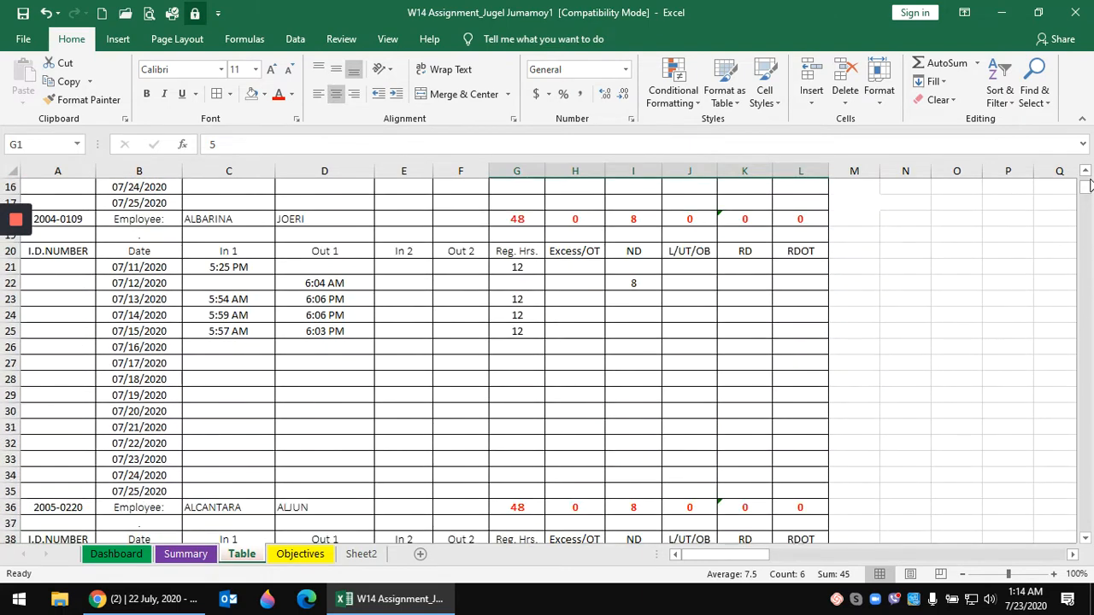
{"action": "left_click_drag", "start_coordinate": [1089, 192], "coordinate": [1086, 528]}
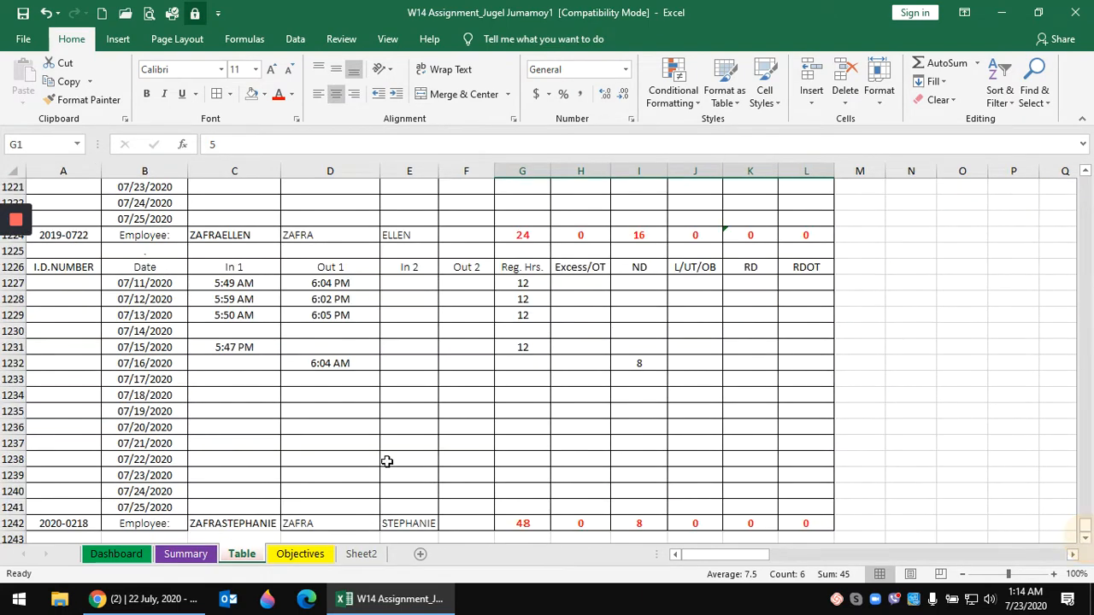
{"action": "left_click", "coordinate": [532, 236]}
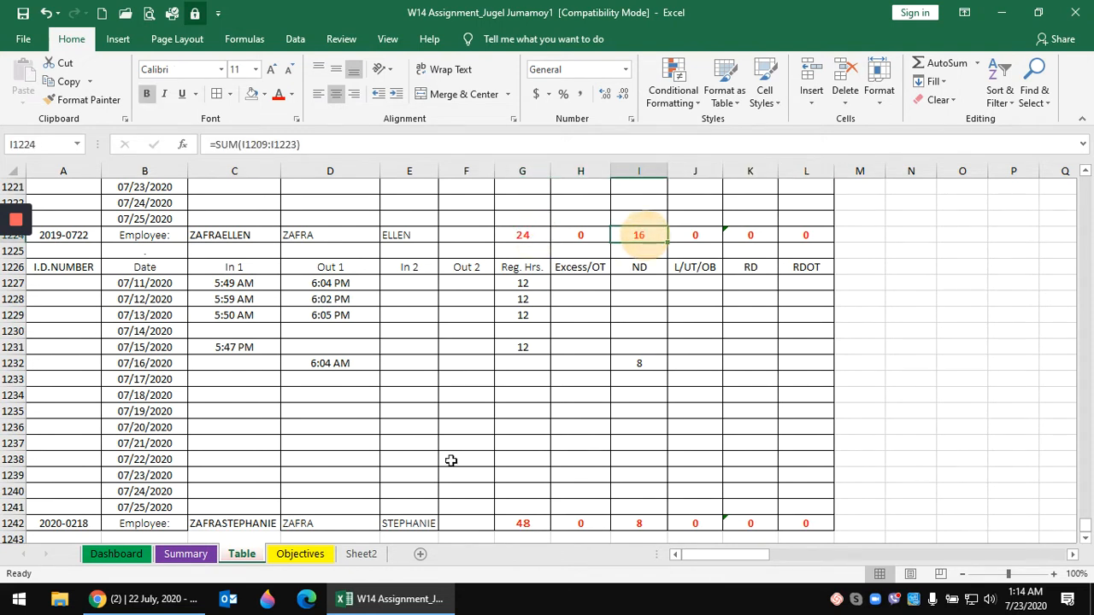
{"action": "left_click", "coordinate": [185, 553]}
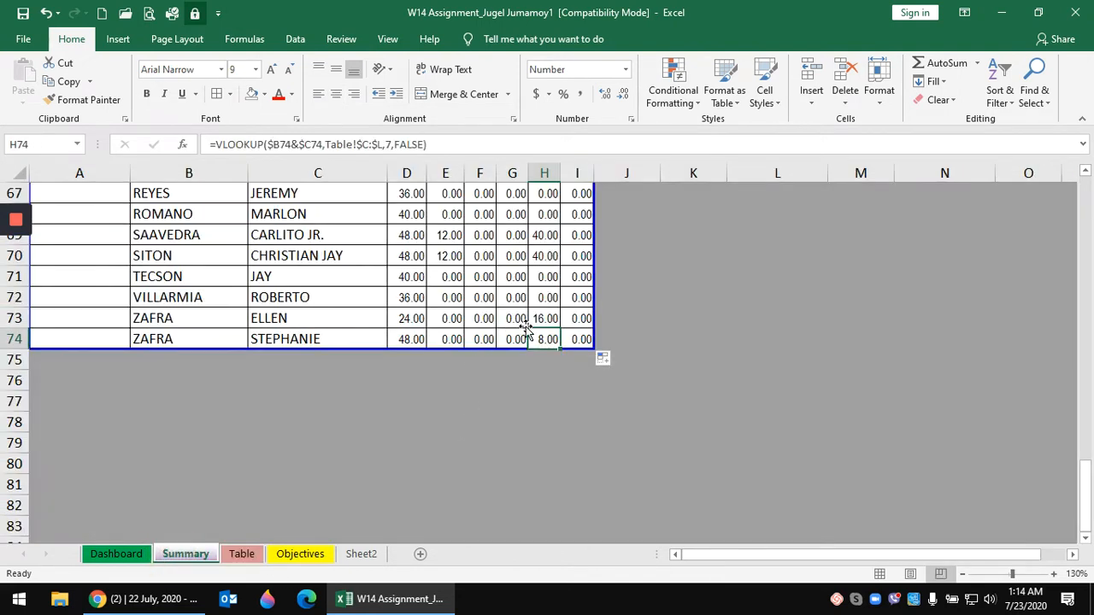
{"action": "left_click", "coordinate": [410, 318]}
{"action": "left_click", "coordinate": [544, 318]}
{"action": "left_click", "coordinate": [416, 339]}
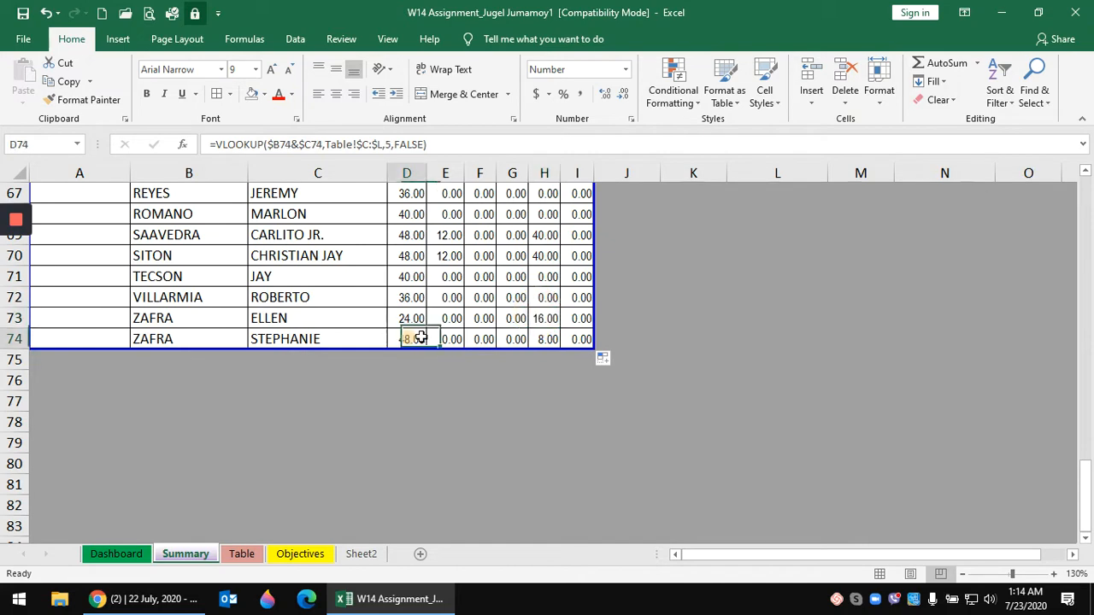
{"action": "left_click", "coordinate": [547, 339]}
{"action": "left_click", "coordinate": [239, 556]}
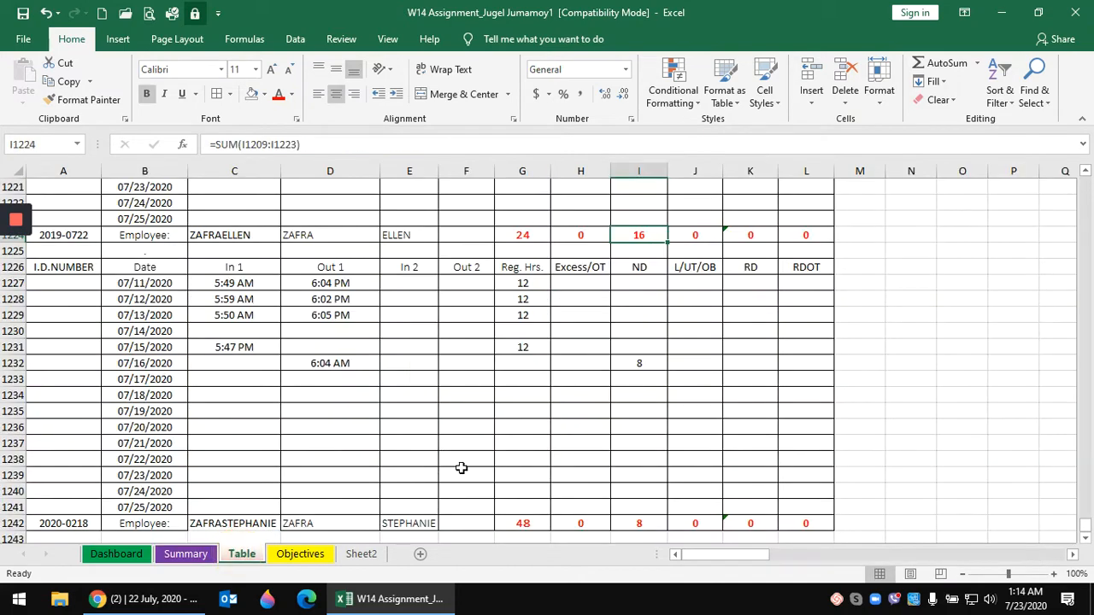
{"action": "scroll", "coordinate": [462, 466], "scroll_direction": "down", "scroll_amount": 2}
{"action": "left_click", "coordinate": [523, 428]}
{"action": "left_click", "coordinate": [638, 428]}
{"action": "scroll", "coordinate": [477, 483], "scroll_direction": "up", "scroll_amount": 3}
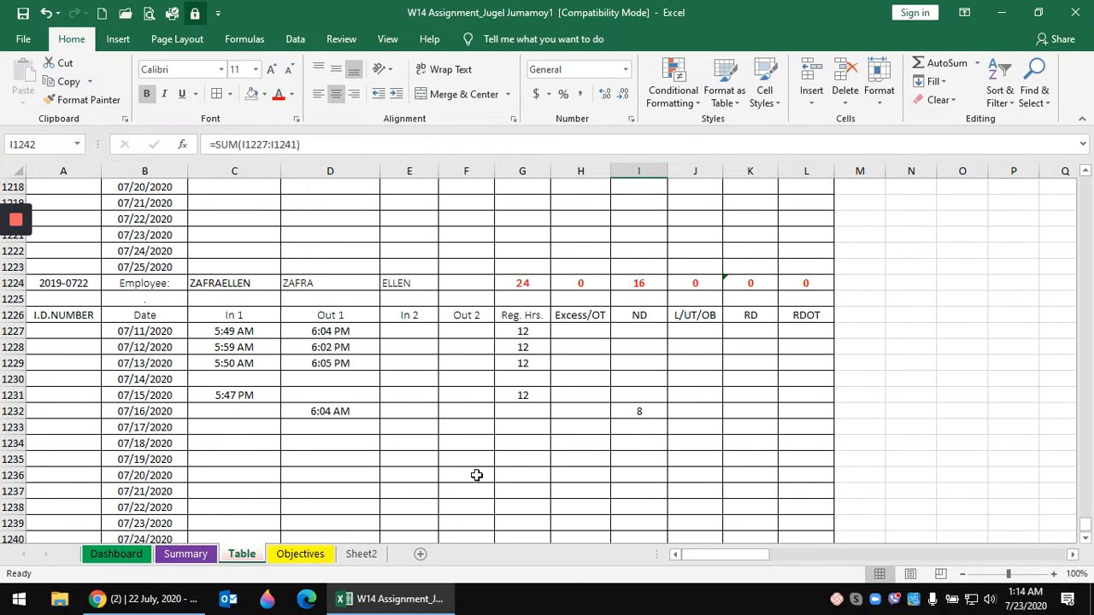
{"action": "left_click", "coordinate": [187, 554]}
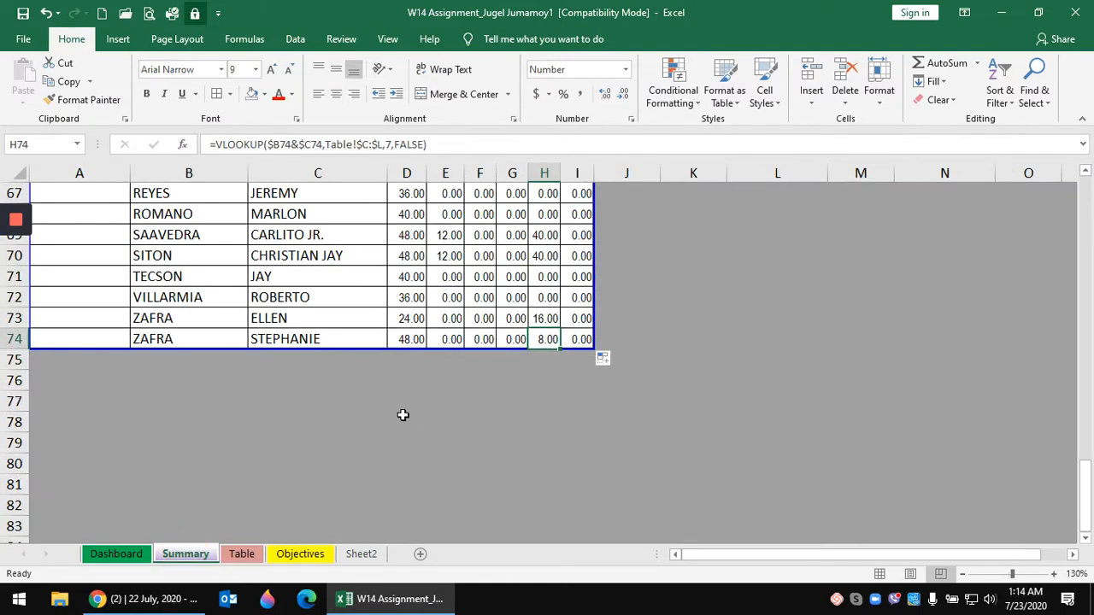
{"action": "scroll", "coordinate": [402, 415], "scroll_direction": "up", "scroll_amount": 15}
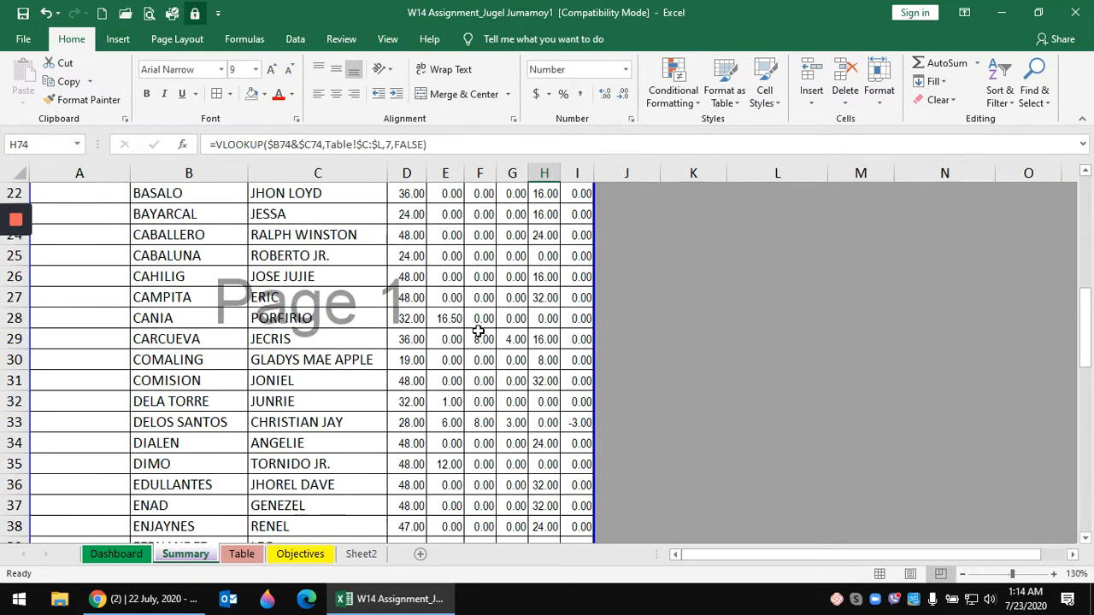
{"action": "scroll", "coordinate": [444, 325], "scroll_direction": "up", "scroll_amount": 6}
{"action": "left_click", "coordinate": [415, 318]}
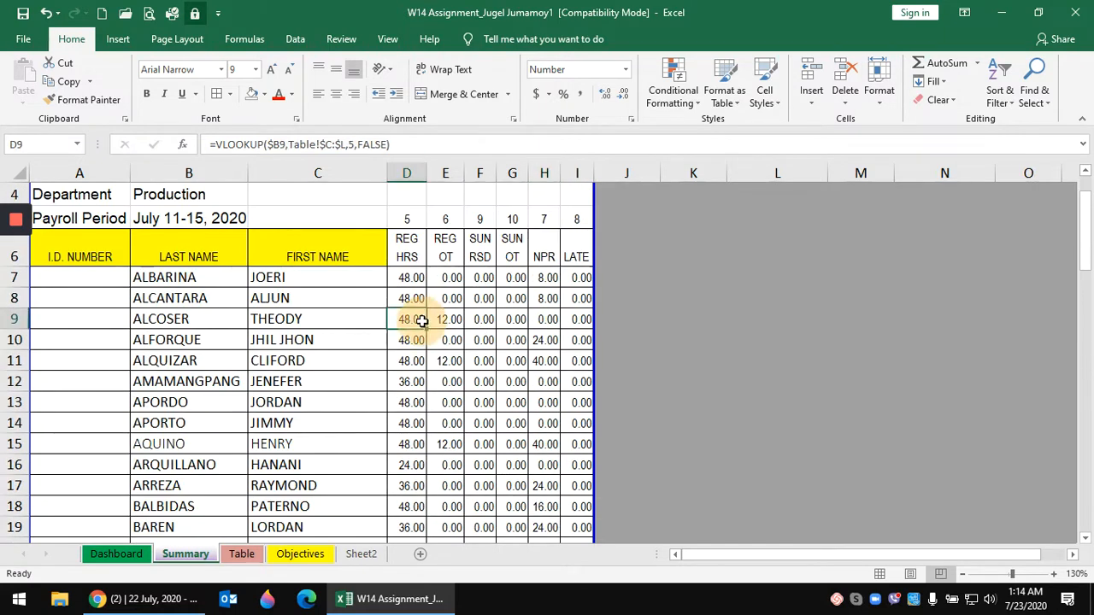
{"action": "left_click", "coordinate": [85, 275]}
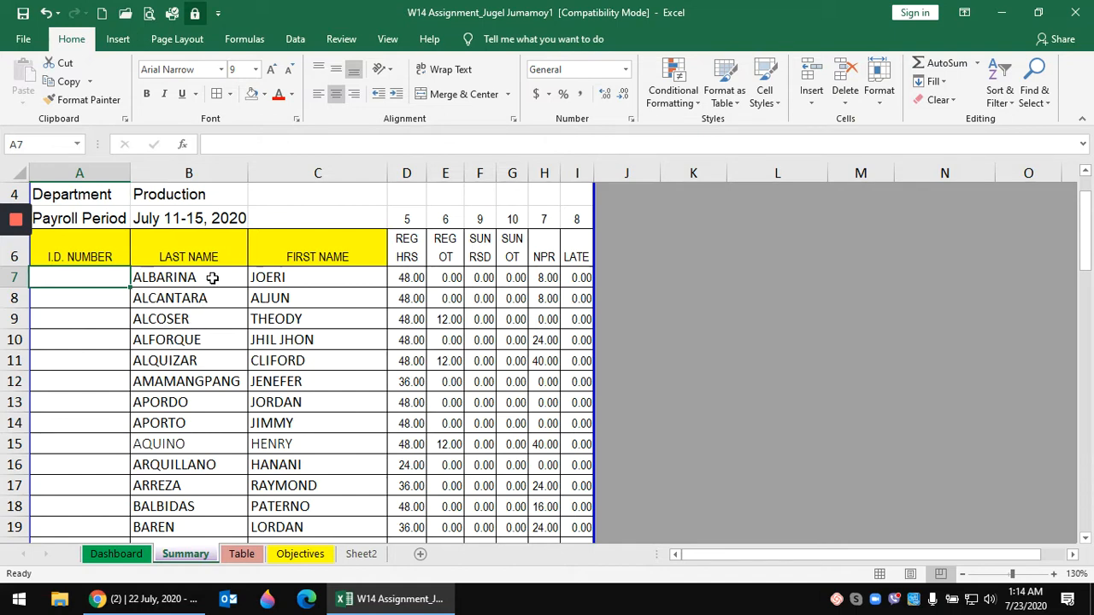
{"action": "left_click_drag", "start_coordinate": [212, 278], "coordinate": [569, 381]}
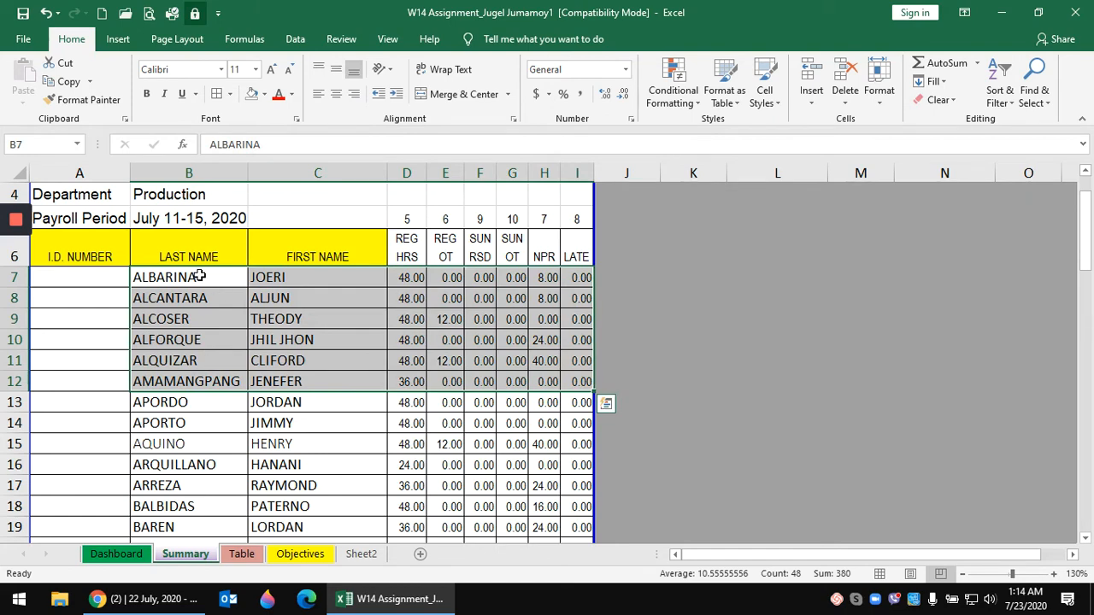
{"action": "left_click_drag", "start_coordinate": [187, 277], "coordinate": [33, 385]}
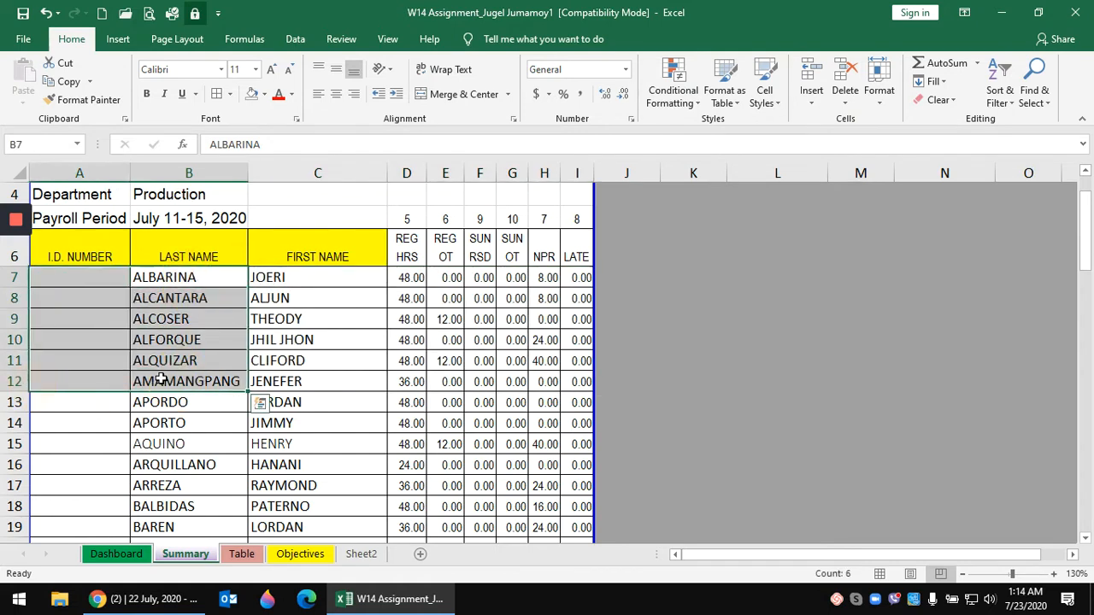
{"action": "left_click", "coordinate": [217, 353]}
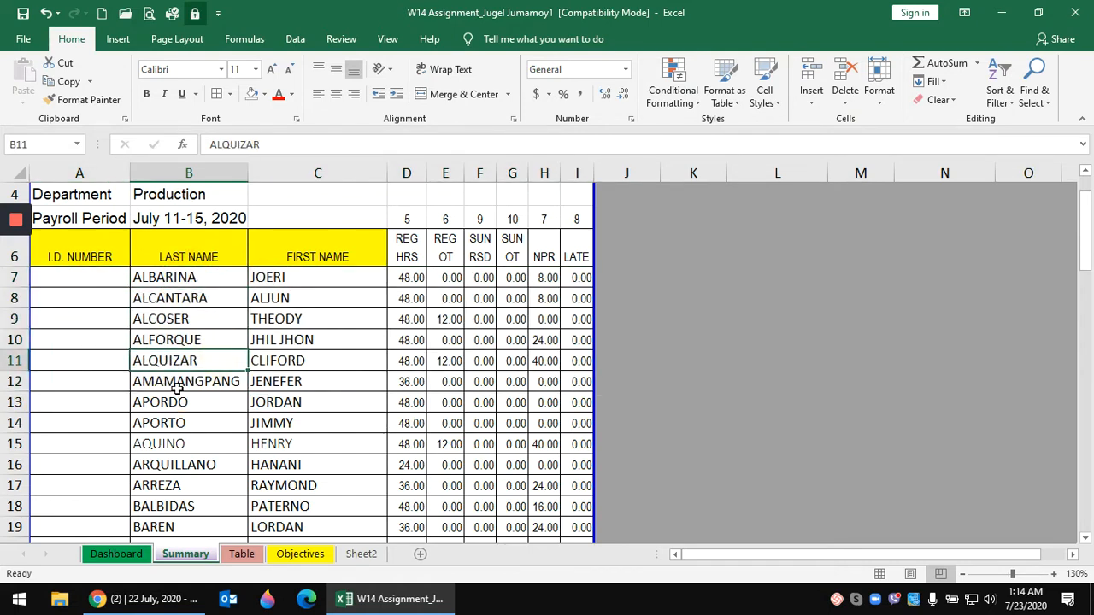
{"action": "left_click", "coordinate": [94, 277]}
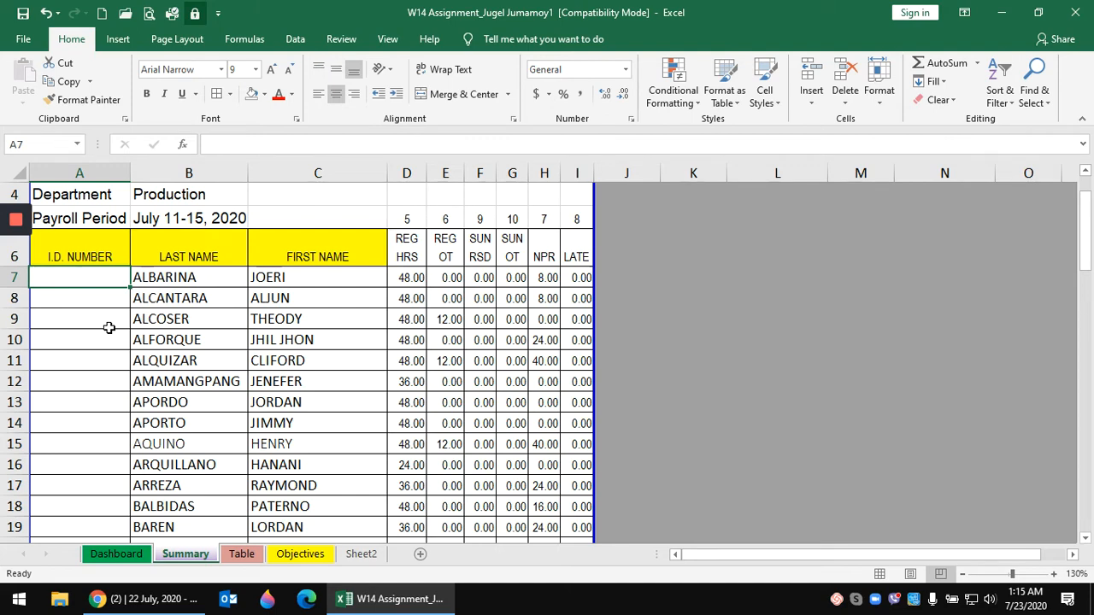
- Start =INDEX(Table!$A:$A in Summary cell A7
{"action": "type", "text": "=INDEX"}
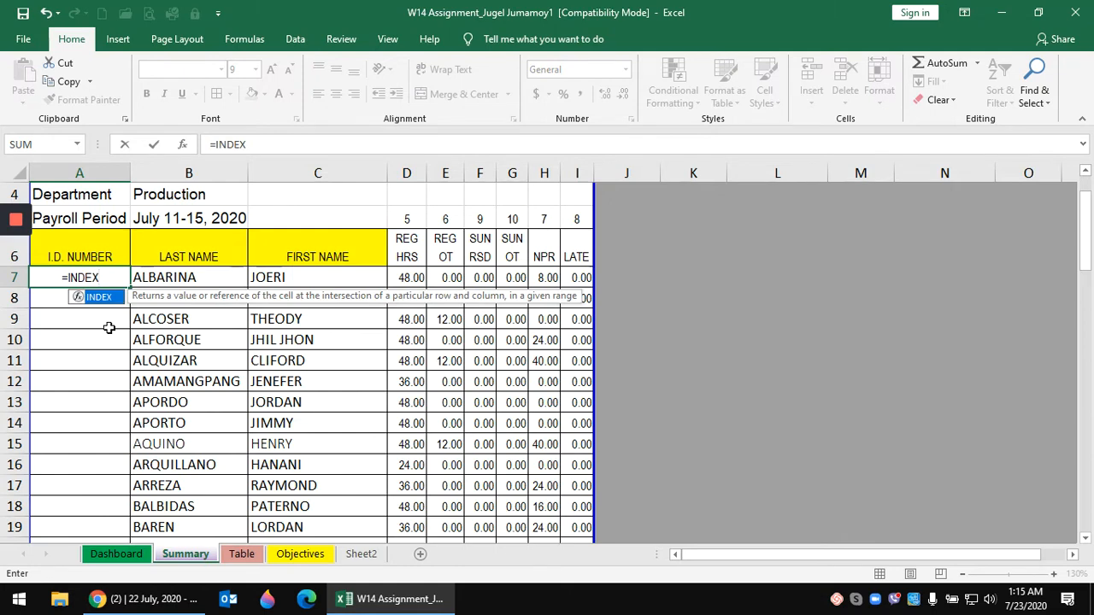
{"action": "type", "text": "("}
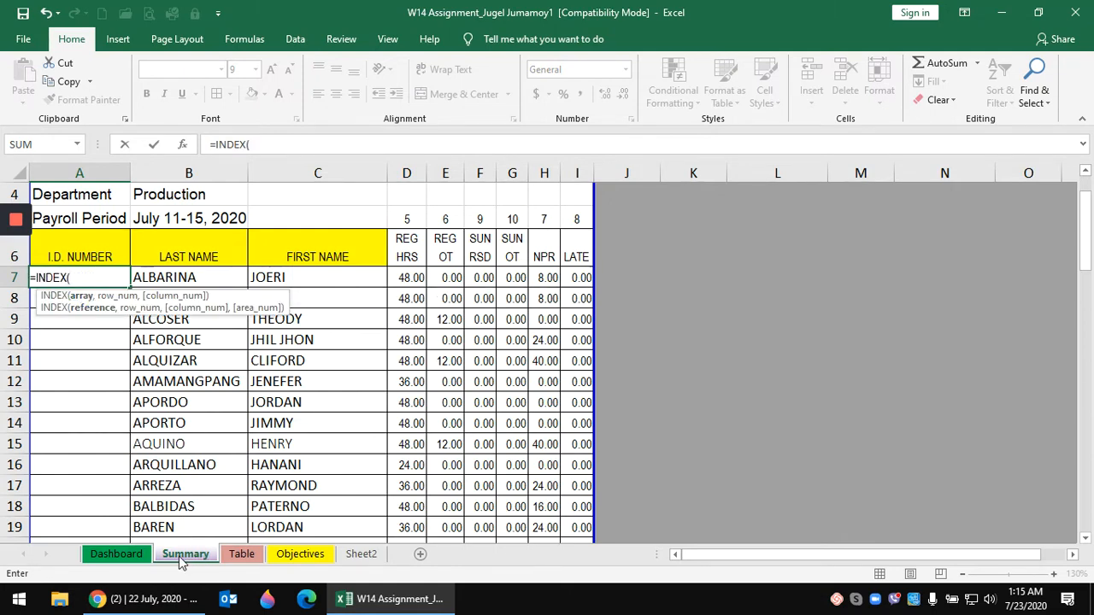
{"action": "left_click", "coordinate": [242, 554]}
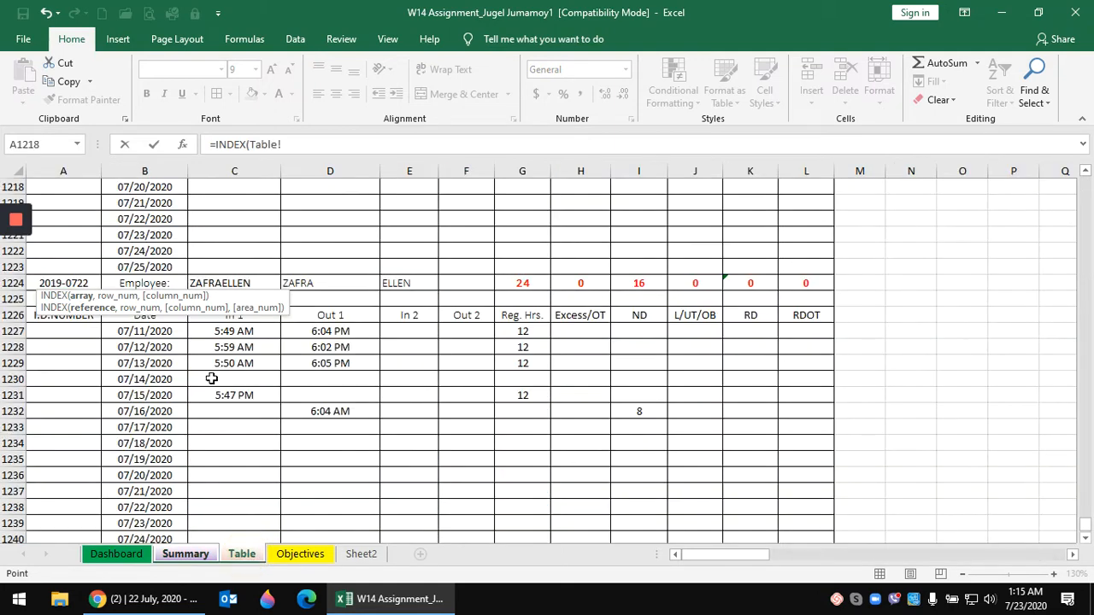
{"action": "left_click", "coordinate": [67, 166]}
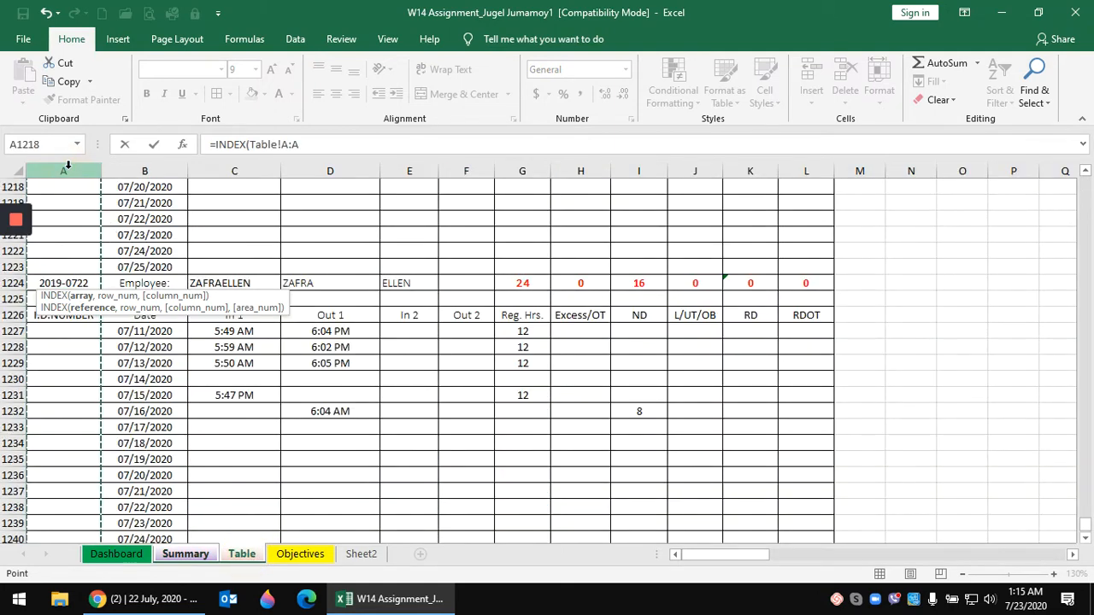
{"action": "key", "text": "F4"}
{"action": "type", "text": ",MAT"}
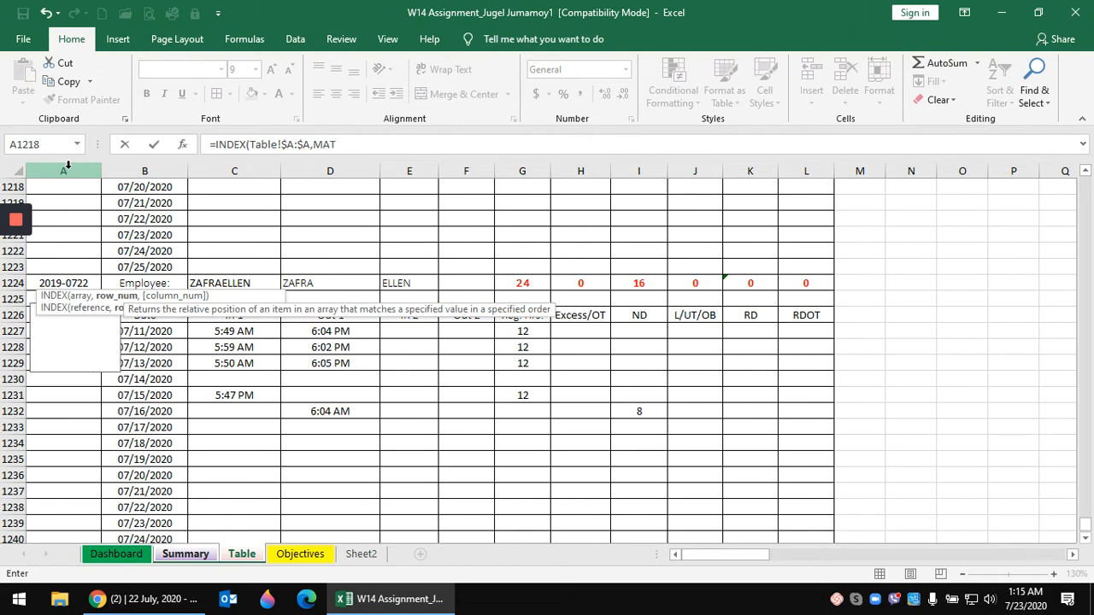
{"action": "type", "text": "CH("}
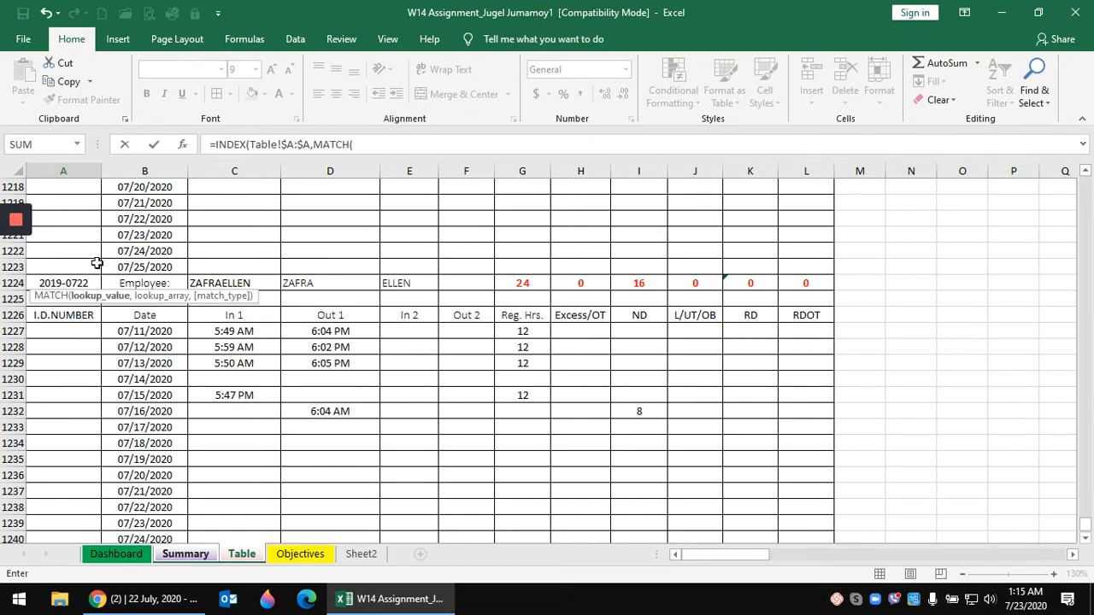
{"action": "left_click", "coordinate": [182, 555]}
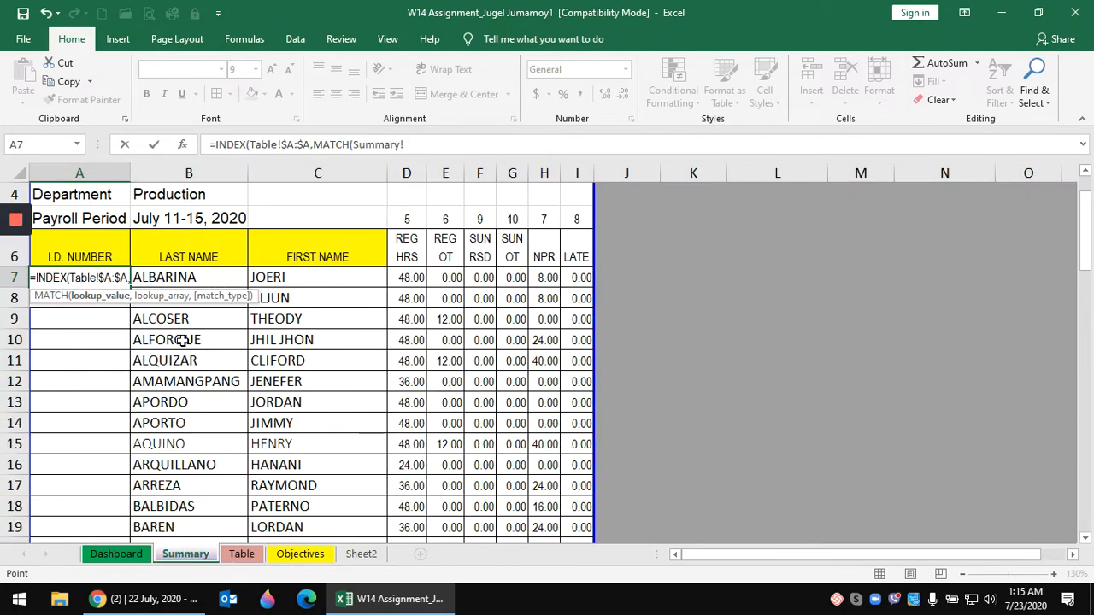
{"action": "left_click", "coordinate": [206, 277]}
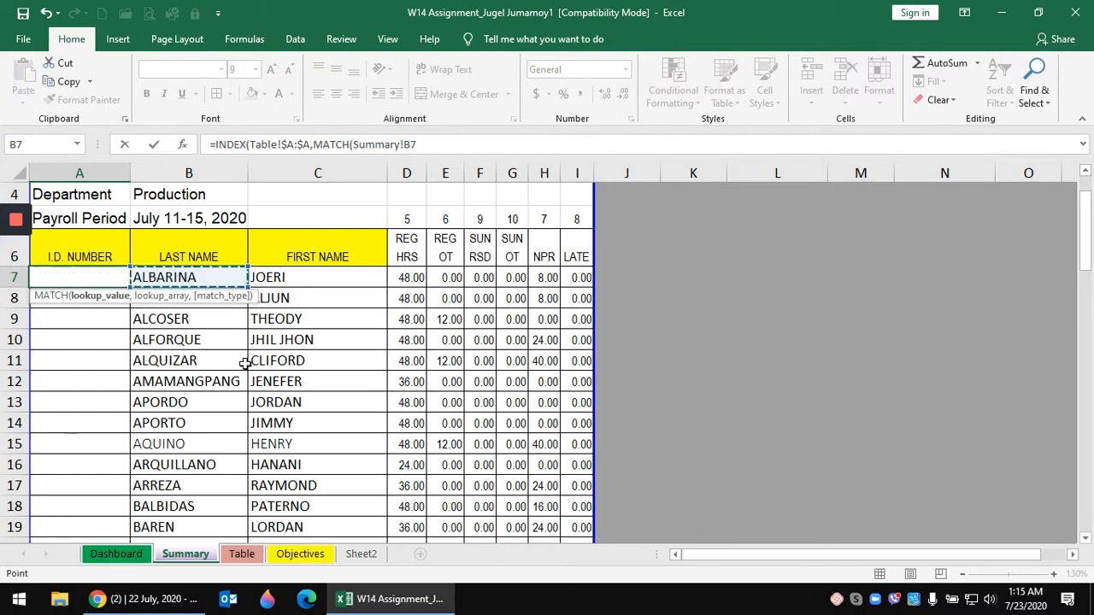
{"action": "type", "text": ","}
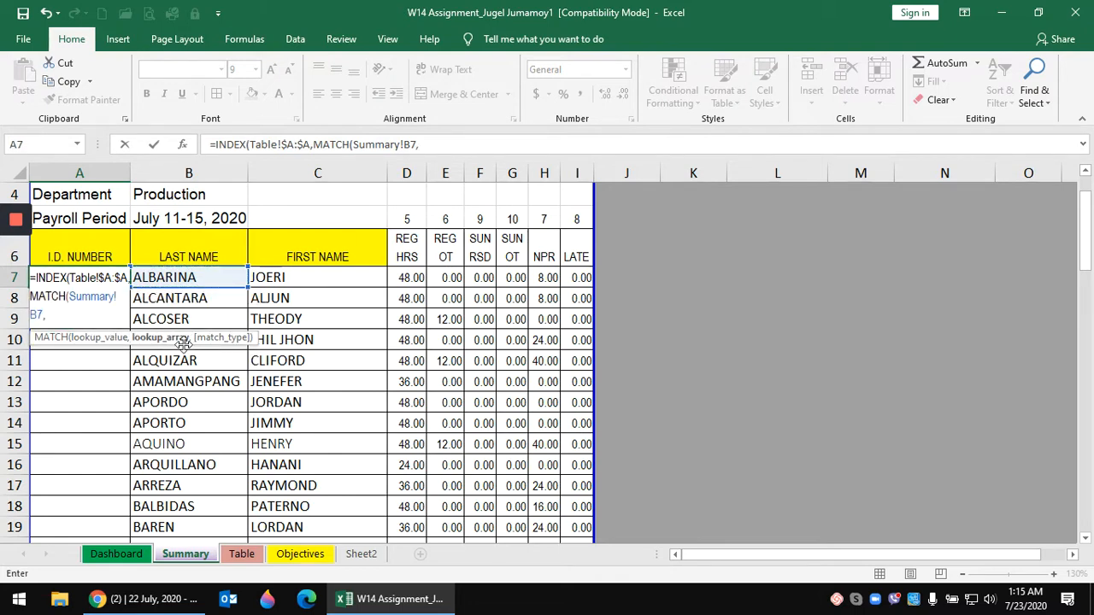
{"action": "left_click", "coordinate": [243, 554]}
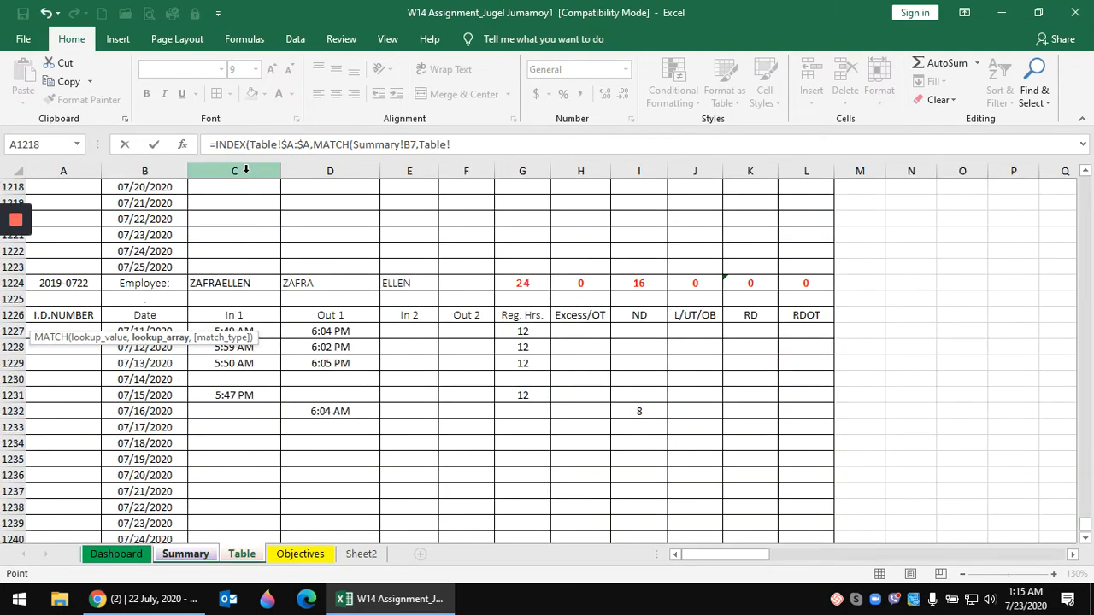
{"action": "left_click", "coordinate": [246, 170]}
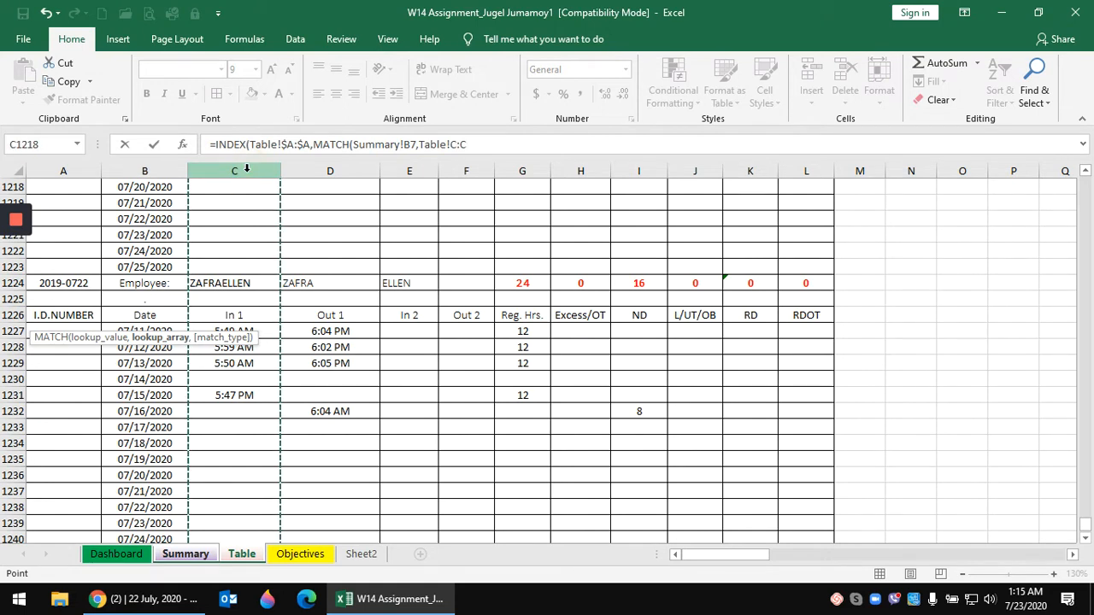
{"action": "key", "text": "F4"}
{"action": "type", "text": ","}
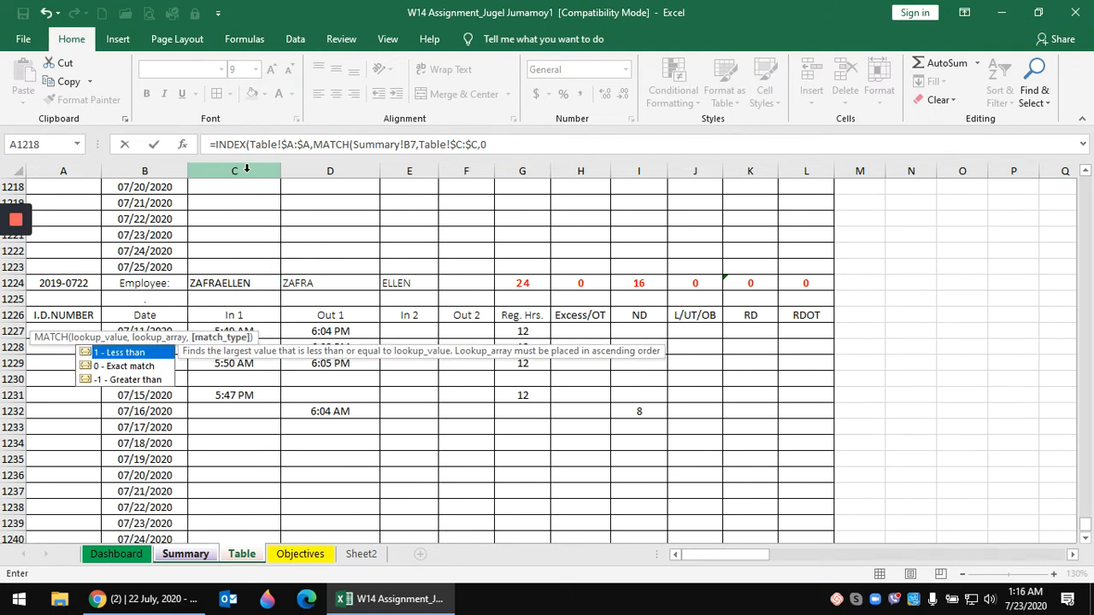
{"action": "type", "text": "0)"}
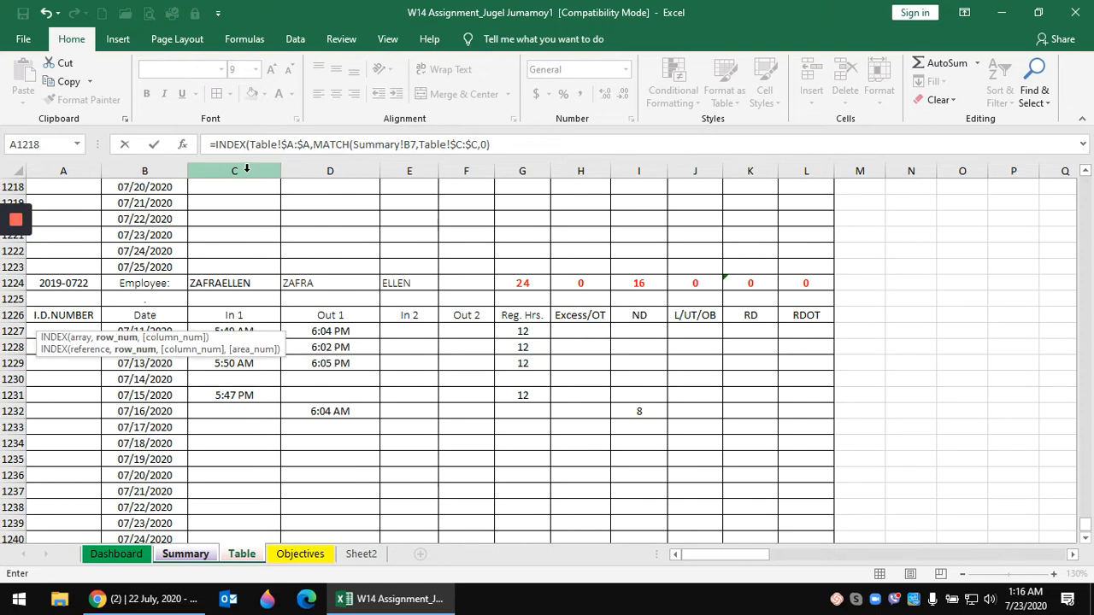
{"action": "type", "text": ")"}
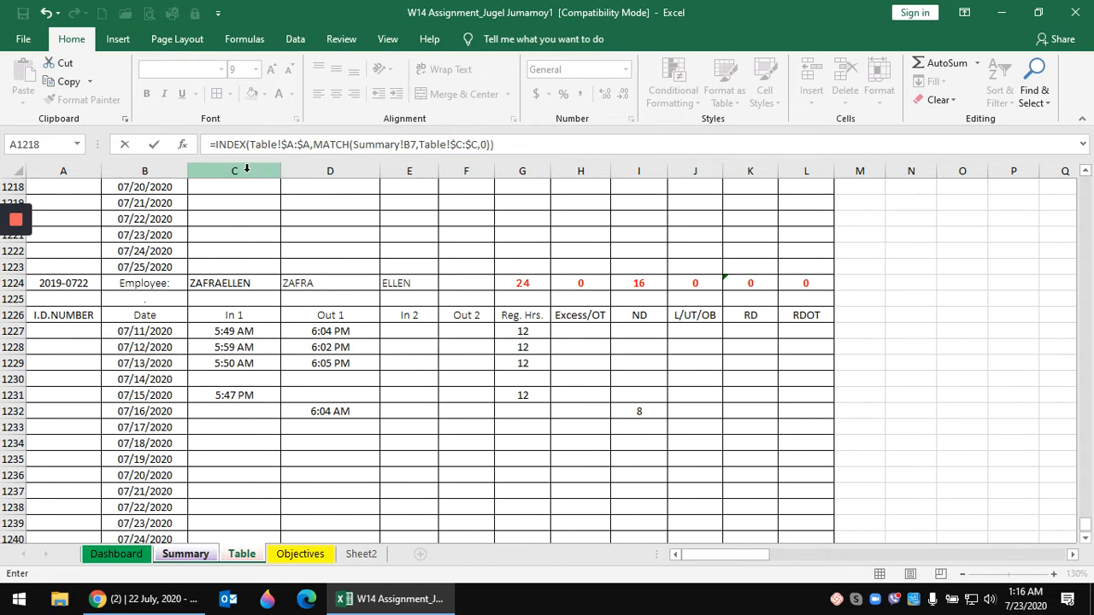
{"action": "key", "text": "Return"}
{"action": "left_click", "coordinate": [110, 274]}
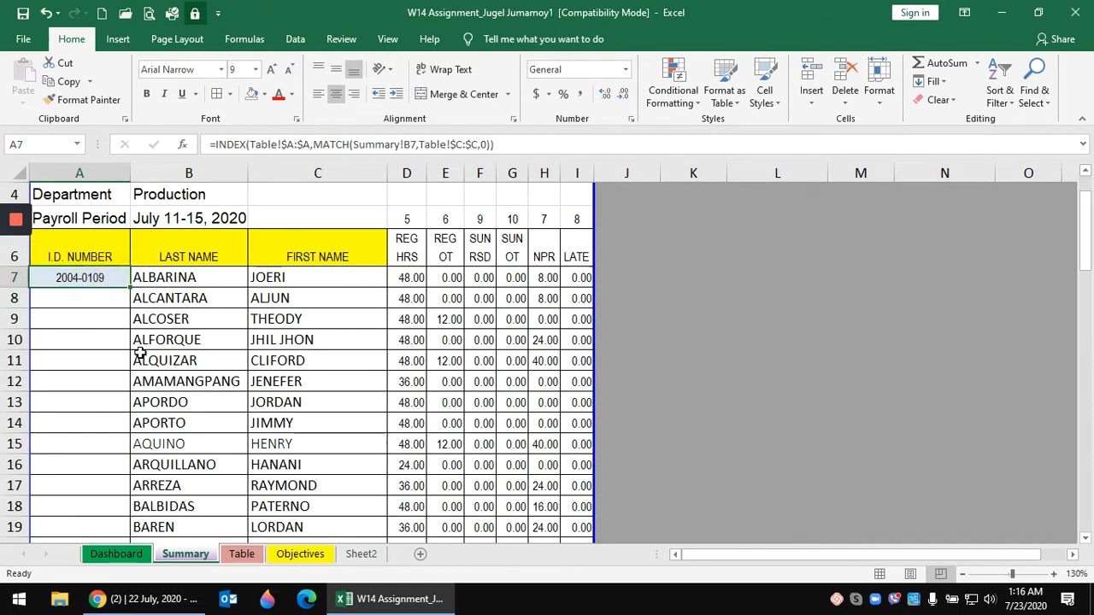
- Fill A7's INDEX/MATCH ID formula down to row 74, then inspect the #N/A in A73
{"action": "double_click", "coordinate": [129, 288]}
{"action": "scroll", "coordinate": [203, 334], "scroll_direction": "down", "scroll_amount": 1}
{"action": "scroll", "coordinate": [204, 333], "scroll_direction": "down", "scroll_amount": 3}
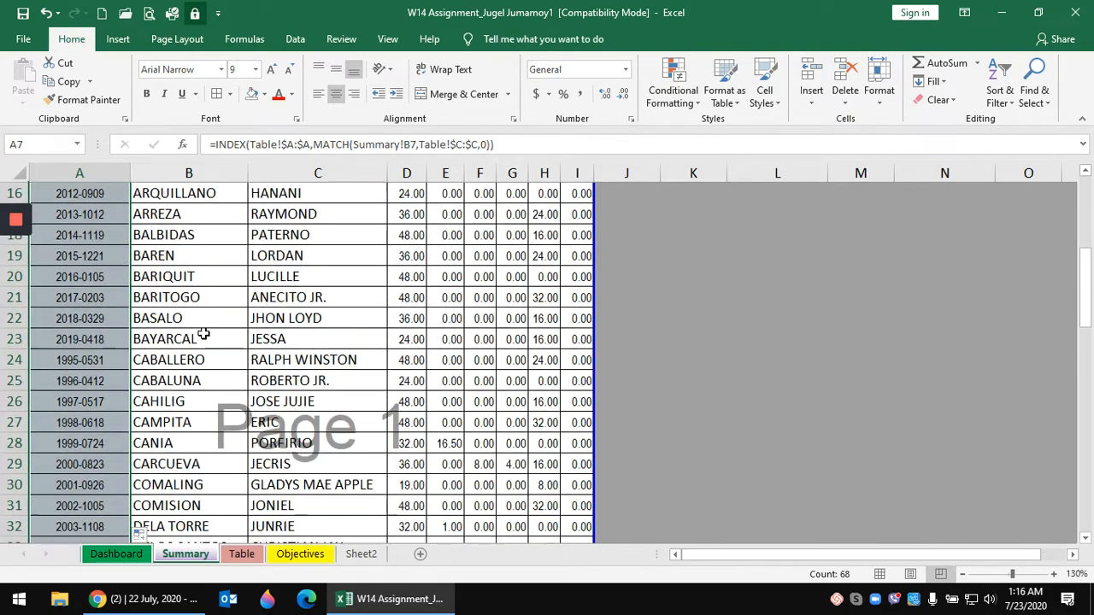
{"action": "scroll", "coordinate": [203, 334], "scroll_direction": "down", "scroll_amount": 4}
{"action": "scroll", "coordinate": [203, 333], "scroll_direction": "up", "scroll_amount": 5}
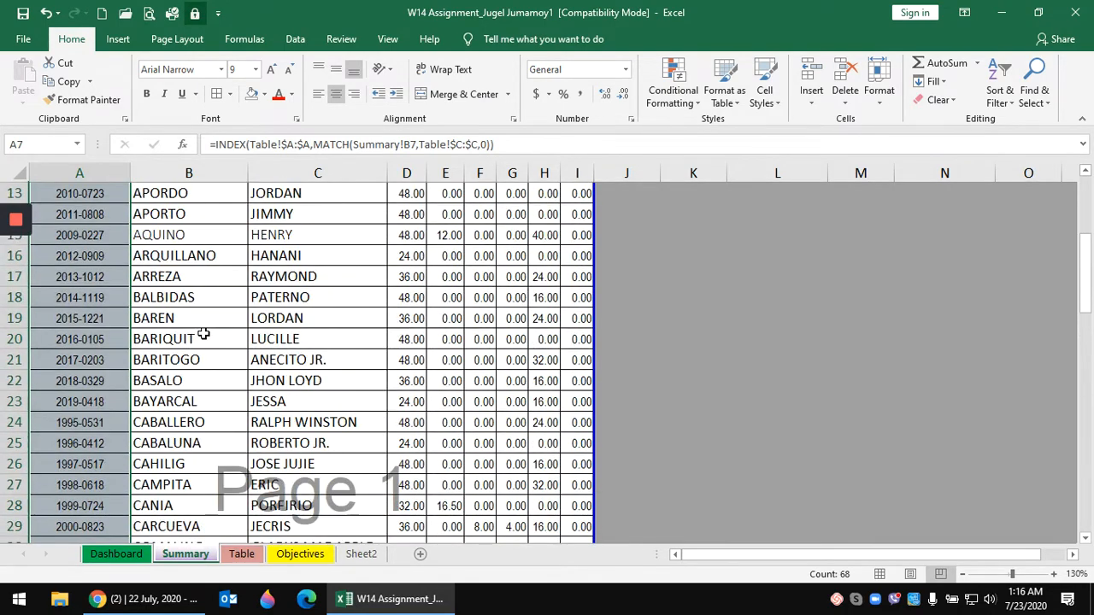
{"action": "scroll", "coordinate": [203, 333], "scroll_direction": "down", "scroll_amount": 6}
{"action": "scroll", "coordinate": [204, 335], "scroll_direction": "down", "scroll_amount": 11}
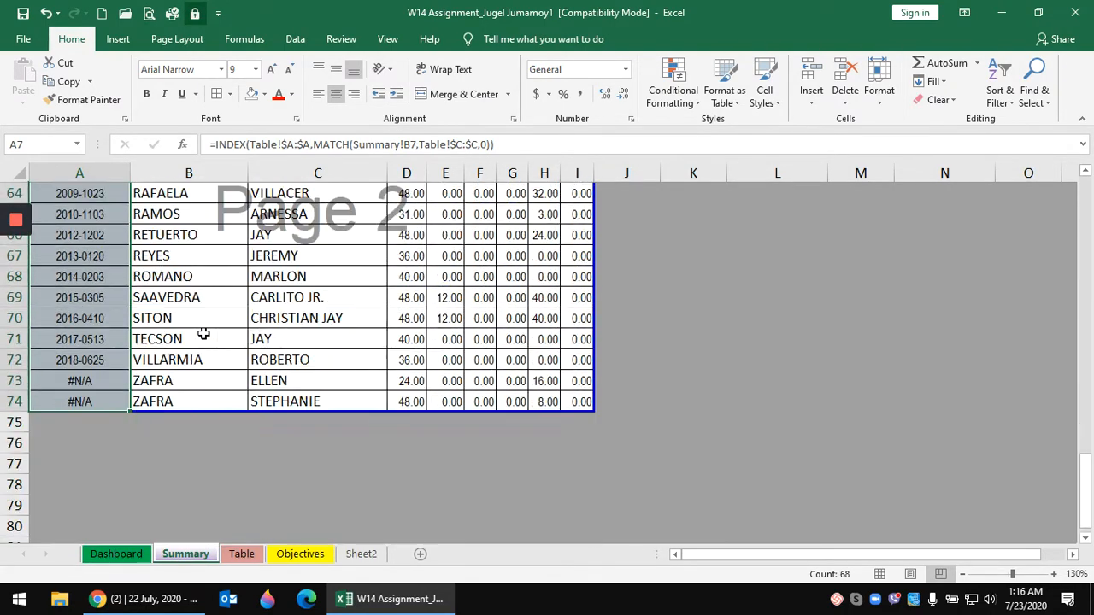
{"action": "left_click", "coordinate": [197, 340]}
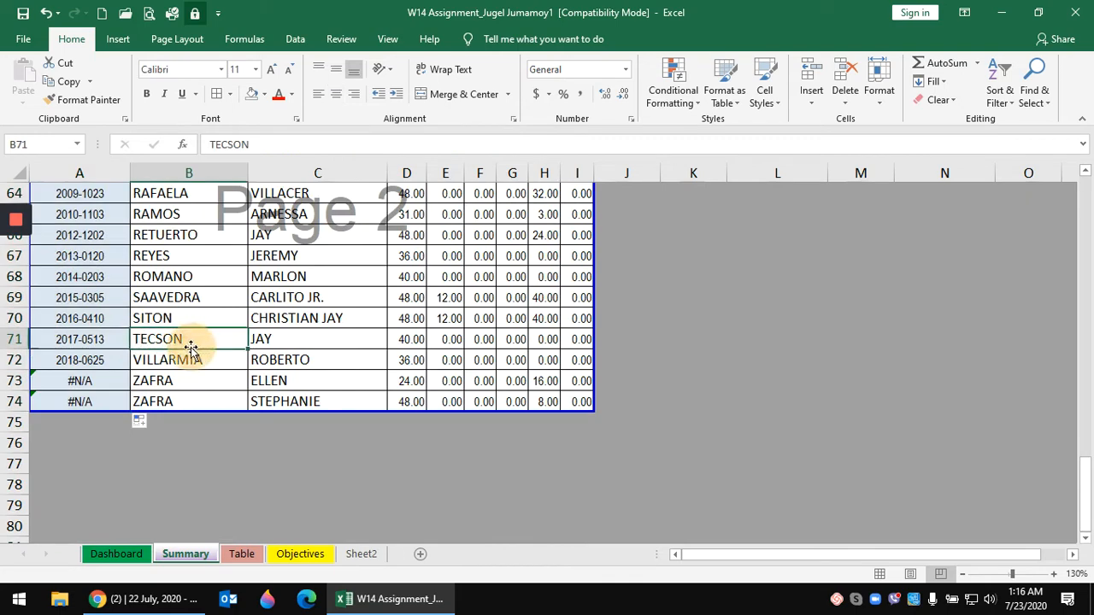
{"action": "left_click", "coordinate": [111, 379]}
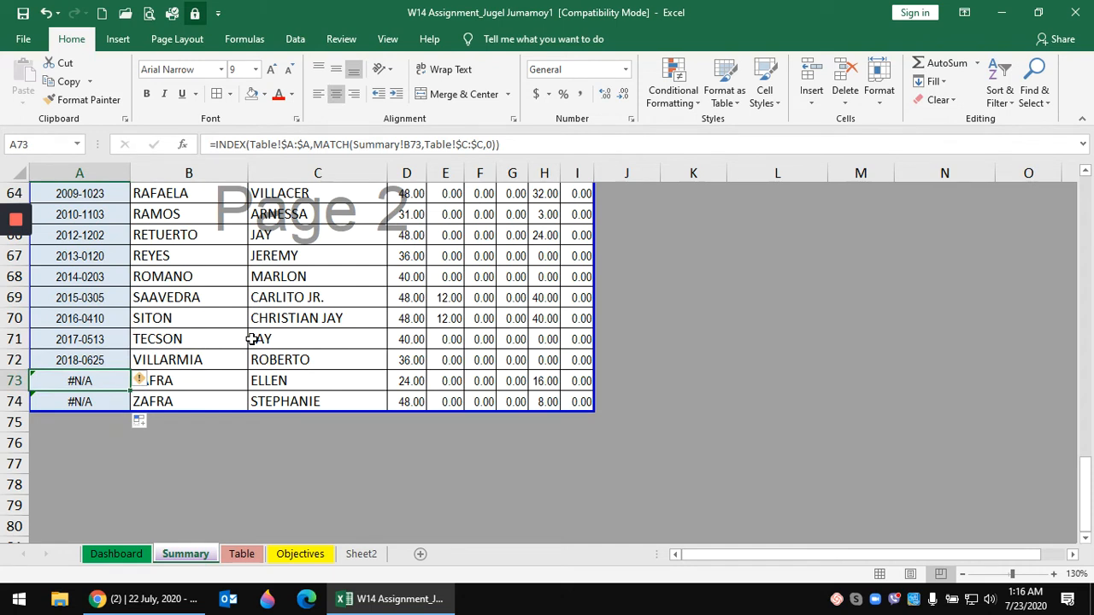
- Change A73's lookup to MATCH(Summary!B73&C73,Table!$C:$C,0), matching surname plus first name
{"action": "left_click", "coordinate": [422, 144]}
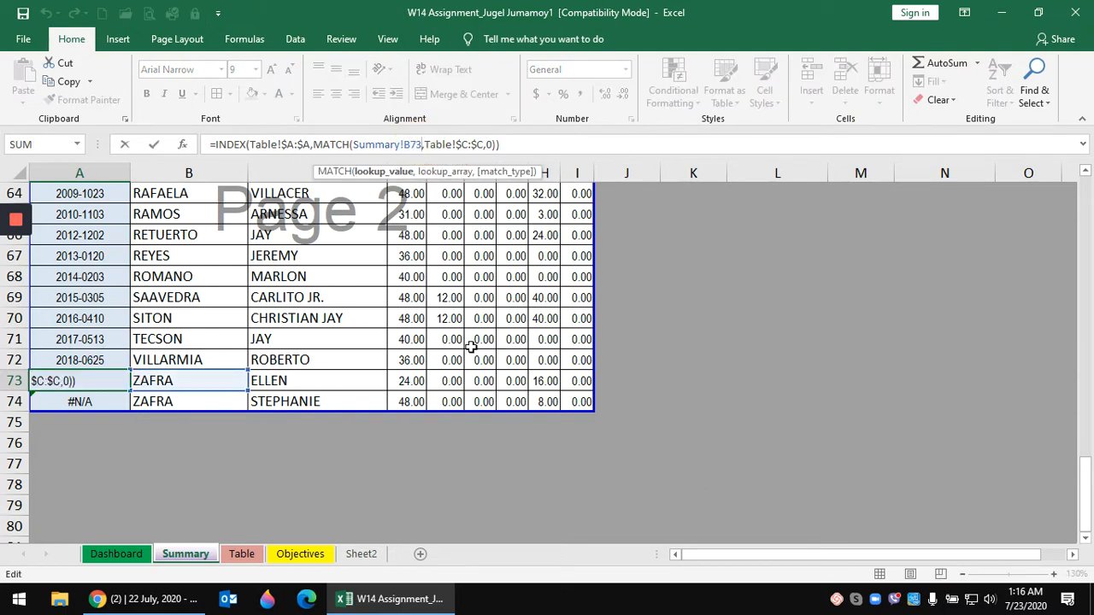
{"action": "type", "text": "&"}
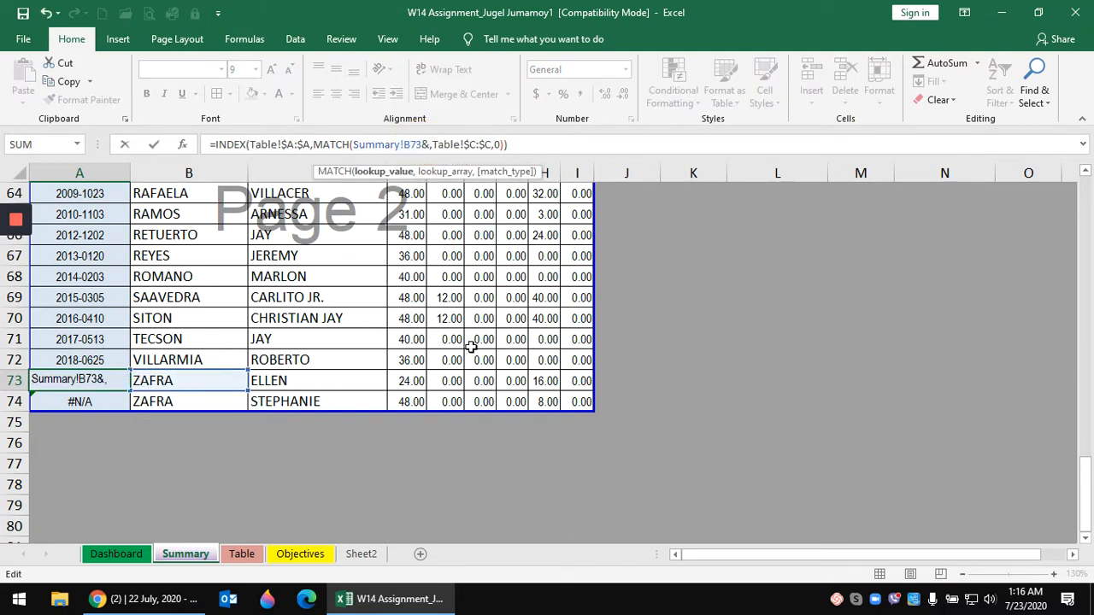
{"action": "left_click", "coordinate": [315, 380]}
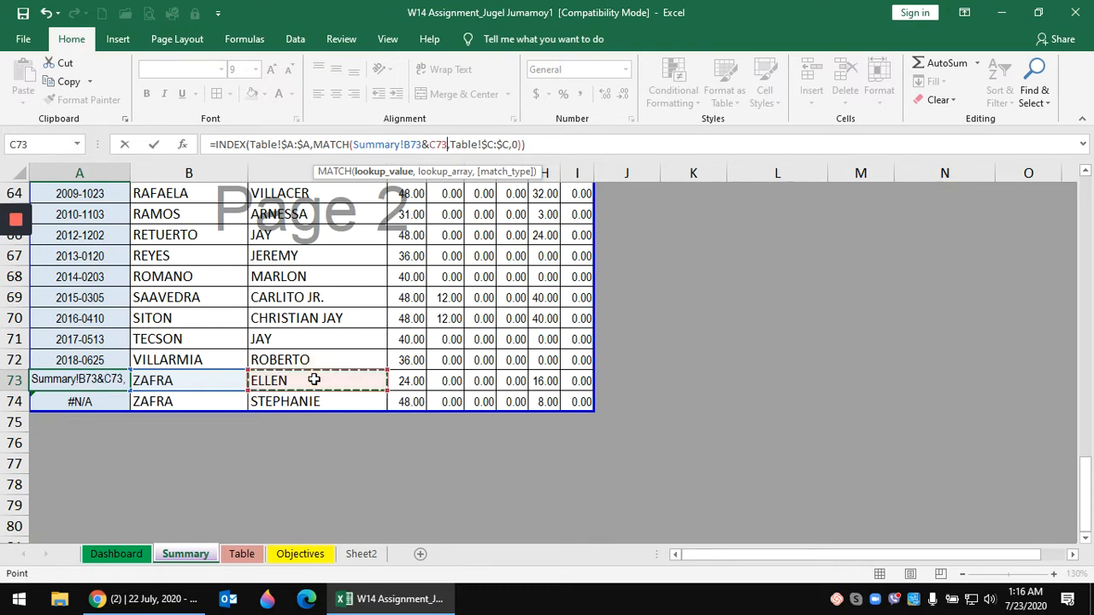
{"action": "key", "text": "Return"}
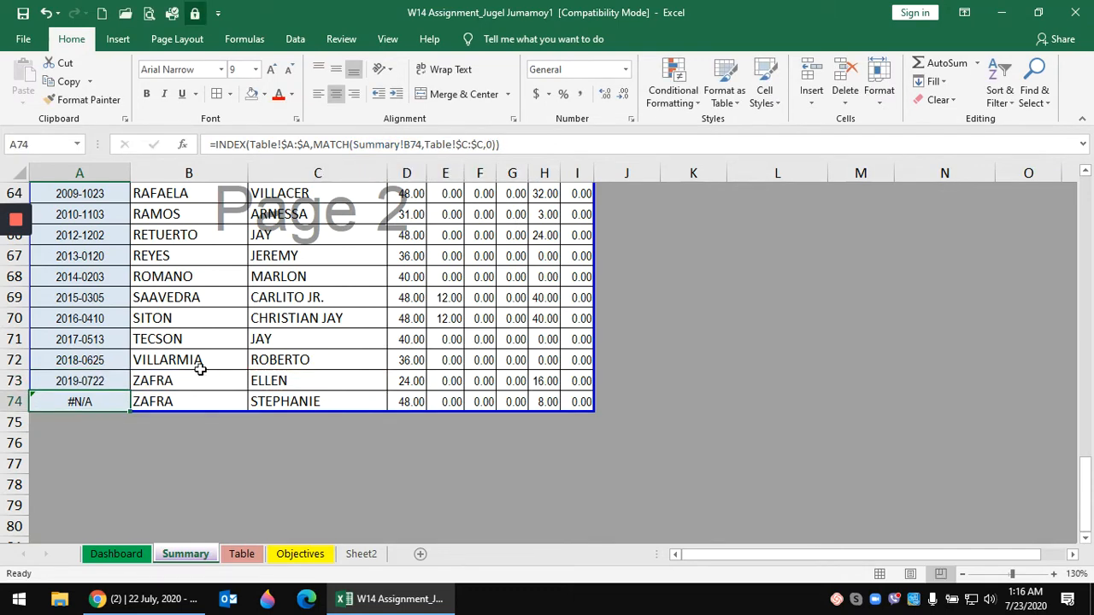
- Copy the A73 formula into A74 and confirm both ZAFRA rows show IDs
{"action": "left_click", "coordinate": [85, 380]}
{"action": "left_click_drag", "start_coordinate": [133, 390], "coordinate": [136, 404]}
{"action": "left_click", "coordinate": [192, 444]}
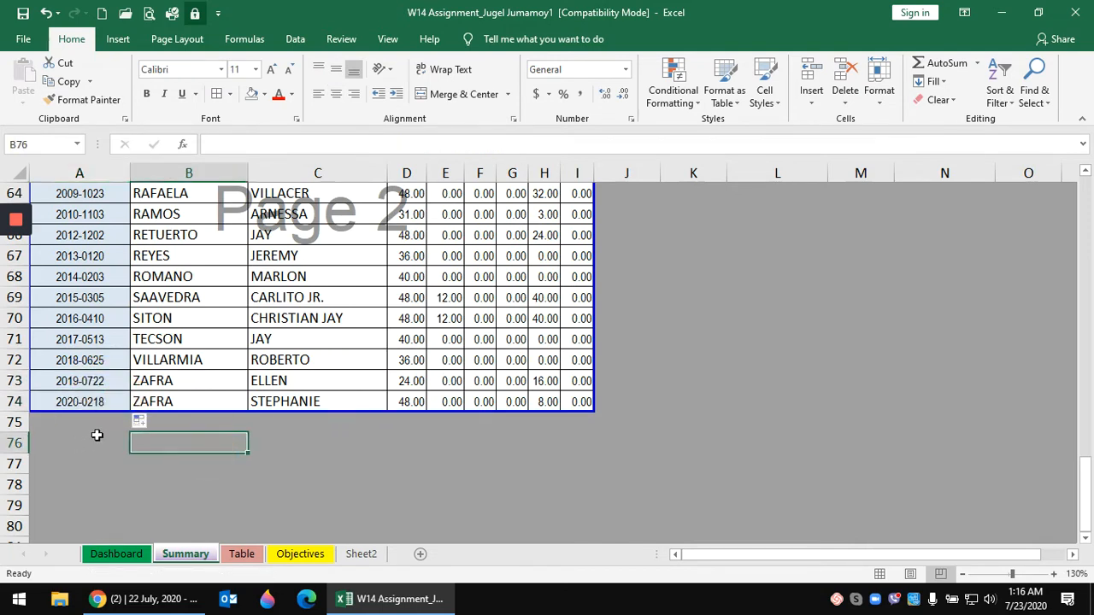
{"action": "left_click", "coordinate": [280, 381]}
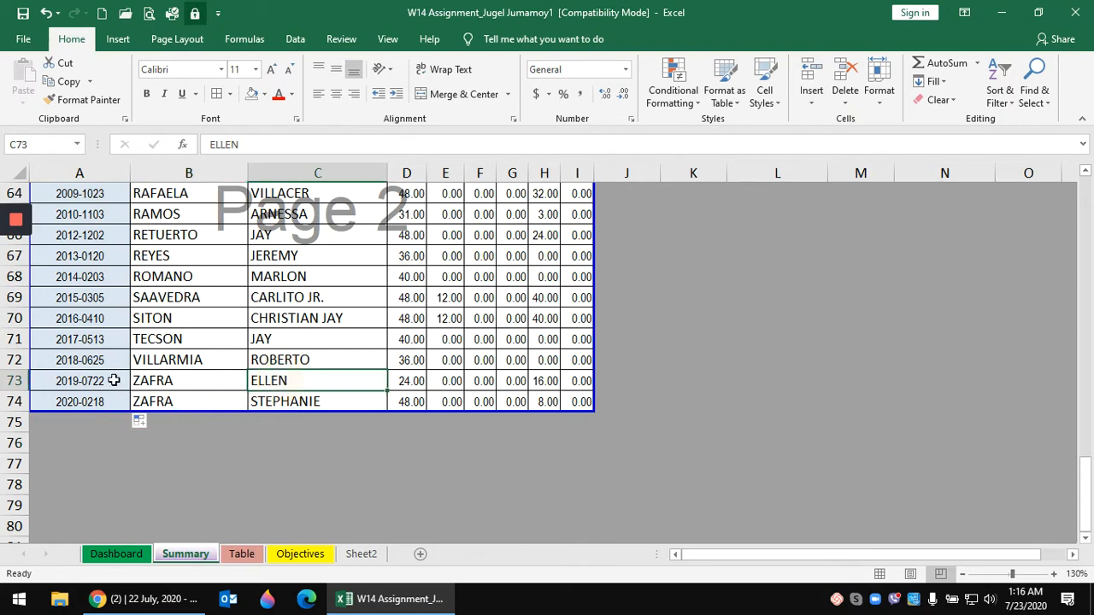
{"action": "left_click", "coordinate": [108, 380]}
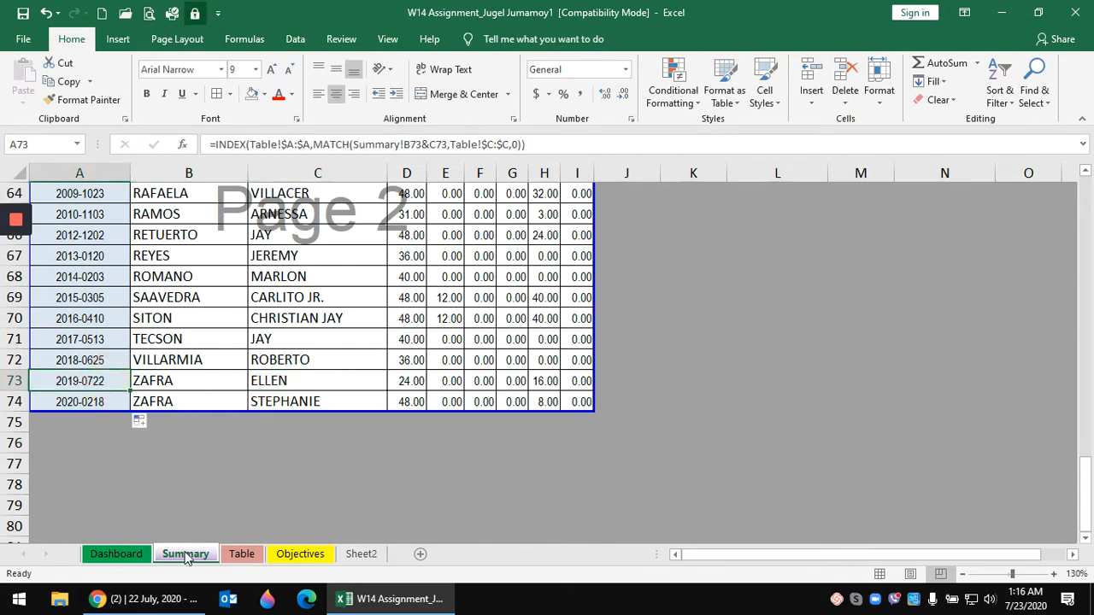
- On the Table sheet, confirm IDs 2019-0722 and 2020-0218 in A1224 and A1242
{"action": "left_click", "coordinate": [242, 553]}
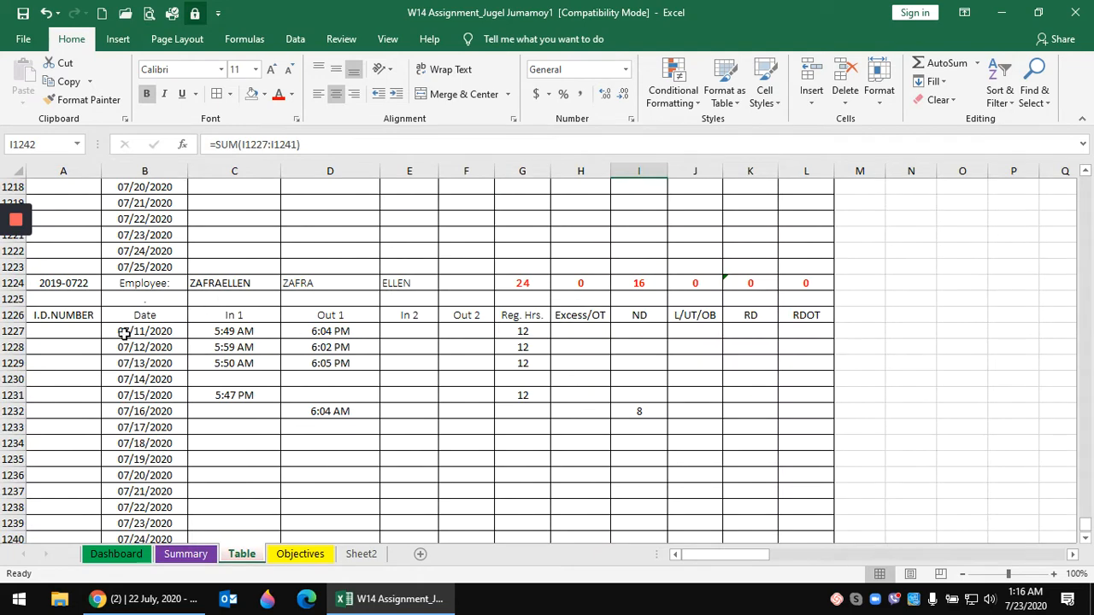
{"action": "left_click", "coordinate": [84, 283]}
{"action": "scroll", "coordinate": [167, 410], "scroll_direction": "down", "scroll_amount": 2}
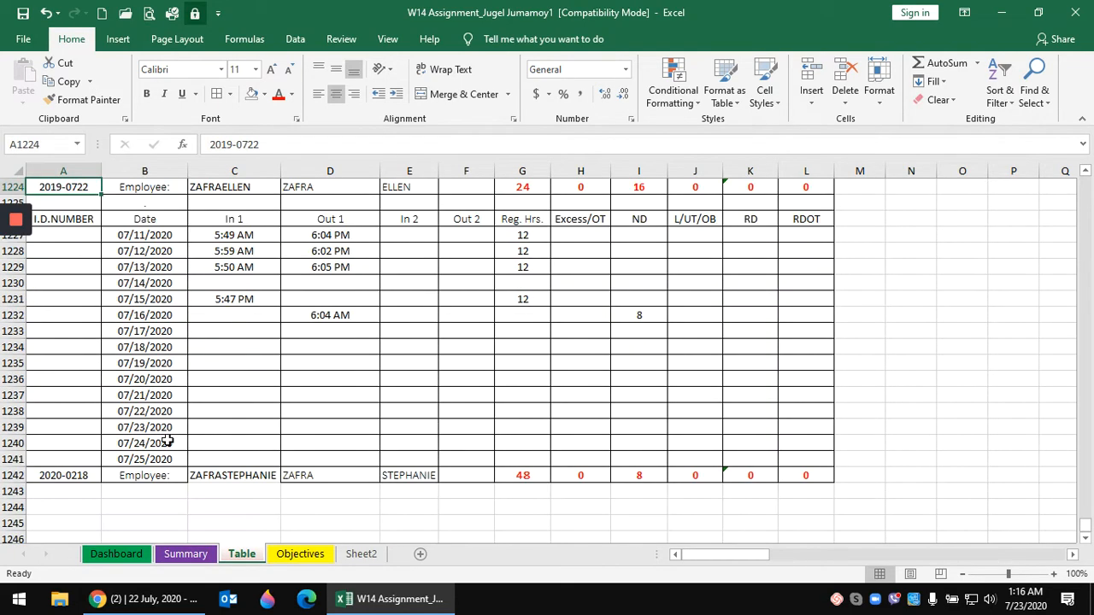
{"action": "left_click", "coordinate": [85, 473]}
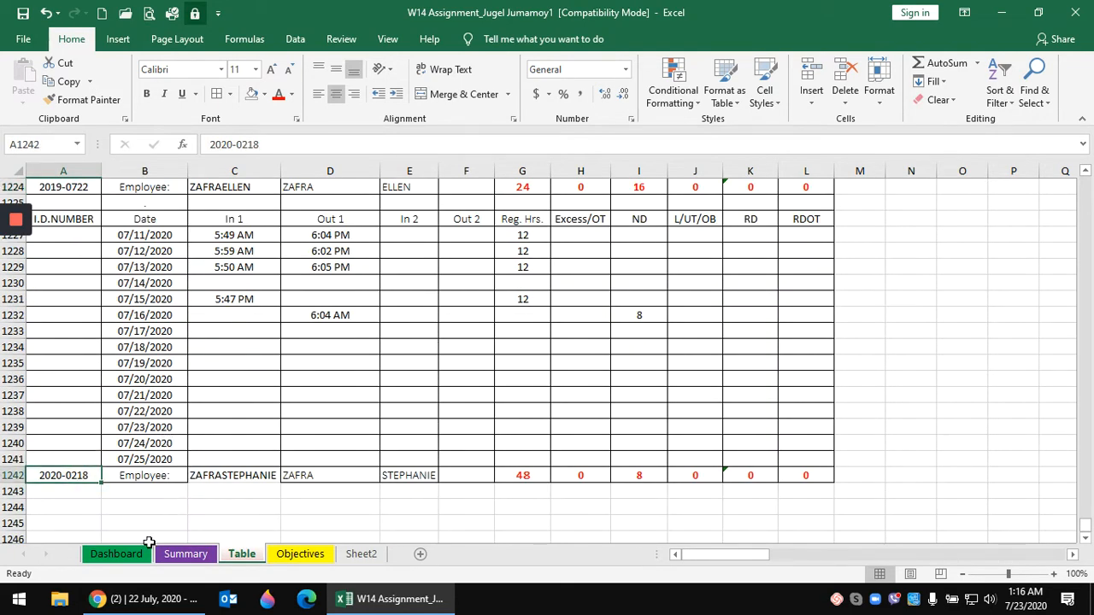
- Back on the Summary sheet, review the first names in C9 and C12, then open Find and Replace
{"action": "left_click", "coordinate": [184, 556]}
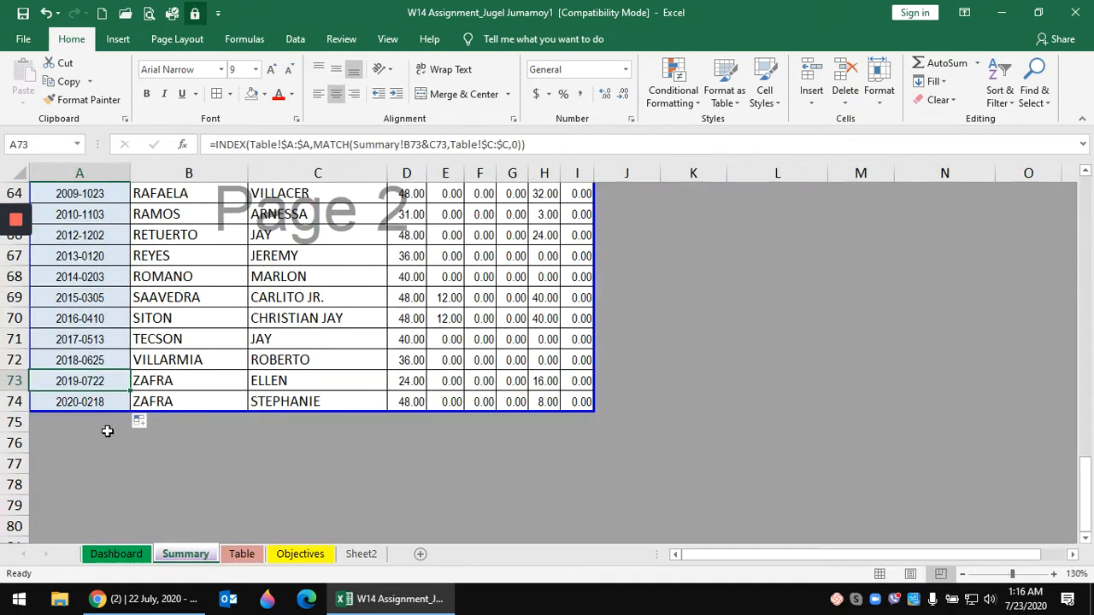
{"action": "left_click", "coordinate": [91, 403]}
{"action": "left_click_drag", "start_coordinate": [263, 451], "coordinate": [264, 455]}
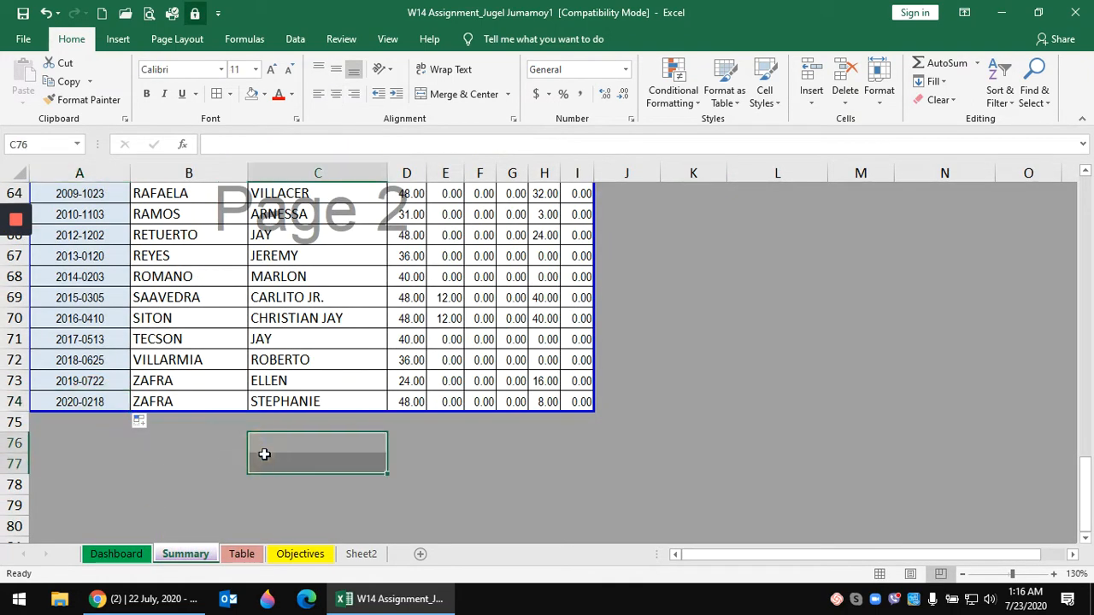
{"action": "scroll", "coordinate": [264, 454], "scroll_direction": "up", "scroll_amount": 19}
{"action": "left_click", "coordinate": [307, 304]}
{"action": "scroll", "coordinate": [306, 308], "scroll_direction": "up", "scroll_amount": 2}
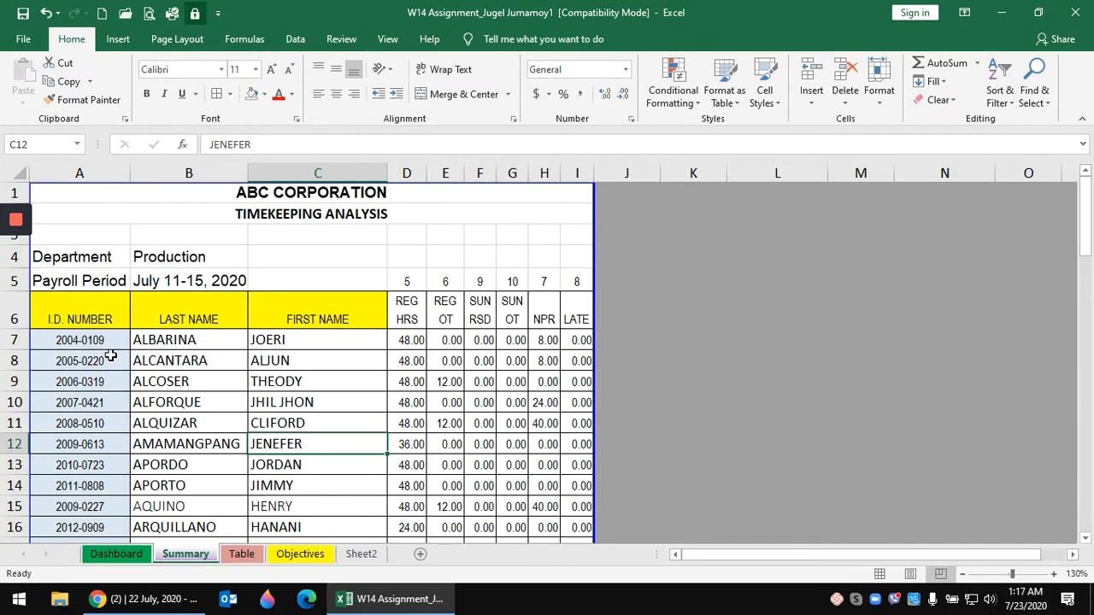
{"action": "left_click", "coordinate": [366, 381]}
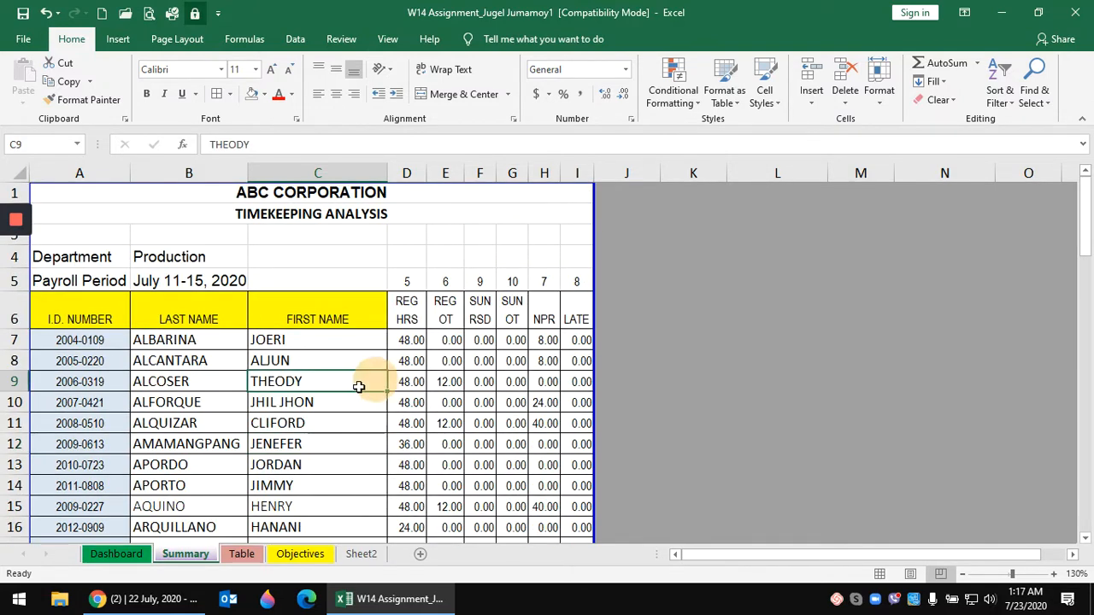
{"action": "left_click", "coordinate": [312, 436]}
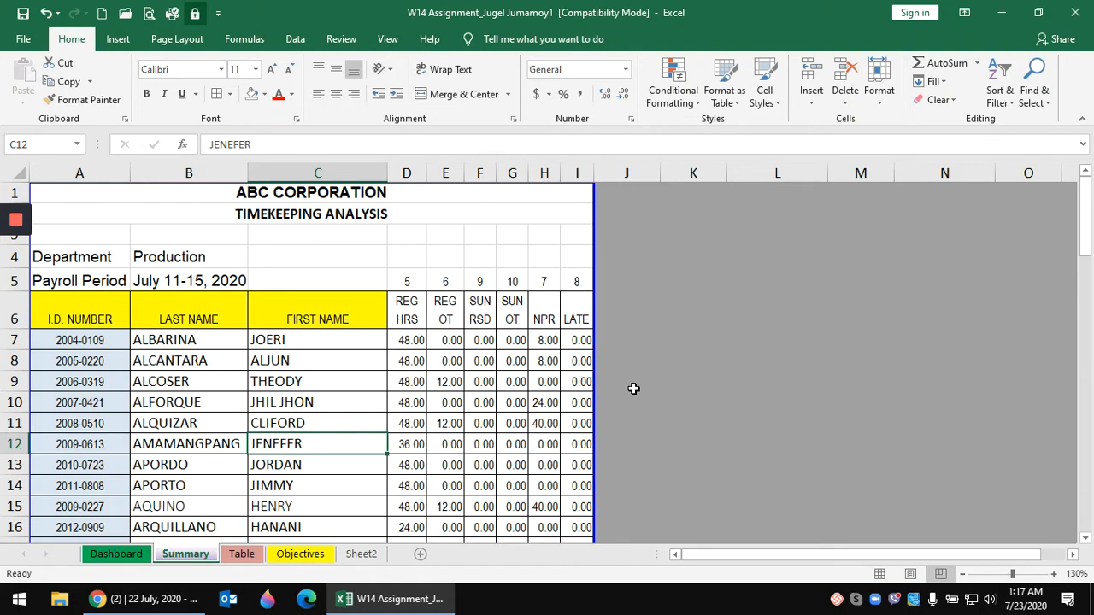
{"action": "key", "text": "ctrl+h"}
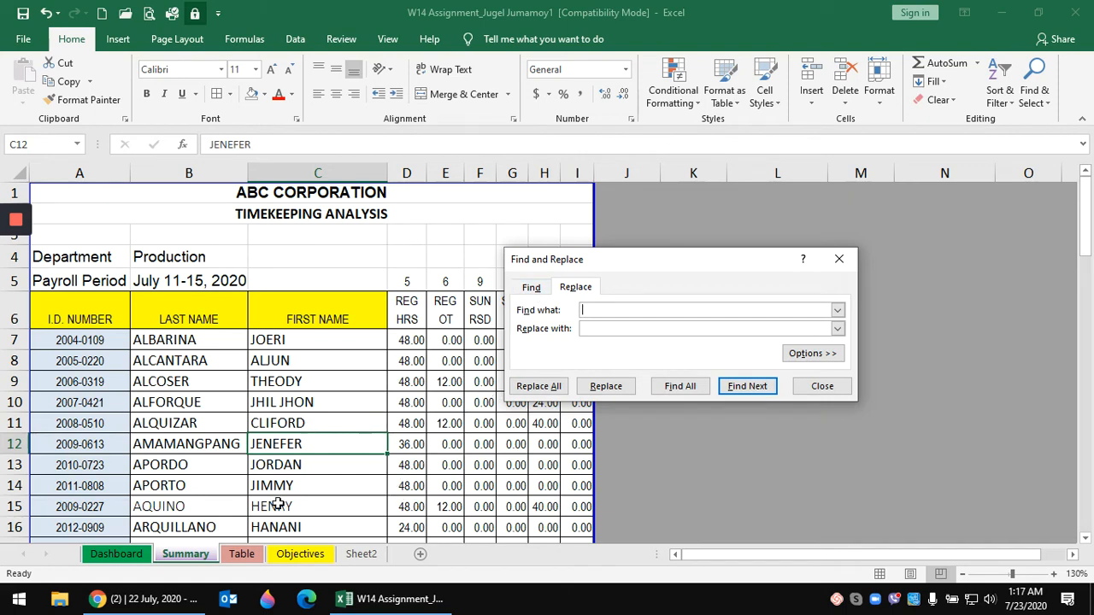
- On the Table sheet, replace ID 2006-0831 with 2010-6200 in A738
{"action": "left_click", "coordinate": [246, 556]}
{"action": "left_click", "coordinate": [61, 365]}
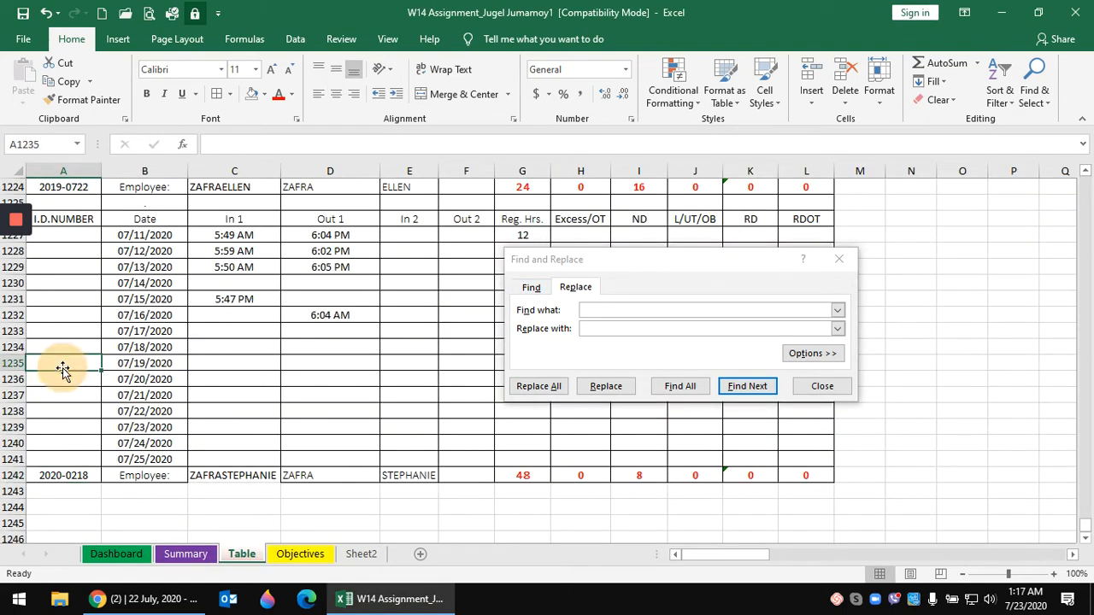
{"action": "left_click", "coordinate": [595, 311]}
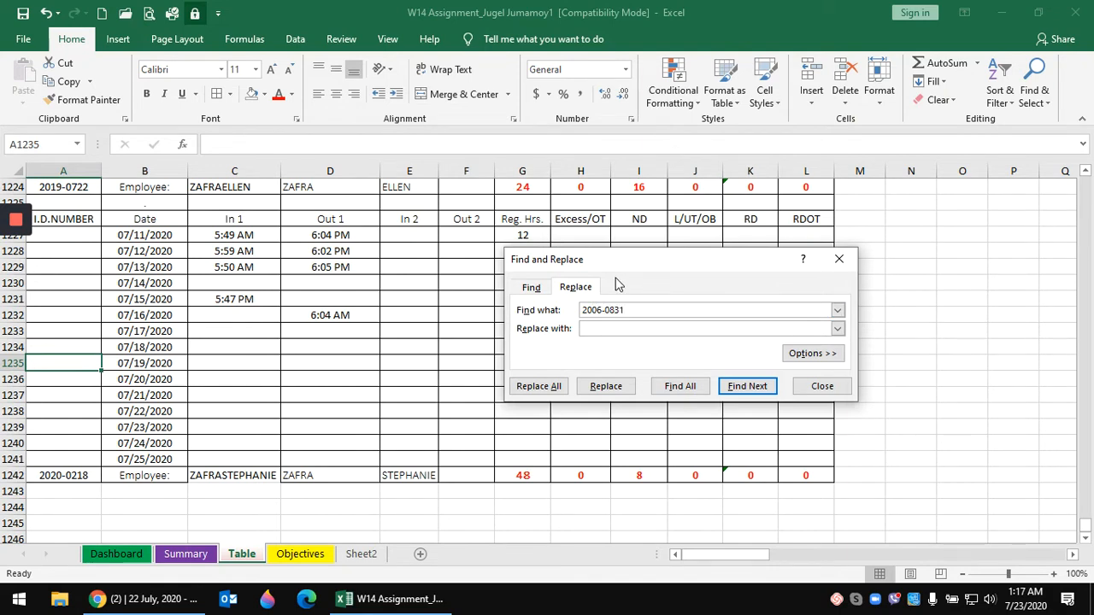
{"action": "left_click", "coordinate": [602, 324]}
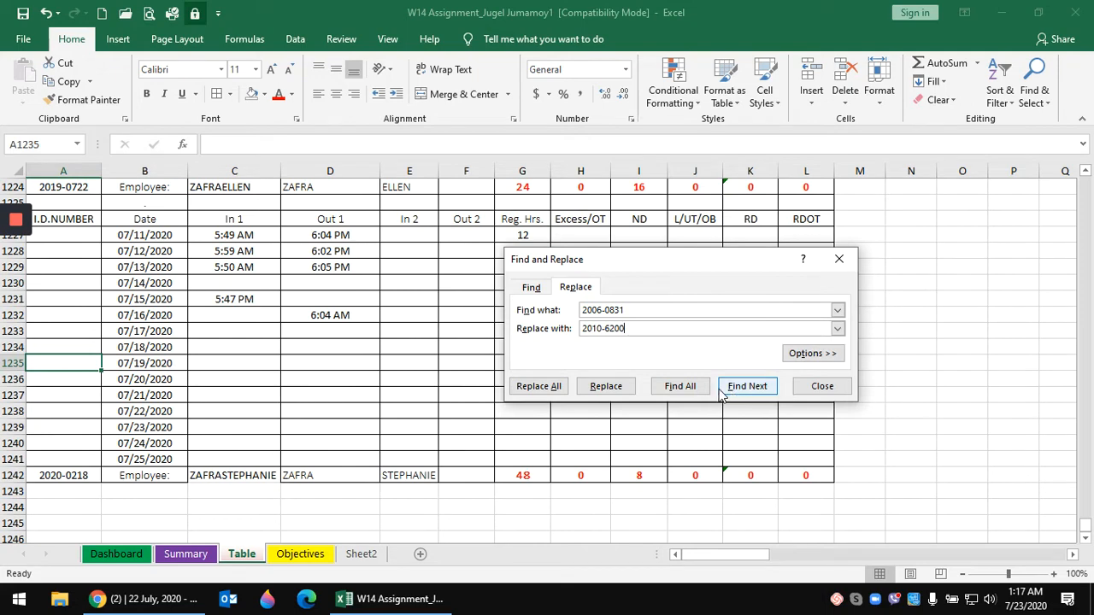
{"action": "left_click", "coordinate": [684, 388]}
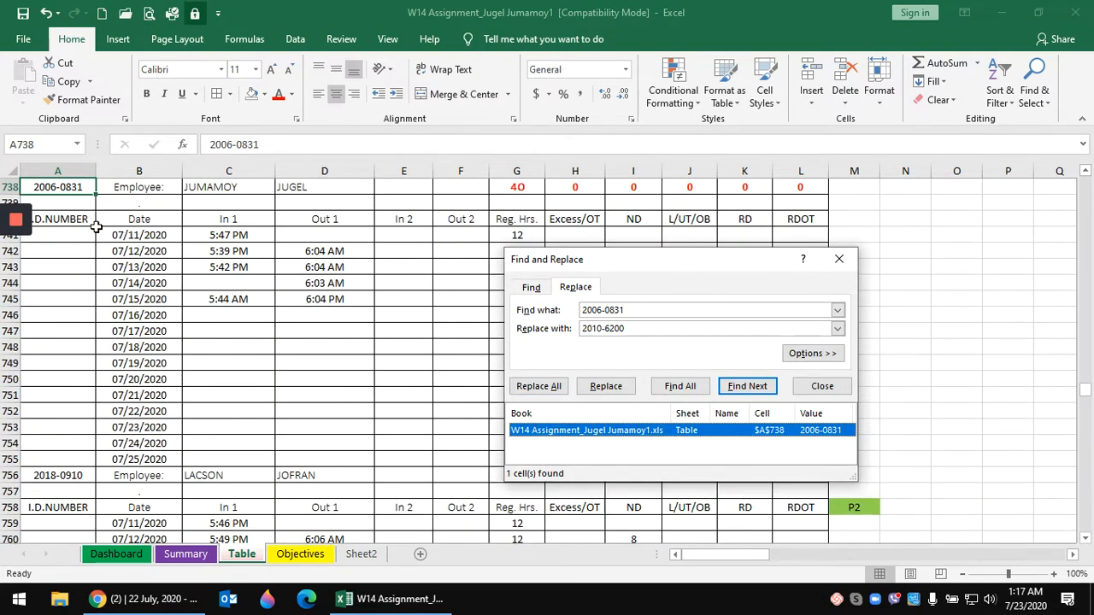
{"action": "scroll", "coordinate": [97, 226], "scroll_direction": "up", "scroll_amount": 1}
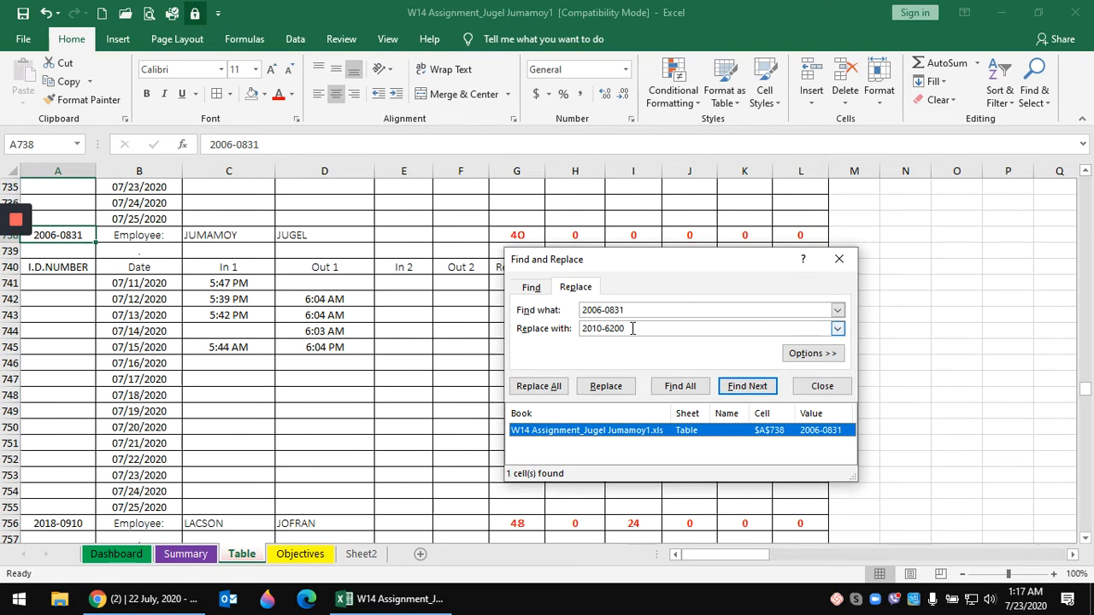
{"action": "left_click", "coordinate": [612, 390]}
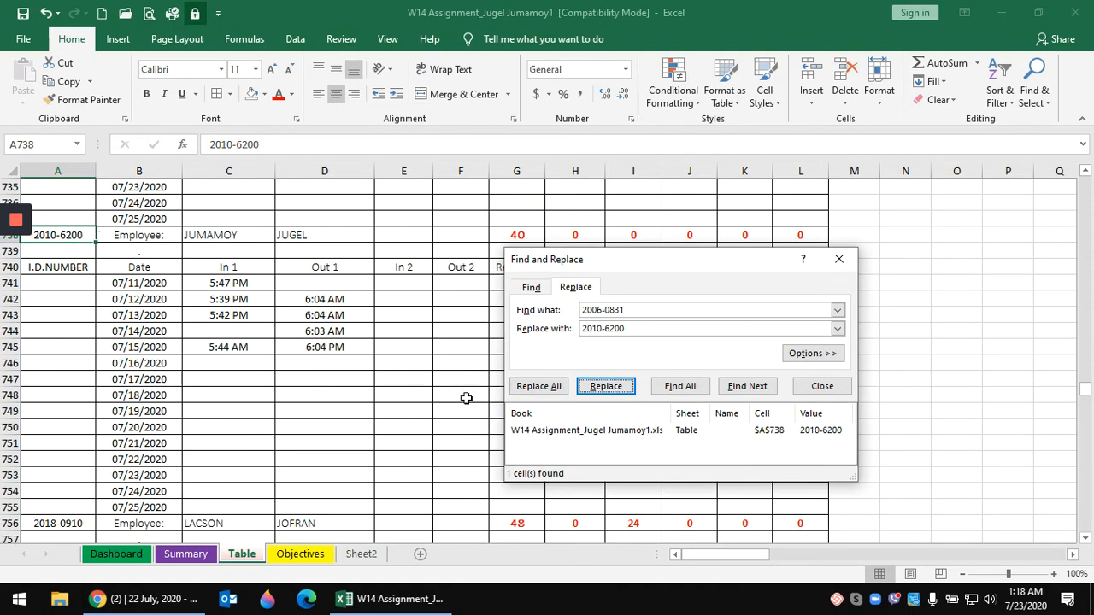
- Confirm Summary A47 now shows 2010-6200 and close Find and Replace
{"action": "left_click", "coordinate": [186, 554]}
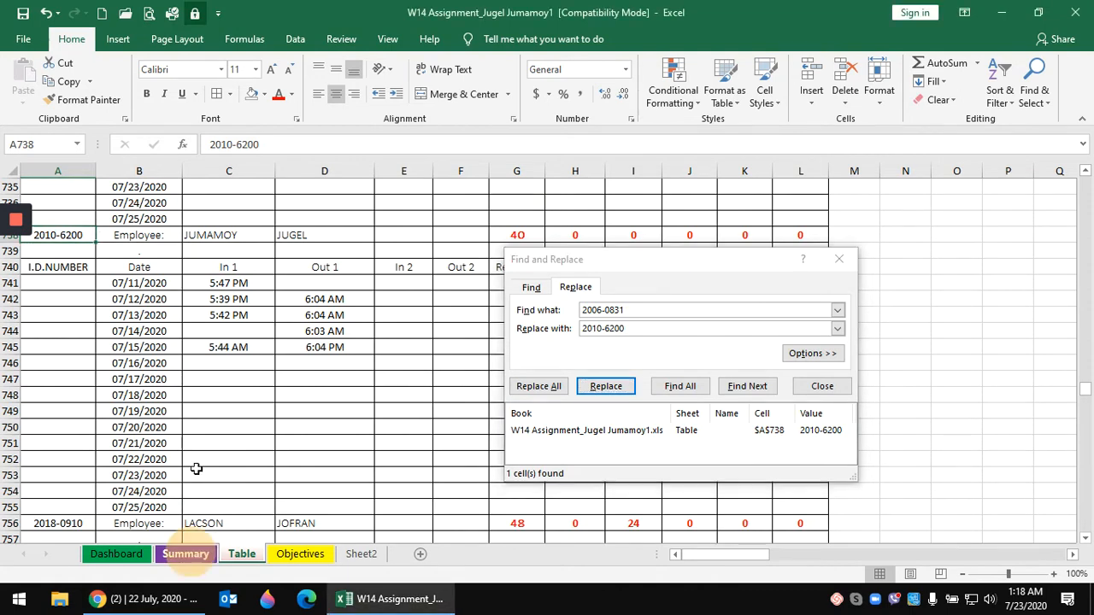
{"action": "scroll", "coordinate": [199, 434], "scroll_direction": "down", "scroll_amount": 9}
{"action": "scroll", "coordinate": [199, 433], "scroll_direction": "down", "scroll_amount": 3}
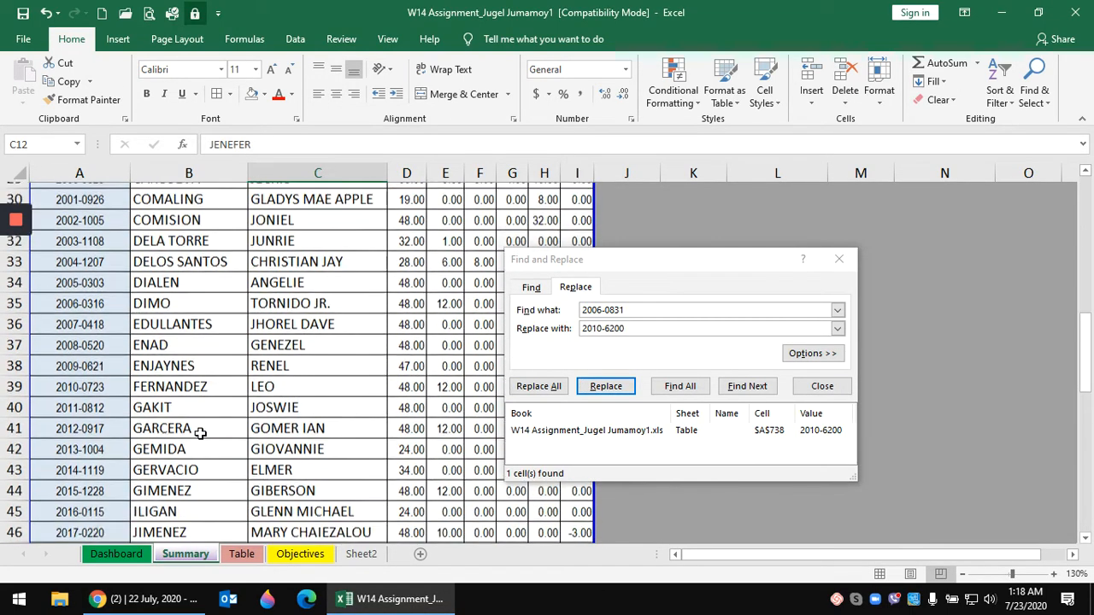
{"action": "left_click", "coordinate": [85, 402]}
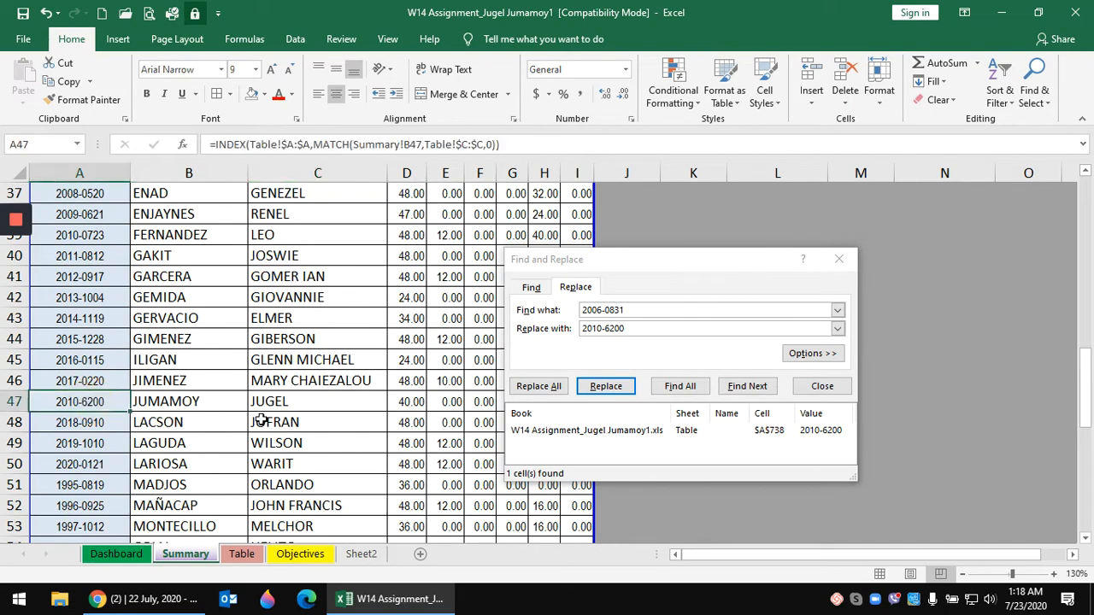
{"action": "left_click", "coordinate": [822, 386]}
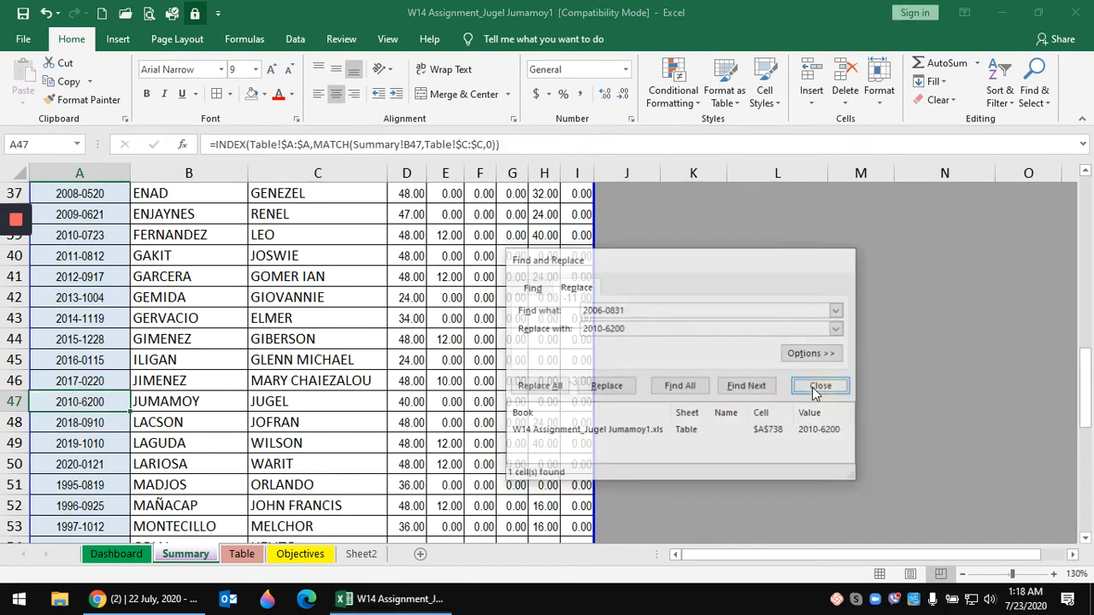
- Go back into the Summary sheet, then switch to the empty Dashboard sheet
{"action": "left_click", "coordinate": [359, 357]}
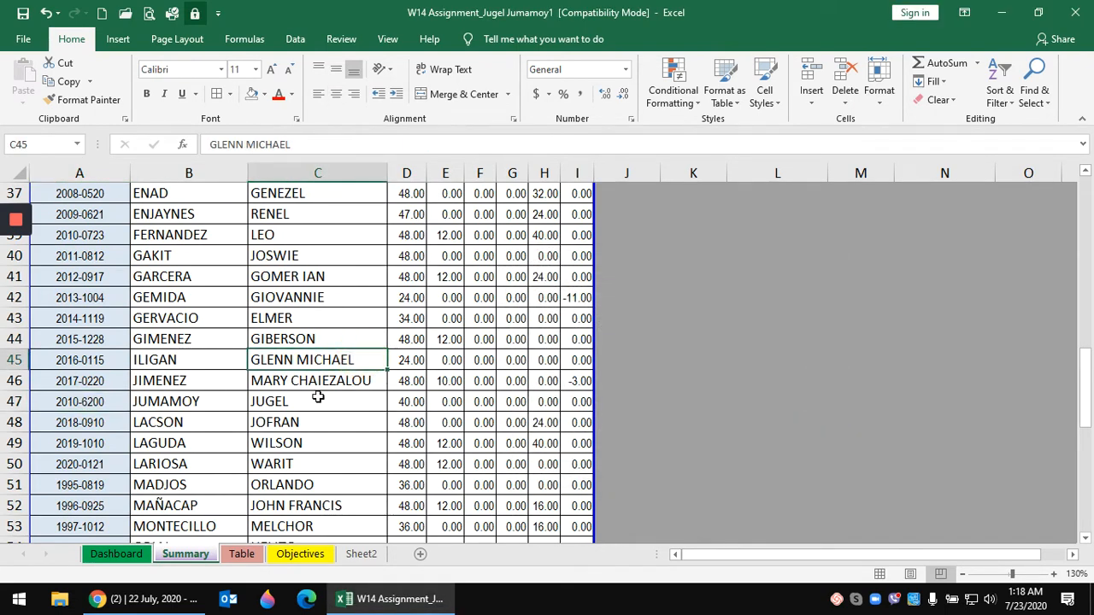
{"action": "scroll", "coordinate": [317, 397], "scroll_direction": "up", "scroll_amount": 11}
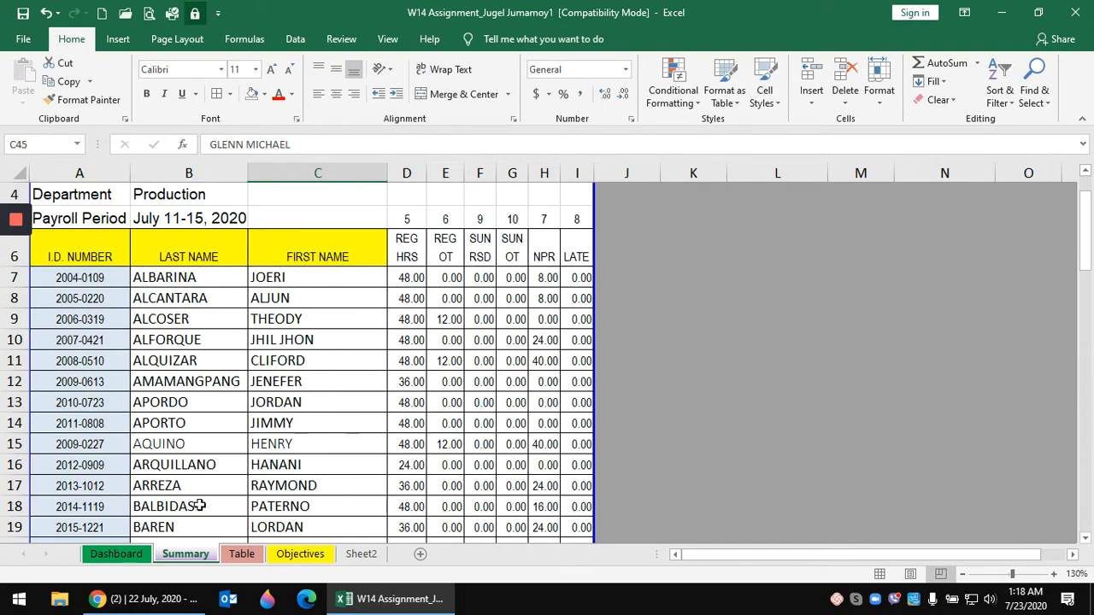
{"action": "left_click", "coordinate": [119, 554]}
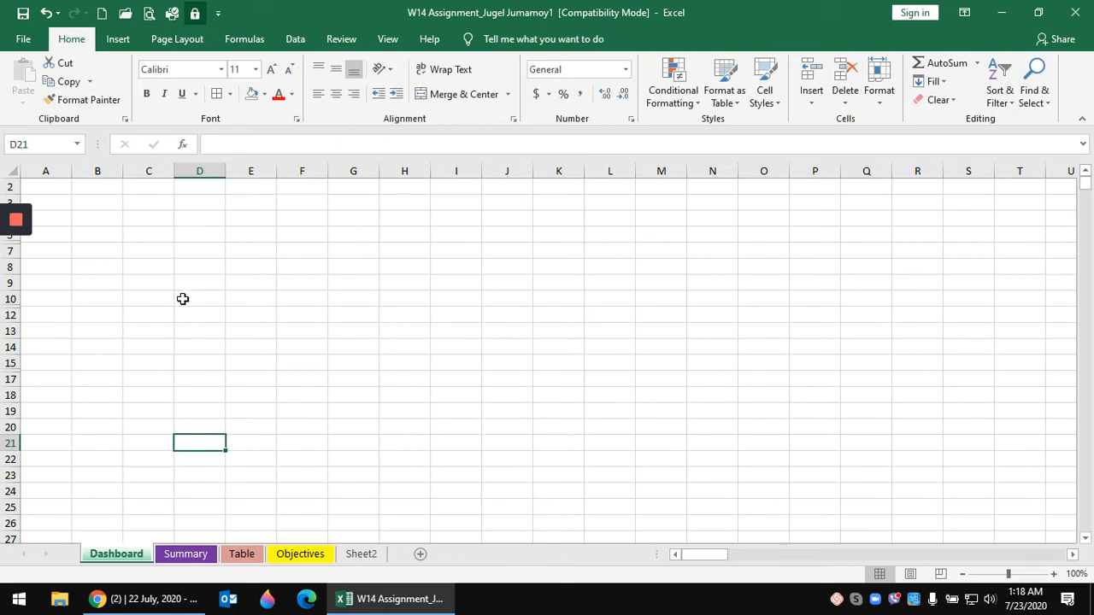
- Select cell B5 on the Dashboard sheet and bring up the Insert ribbon commands
{"action": "left_click", "coordinate": [134, 239]}
{"action": "left_click", "coordinate": [102, 253]}
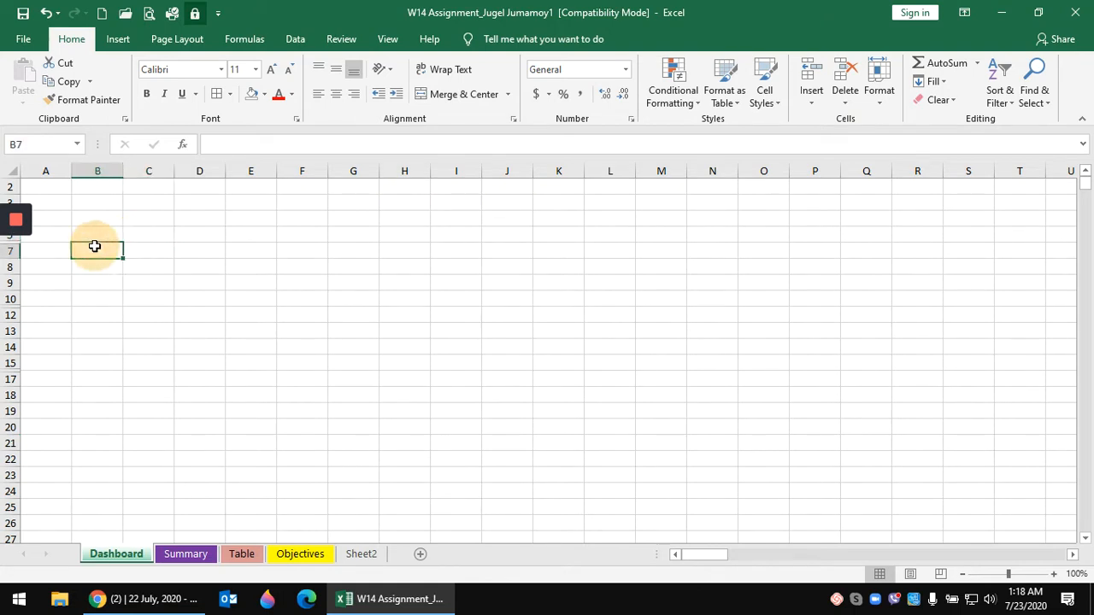
{"action": "left_click", "coordinate": [99, 237]}
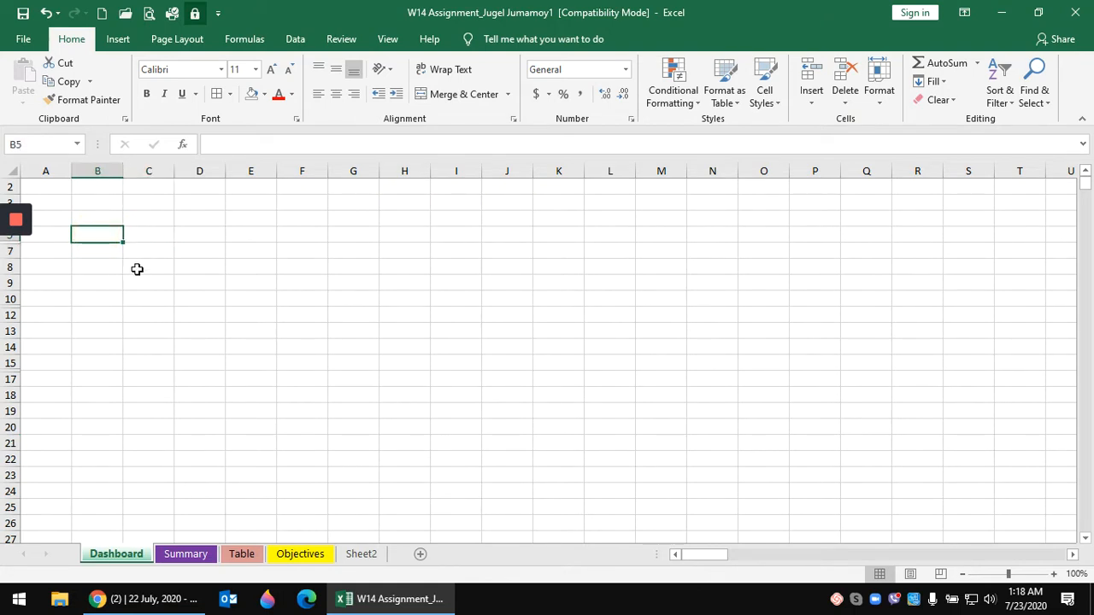
{"action": "left_click", "coordinate": [119, 41]}
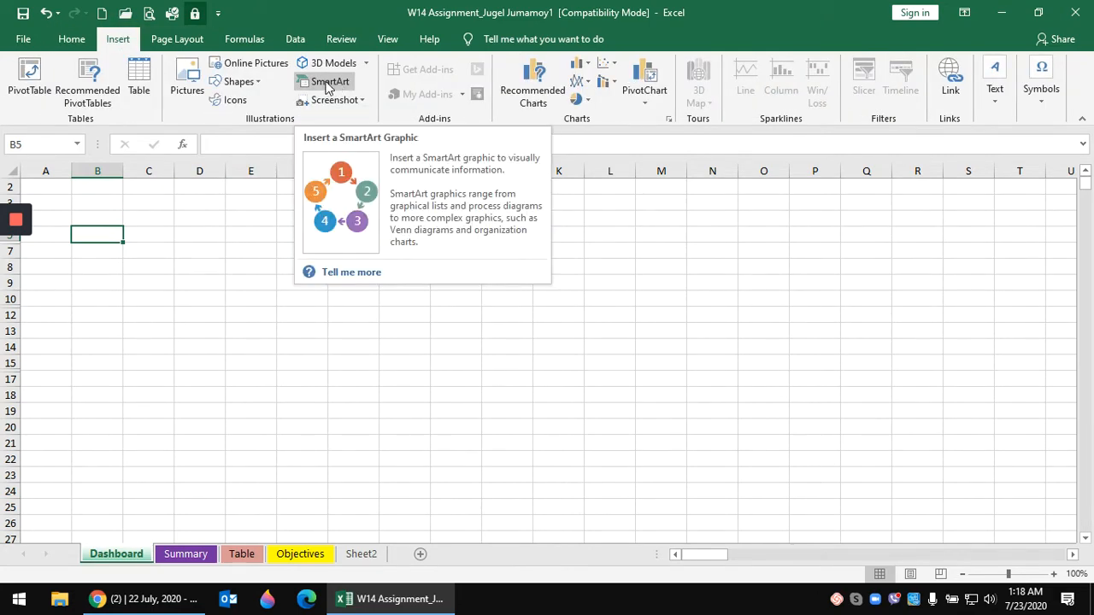
- Insert a Vertical Box List SmartArt and apply the last, glossy 3-D SmartArt style
{"action": "left_click", "coordinate": [327, 87]}
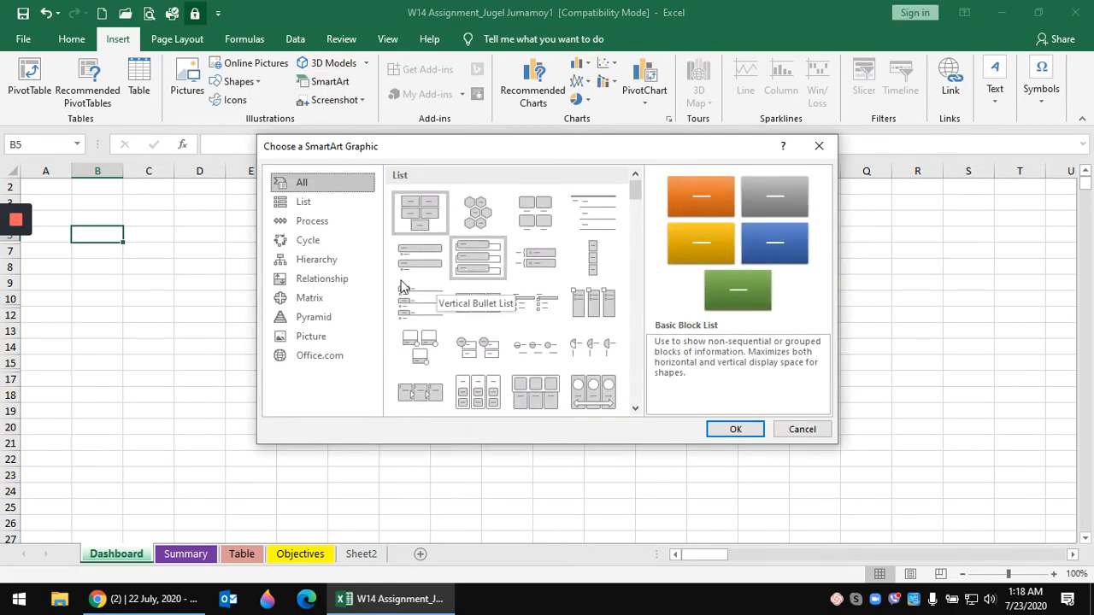
{"action": "left_click", "coordinate": [318, 203]}
{"action": "left_click", "coordinate": [321, 226]}
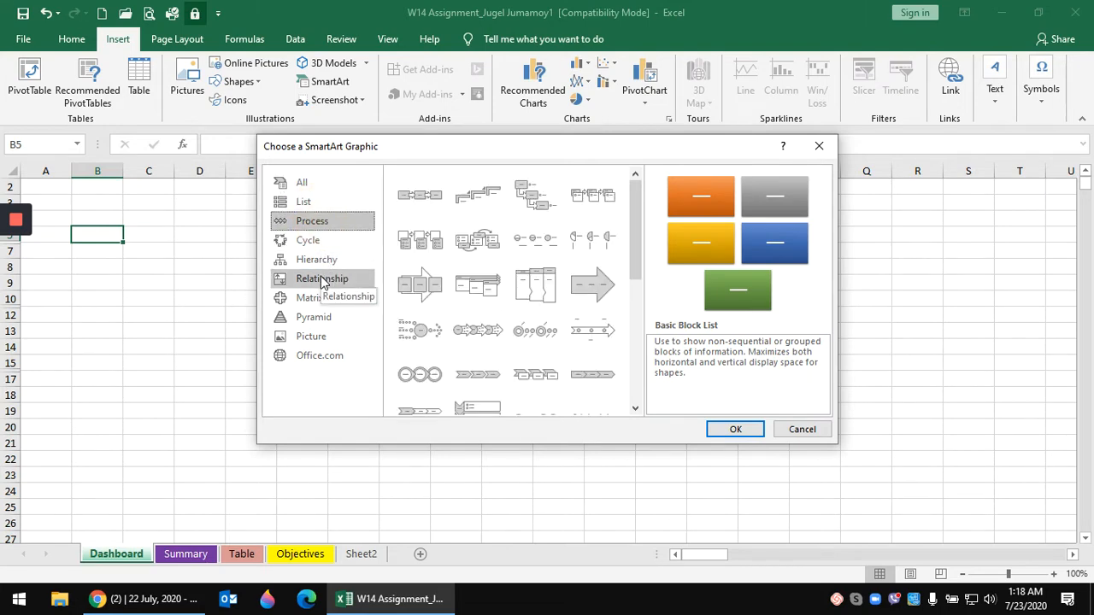
{"action": "left_click", "coordinate": [323, 282]}
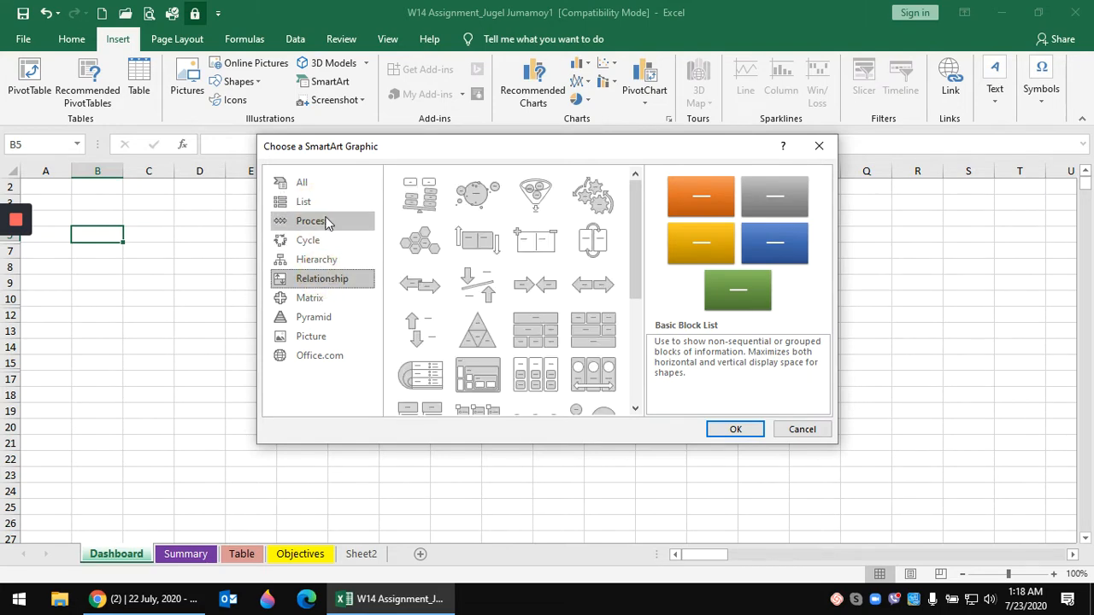
{"action": "left_click", "coordinate": [314, 186]}
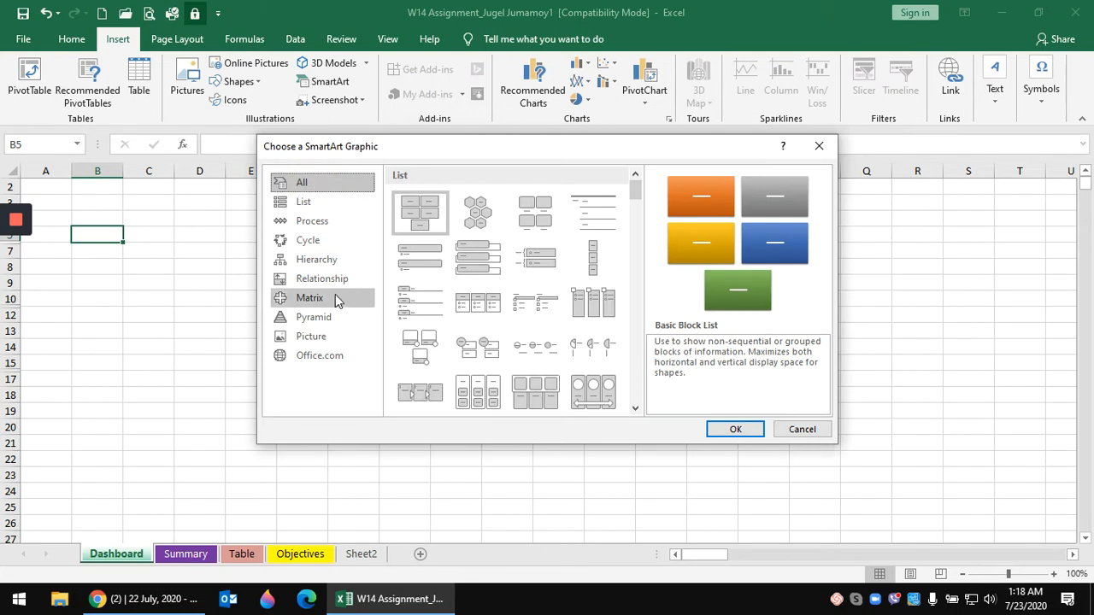
{"action": "left_click", "coordinate": [476, 263]}
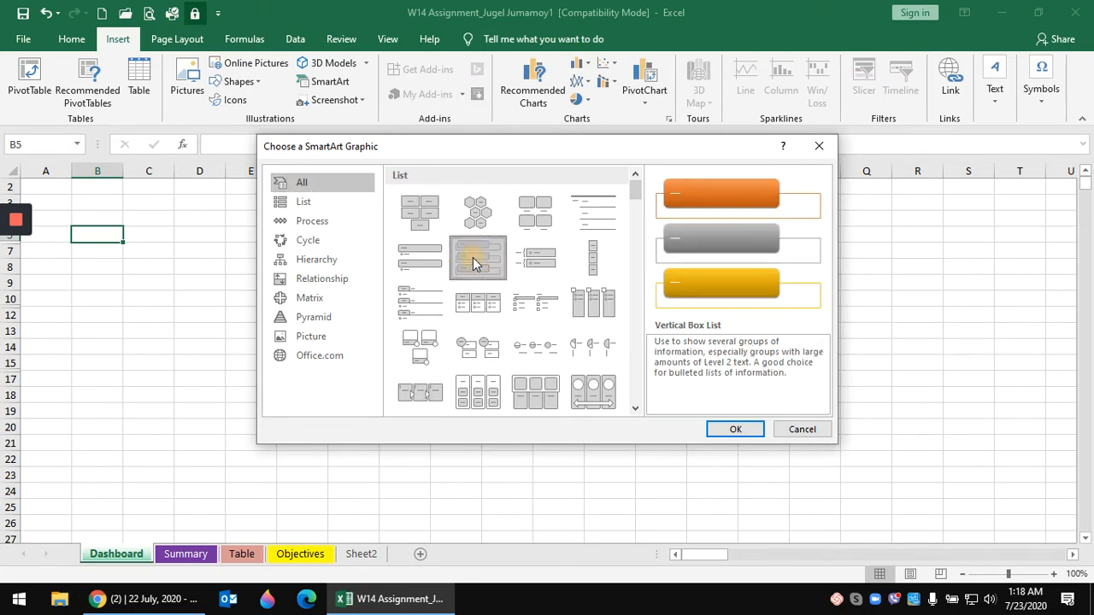
{"action": "left_click", "coordinate": [733, 430]}
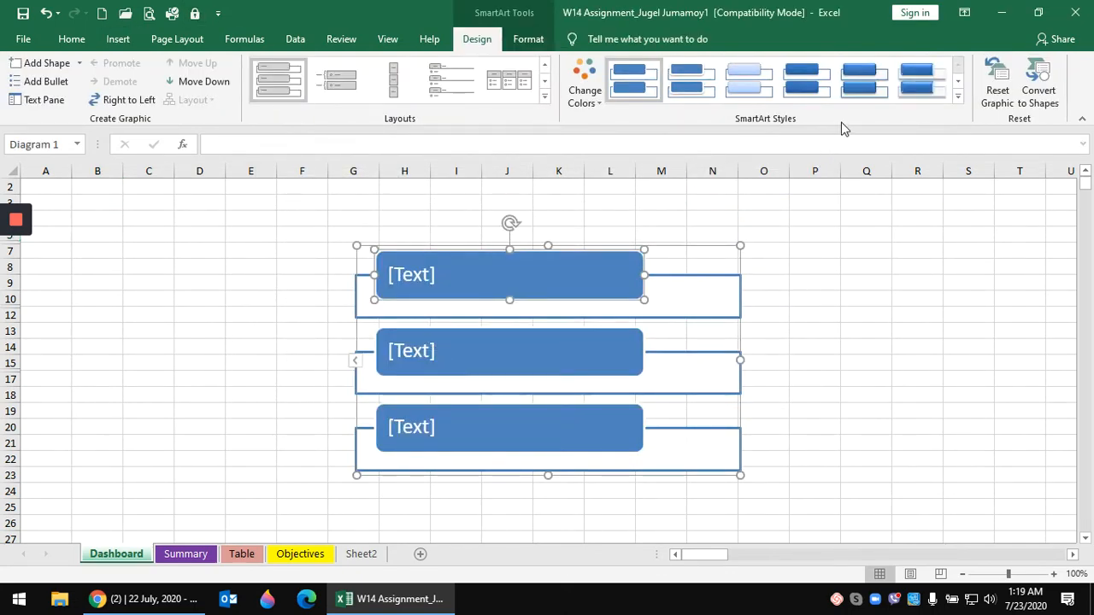
{"action": "left_click", "coordinate": [915, 91]}
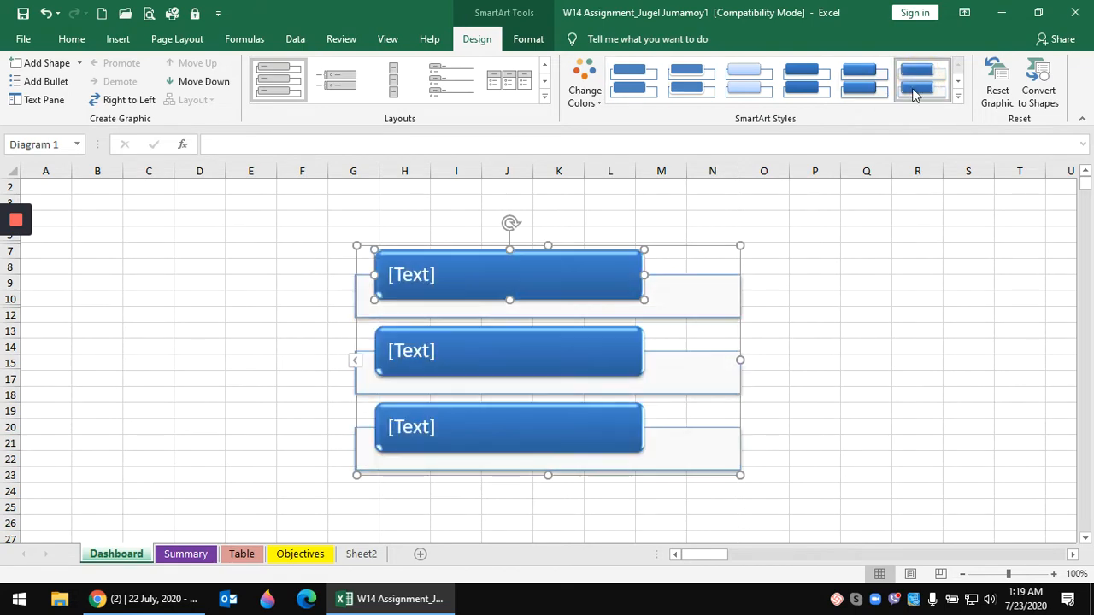
- Ungroup the SmartArt twice so it becomes separate individual shapes
{"action": "right_click", "coordinate": [700, 249]}
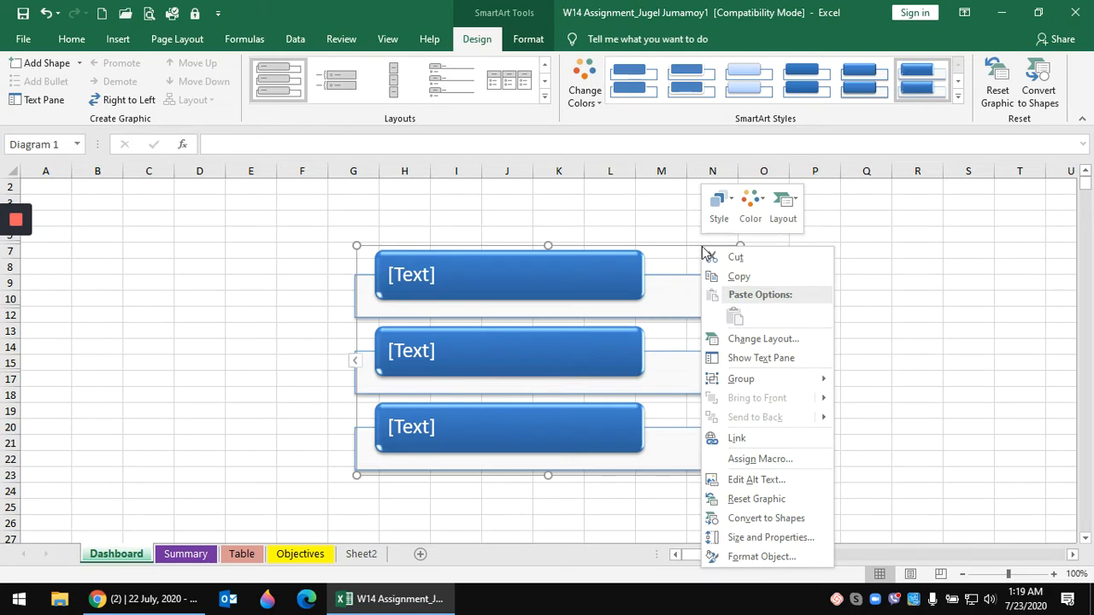
{"action": "left_click", "coordinate": [688, 336]}
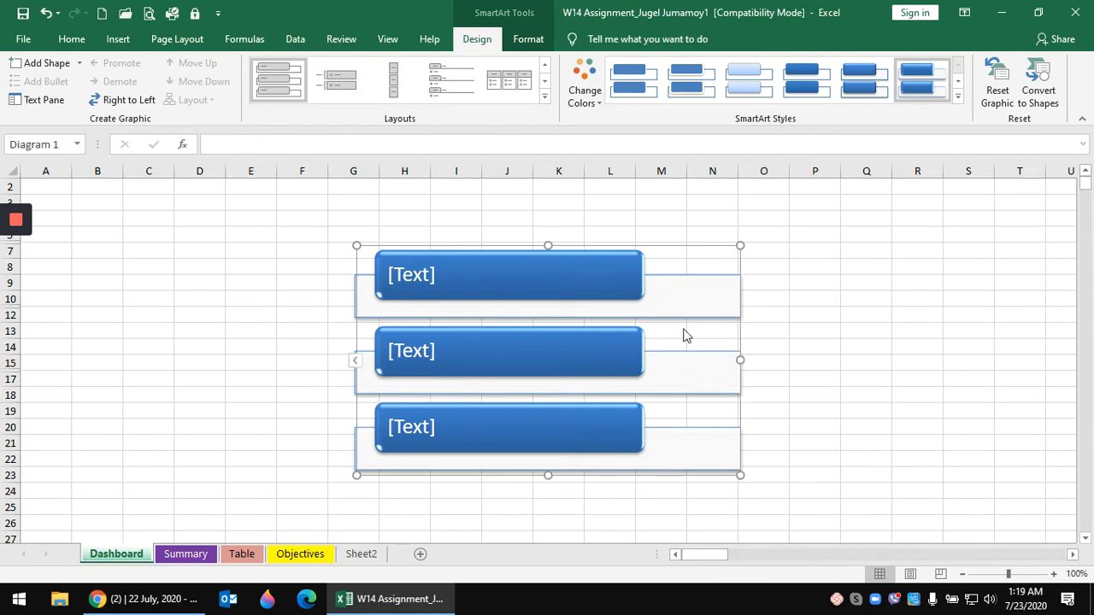
{"action": "right_click", "coordinate": [740, 328]}
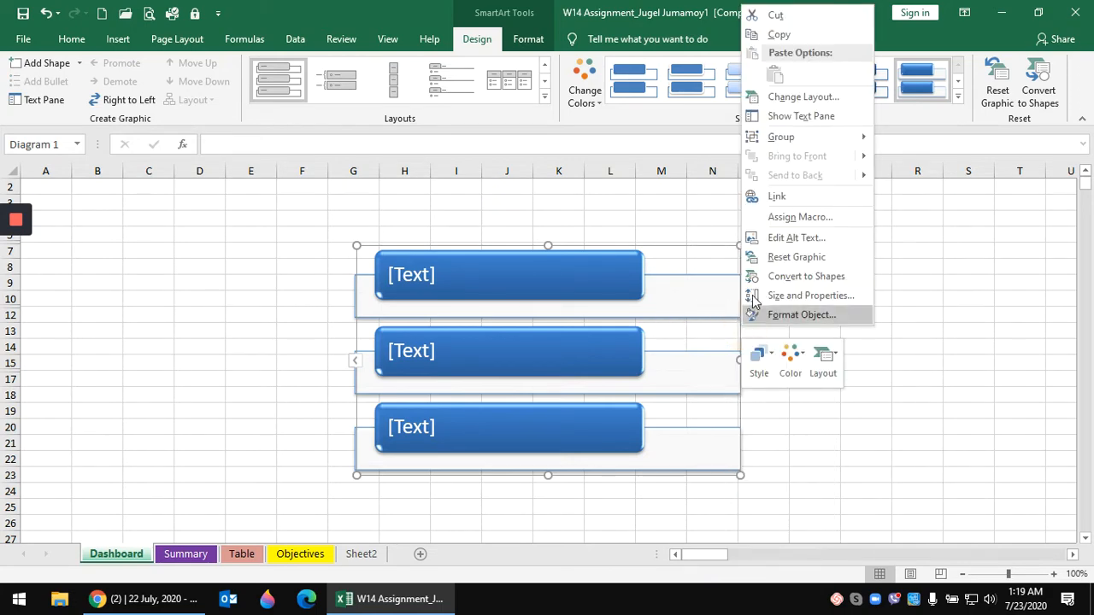
{"action": "mouse_move", "coordinate": [800, 142]}
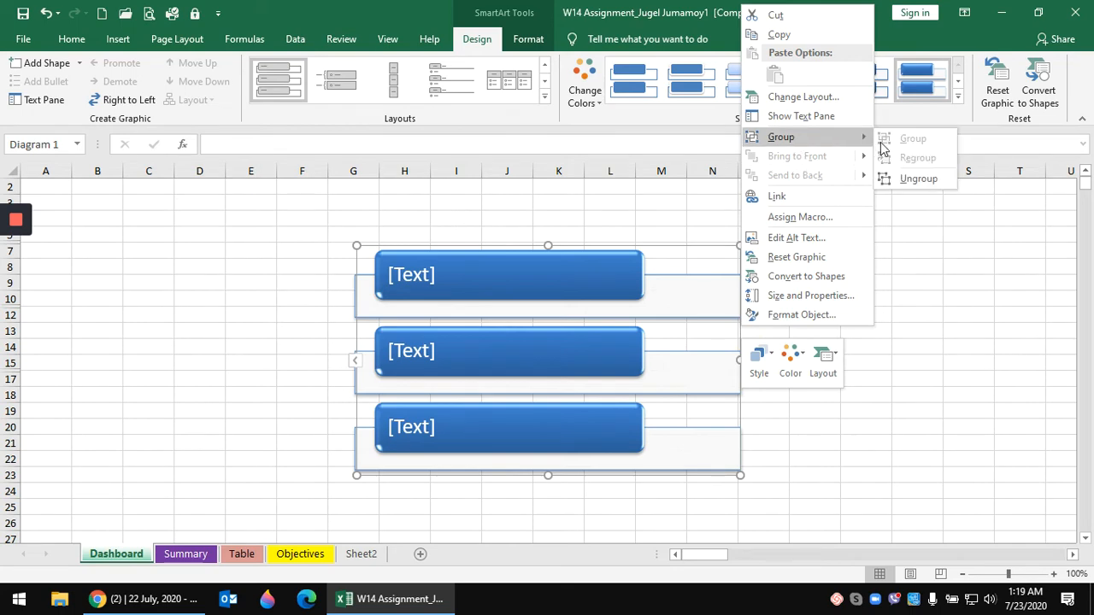
{"action": "left_click", "coordinate": [911, 179]}
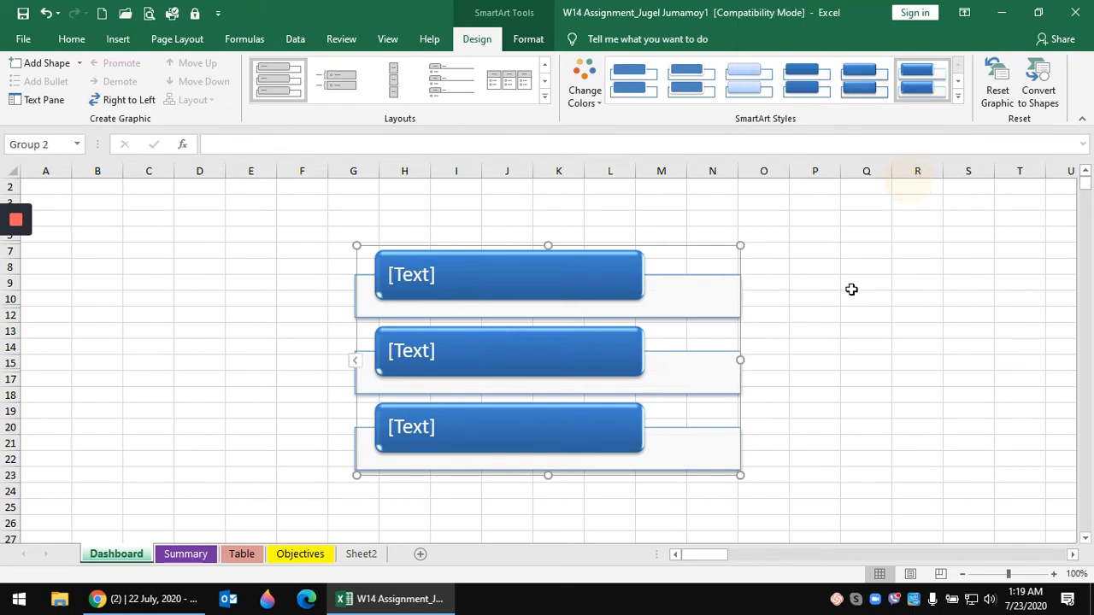
{"action": "right_click", "coordinate": [746, 340]}
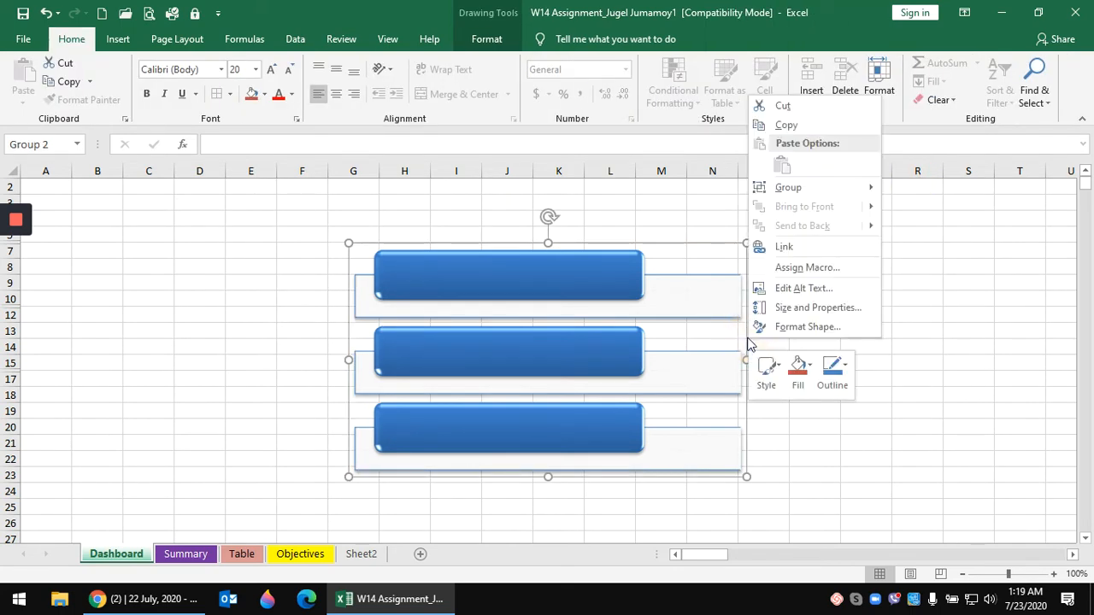
{"action": "mouse_move", "coordinate": [800, 186]}
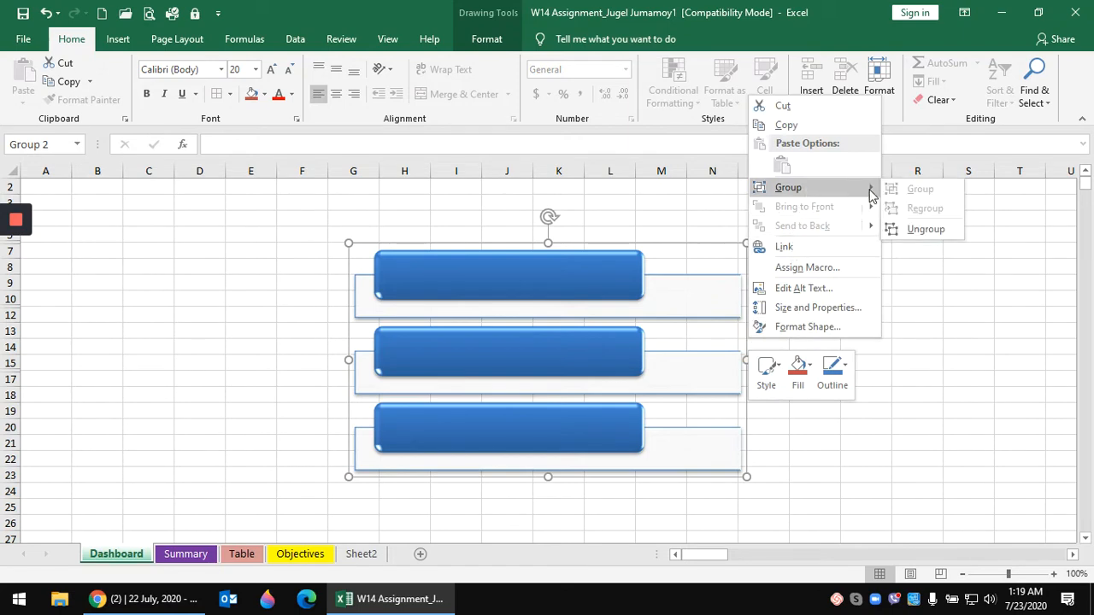
{"action": "left_click", "coordinate": [914, 226]}
{"action": "left_click", "coordinate": [720, 273]}
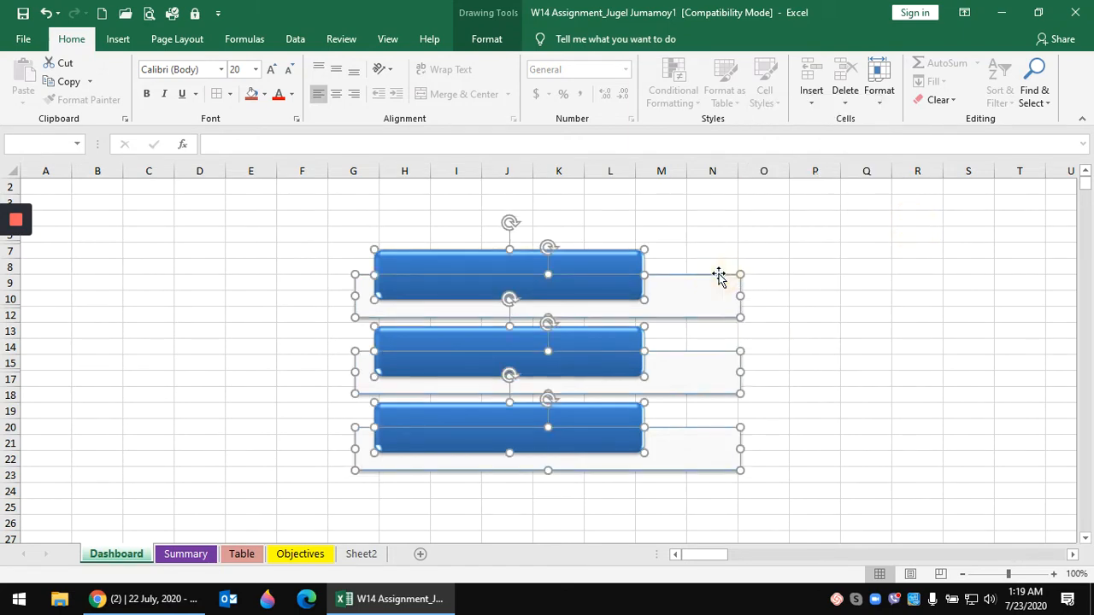
{"action": "left_click", "coordinate": [802, 248]}
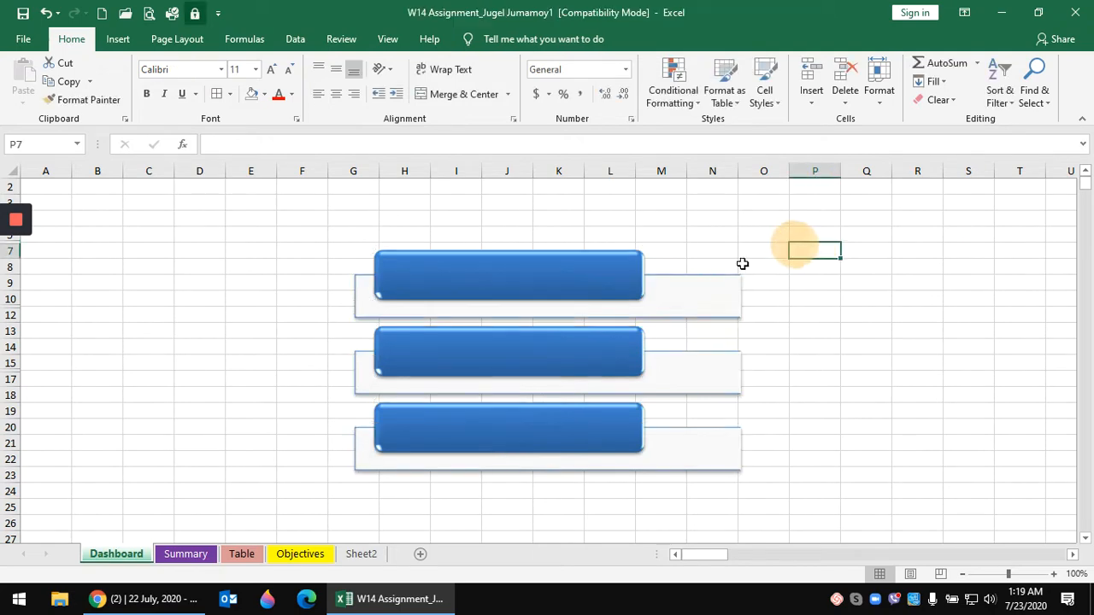
- Delete the three white background boxes and select the three blue boxes
{"action": "left_click", "coordinate": [715, 280]}
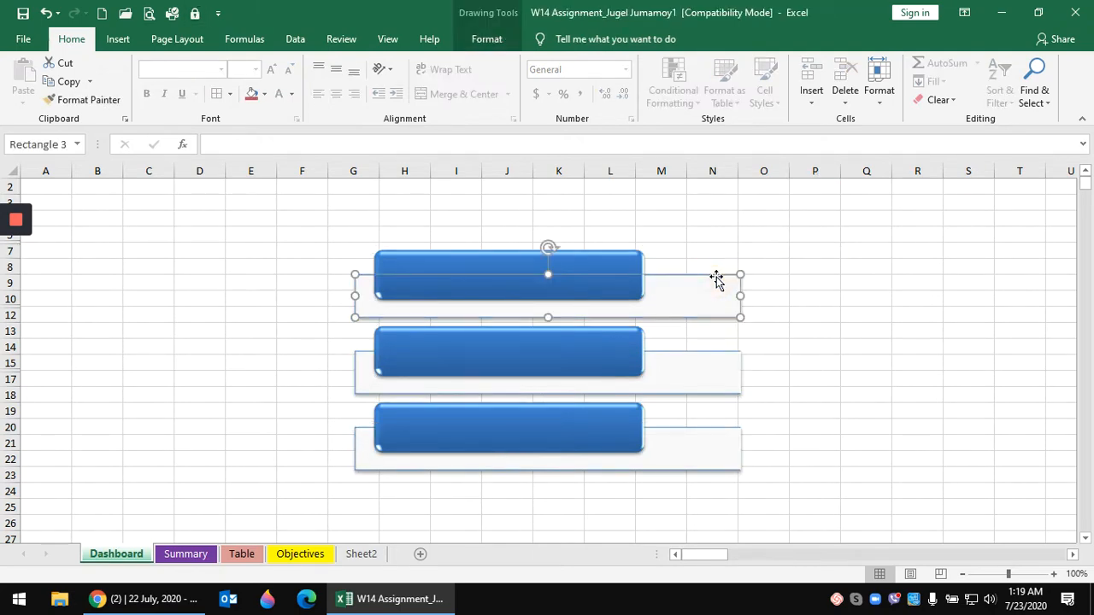
{"action": "key", "text": "Delete"}
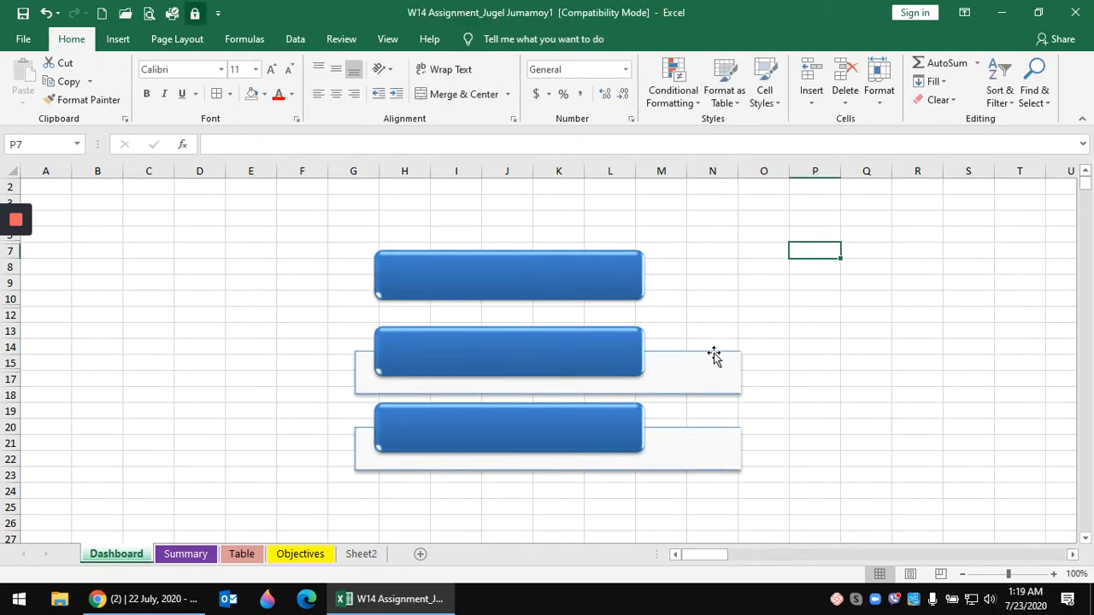
{"action": "left_click", "coordinate": [714, 355]}
{"action": "key", "text": "Delete"}
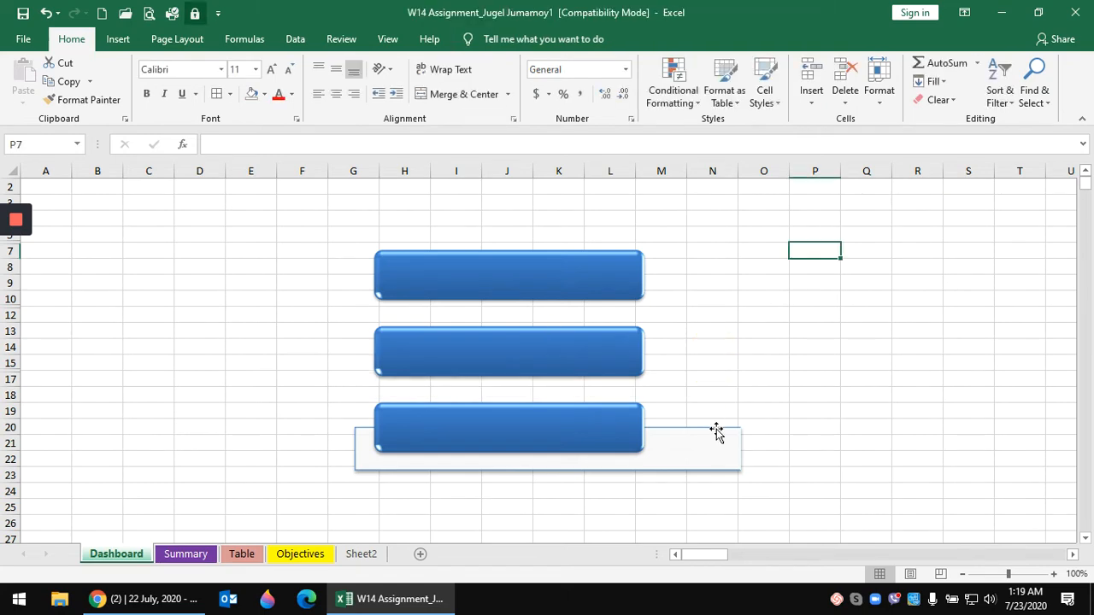
{"action": "left_click", "coordinate": [716, 432]}
{"action": "key", "text": "Delete"}
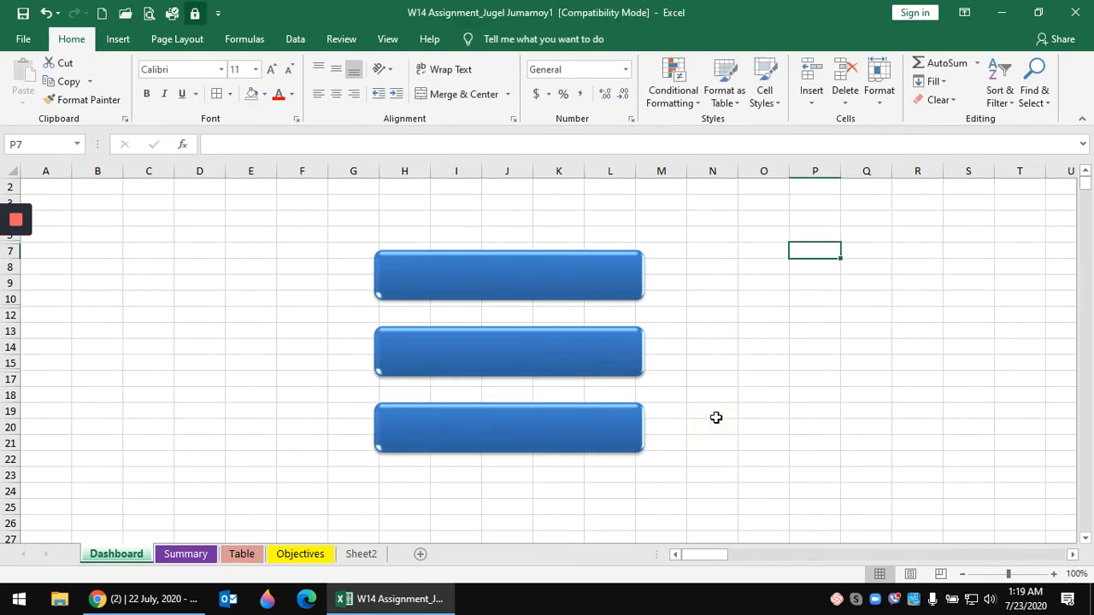
{"action": "left_click", "coordinate": [598, 286]}
{"action": "left_click", "coordinate": [605, 360], "text": "shift"}
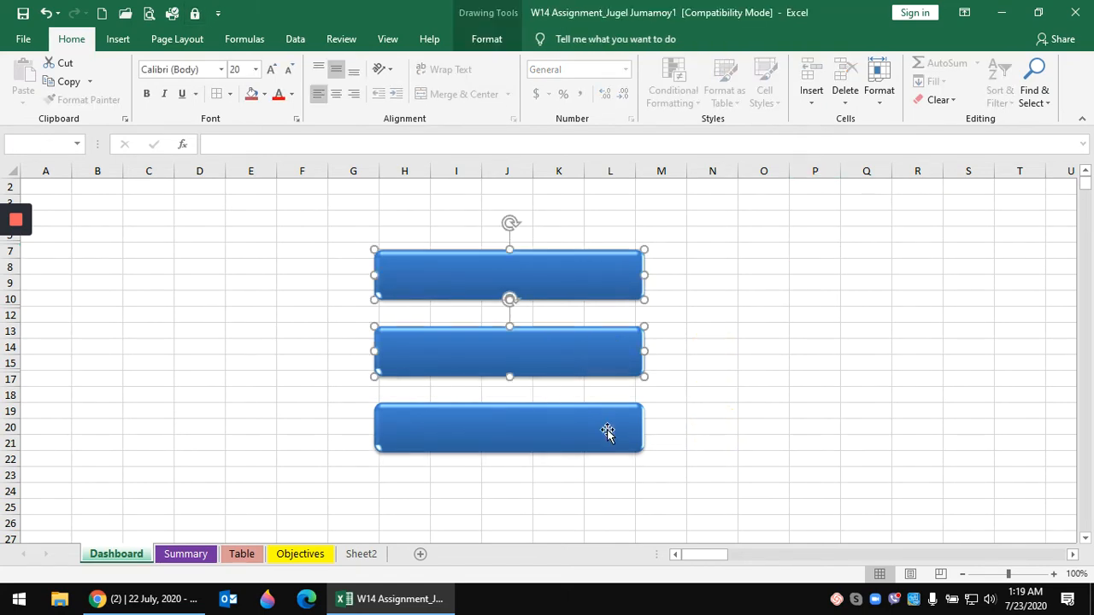
{"action": "left_click", "coordinate": [609, 434], "text": "shift"}
- Move the blue boxes left, narrow them to end near column E, and copy them to columns G–J
{"action": "left_click_drag", "start_coordinate": [488, 293], "coordinate": [183, 246]}
{"action": "left_click_drag", "start_coordinate": [342, 238], "coordinate": [280, 242]}
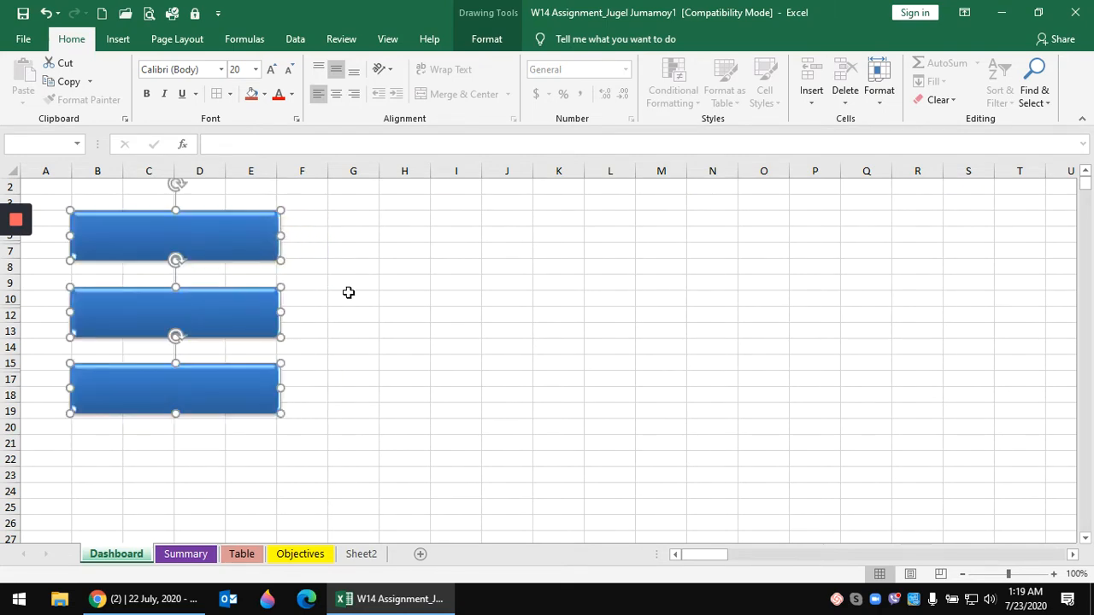
{"action": "right_click", "coordinate": [268, 238]}
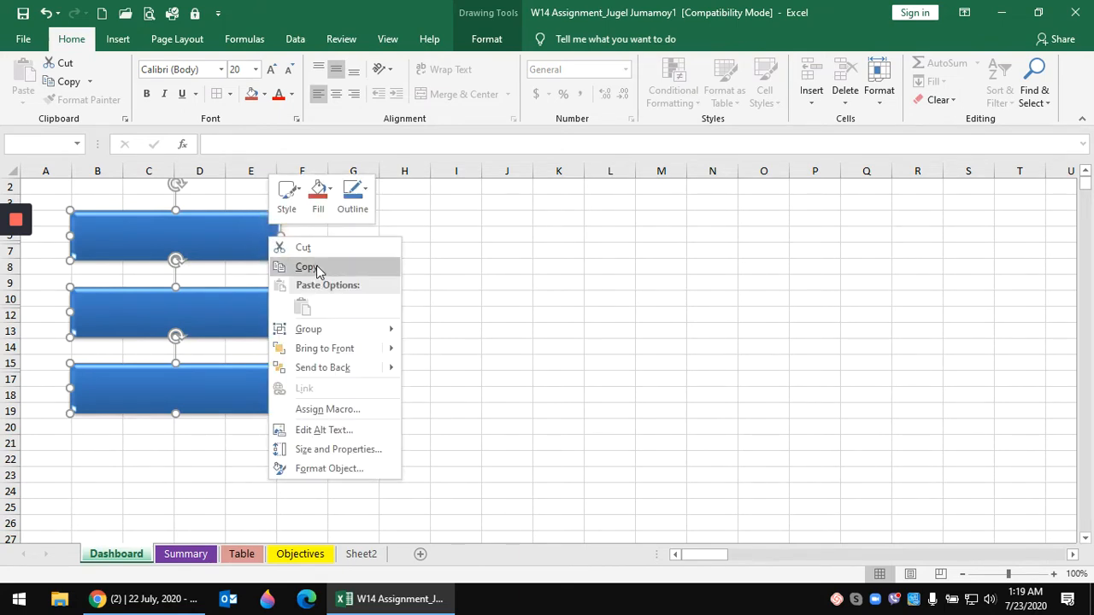
{"action": "left_click", "coordinate": [310, 266]}
{"action": "right_click", "coordinate": [270, 240]}
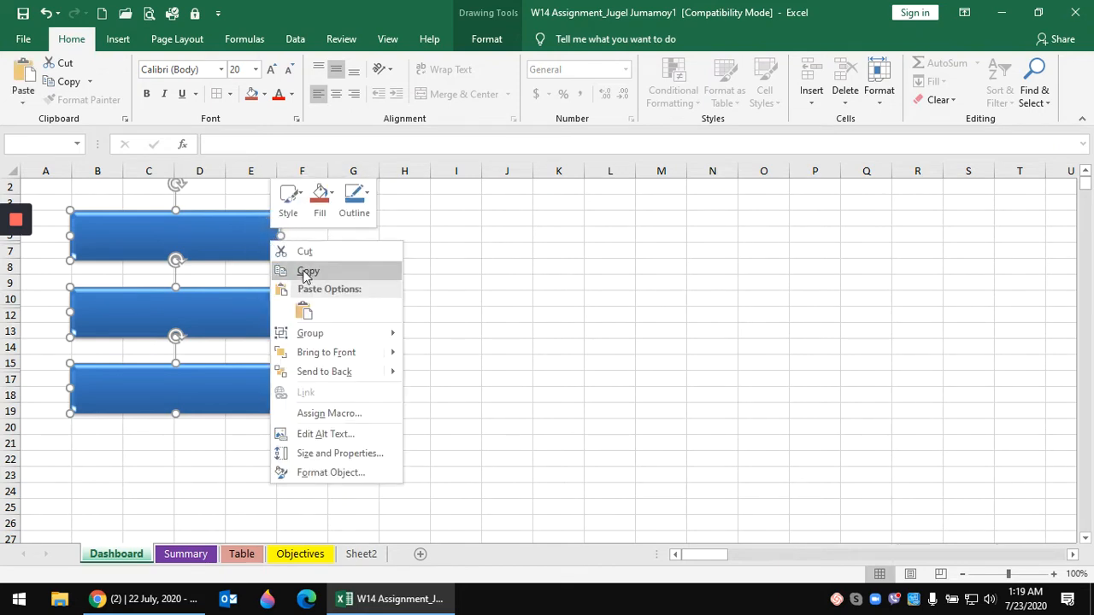
{"action": "left_click", "coordinate": [307, 315]}
{"action": "left_click_drag", "start_coordinate": [256, 235], "coordinate": [517, 237]}
- Paste a second copy of the three blue boxes into columns L–O
{"action": "right_click", "coordinate": [502, 231]}
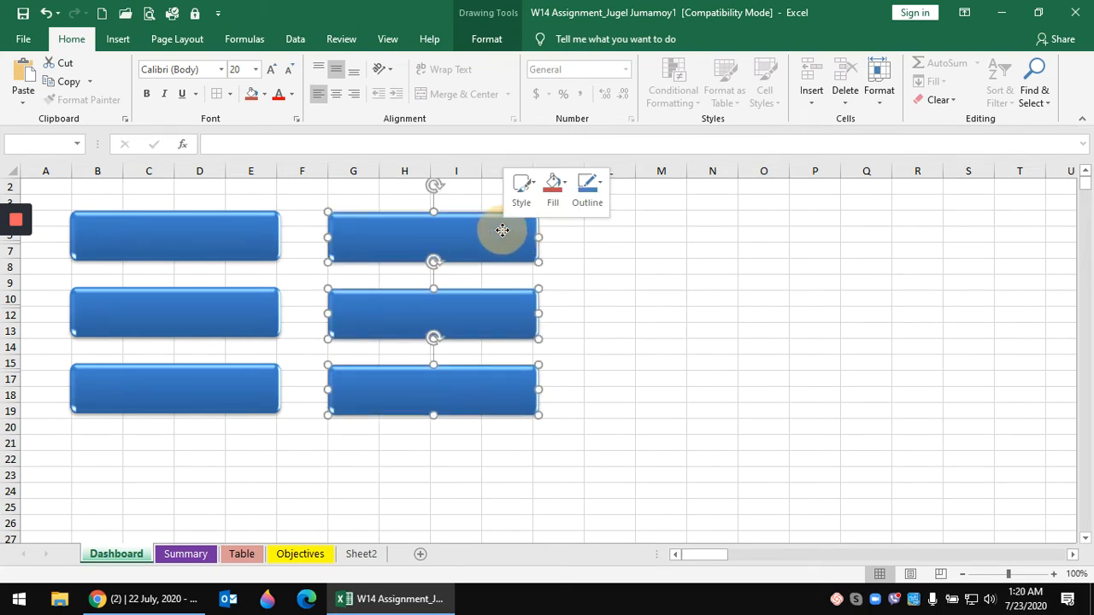
{"action": "left_click", "coordinate": [536, 298]}
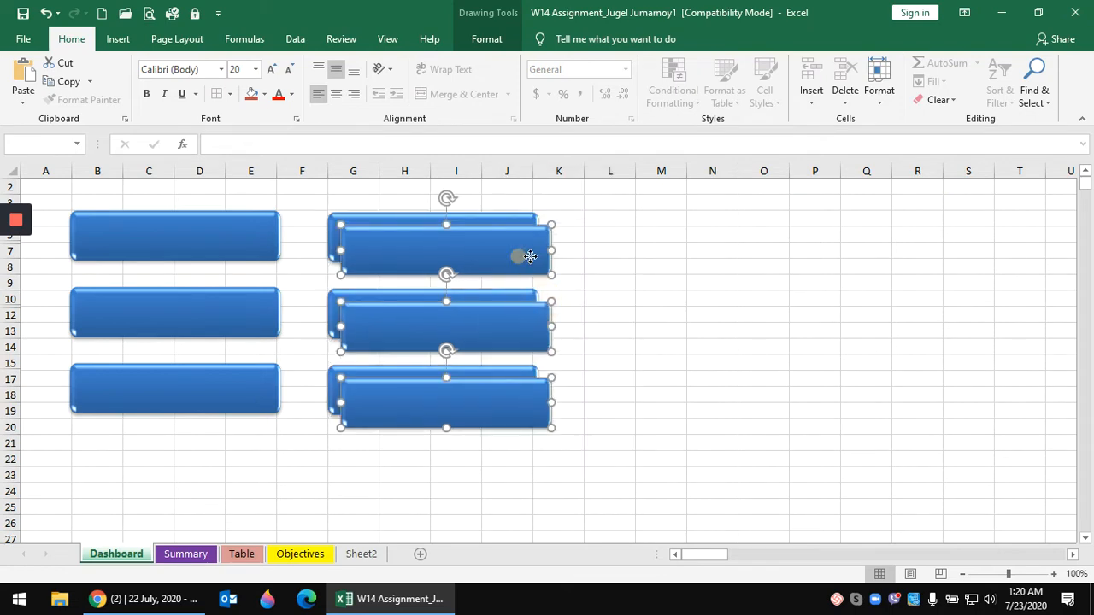
{"action": "left_click_drag", "start_coordinate": [521, 255], "coordinate": [765, 243]}
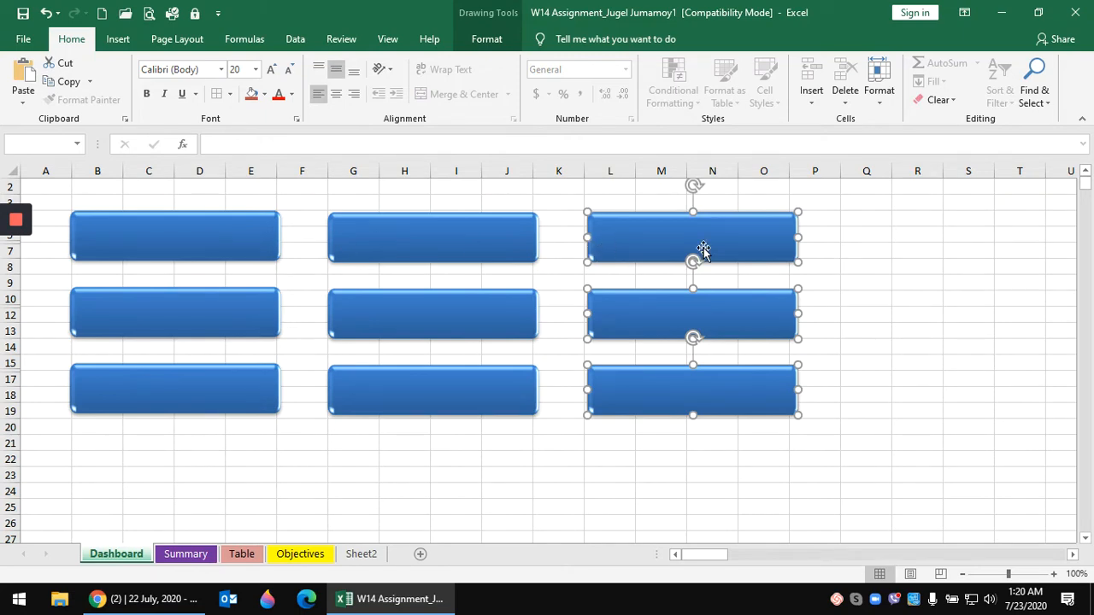
{"action": "left_click", "coordinate": [478, 457]}
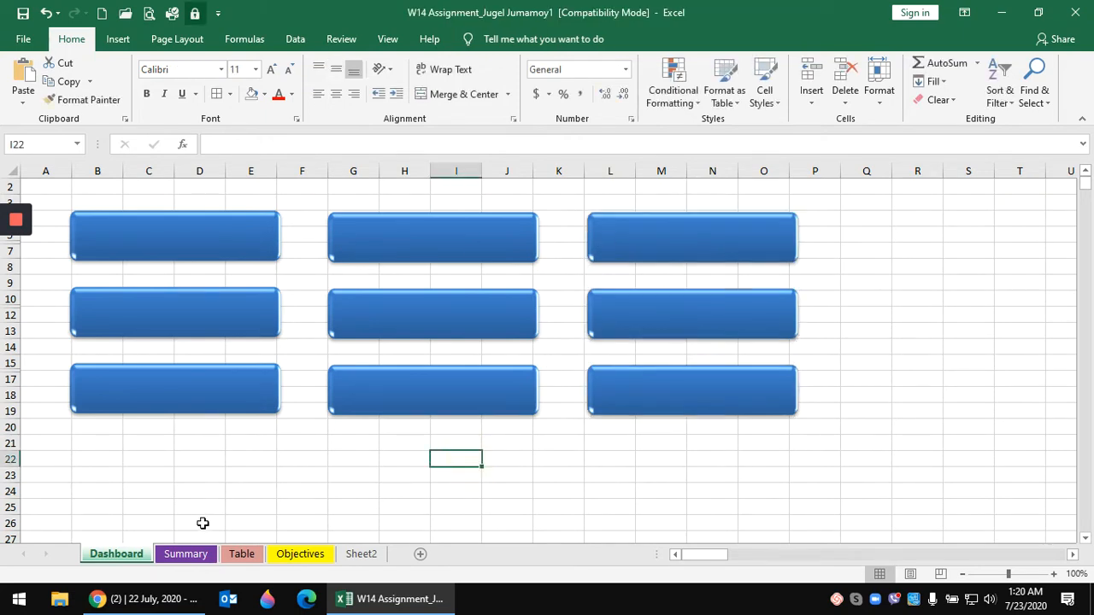
{"action": "left_click", "coordinate": [184, 554]}
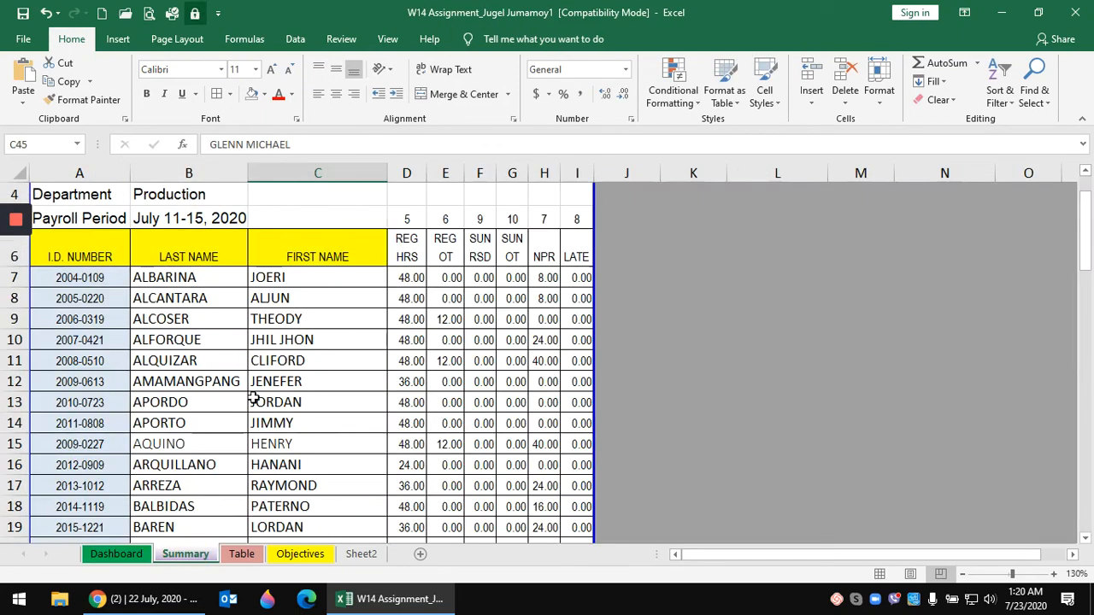
{"action": "left_click", "coordinate": [98, 254]}
{"action": "left_click", "coordinate": [201, 254]}
{"action": "left_click", "coordinate": [357, 252]}
{"action": "left_click", "coordinate": [411, 246]}
{"action": "left_click", "coordinate": [442, 247]}
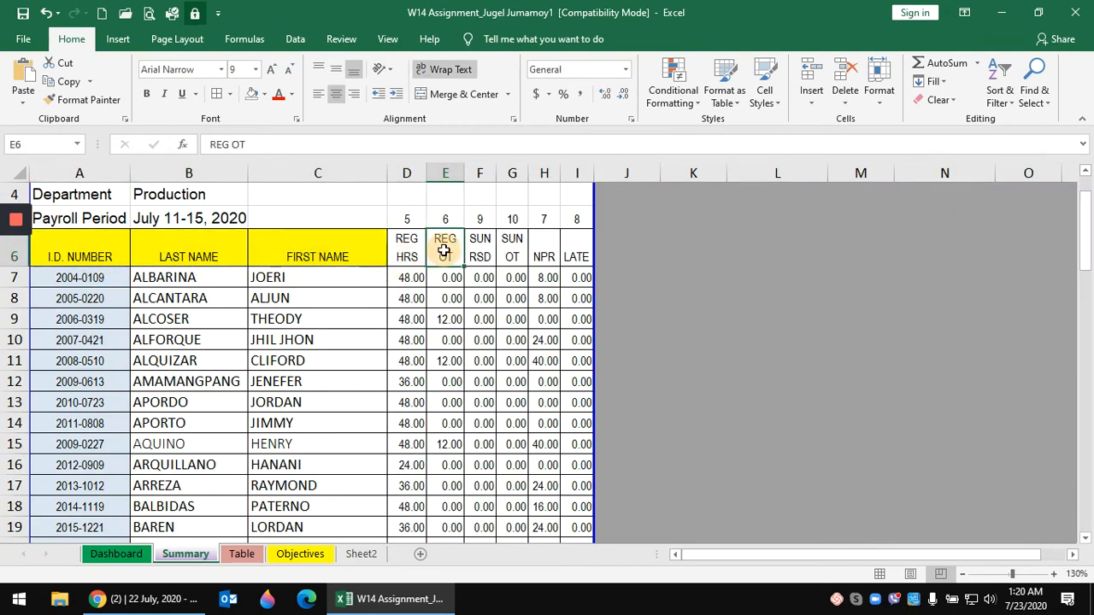
{"action": "left_click", "coordinate": [482, 242]}
{"action": "left_click", "coordinate": [513, 250]}
{"action": "left_click", "coordinate": [545, 249]}
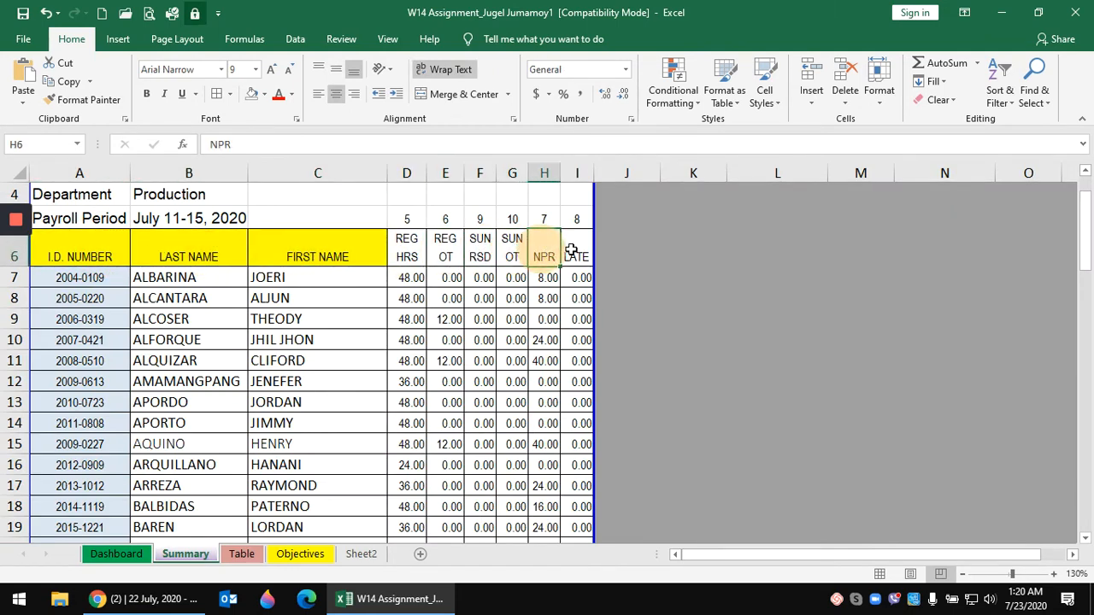
{"action": "left_click", "coordinate": [577, 251]}
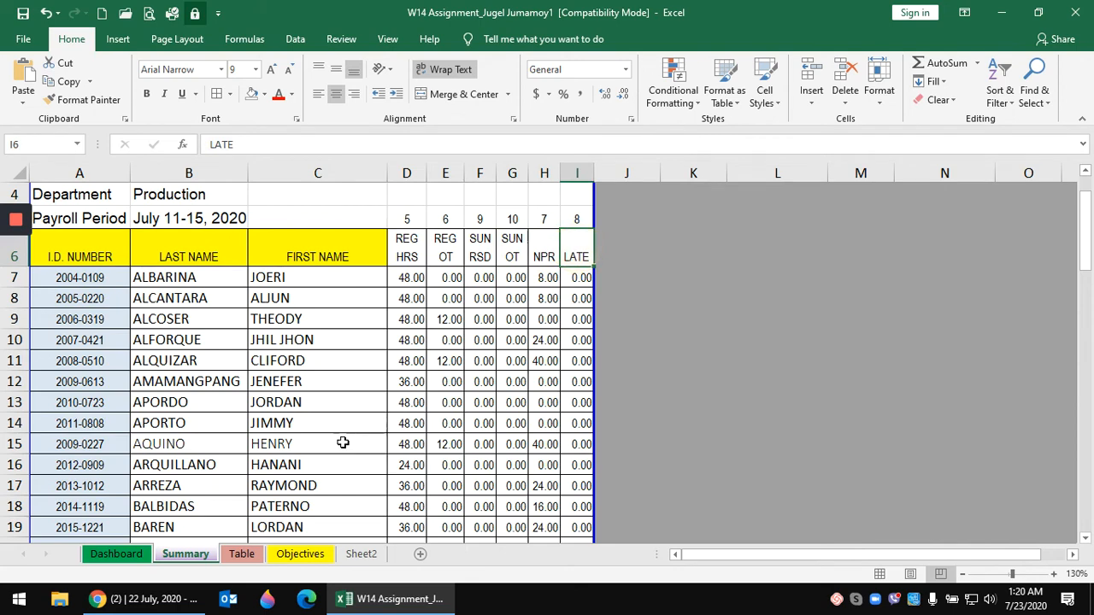
{"action": "left_click", "coordinate": [117, 554]}
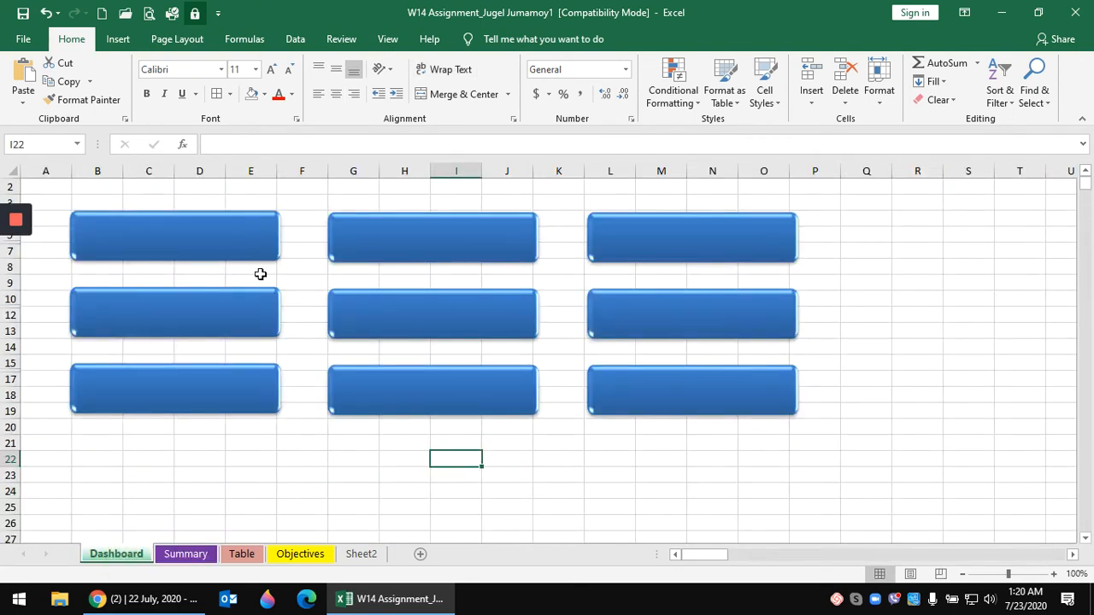
{"action": "left_click", "coordinate": [283, 455]}
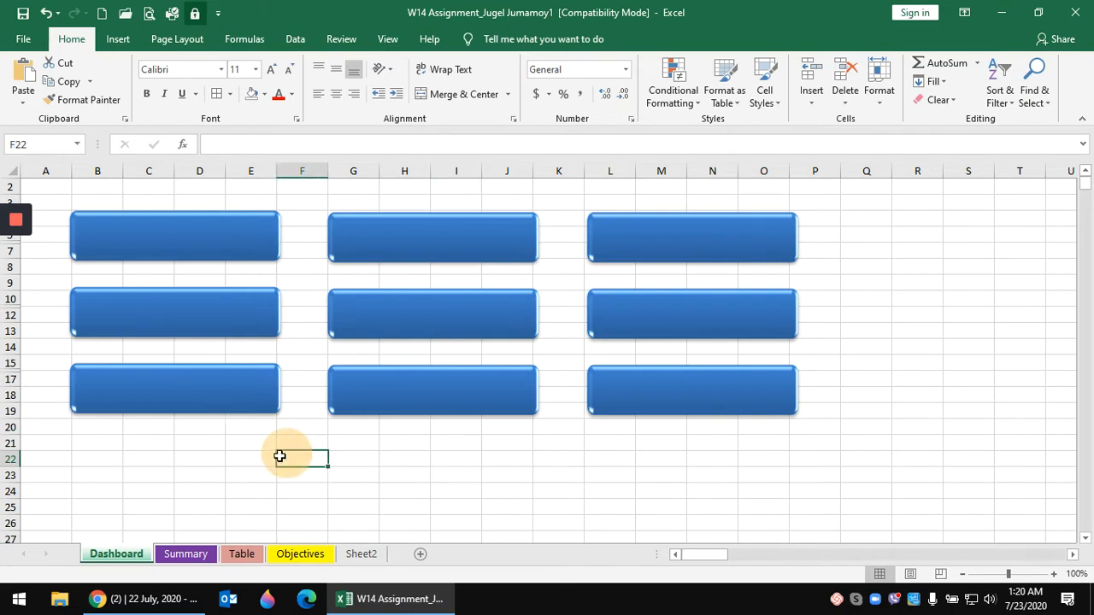
{"action": "left_click", "coordinate": [212, 234]}
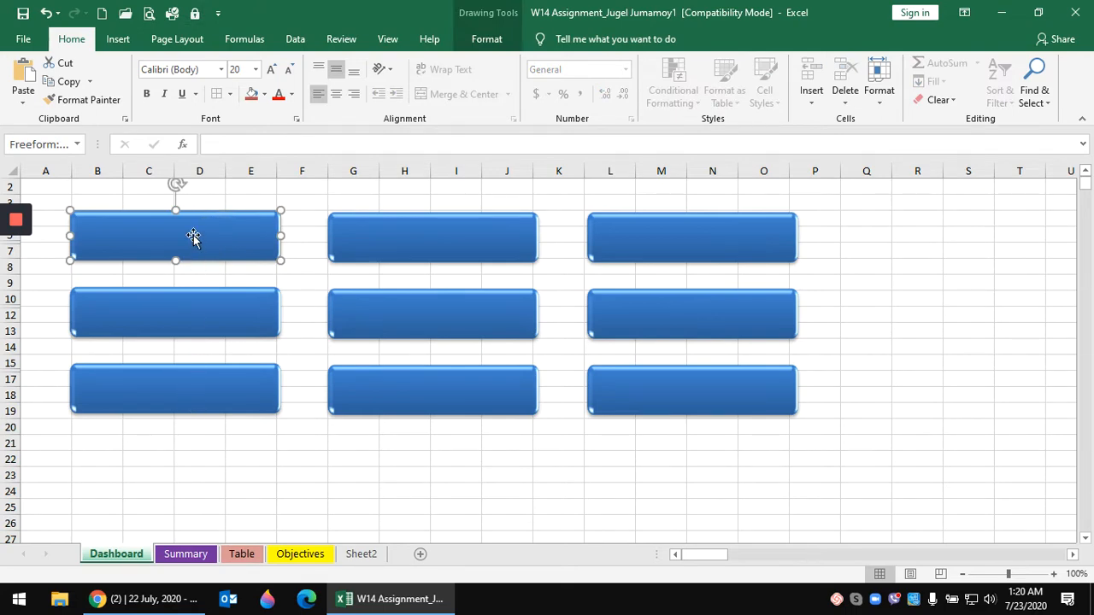
- Link the top-left Dashboard box to =Summary!A6 so it shows I.D. NUMBER
{"action": "left_click", "coordinate": [221, 143]}
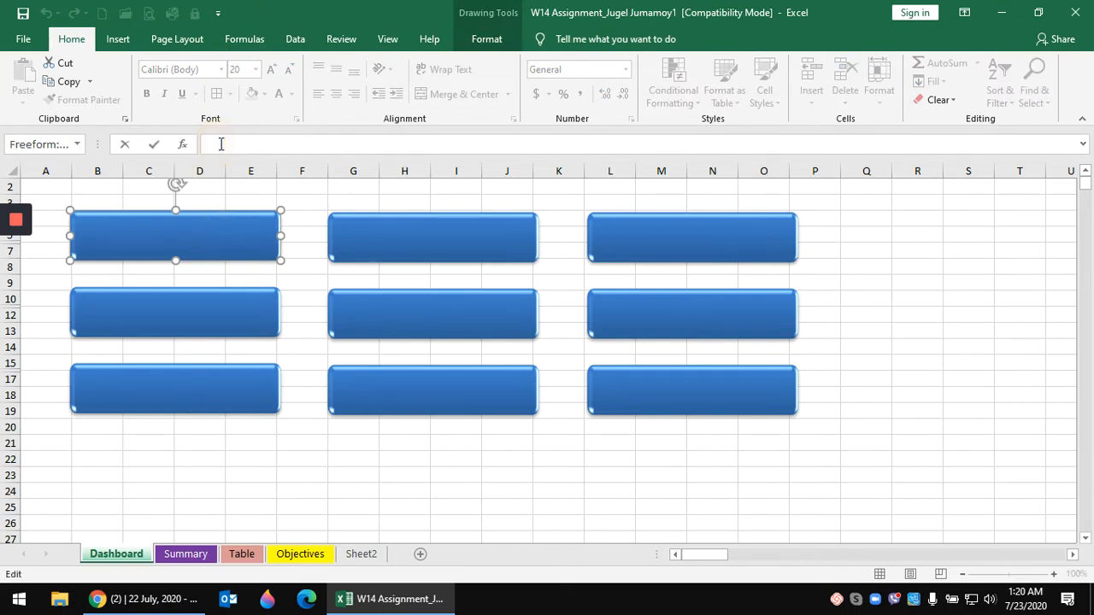
{"action": "type", "text": "="}
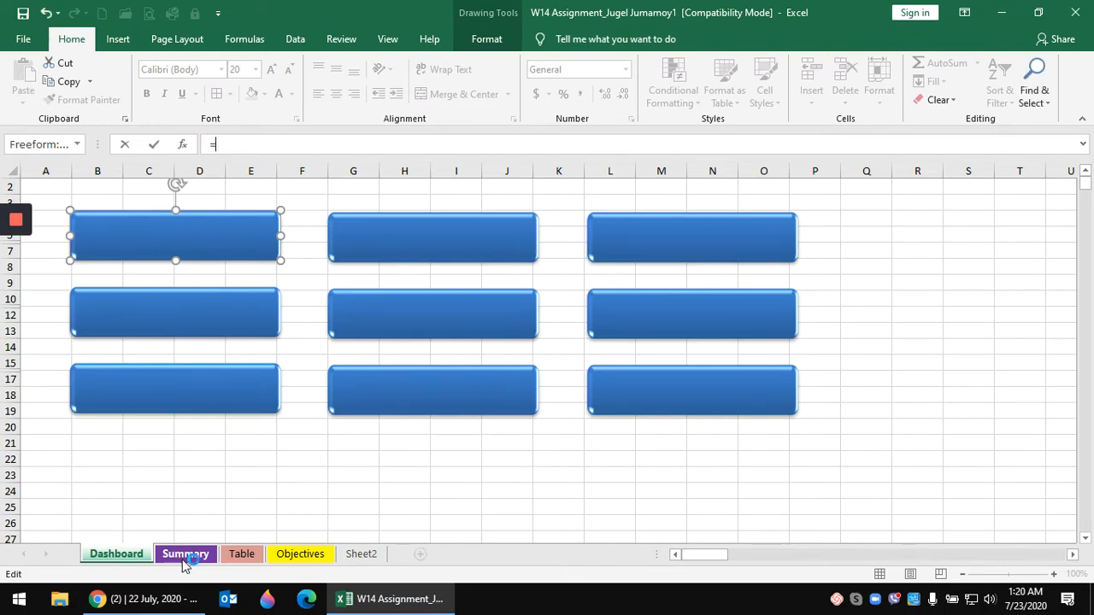
{"action": "left_click", "coordinate": [185, 554]}
{"action": "scroll", "coordinate": [214, 425], "scroll_direction": "up", "scroll_amount": 1}
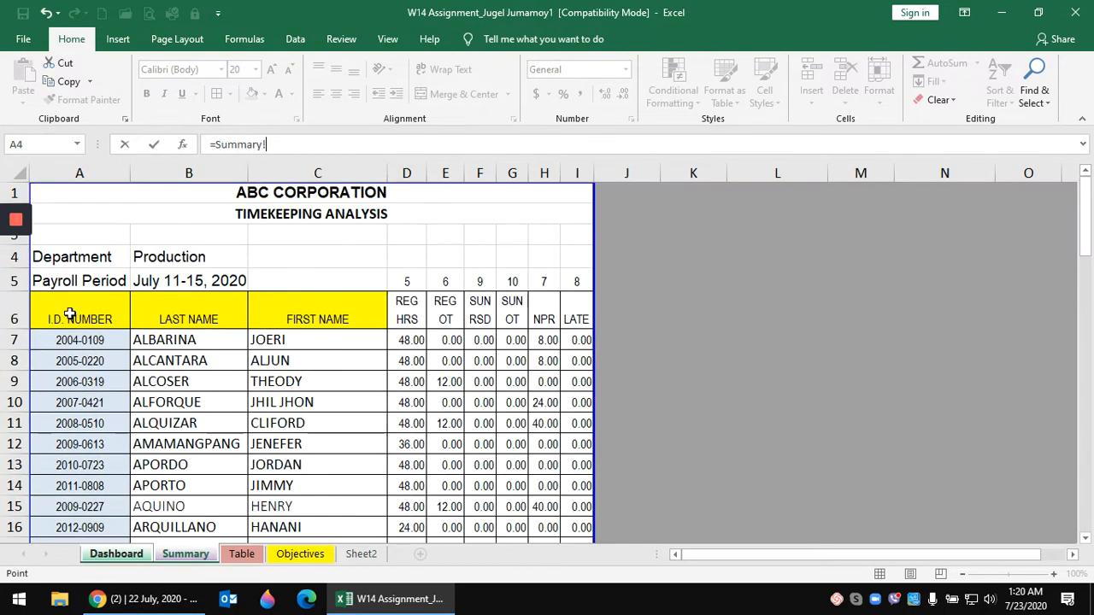
{"action": "left_click", "coordinate": [70, 314]}
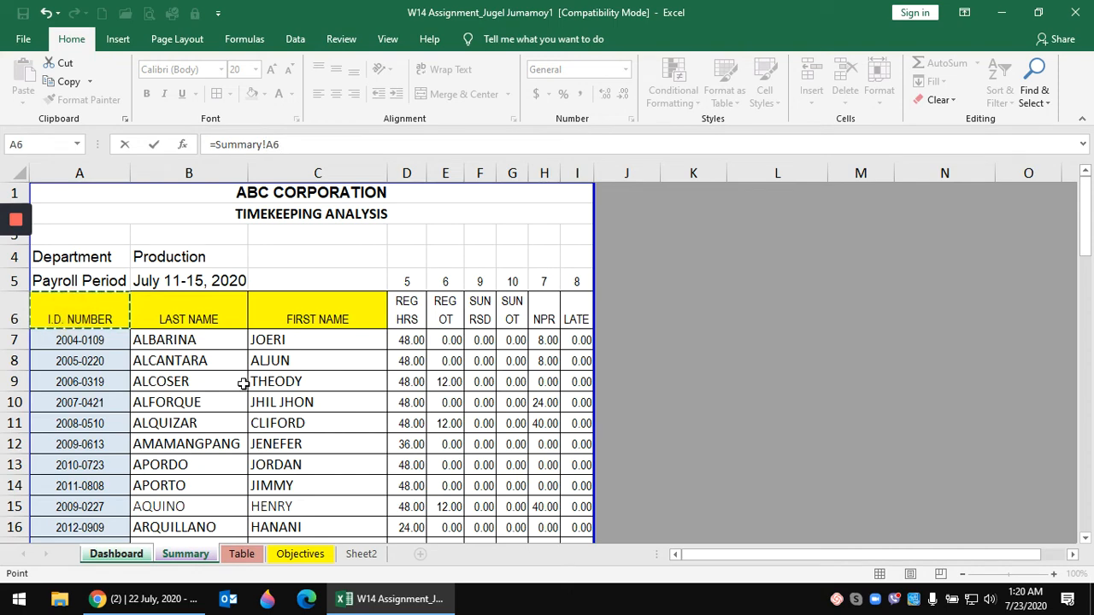
{"action": "key", "text": "Return"}
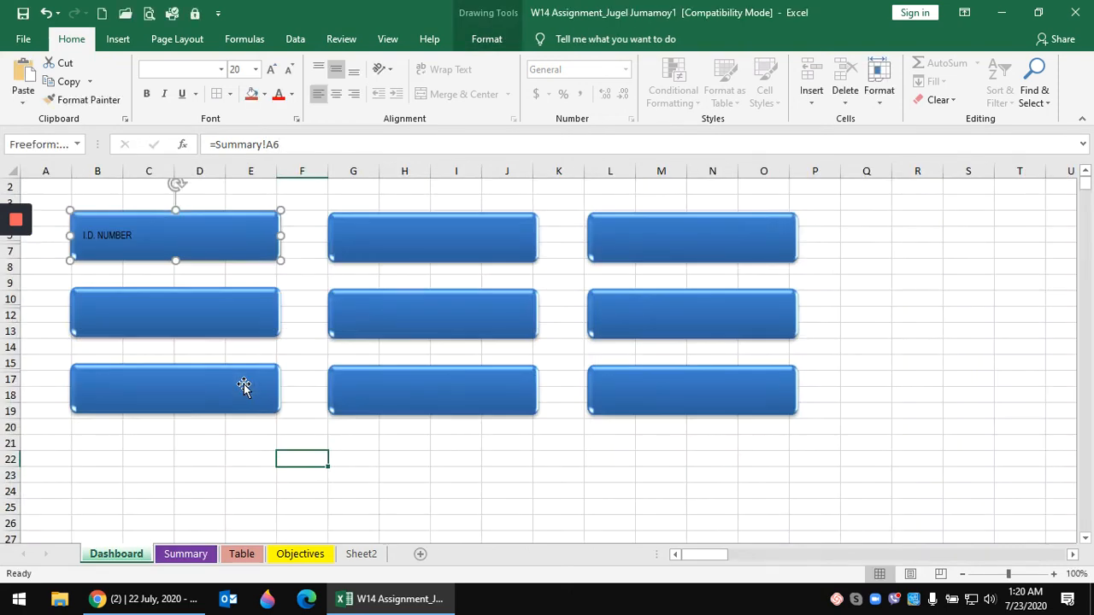
- On the Summary sheet, retype header cell A6 as 'BADGE NO.'
{"action": "left_click", "coordinate": [177, 555]}
{"action": "left_click", "coordinate": [89, 313]}
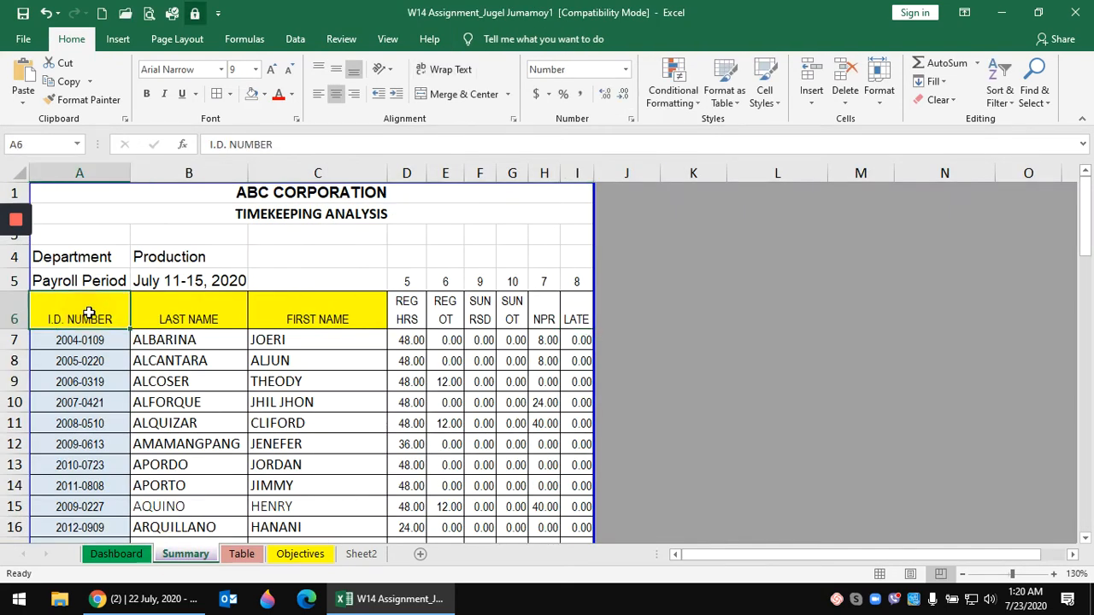
{"action": "type", "text": "BADG"}
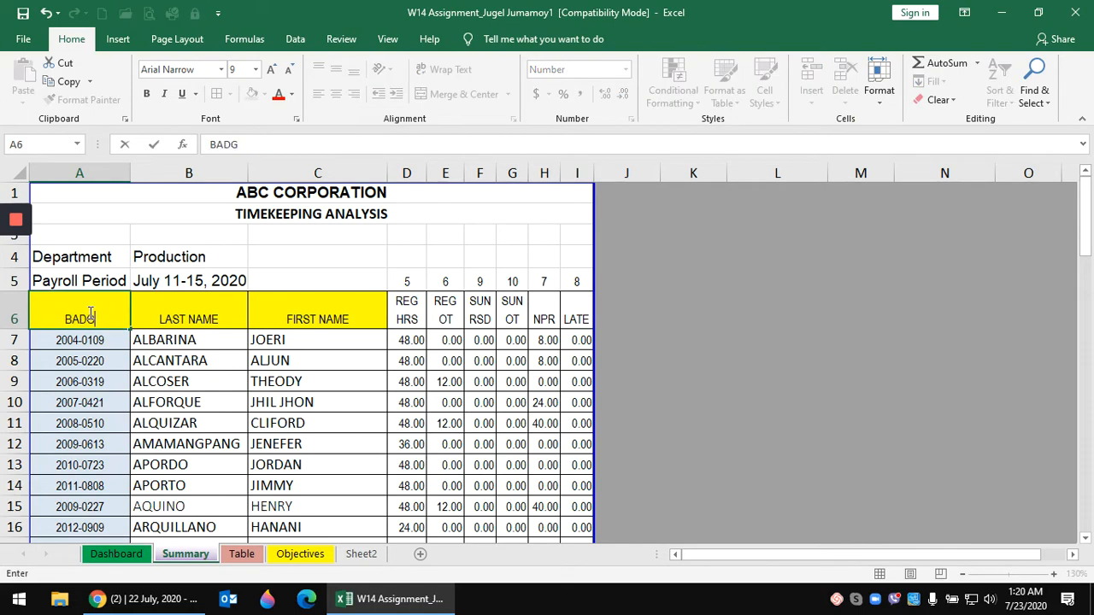
{"action": "type", "text": "E NO."}
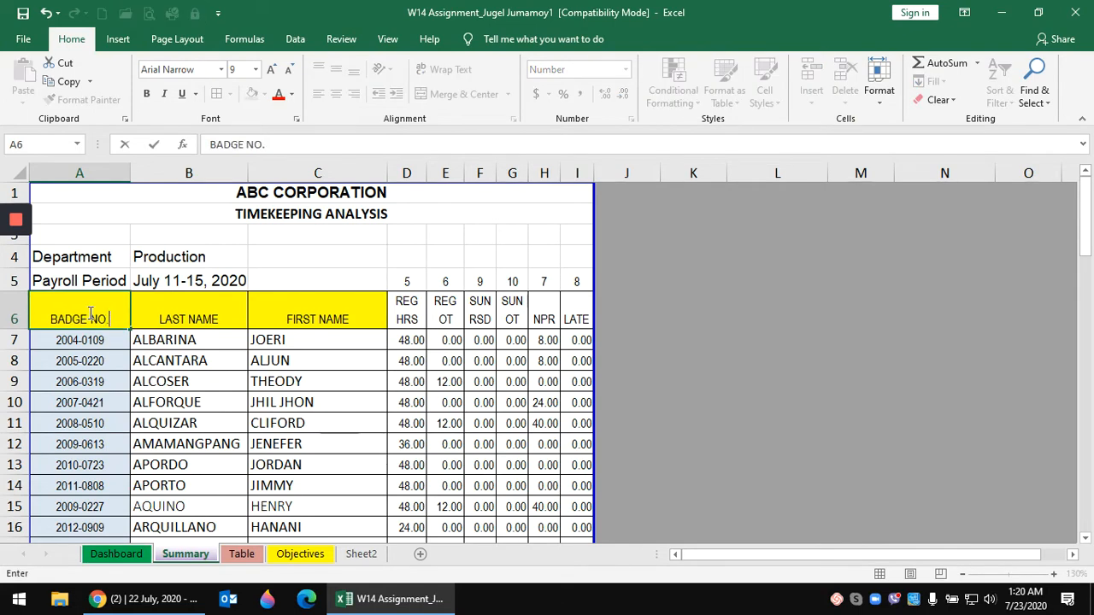
- Commit 'BADGE NO.' in Summary A6 and return to the Dashboard sheet
{"action": "key", "text": "Return"}
{"action": "left_click", "coordinate": [261, 411]}
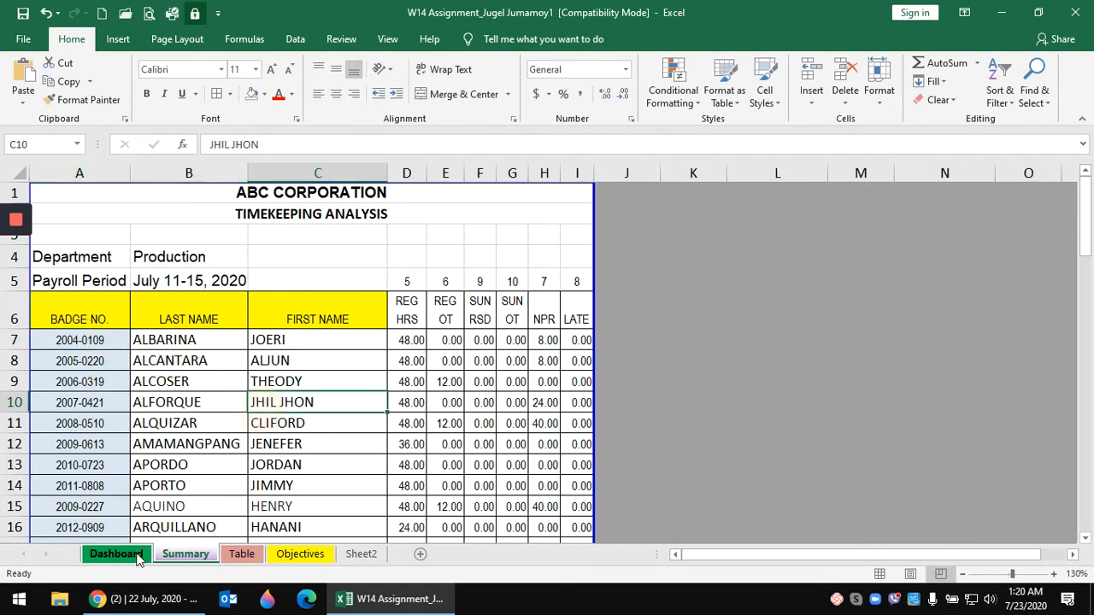
{"action": "left_click", "coordinate": [117, 554]}
- Format the BADGE NO. box text as centred 20-point Arial Rounded MT Bold
{"action": "left_click", "coordinate": [145, 245]}
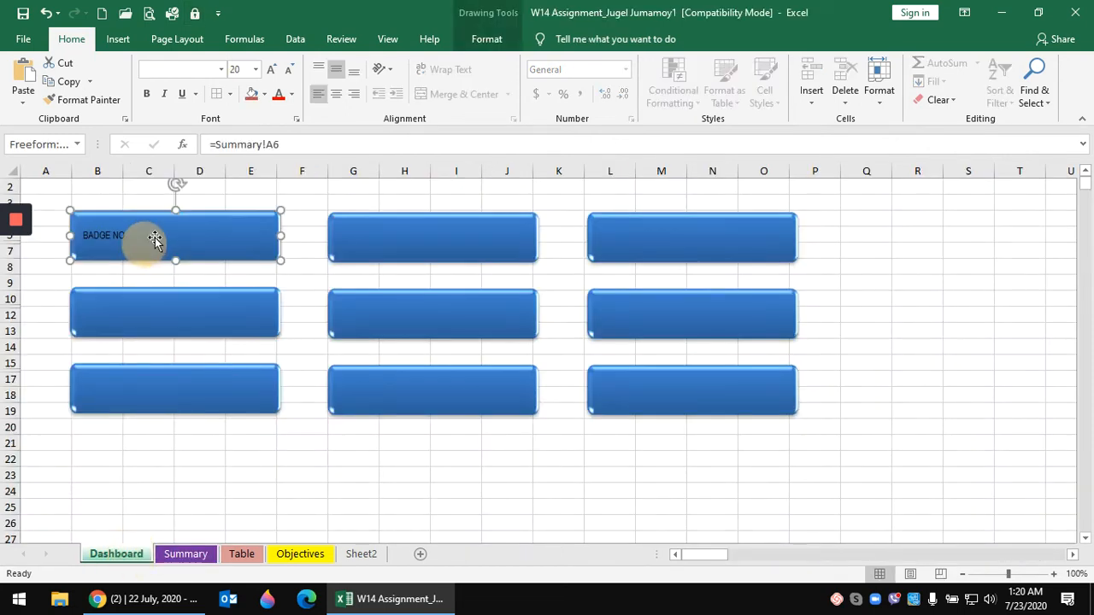
{"action": "left_click", "coordinate": [256, 69]}
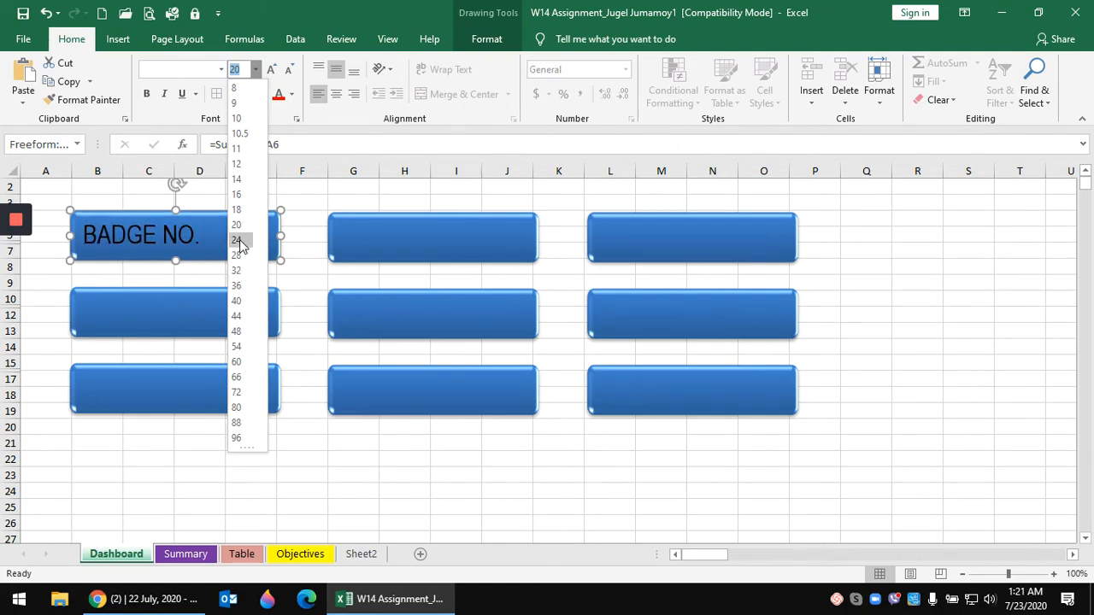
{"action": "left_click", "coordinate": [240, 242]}
{"action": "left_click", "coordinate": [221, 69]}
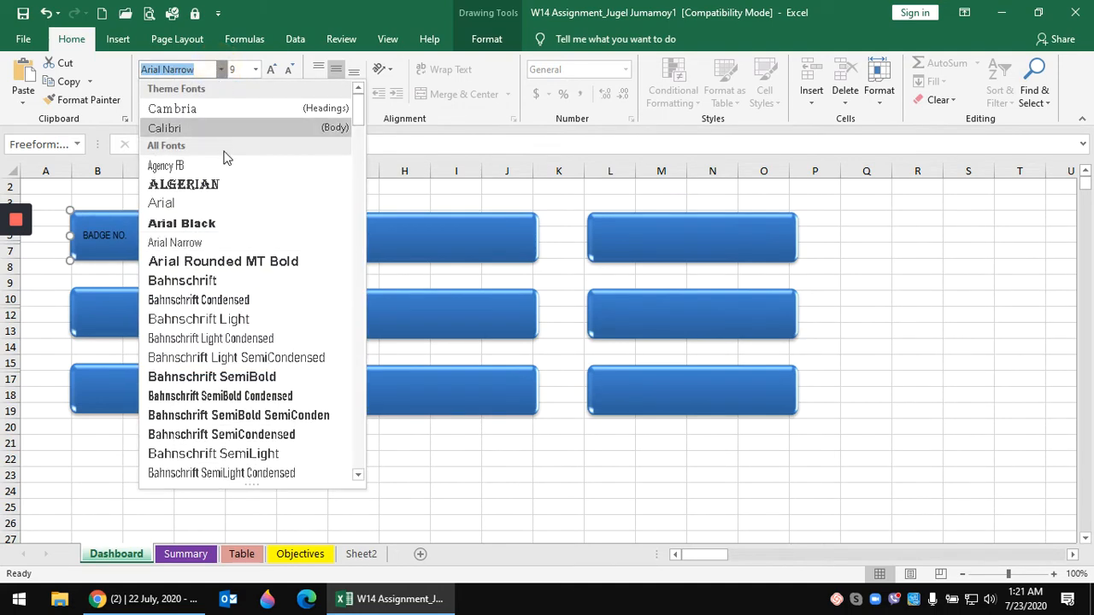
{"action": "left_click", "coordinate": [205, 262]}
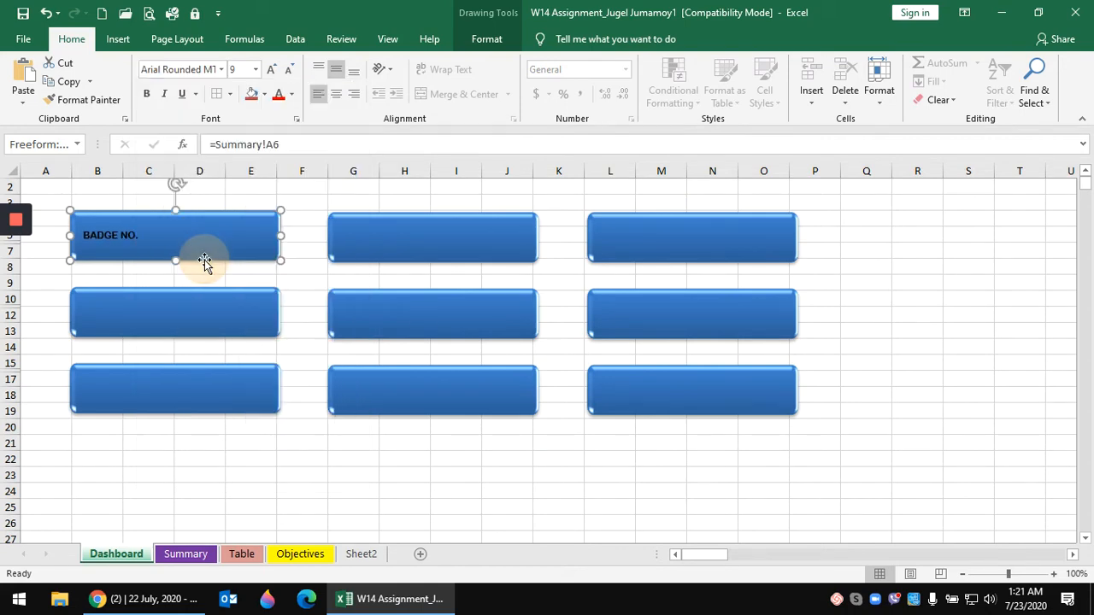
{"action": "left_click", "coordinate": [256, 69]}
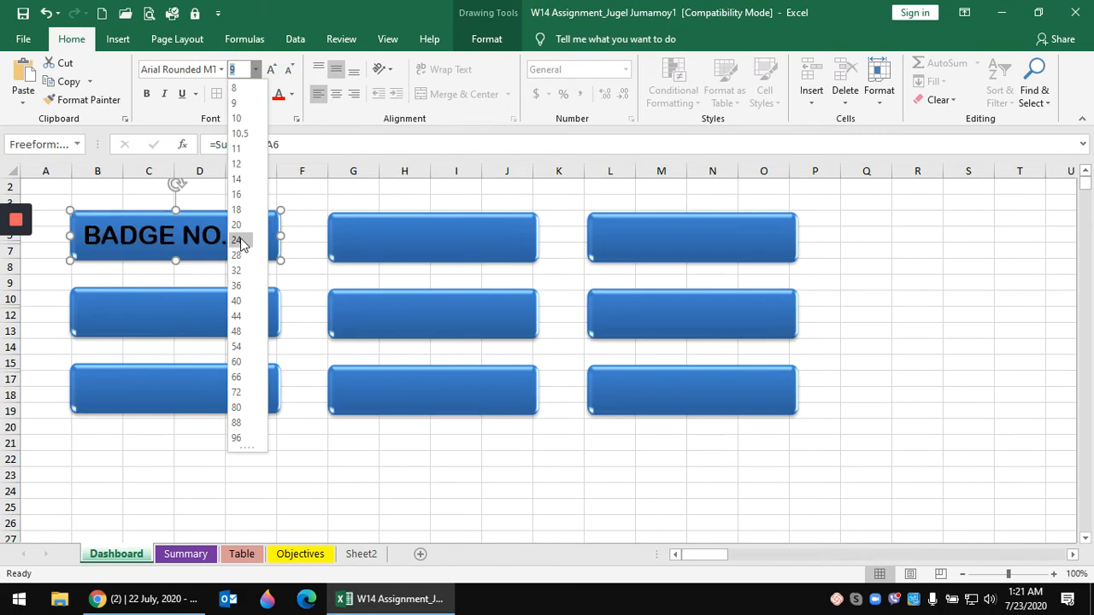
{"action": "left_click", "coordinate": [237, 224]}
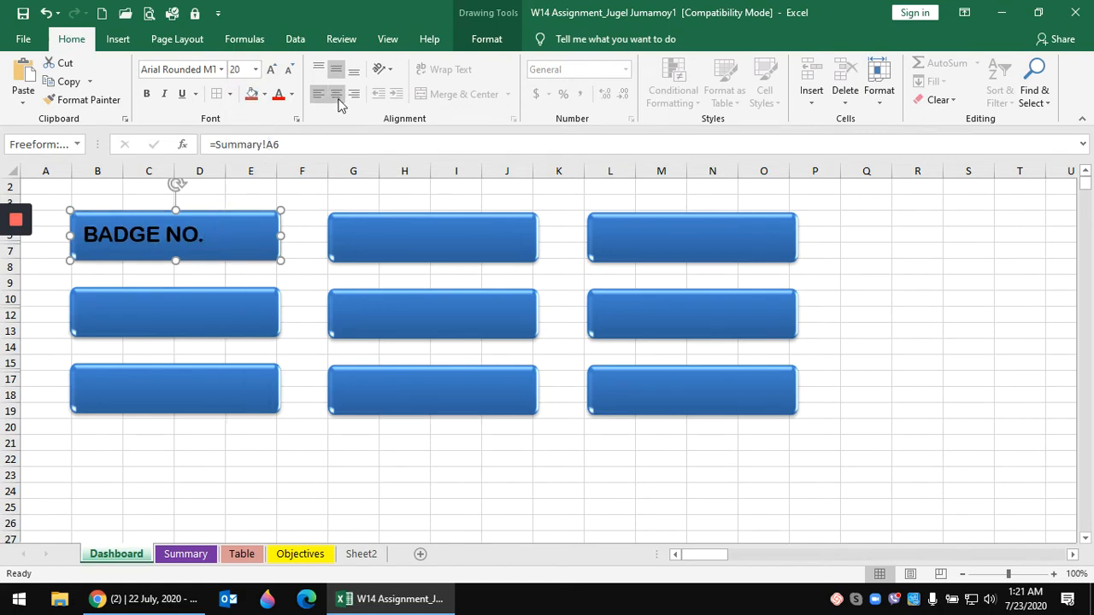
{"action": "left_click", "coordinate": [336, 95]}
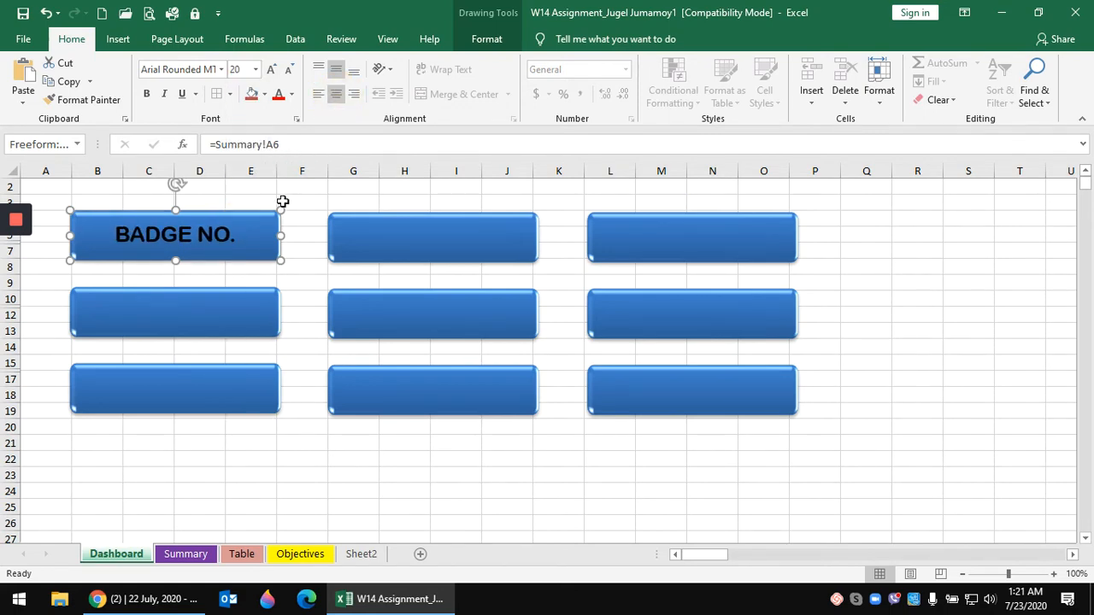
{"action": "left_click", "coordinate": [228, 473]}
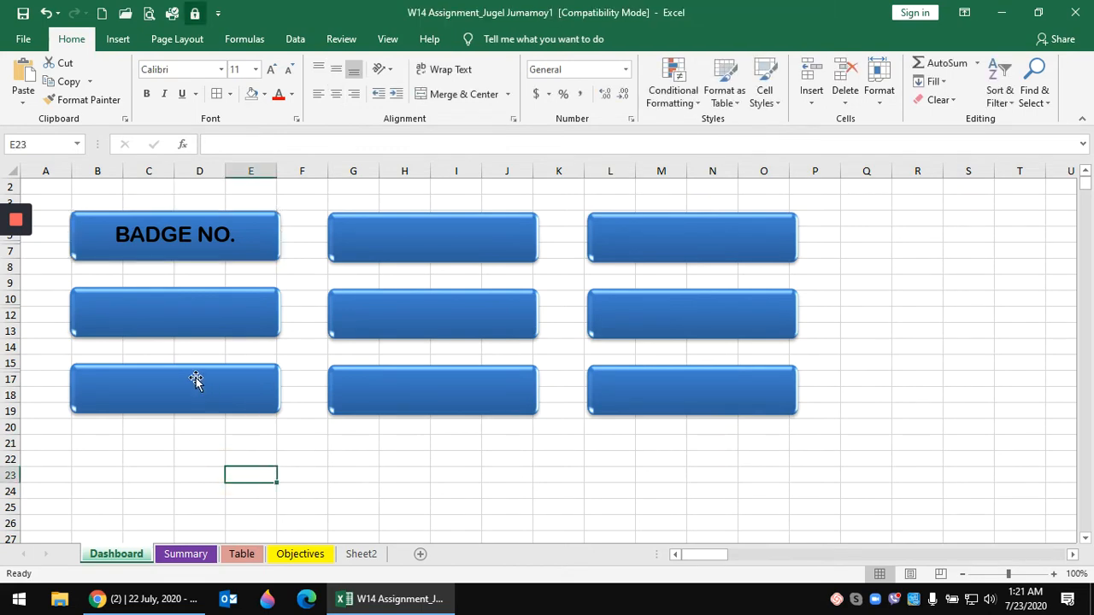
- Retype Summary cell A6 as 'I.D. NUMBER' and check the linked top-left Dashboard box
{"action": "left_click", "coordinate": [185, 554]}
{"action": "left_click", "coordinate": [104, 318]}
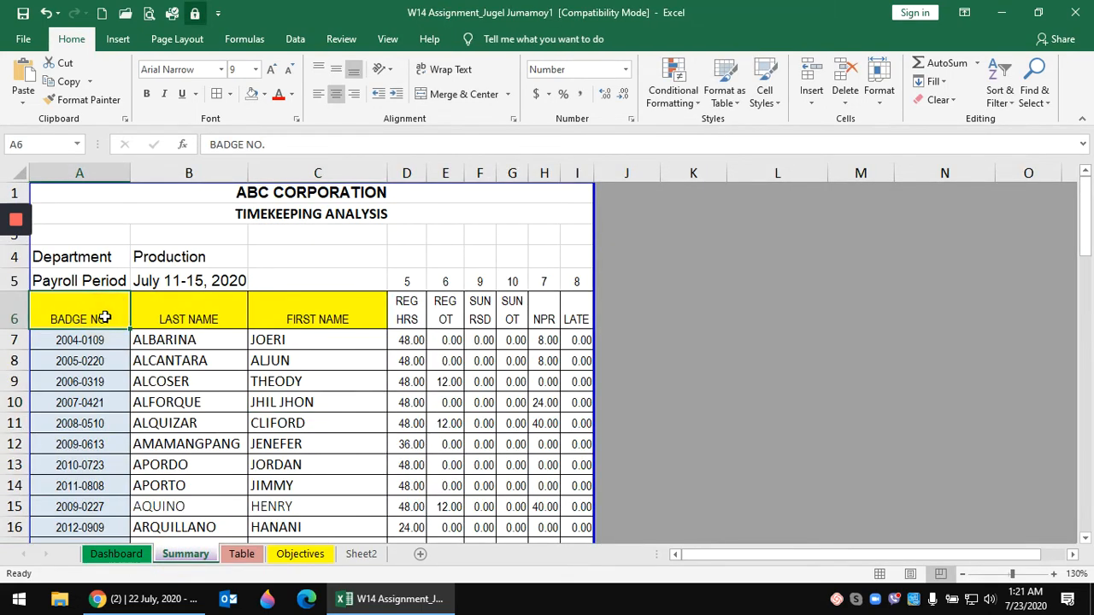
{"action": "type", "text": "I."}
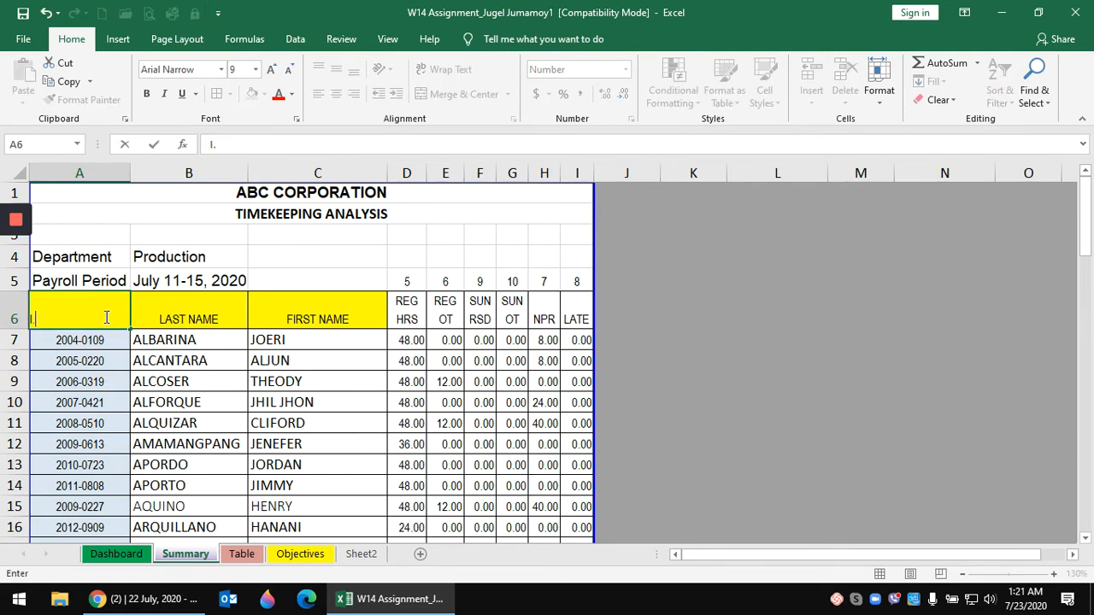
{"action": "type", "text": "D. NUMB"}
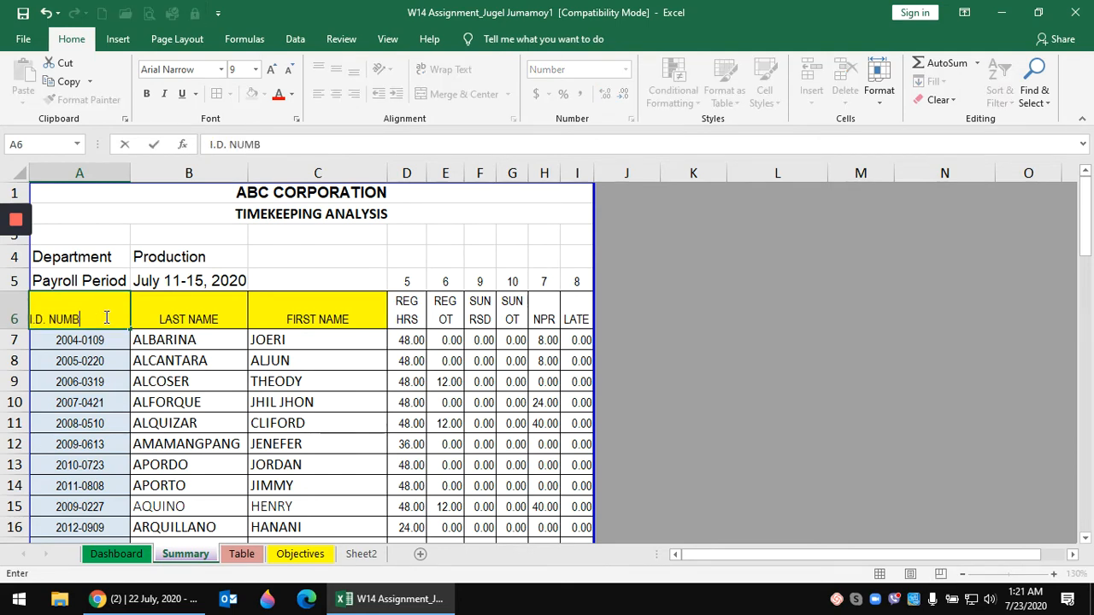
{"action": "type", "text": "ER"}
{"action": "key", "text": "Return"}
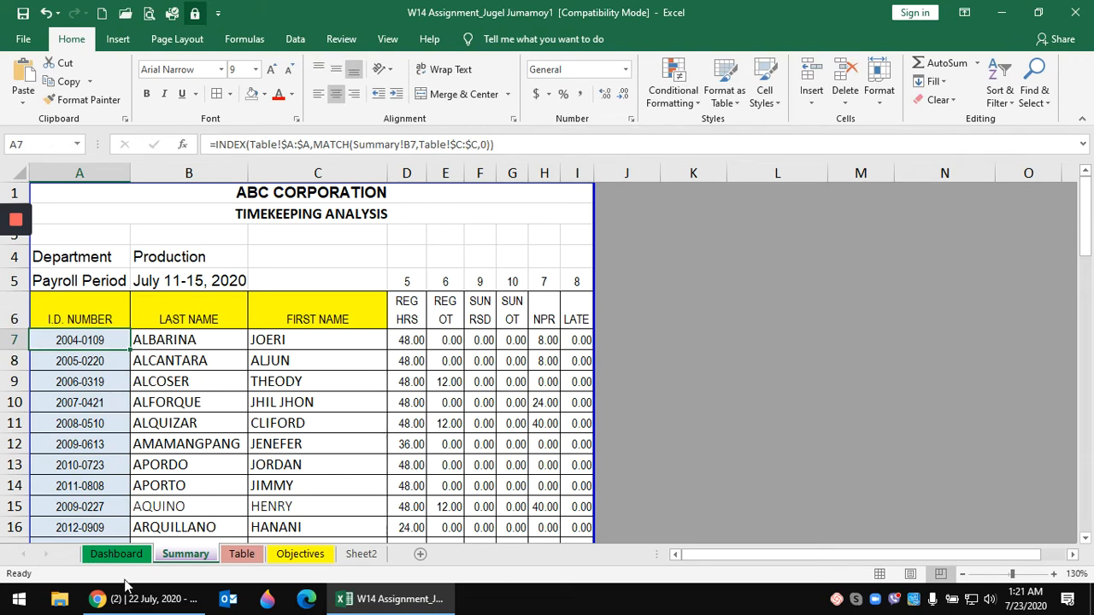
{"action": "left_click", "coordinate": [116, 555]}
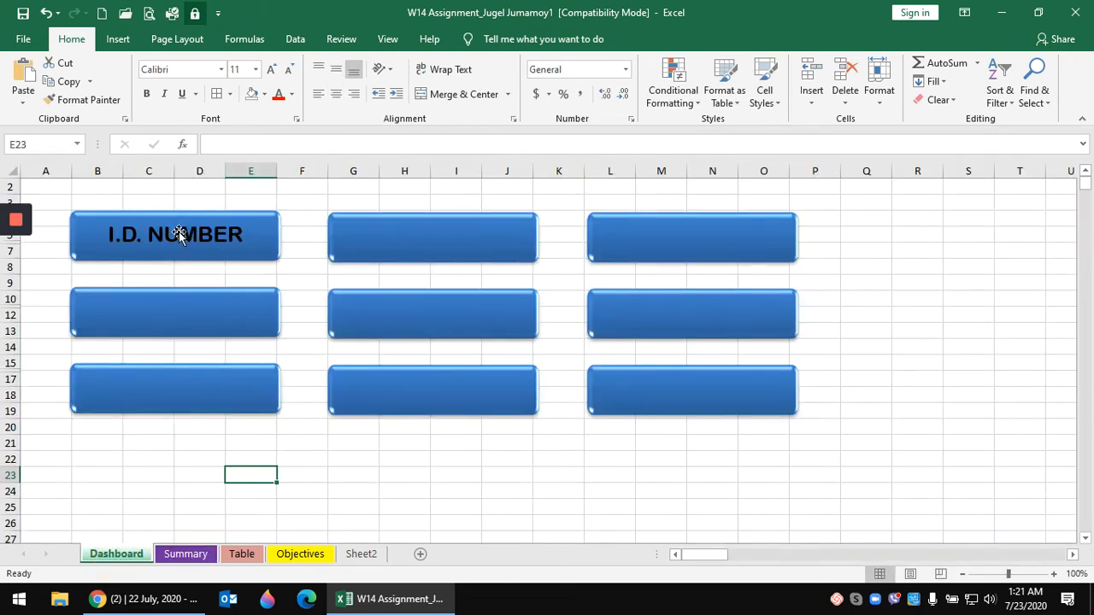
{"action": "left_click", "coordinate": [179, 235]}
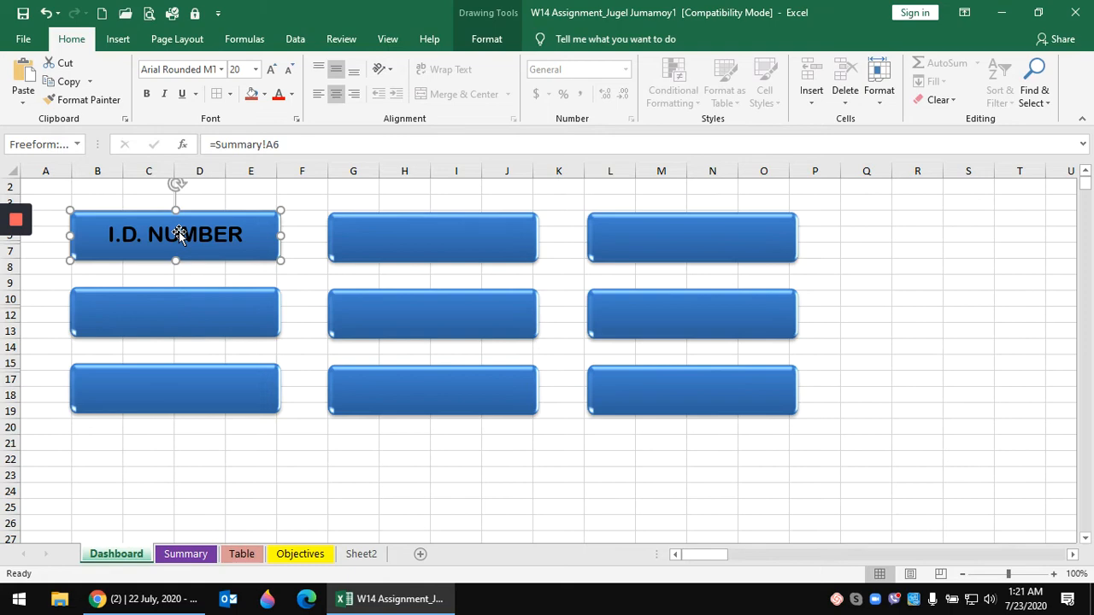
{"action": "left_click", "coordinate": [191, 313]}
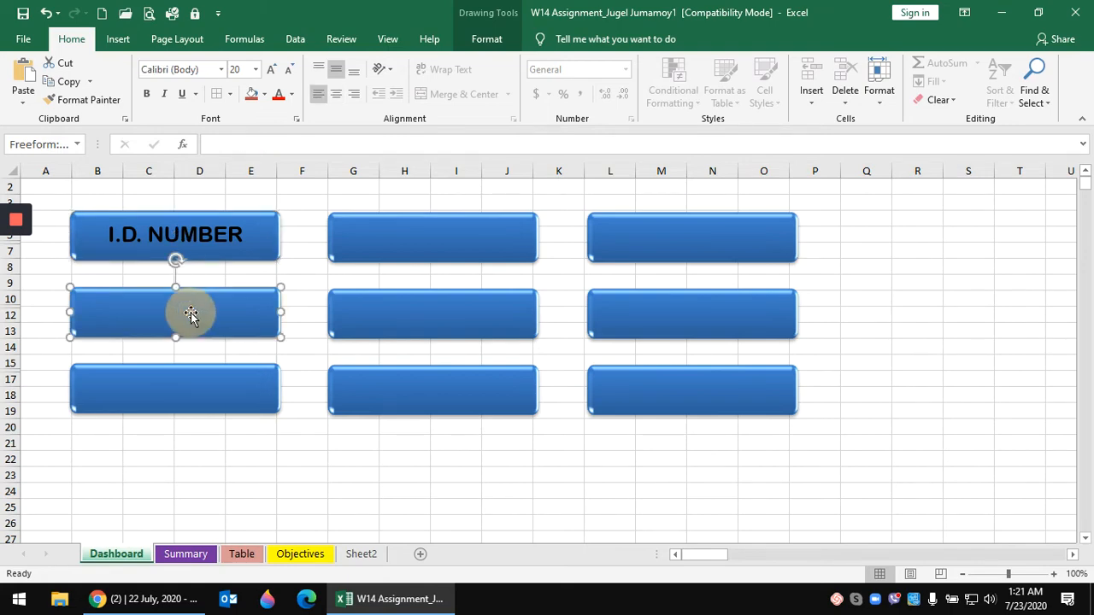
- Link the left column's second and third boxes to Summary B6 (LAST NAME) and C6 (FIRST NAME)
{"action": "left_click", "coordinate": [227, 143]}
{"action": "type", "text": "="}
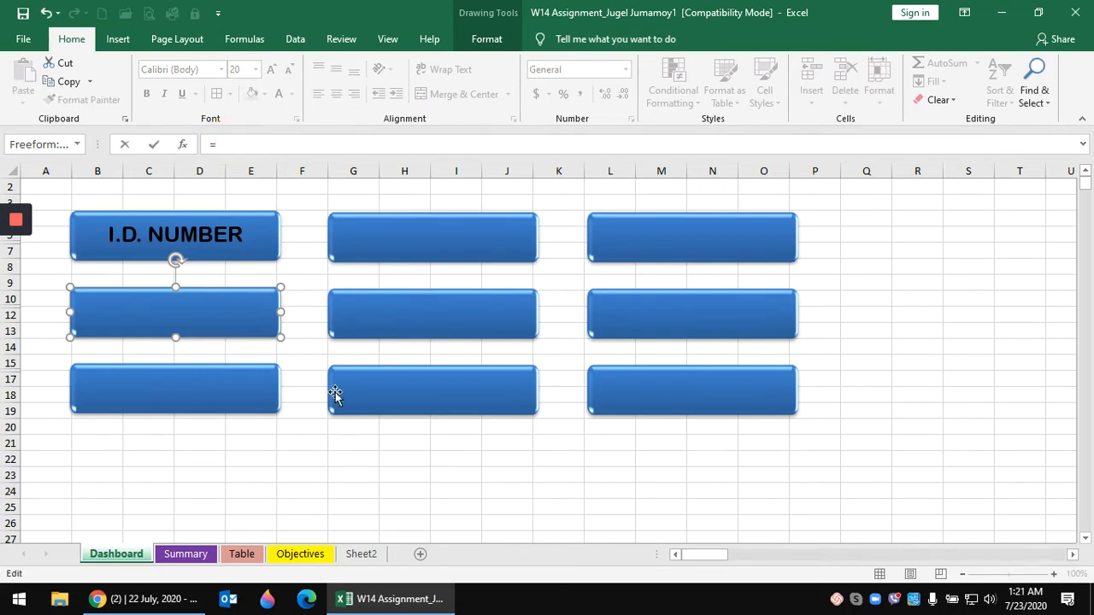
{"action": "left_click", "coordinate": [196, 556]}
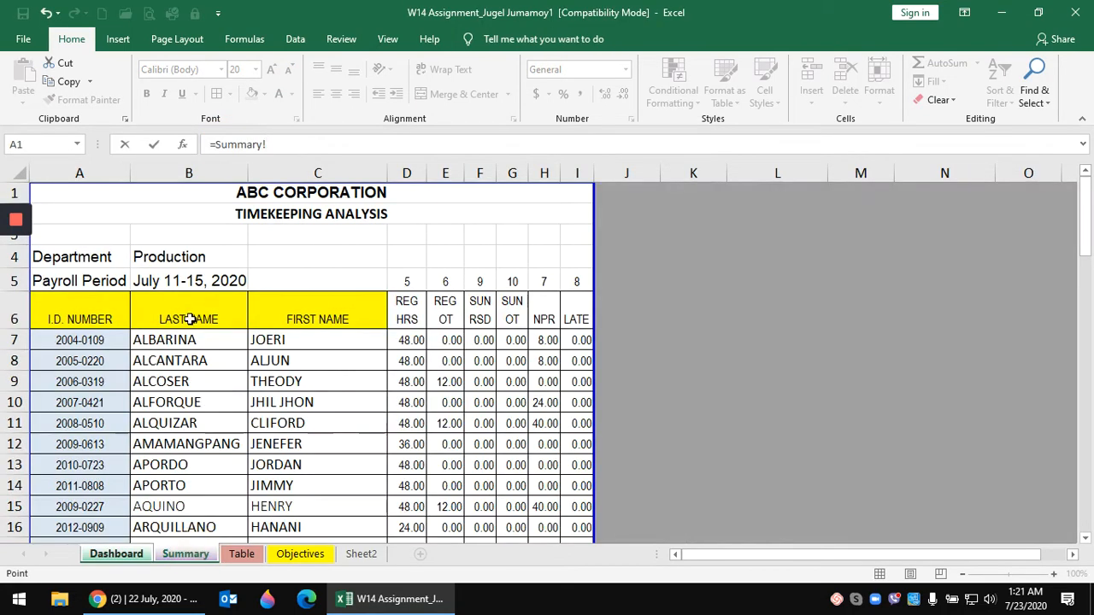
{"action": "left_click", "coordinate": [188, 315]}
{"action": "key", "text": "Return"}
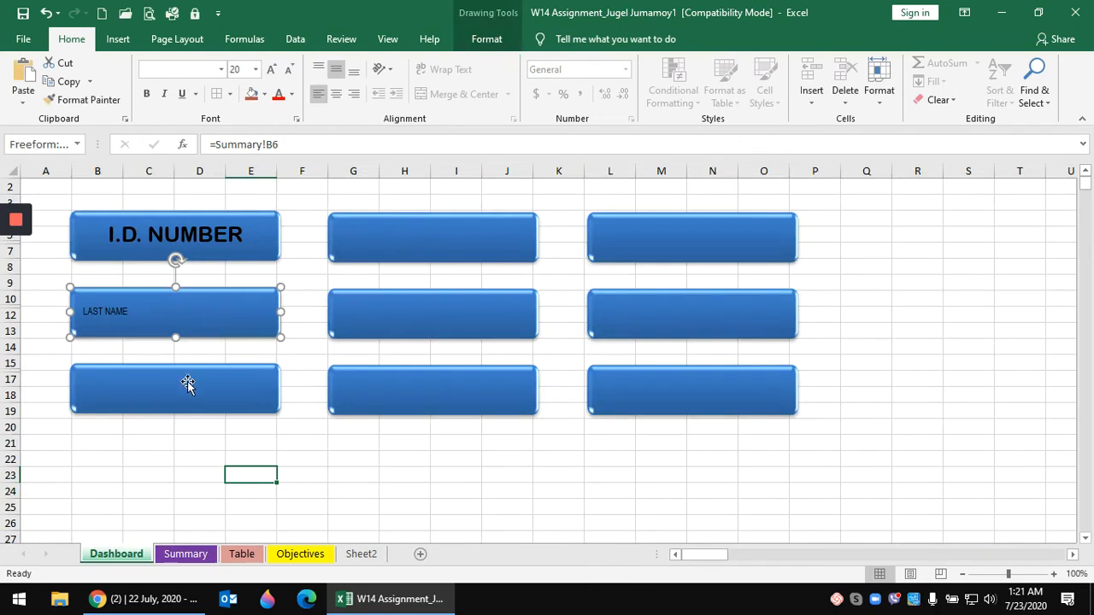
{"action": "left_click", "coordinate": [185, 390]}
{"action": "left_click", "coordinate": [226, 142]}
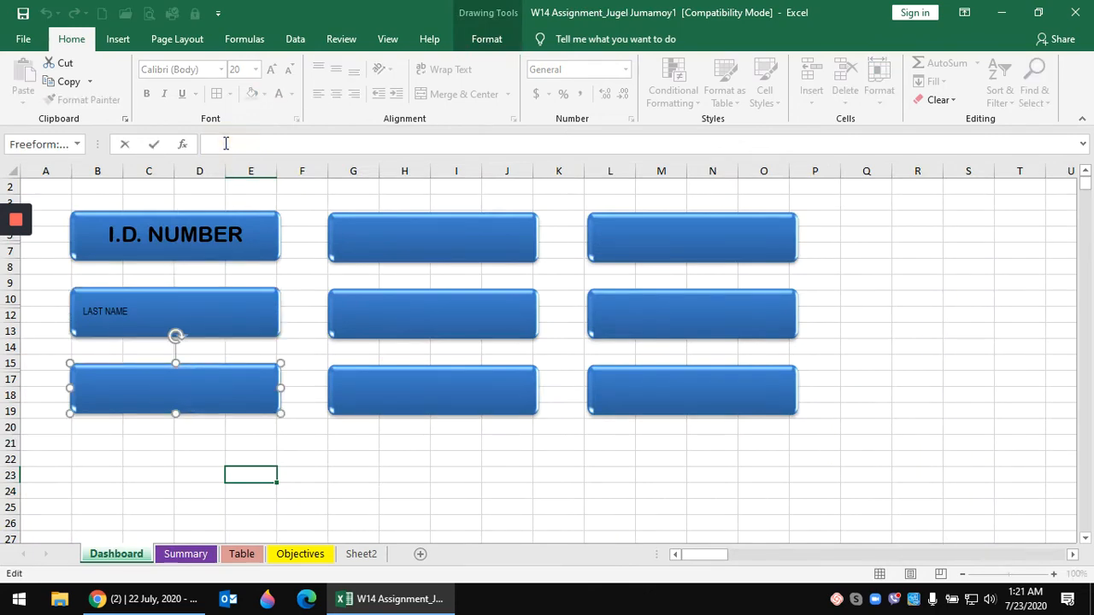
{"action": "type", "text": "="}
{"action": "left_click", "coordinate": [186, 554]}
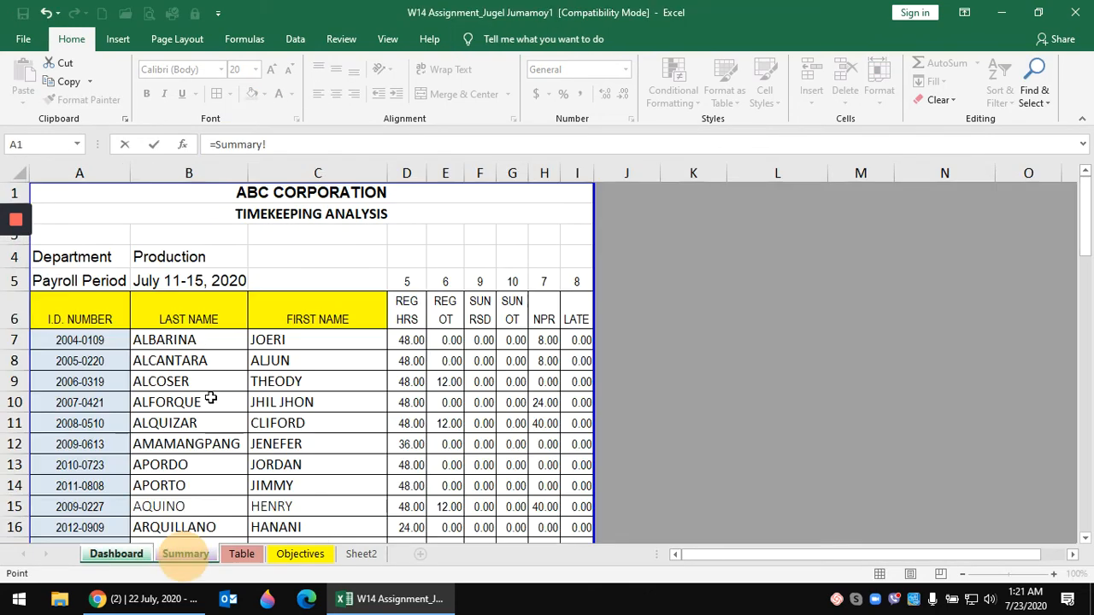
{"action": "left_click", "coordinate": [308, 318]}
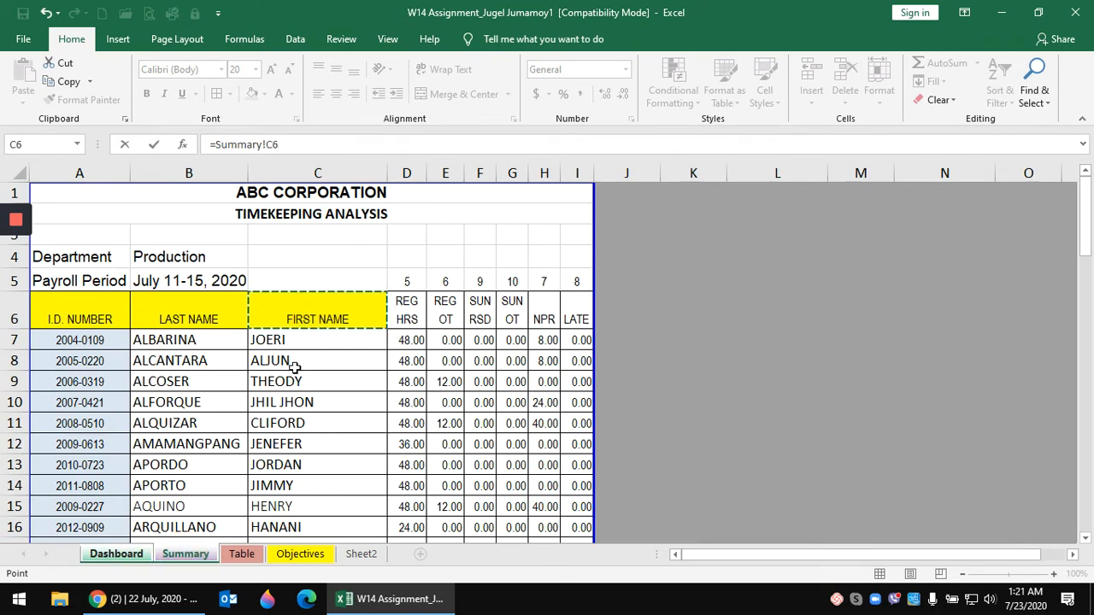
{"action": "key", "text": "Return"}
- Link the middle column's top two boxes to Summary D6 (REG HRS) and E6 (REG OT)
{"action": "left_click", "coordinate": [386, 237]}
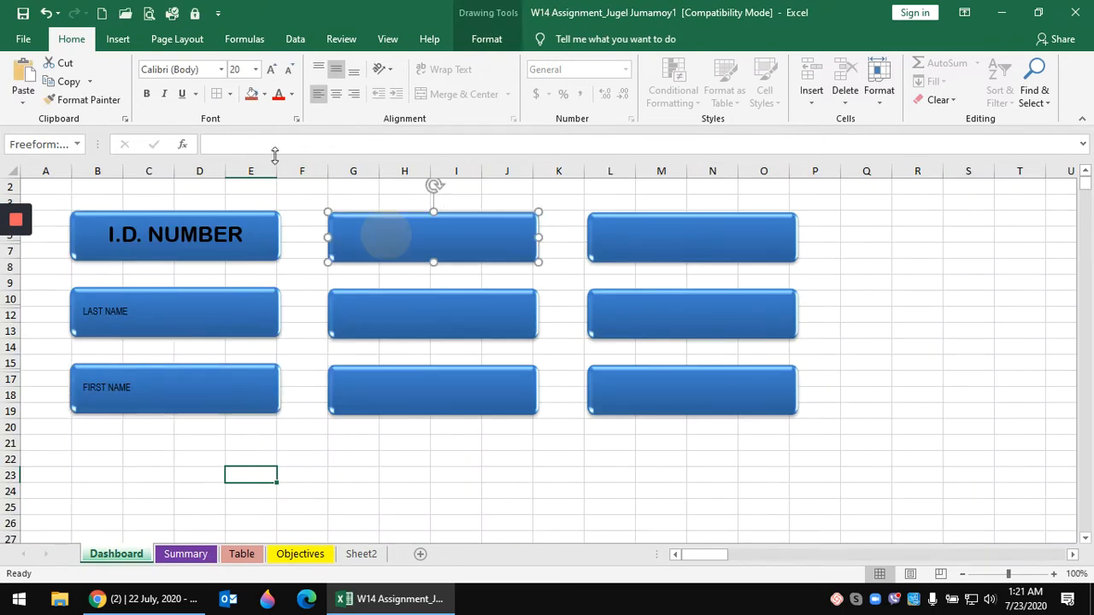
{"action": "left_click", "coordinate": [257, 142]}
{"action": "type", "text": "="}
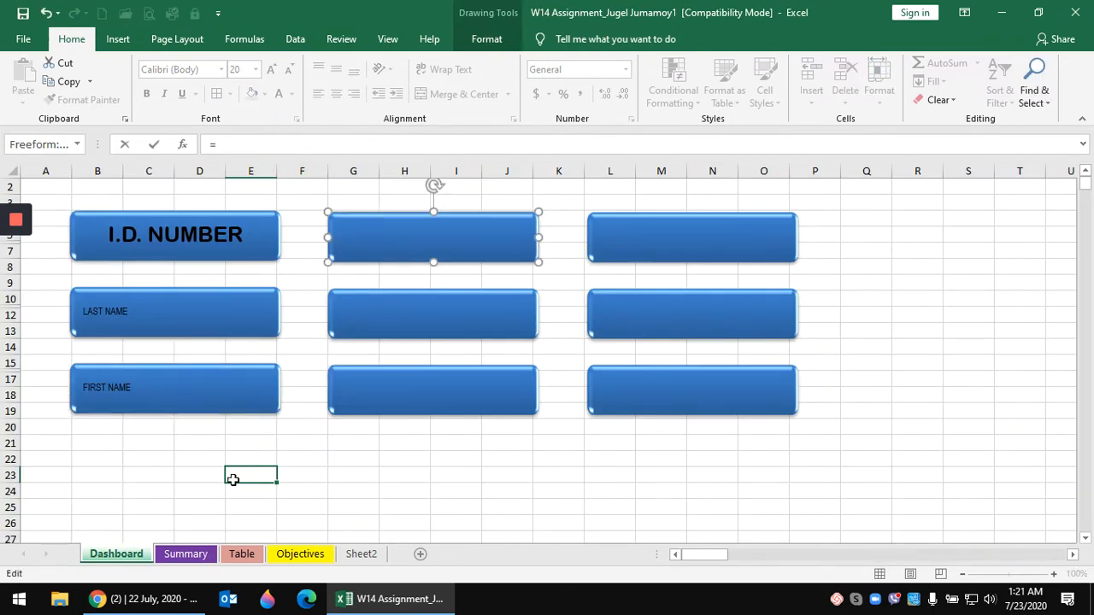
{"action": "left_click", "coordinate": [186, 554]}
{"action": "left_click", "coordinate": [399, 318]}
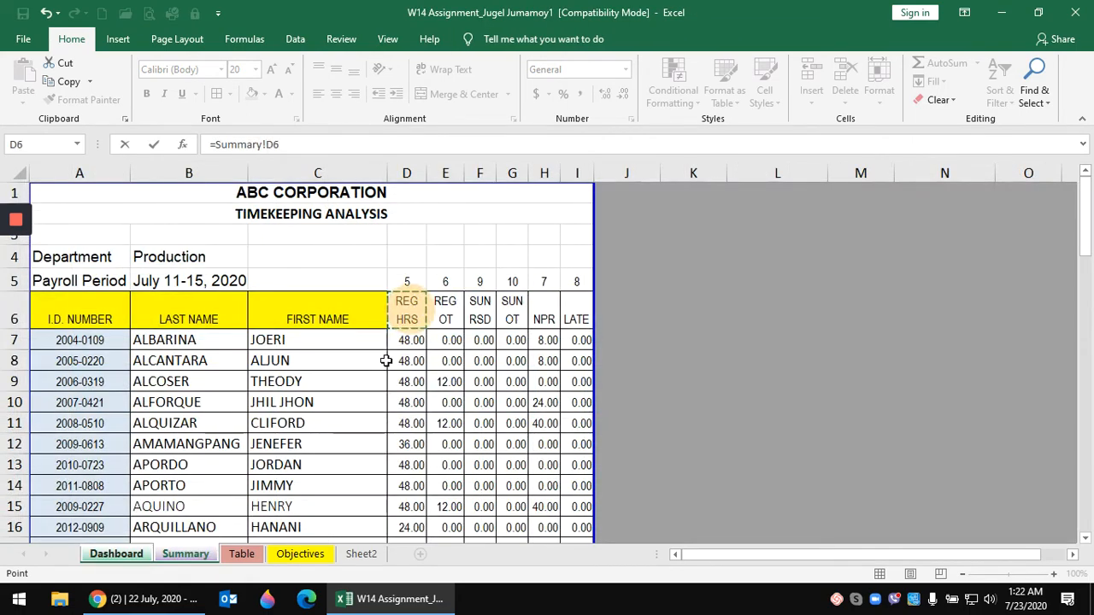
{"action": "key", "text": "Return"}
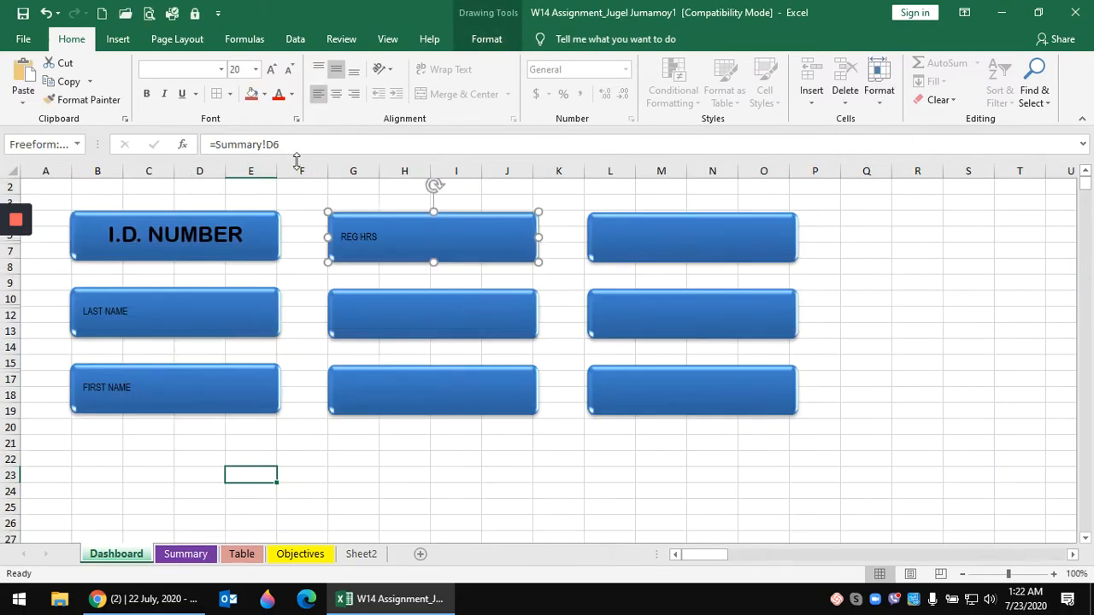
{"action": "left_click", "coordinate": [371, 303]}
{"action": "left_click", "coordinate": [266, 143]}
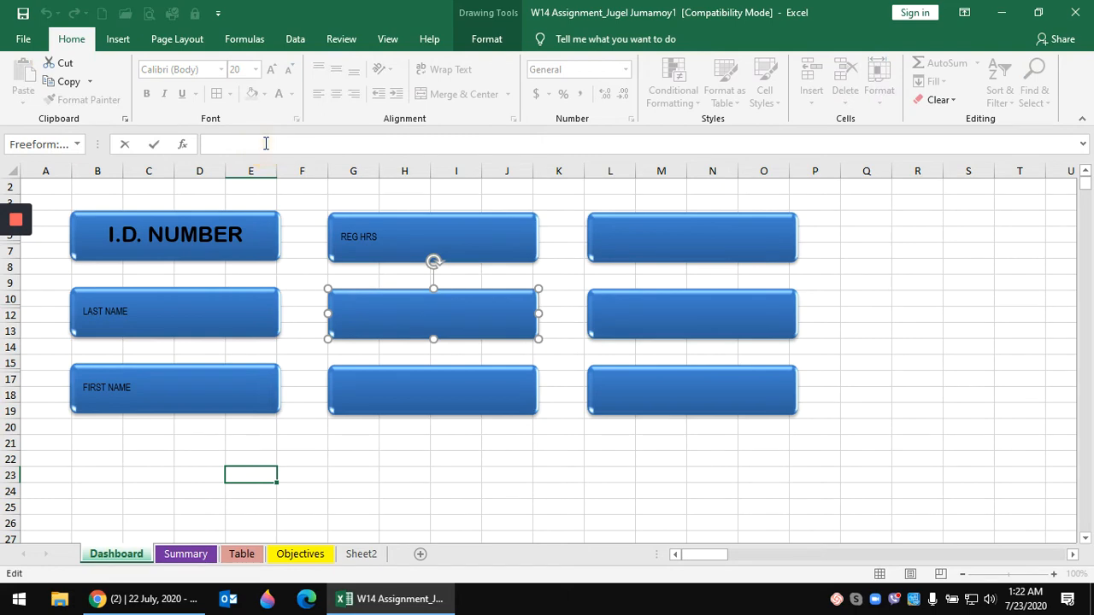
{"action": "type", "text": "="}
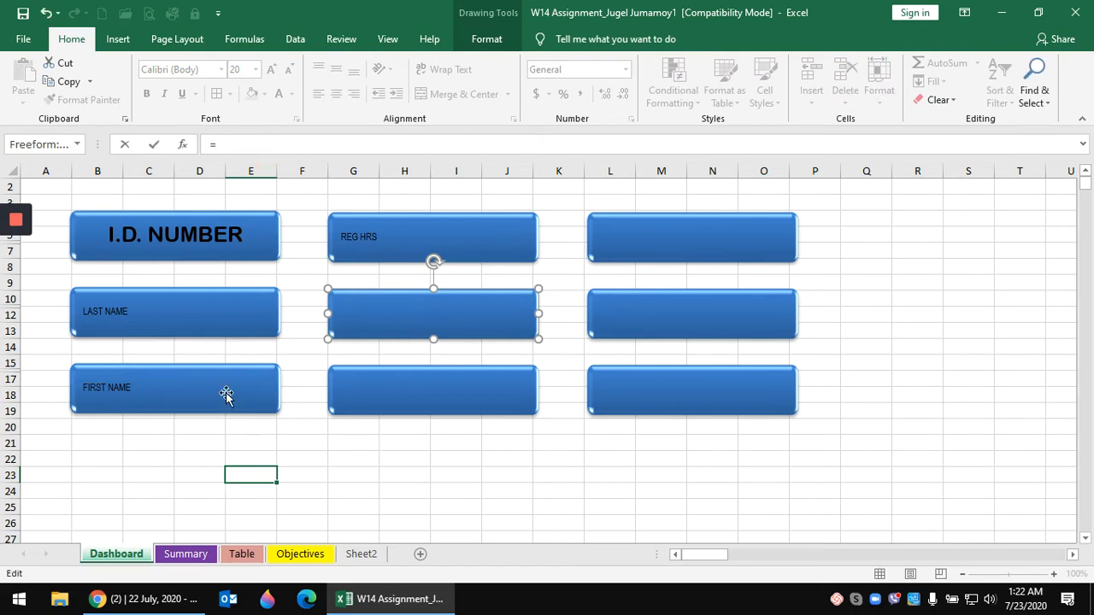
{"action": "left_click", "coordinate": [190, 554]}
{"action": "left_click", "coordinate": [445, 295]}
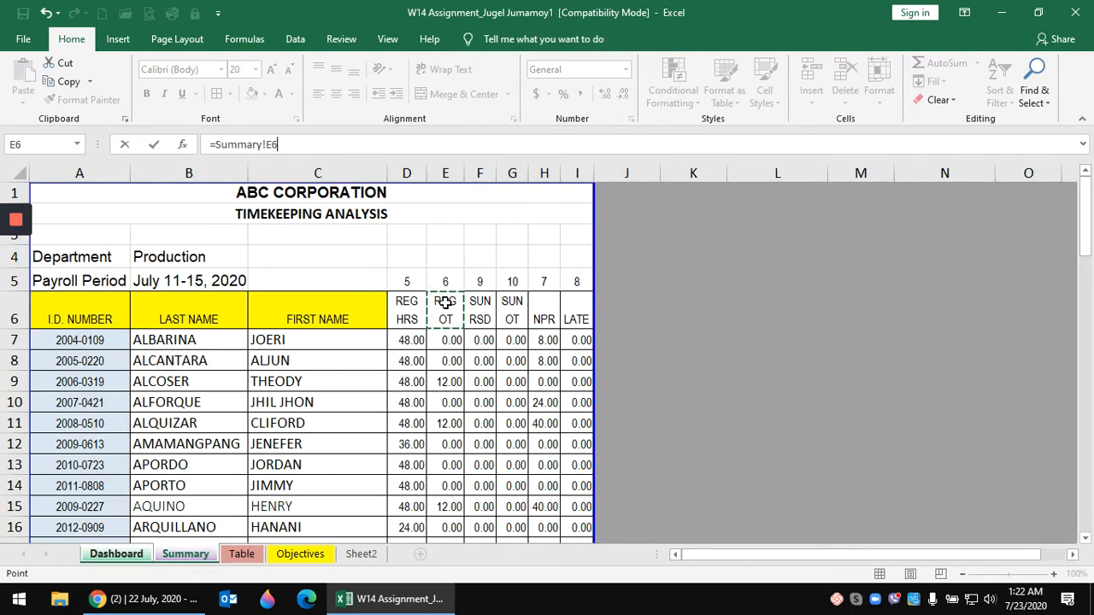
{"action": "key", "text": "Return"}
- Link the middle column's bottom box to Summary F6 (SUN RSD)
{"action": "left_click", "coordinate": [427, 380]}
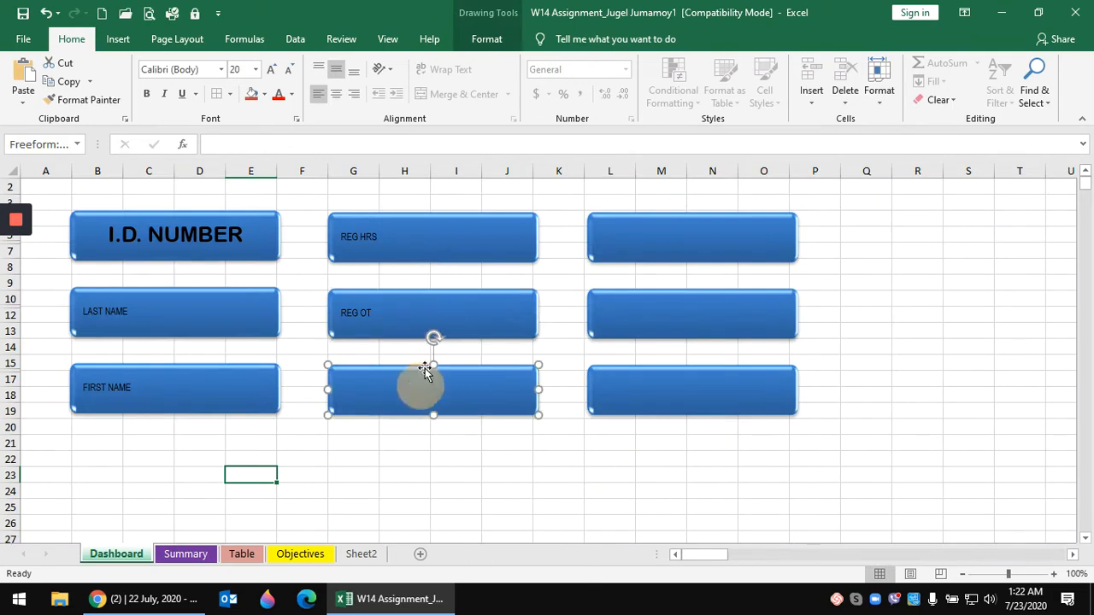
{"action": "left_click", "coordinate": [231, 141]}
{"action": "type", "text": "="}
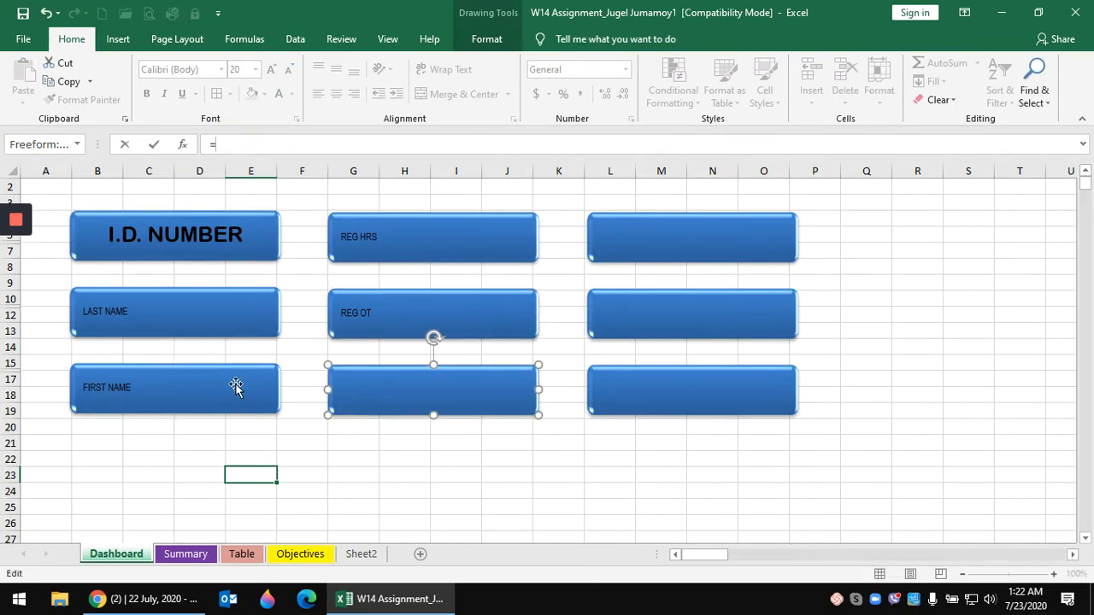
{"action": "left_click", "coordinate": [185, 554]}
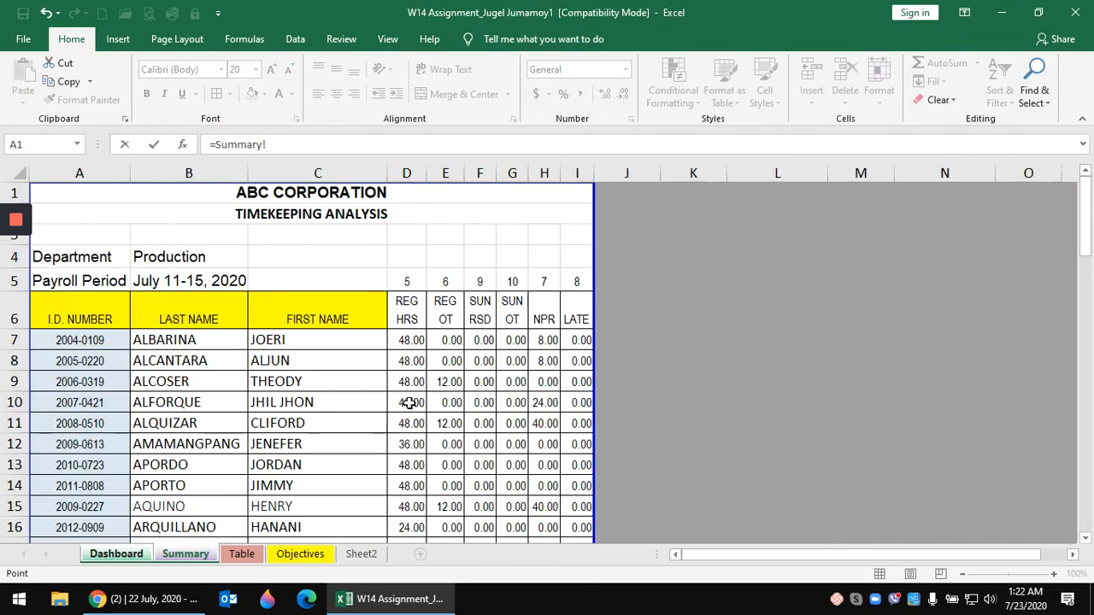
{"action": "left_click", "coordinate": [481, 309]}
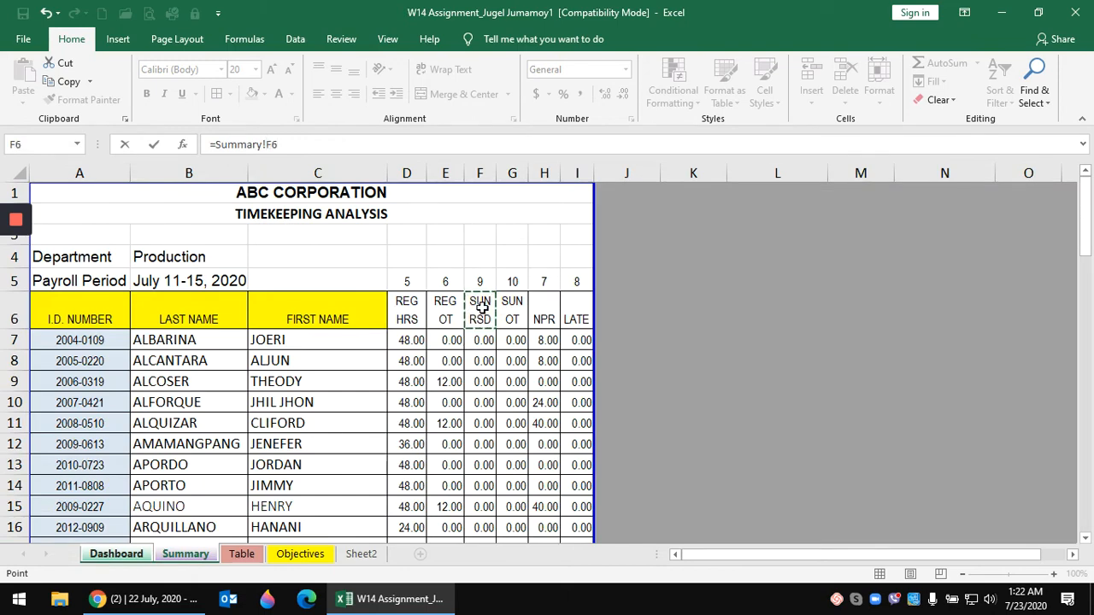
{"action": "key", "text": "Return"}
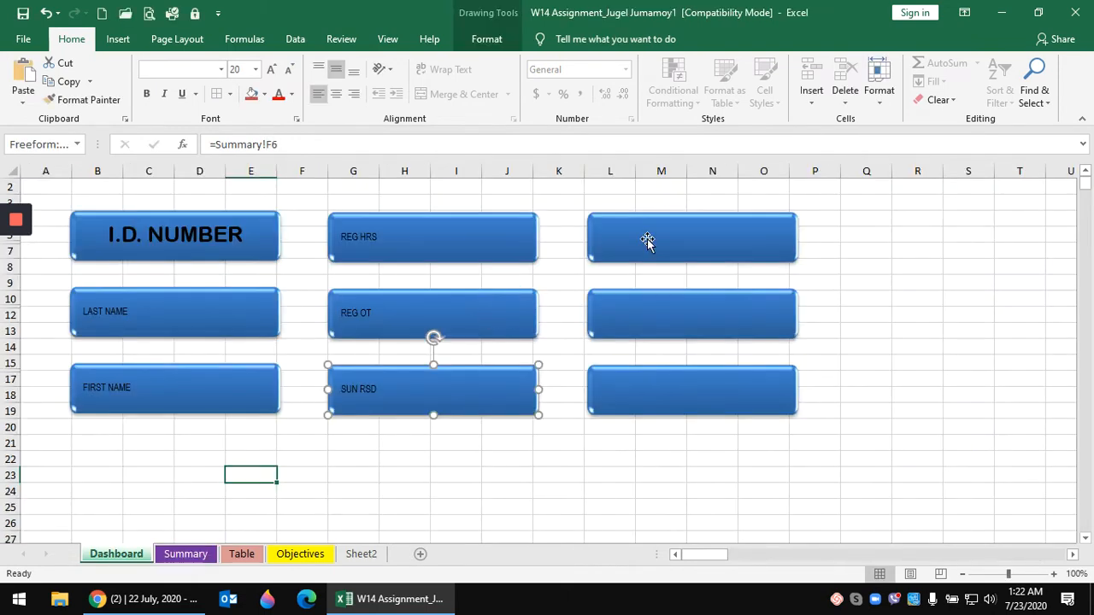
{"action": "left_click", "coordinate": [647, 240]}
{"action": "left_click", "coordinate": [256, 147]}
- Link the right column's top two boxes to Summary G6 (SUN OT) and H6 (NPR)
{"action": "type", "text": "="}
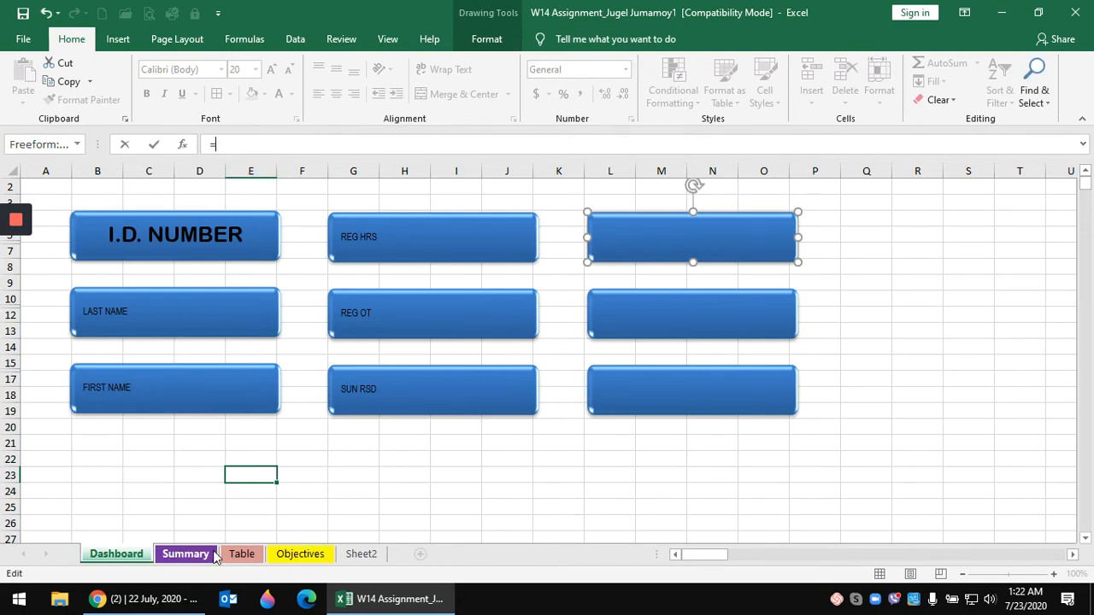
{"action": "left_click", "coordinate": [187, 554]}
{"action": "left_click", "coordinate": [512, 309]}
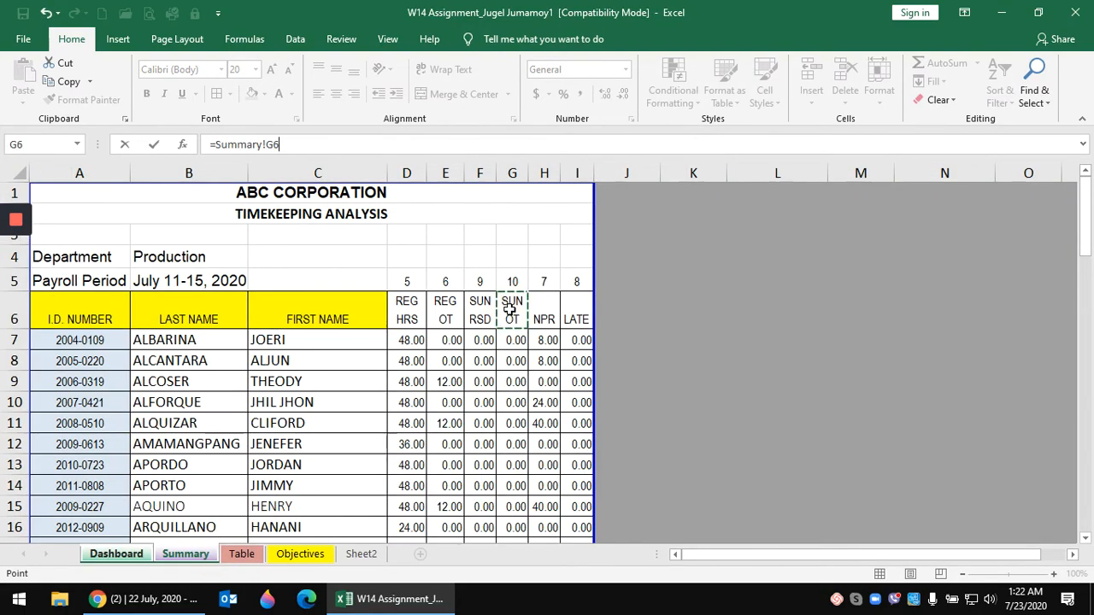
{"action": "key", "text": "Return"}
{"action": "left_click", "coordinate": [635, 301]}
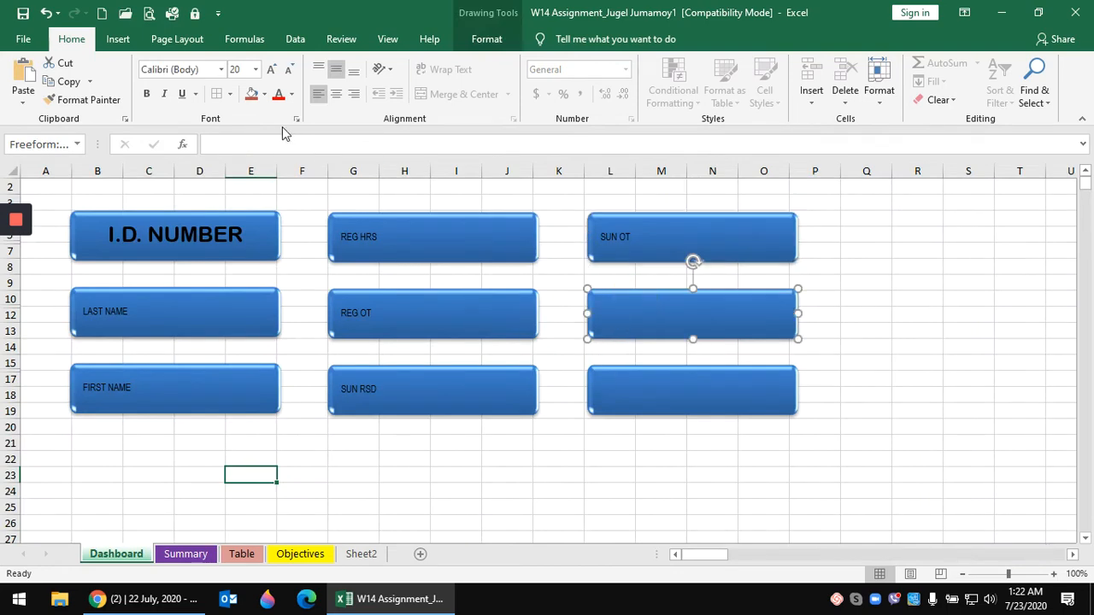
{"action": "left_click", "coordinate": [269, 138]}
{"action": "type", "text": "="}
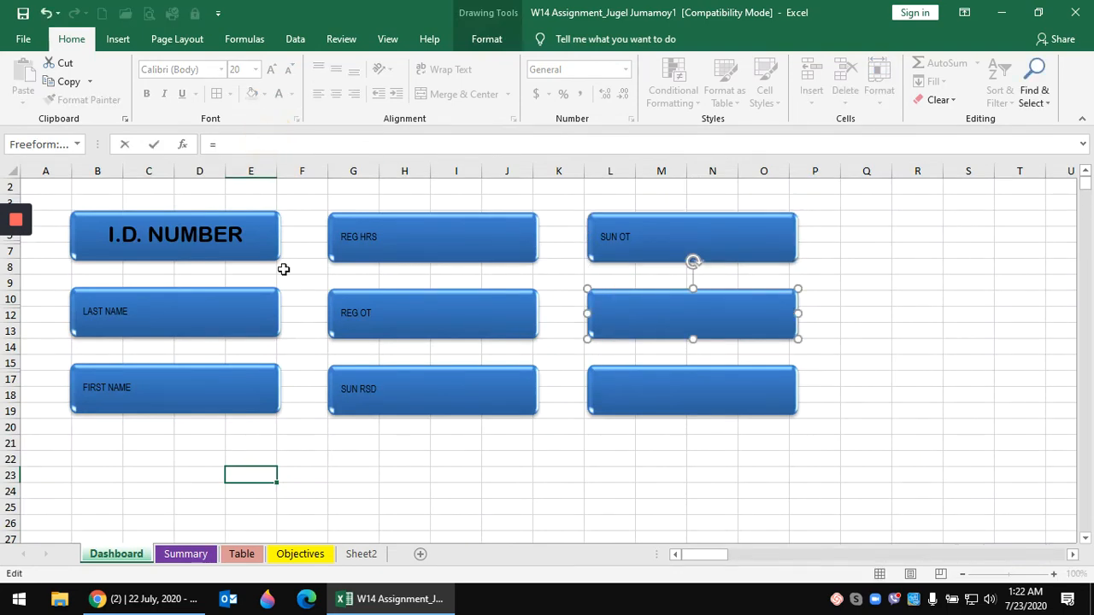
{"action": "left_click", "coordinate": [185, 554]}
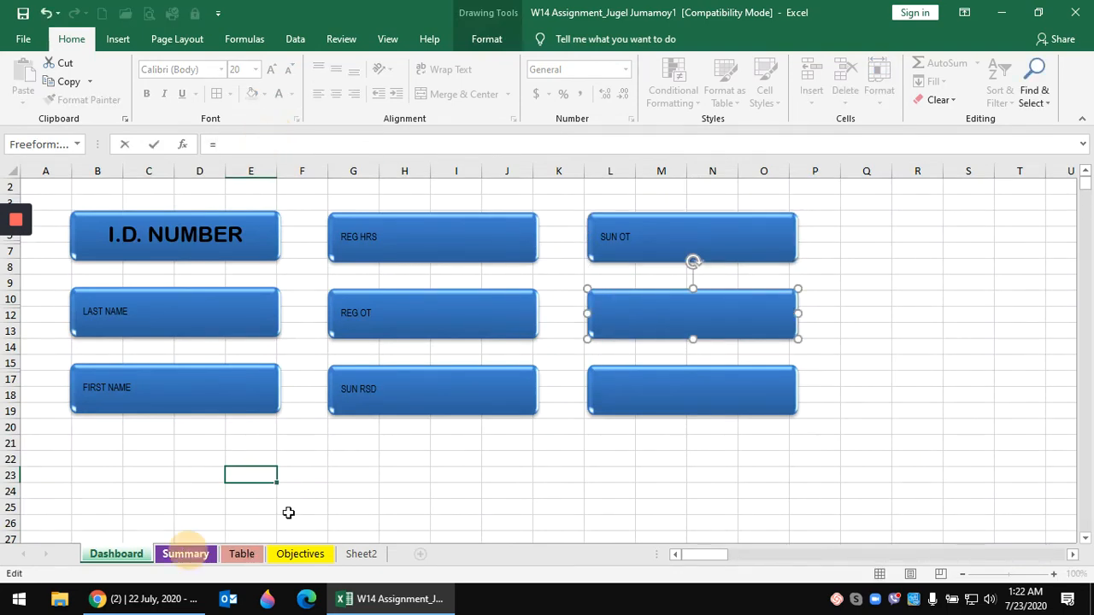
{"action": "left_click", "coordinate": [543, 311]}
{"action": "key", "text": "Return"}
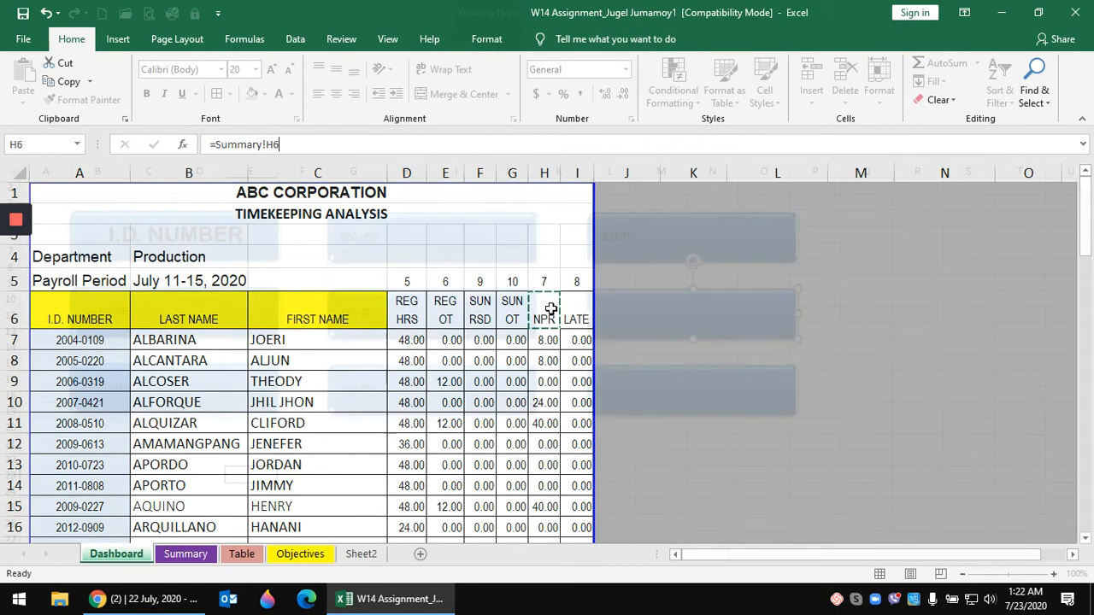
- Link the right column's bottom box to Summary I6 (LATE)
{"action": "left_click", "coordinate": [620, 386]}
{"action": "left_click", "coordinate": [234, 145]}
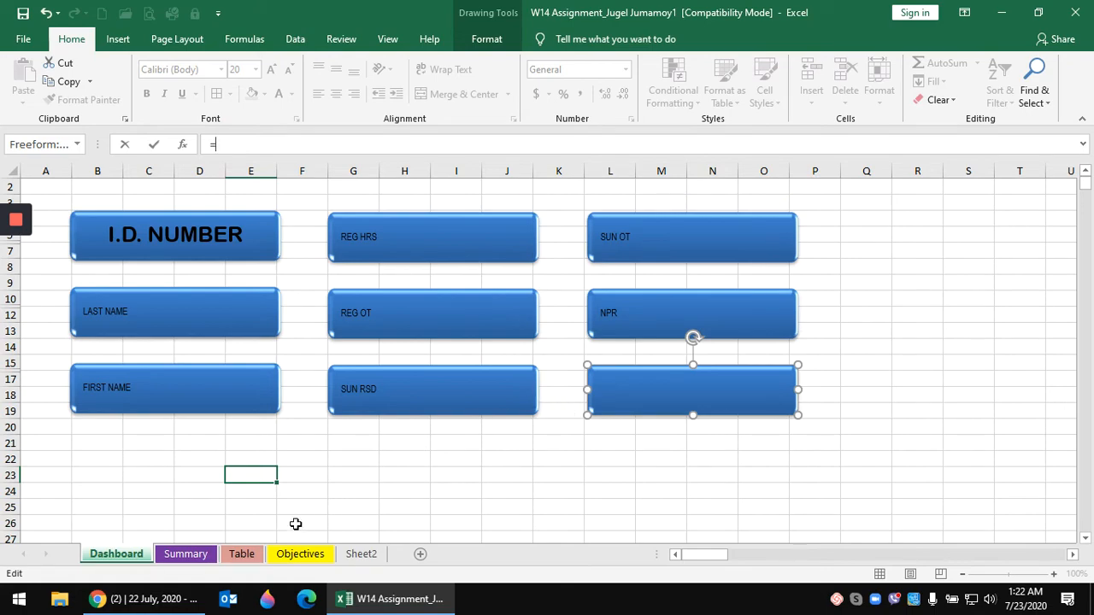
{"action": "type", "text": "="}
{"action": "left_click", "coordinate": [186, 554]}
{"action": "left_click", "coordinate": [577, 315]}
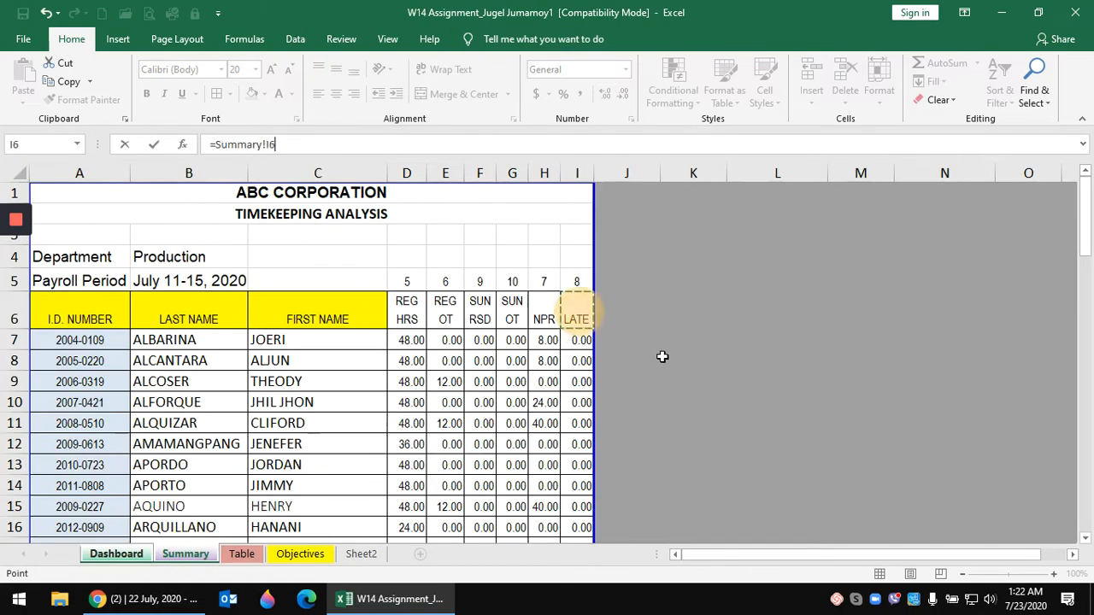
{"action": "key", "text": "Return"}
{"action": "left_click", "coordinate": [476, 409]}
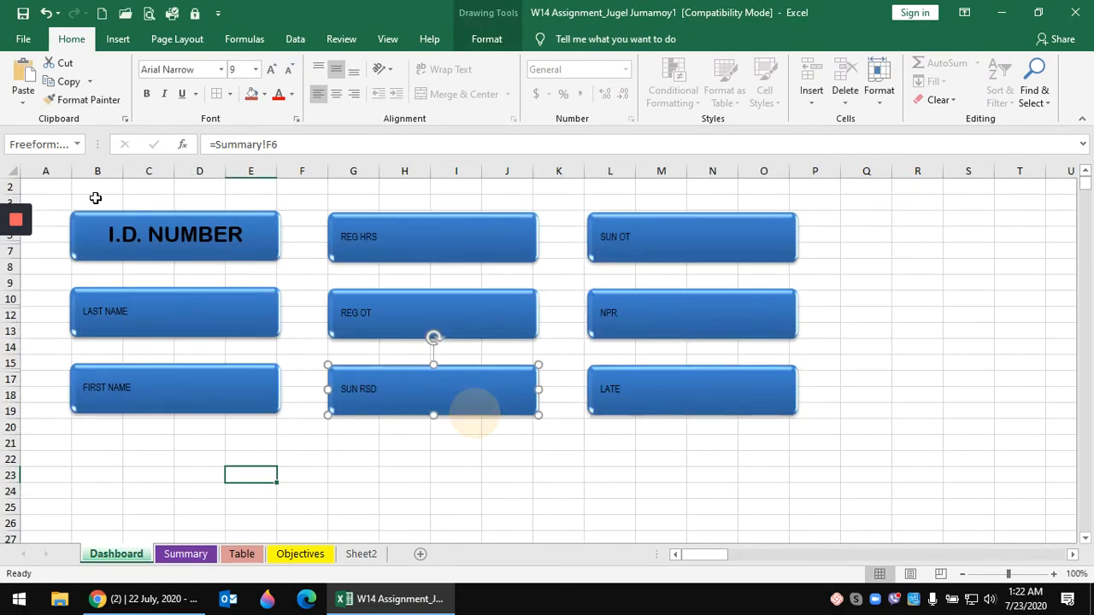
- Copy the I.D. NUMBER box's text formatting and apply it to the other eight header boxes
{"action": "left_click", "coordinate": [191, 229]}
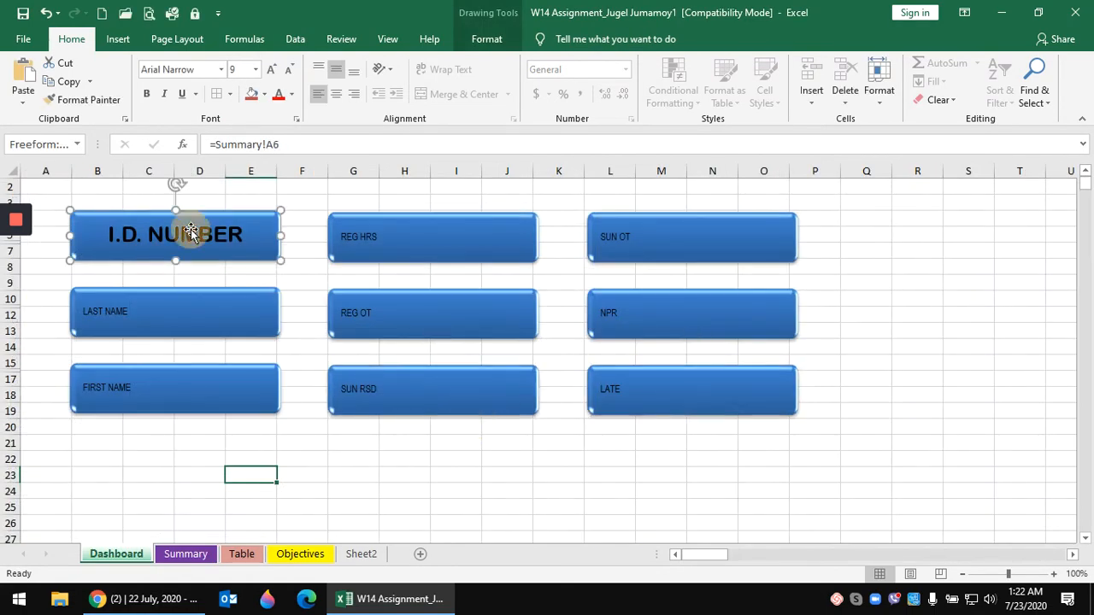
{"action": "left_click", "coordinate": [89, 101]}
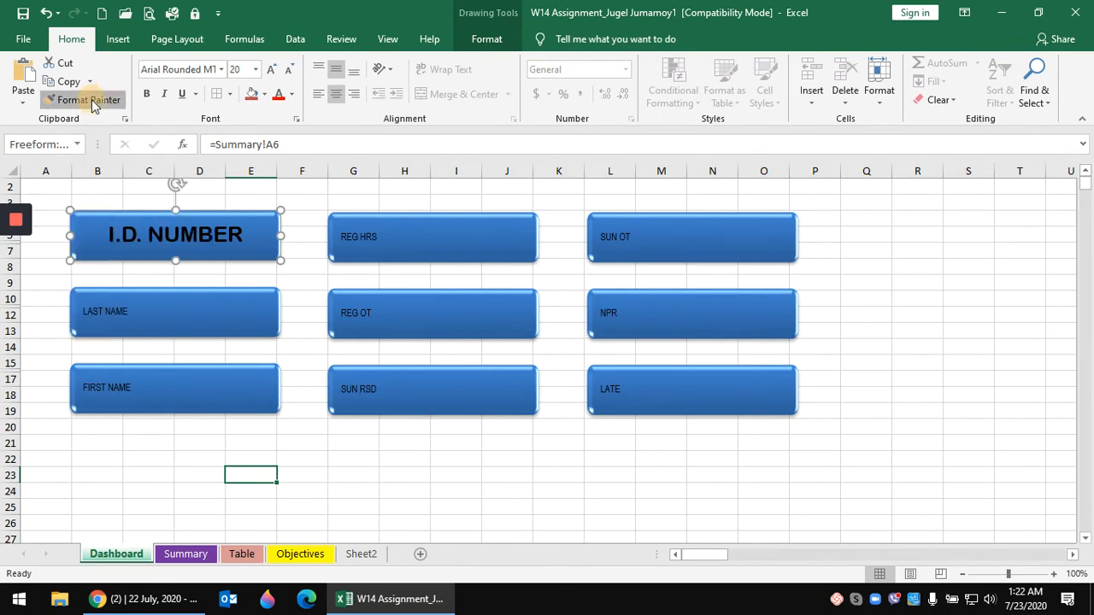
{"action": "left_click", "coordinate": [163, 311]}
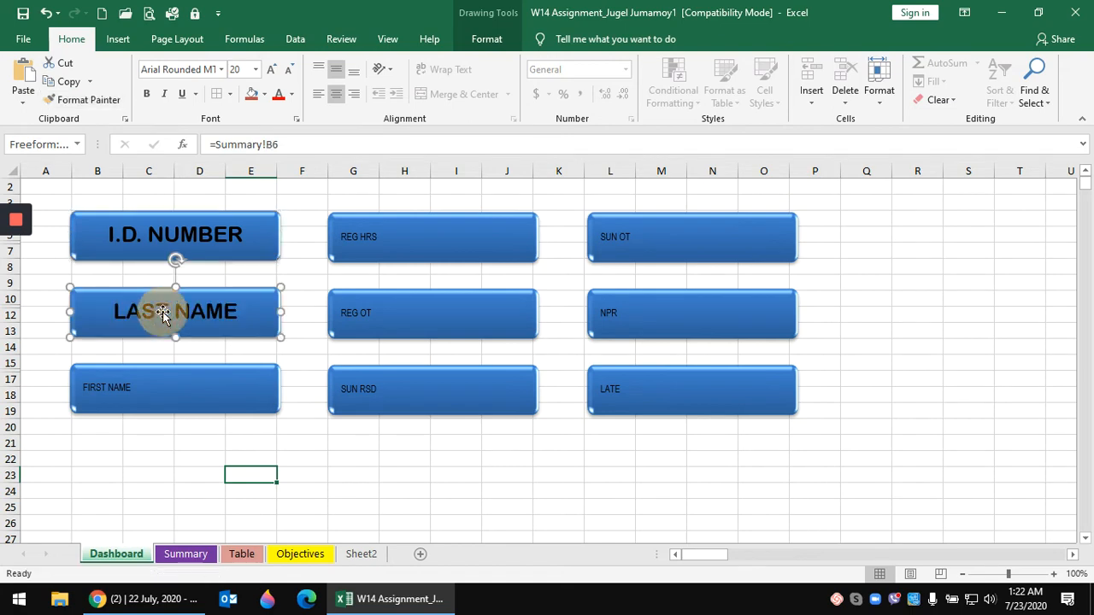
{"action": "left_click", "coordinate": [173, 388]}
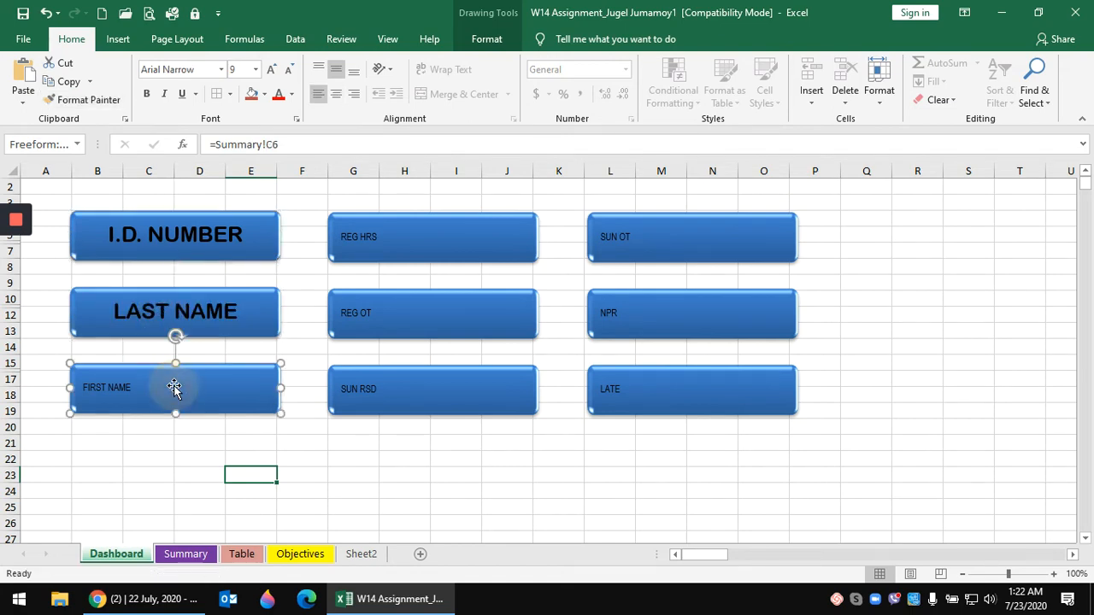
{"action": "left_click", "coordinate": [366, 242], "text": "ctrl"}
{"action": "left_click", "coordinate": [396, 316], "text": "ctrl"}
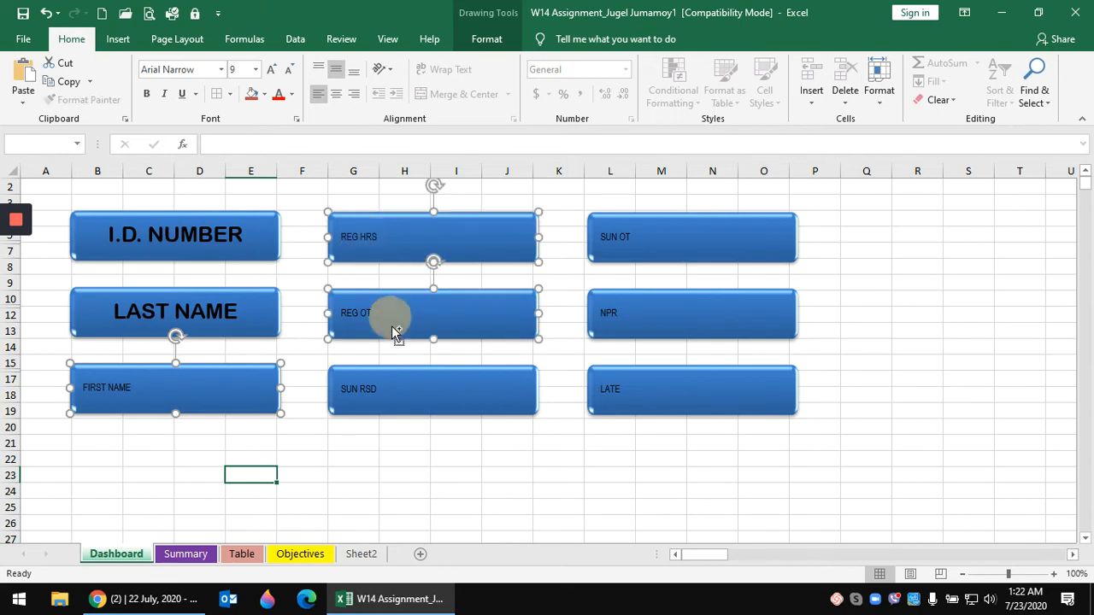
{"action": "left_click", "coordinate": [408, 392], "text": "ctrl"}
{"action": "left_click", "coordinate": [679, 248], "text": "ctrl"}
{"action": "left_click", "coordinate": [684, 317], "text": "ctrl"}
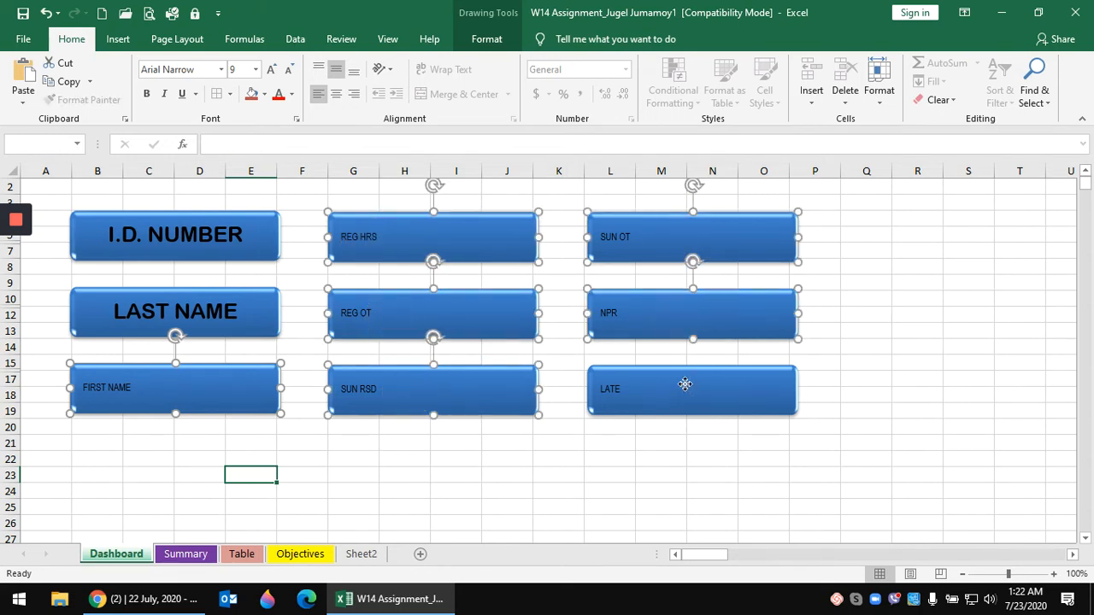
{"action": "left_click", "coordinate": [688, 385], "text": "ctrl"}
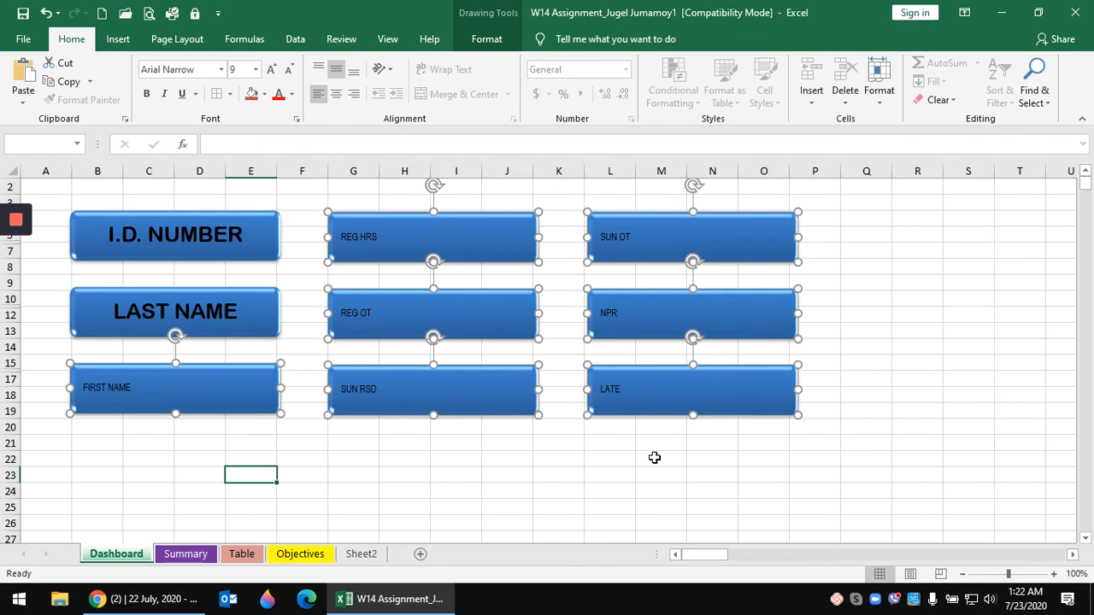
{"action": "key", "text": "ctrl+shift+v"}
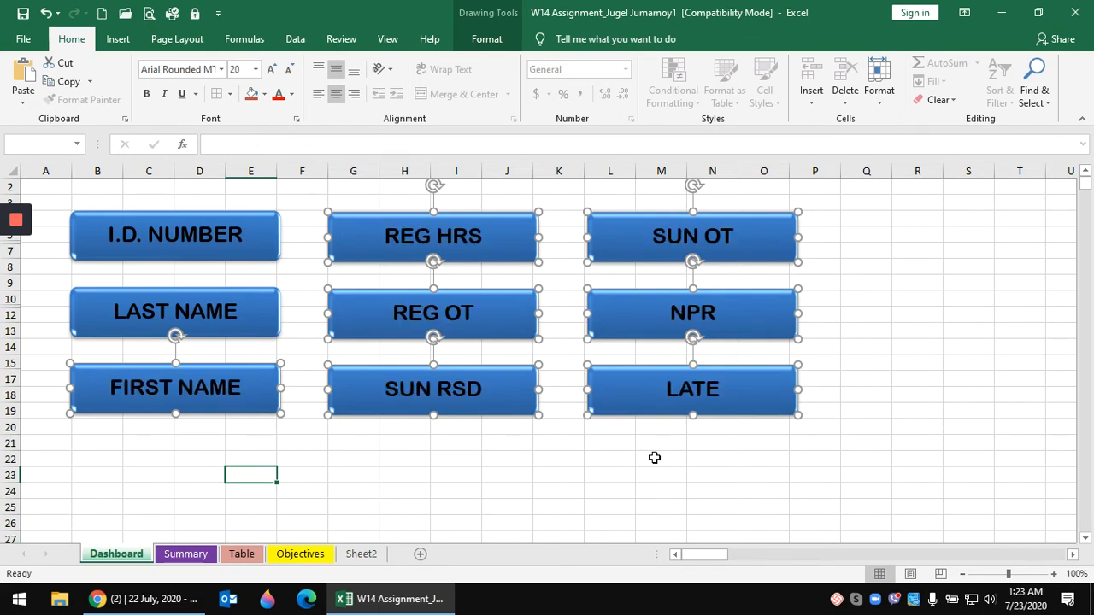
- Deselect the header boxes and select the I.D. NUMBER box for recolouring
{"action": "left_click", "coordinate": [552, 489]}
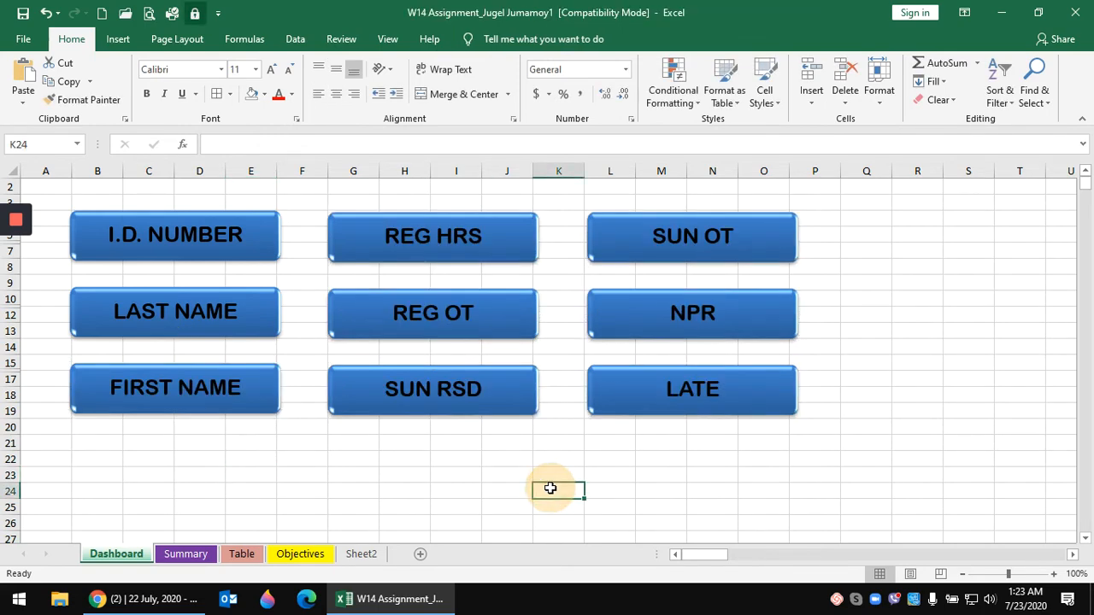
{"action": "left_click", "coordinate": [416, 454]}
{"action": "left_click", "coordinate": [303, 461]}
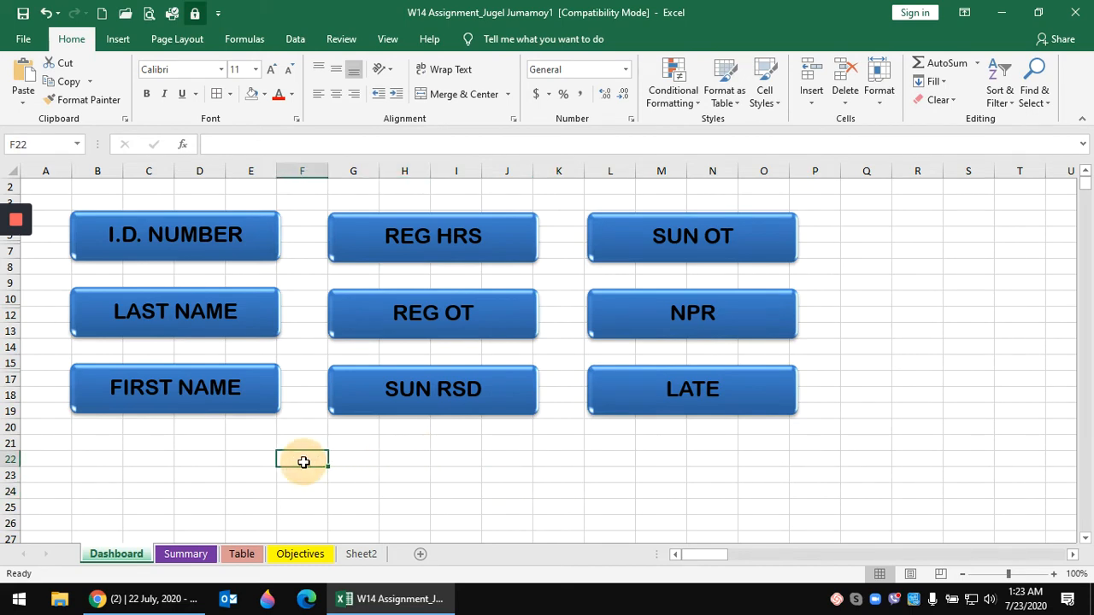
{"action": "left_click", "coordinate": [249, 244]}
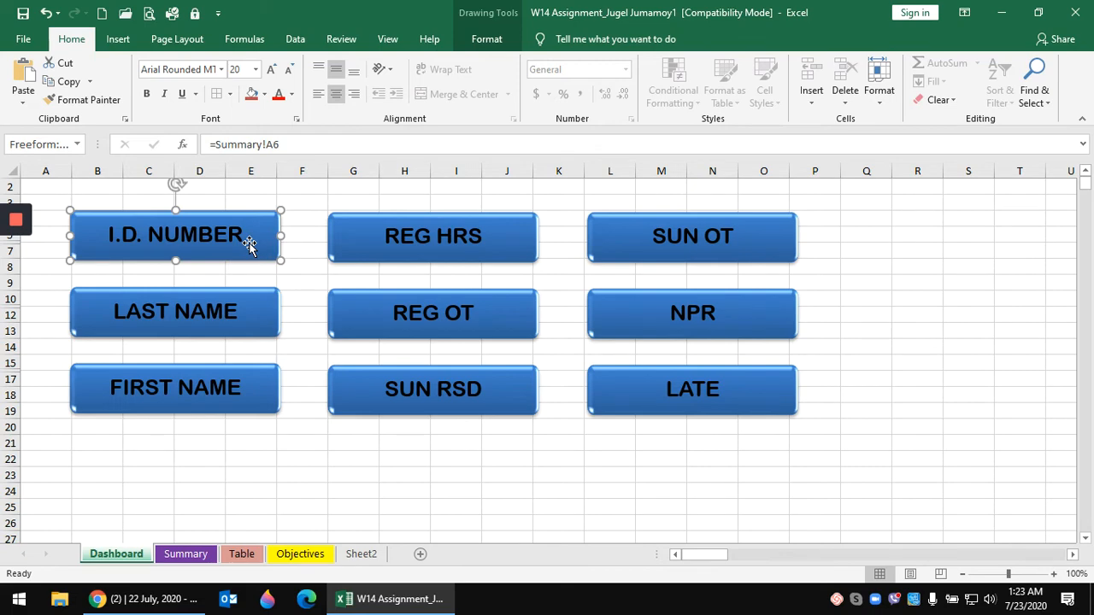
- Fill the I.D. NUMBER box red-orange, FIRST NAME yellow and REG HRS purple
{"action": "left_click", "coordinate": [252, 95]}
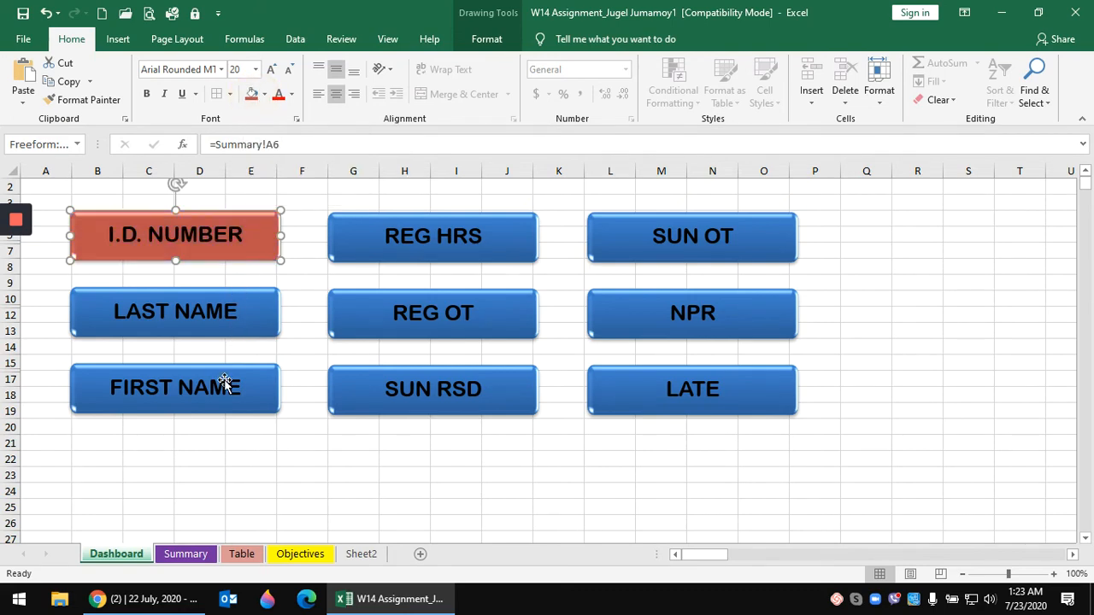
{"action": "left_click", "coordinate": [224, 382]}
{"action": "left_click", "coordinate": [265, 94]}
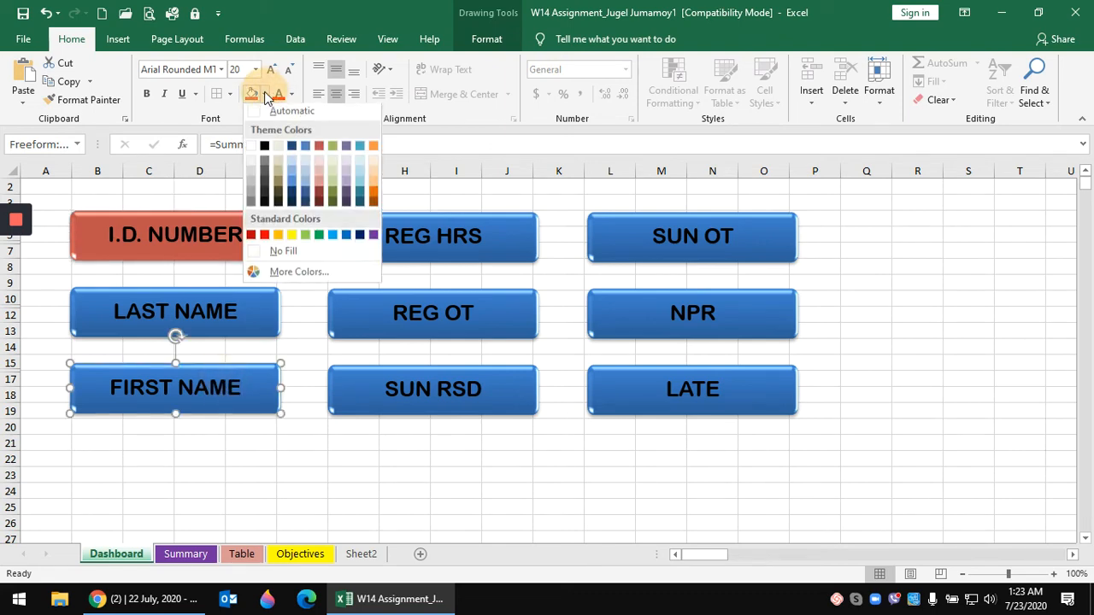
{"action": "left_click", "coordinate": [292, 238]}
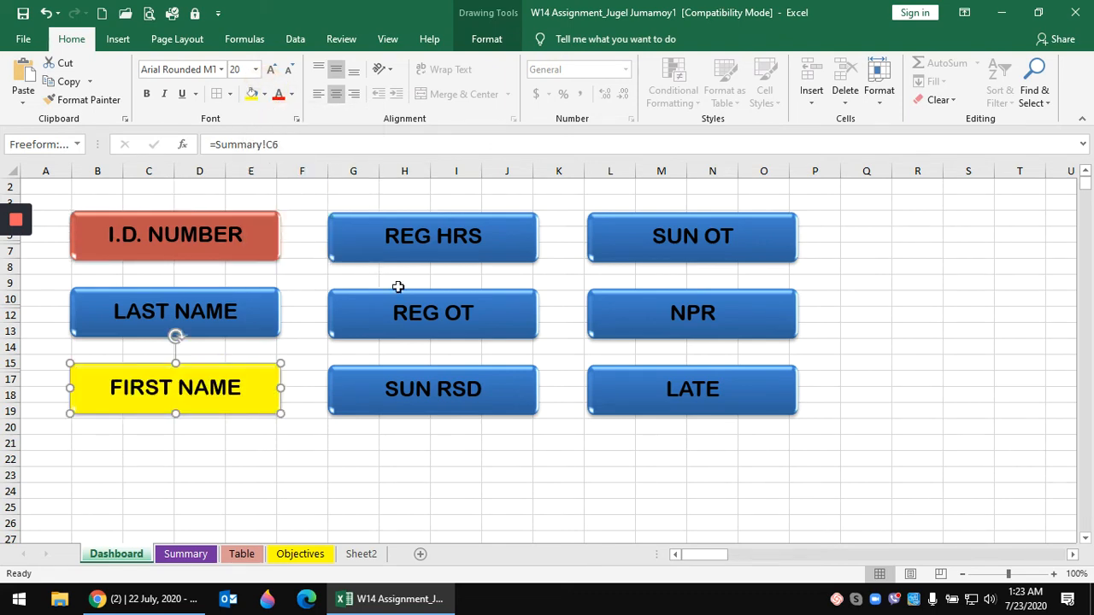
{"action": "left_click", "coordinate": [422, 246]}
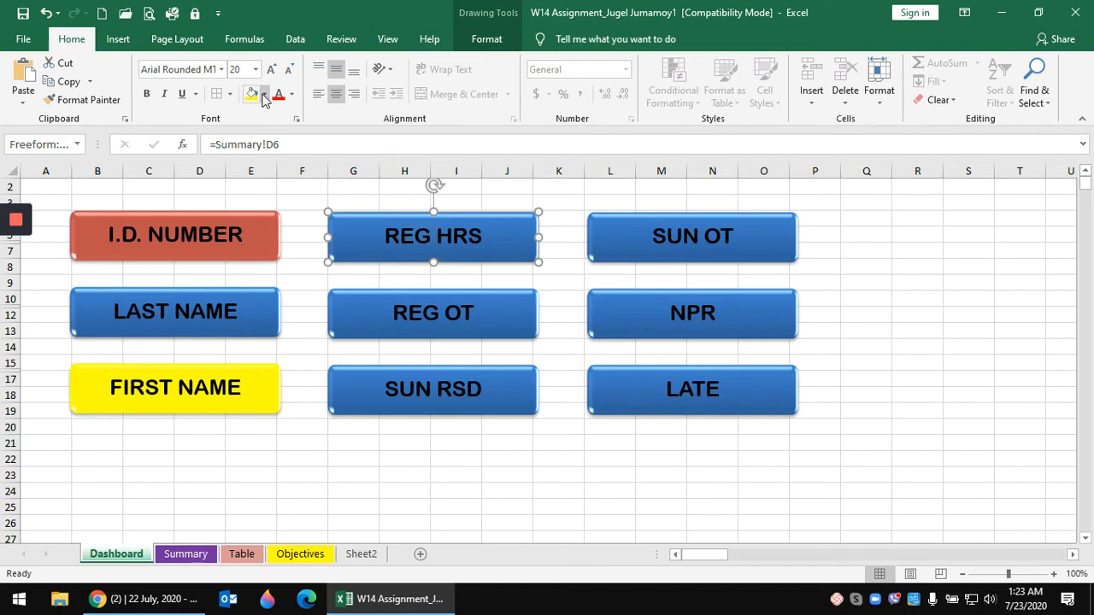
{"action": "left_click", "coordinate": [265, 94]}
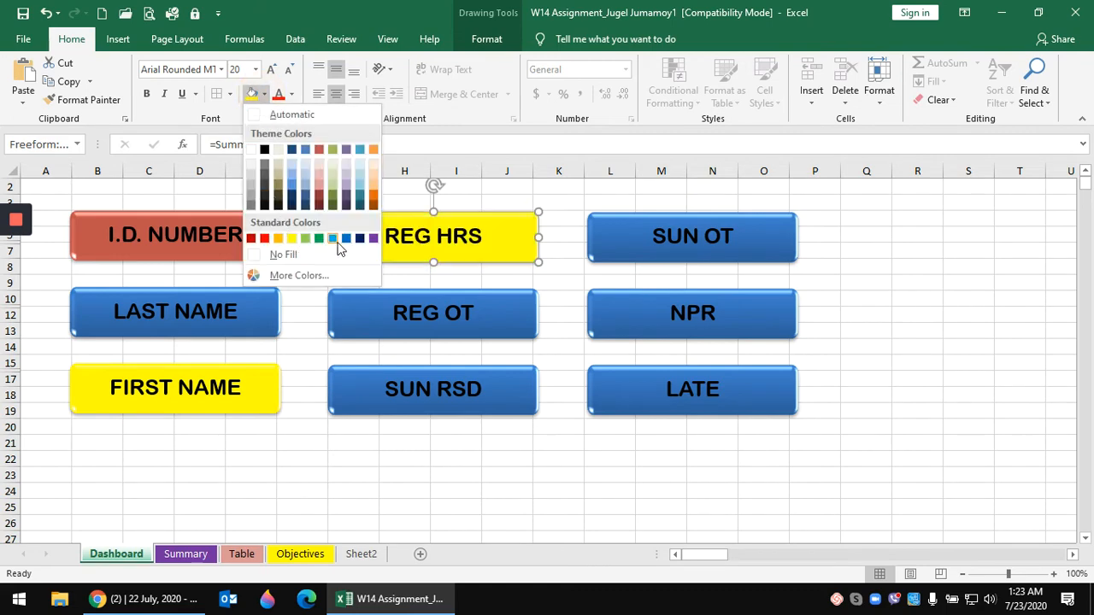
{"action": "left_click", "coordinate": [373, 238]}
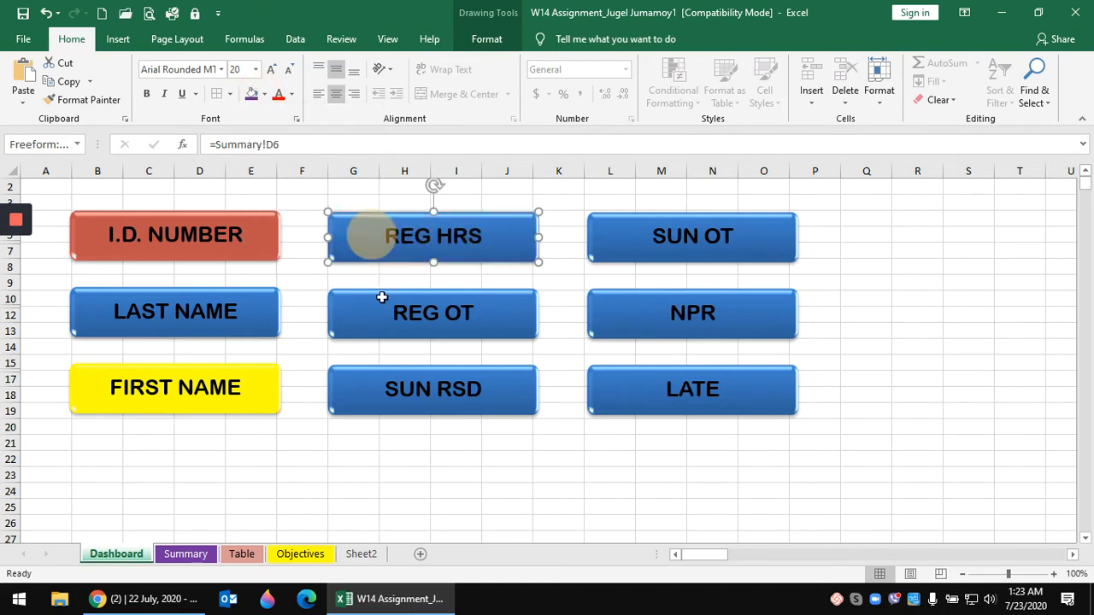
- Fill the SUN RSD box red, LATE dark tan and SUN OT orange
{"action": "left_click", "coordinate": [408, 398]}
{"action": "left_click", "coordinate": [266, 95]}
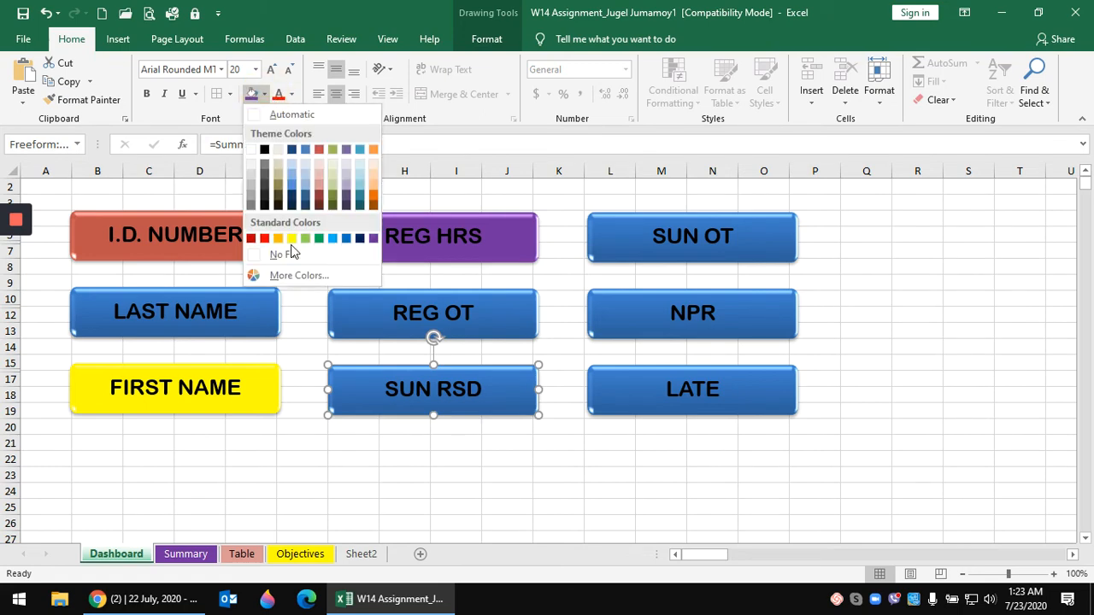
{"action": "left_click", "coordinate": [265, 238]}
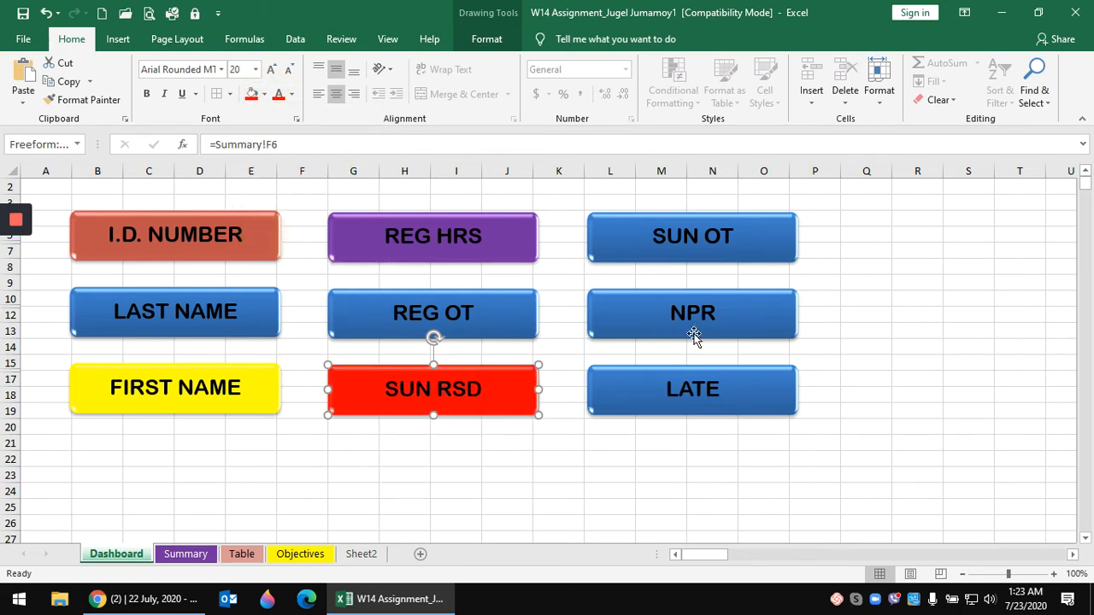
{"action": "left_click", "coordinate": [691, 391]}
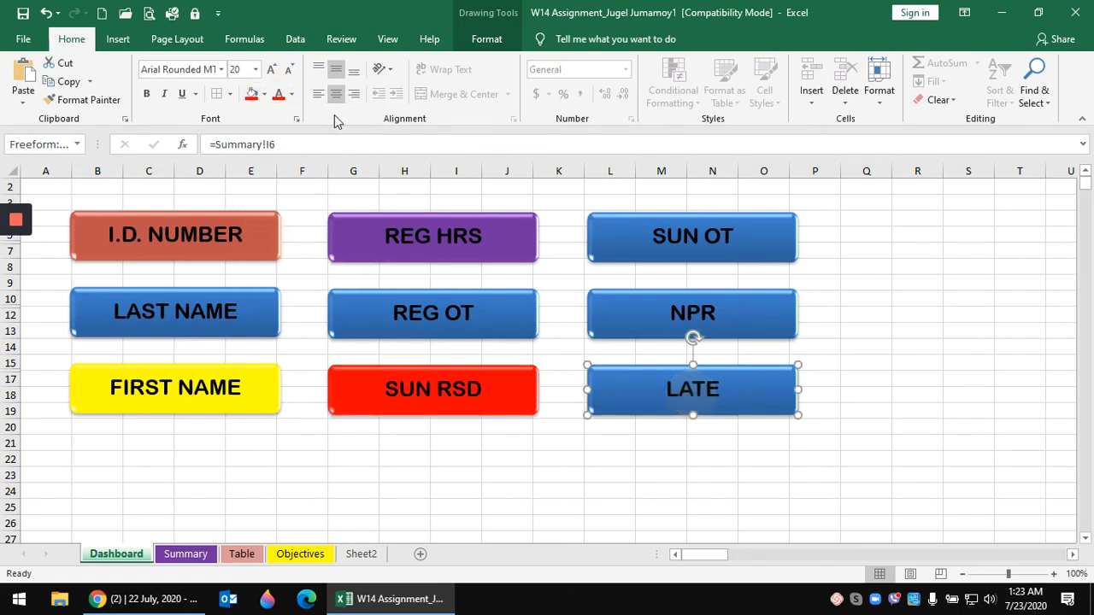
{"action": "left_click", "coordinate": [266, 95]}
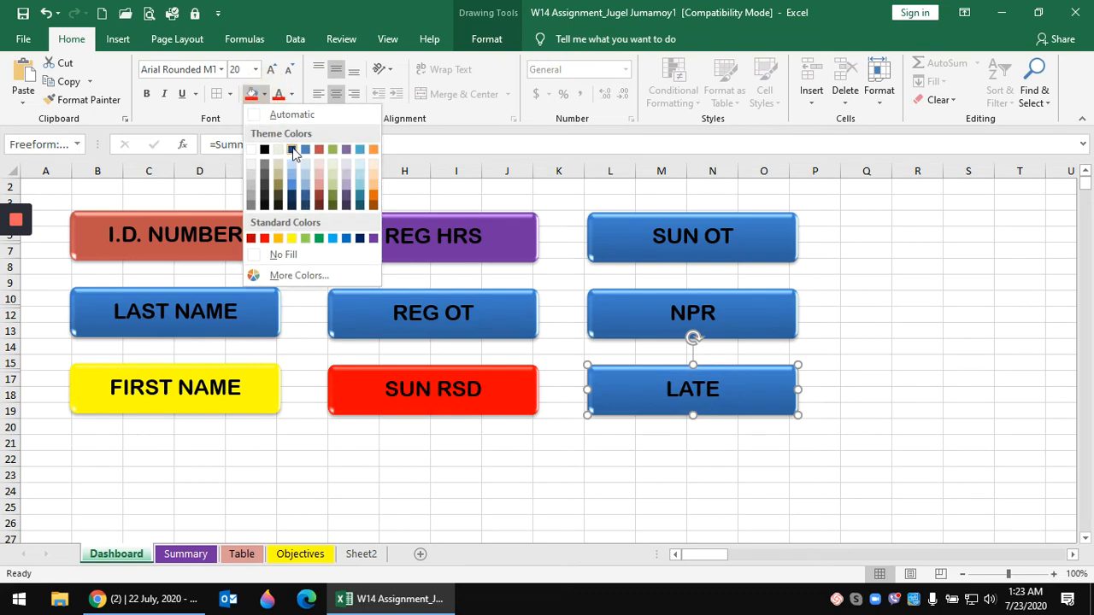
{"action": "left_click", "coordinate": [279, 199]}
{"action": "left_click", "coordinate": [691, 236]}
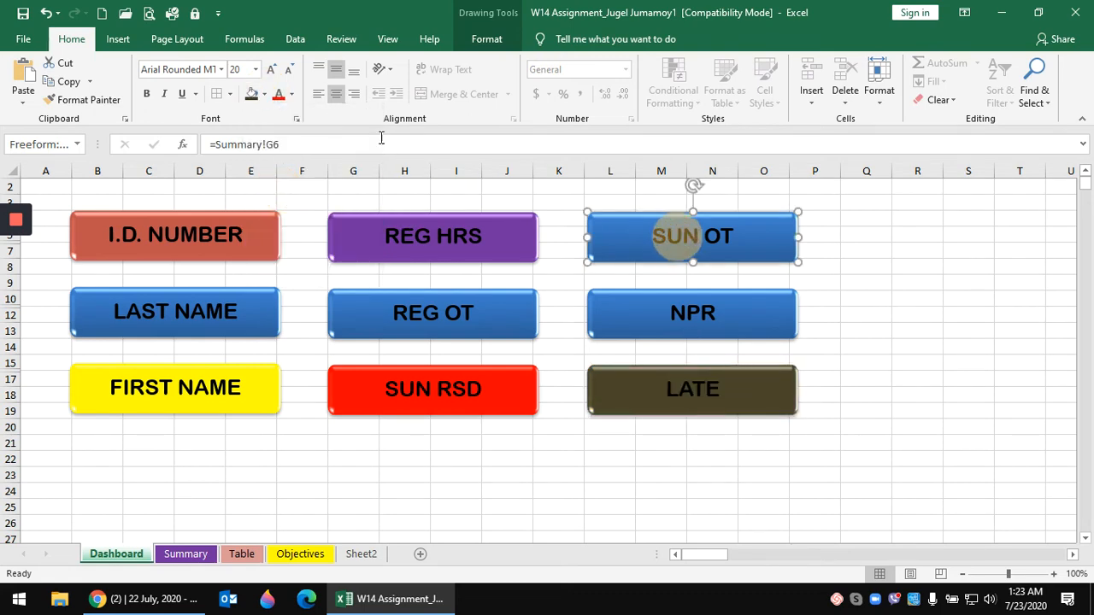
{"action": "left_click", "coordinate": [266, 95]}
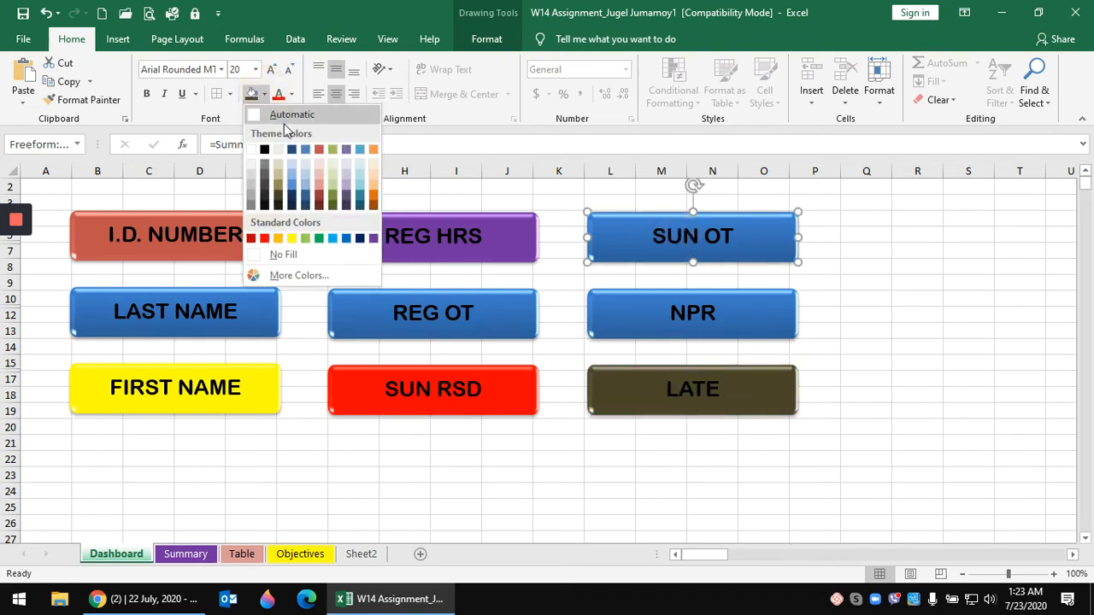
{"action": "left_click", "coordinate": [376, 200]}
{"action": "left_click", "coordinate": [484, 464]}
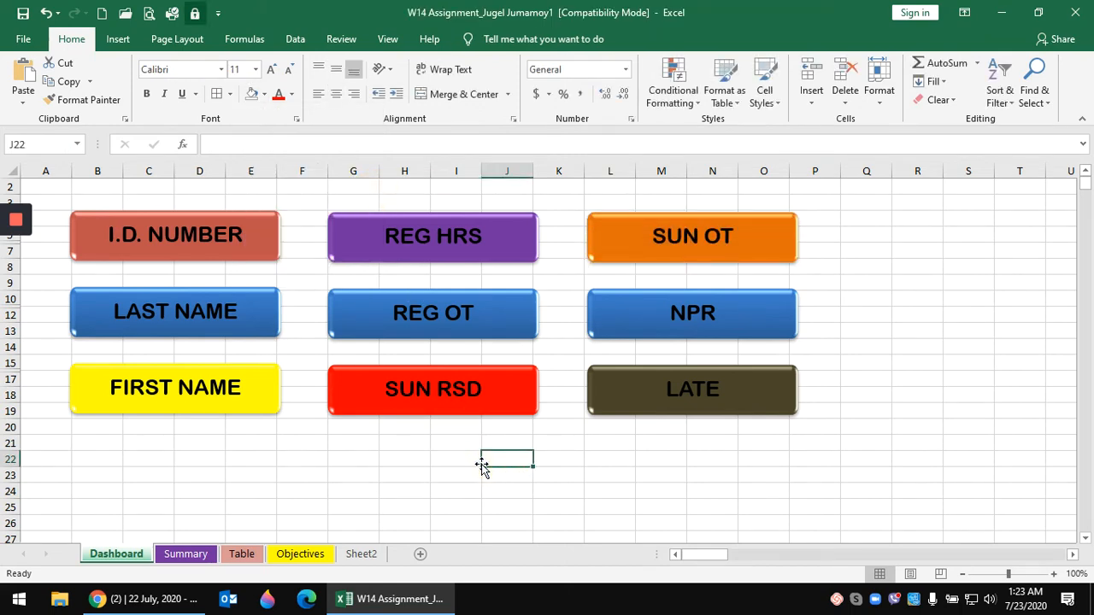
{"action": "left_click", "coordinate": [227, 236]}
- Nudge the top row (I.D. NUMBER, REG HRS, SUN OT) up two steps
{"action": "left_click", "coordinate": [399, 245], "text": "ctrl"}
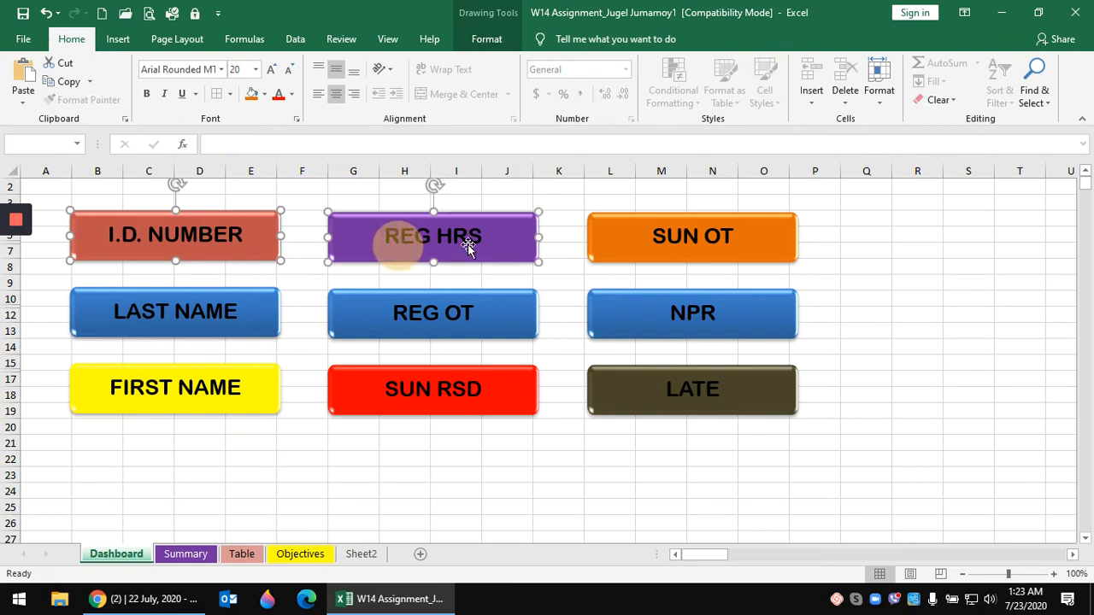
{"action": "left_click", "coordinate": [694, 238], "text": "ctrl"}
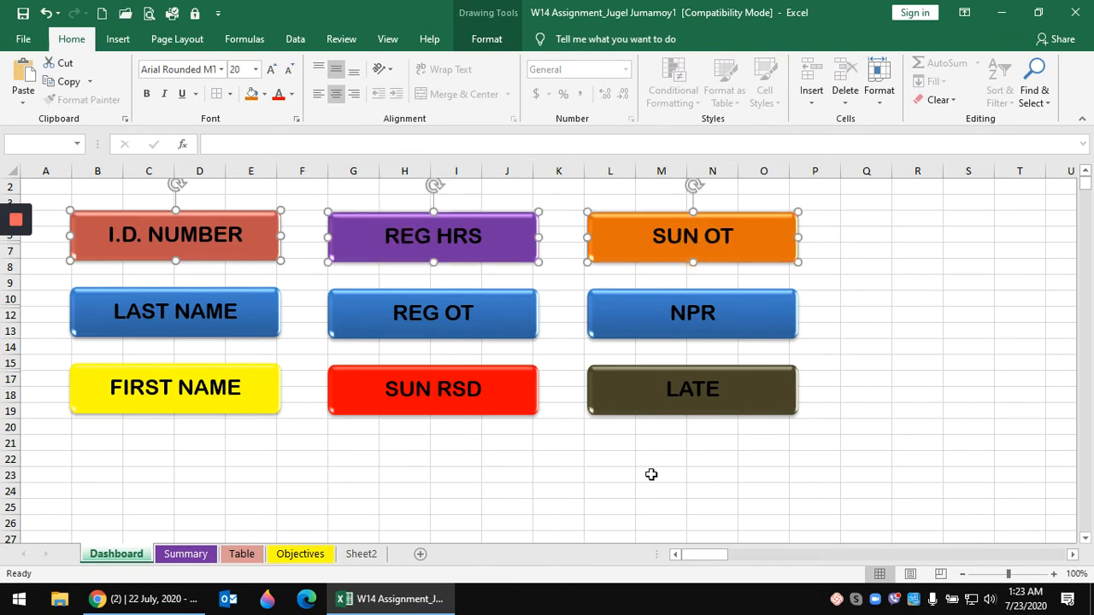
{"action": "key", "text": "Up"}
{"action": "key", "text": "Up"}
{"action": "key", "text": "Up"}
{"action": "key", "text": "Up"}
{"action": "key", "text": "Up"}
{"action": "key", "text": "Up"}
{"action": "key", "text": "Up"}
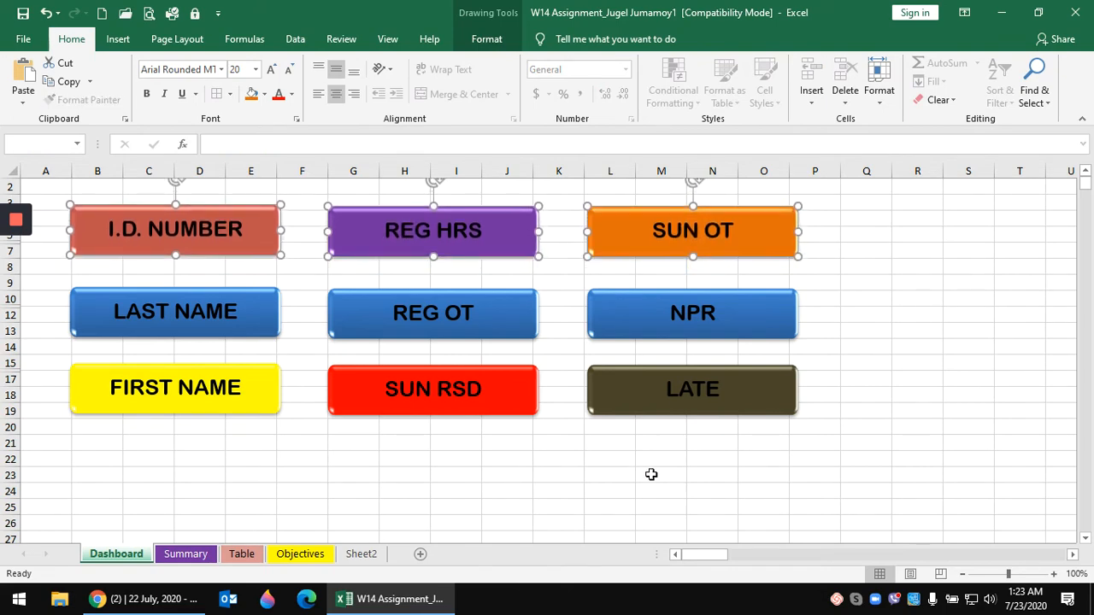
{"action": "key", "text": "Up"}
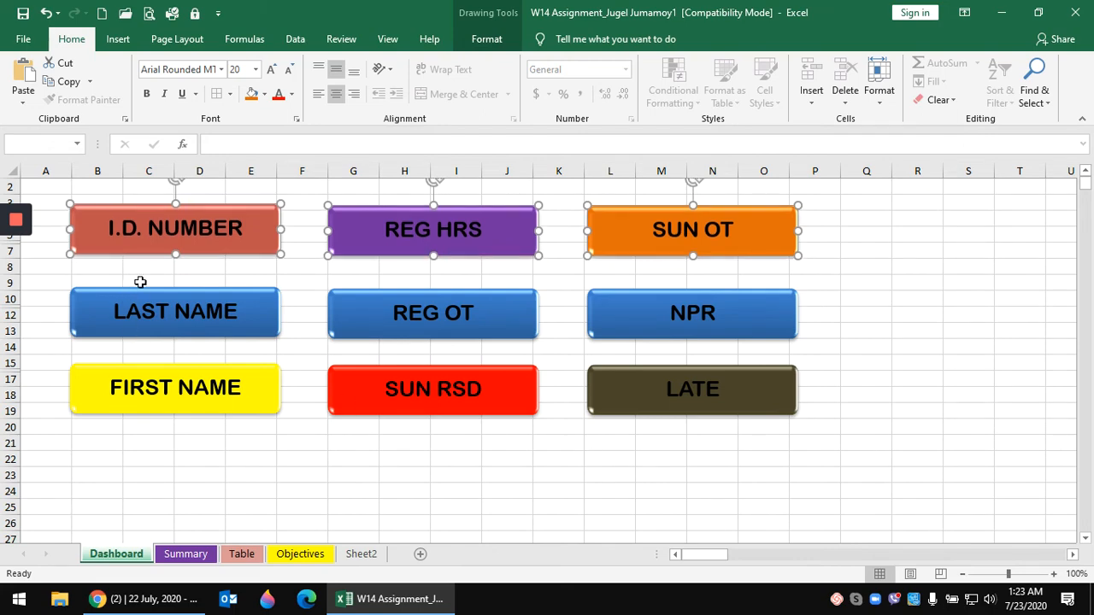
- Nudge the middle row (LAST NAME, REG OT, NPR) up one step
{"action": "left_click", "coordinate": [178, 314]}
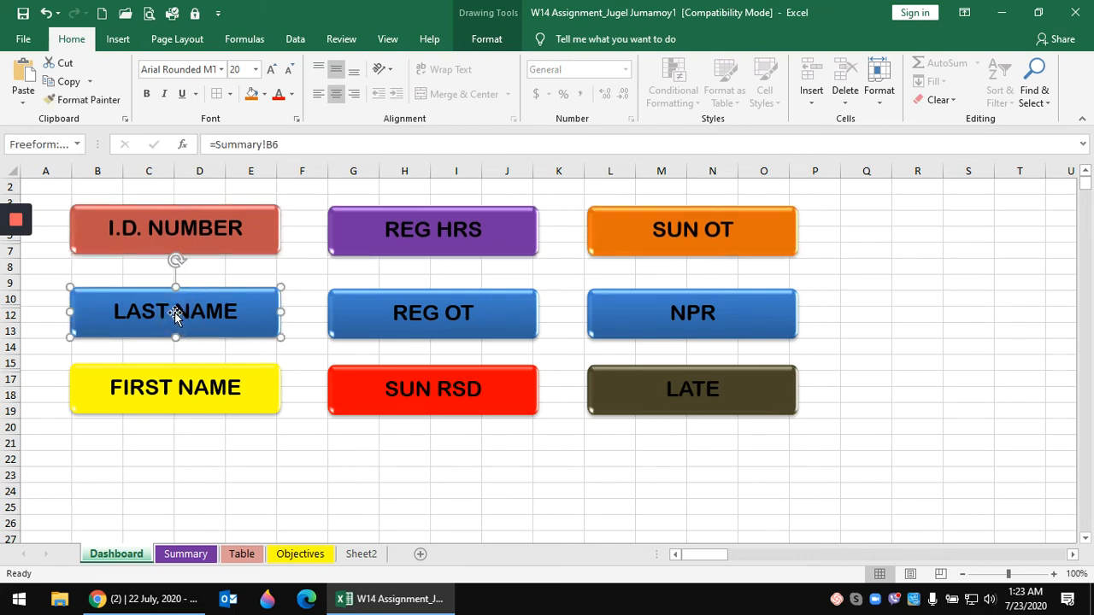
{"action": "left_click", "coordinate": [416, 313], "text": "shift"}
{"action": "left_click", "coordinate": [672, 325], "text": "shift"}
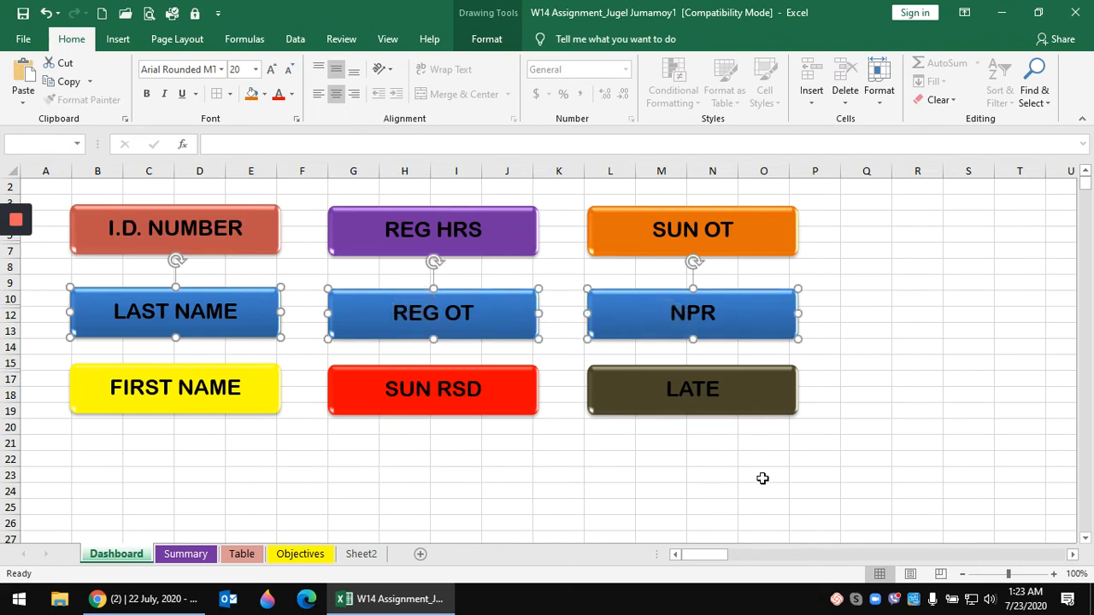
{"action": "key", "text": "Up"}
{"action": "key", "text": "Up"}
{"action": "key", "text": "Up"}
{"action": "key", "text": "Up"}
{"action": "key", "text": "Up"}
{"action": "key", "text": "Up"}
{"action": "key", "text": "Up"}
{"action": "key", "text": "Up"}
{"action": "key", "text": "Up"}
{"action": "key", "text": "Up"}
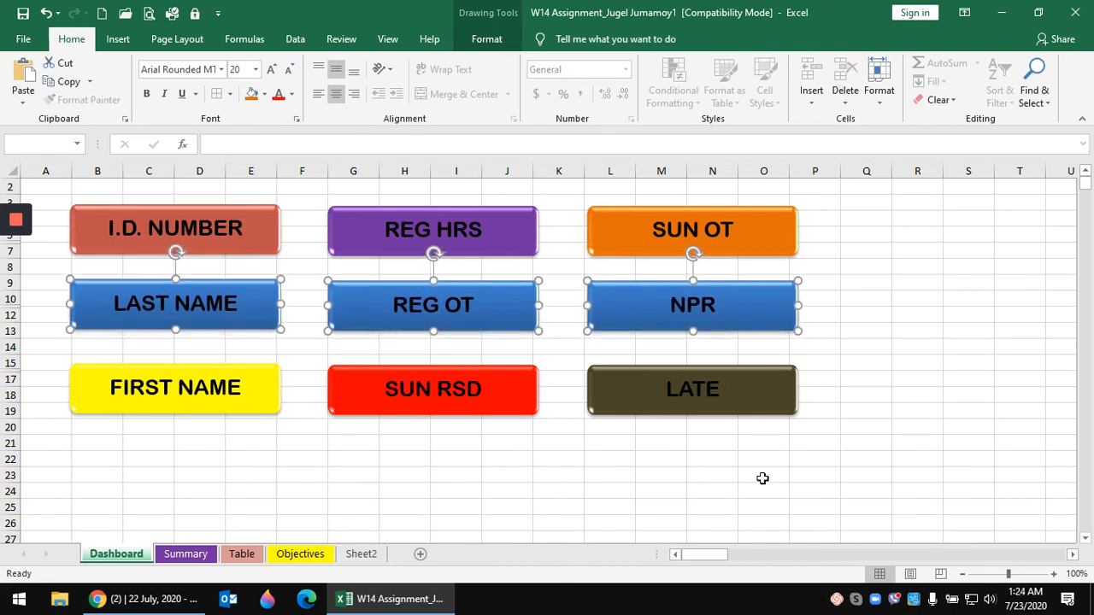
- Nudge the top row of boxes up one more step
{"action": "left_click", "coordinate": [222, 237]}
{"action": "left_click", "coordinate": [410, 226], "text": "shift"}
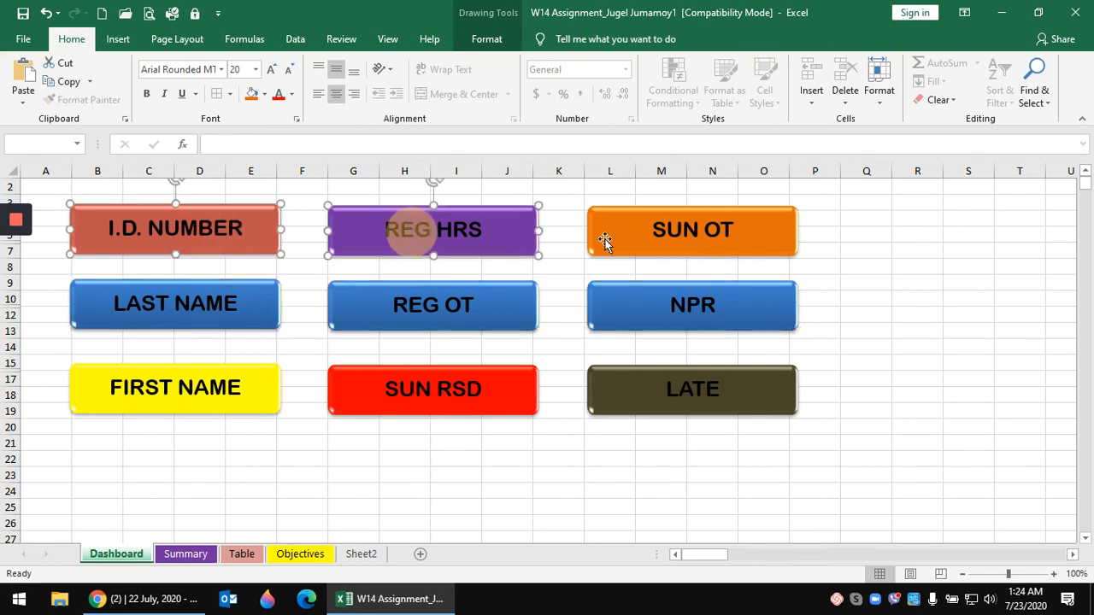
{"action": "left_click", "coordinate": [665, 239], "text": "shift"}
{"action": "key", "text": "Up"}
{"action": "key", "text": "Up"}
{"action": "key", "text": "Up"}
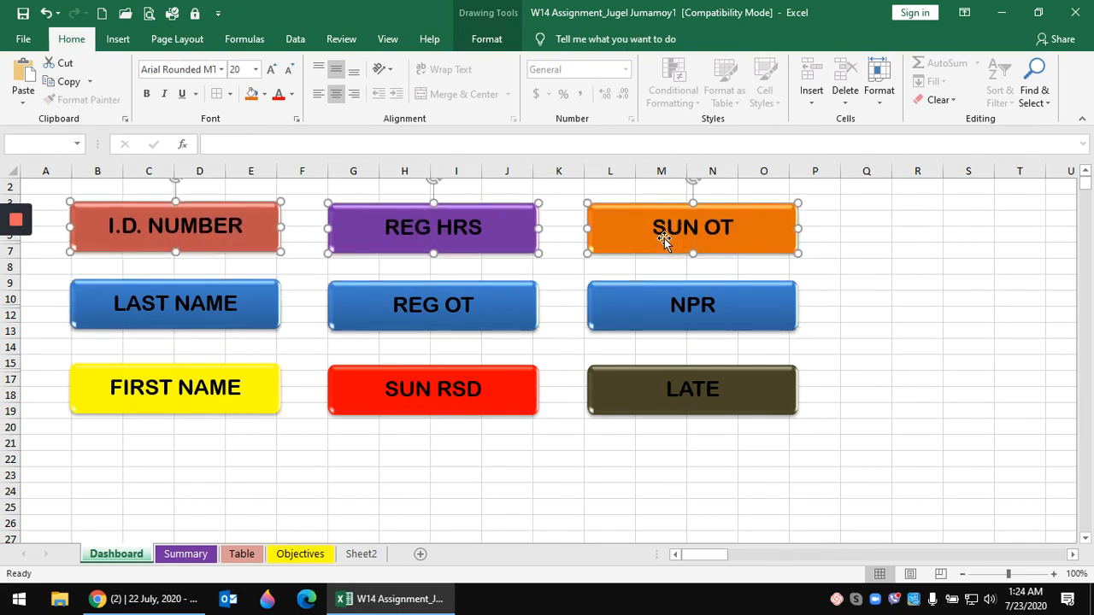
- Nudge FIRST NAME, SUN RSD and LATE up together, then deselect them
{"action": "left_click", "coordinate": [203, 389]}
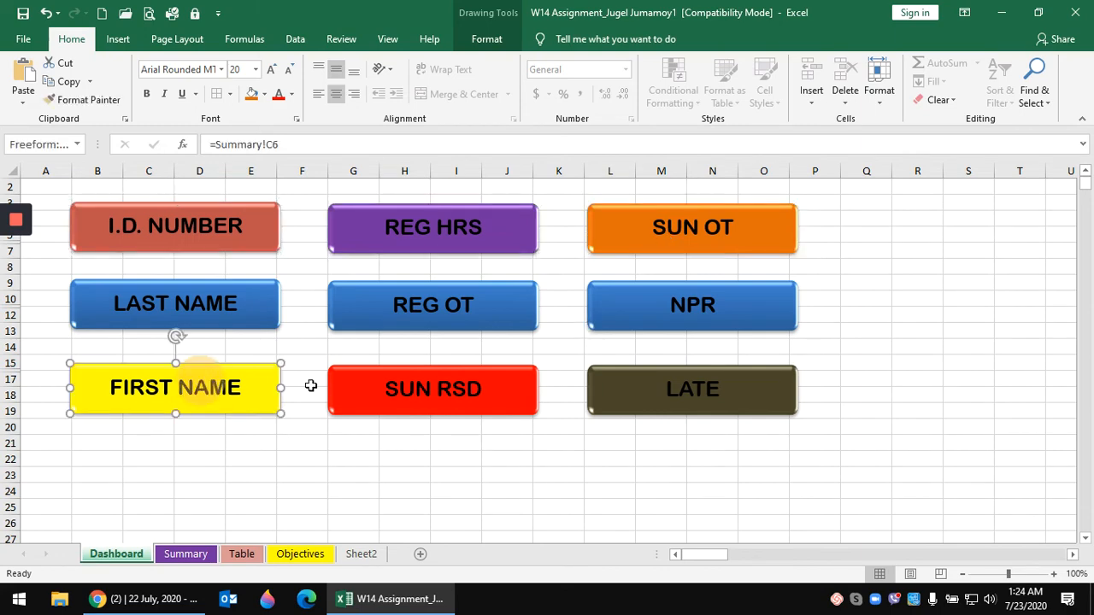
{"action": "left_click", "coordinate": [444, 392], "text": "shift"}
{"action": "left_click", "coordinate": [694, 389], "text": "shift"}
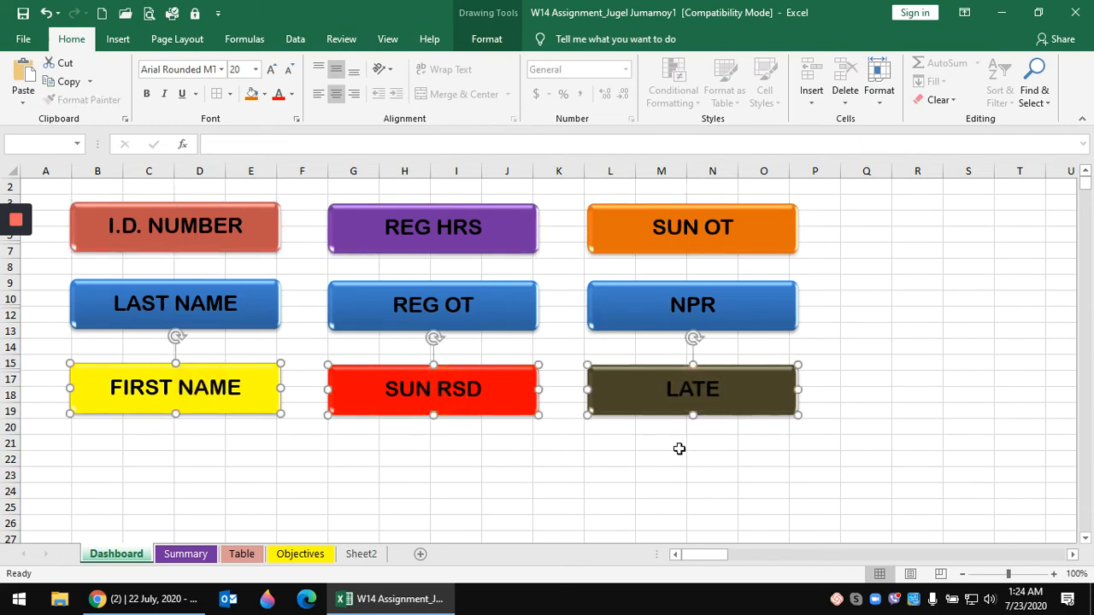
{"action": "key", "text": "Up"}
{"action": "key", "text": "Up"}
{"action": "key", "text": "Up"}
{"action": "key", "text": "Up"}
{"action": "key", "text": "Up"}
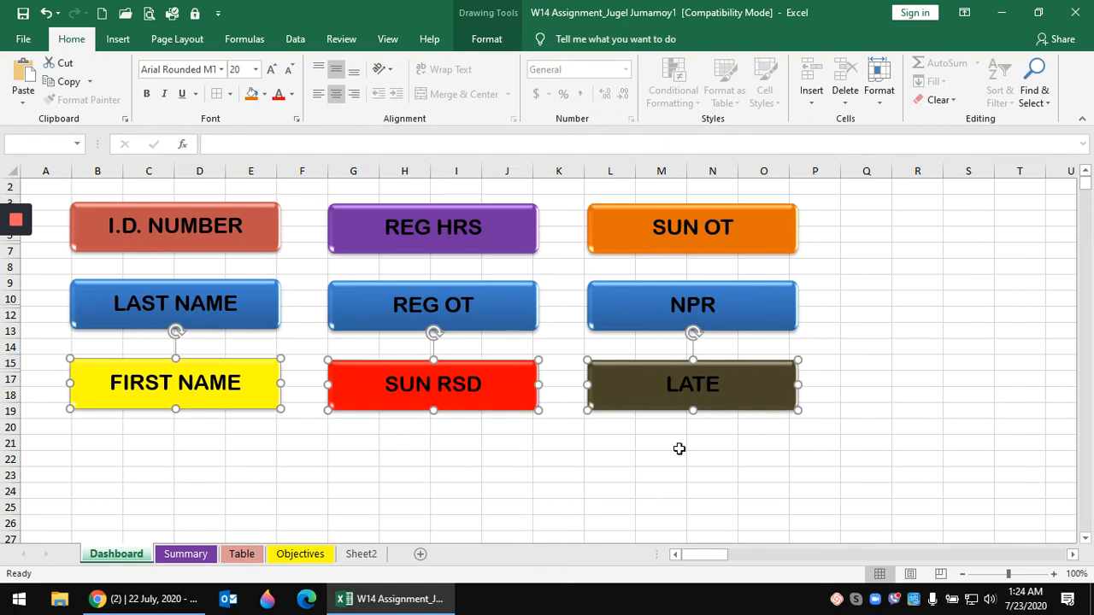
{"action": "left_click", "coordinate": [453, 477]}
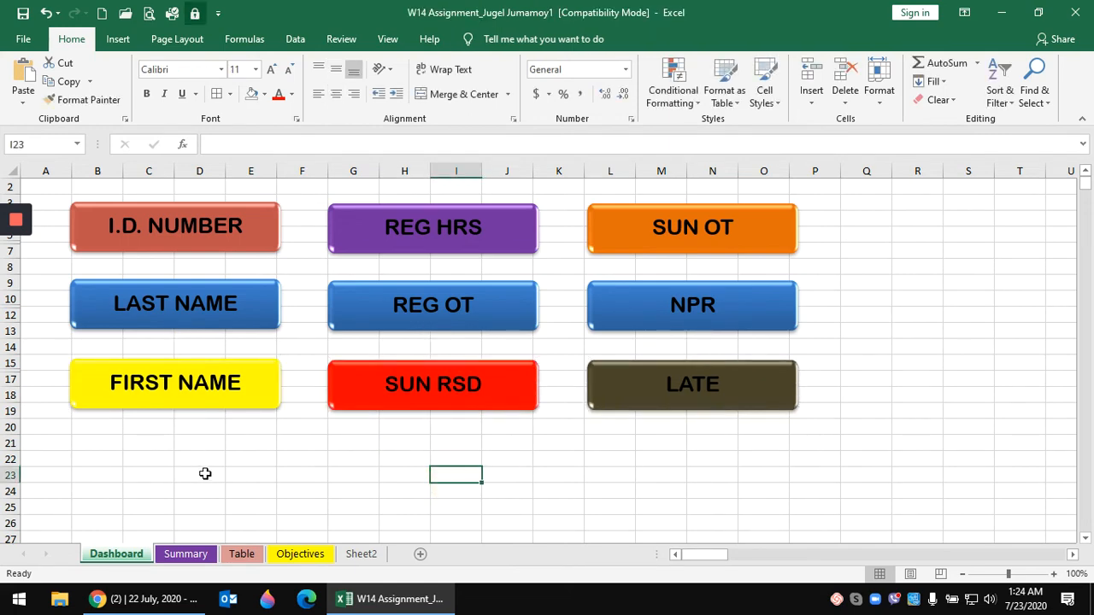
- Merge cells B14:E14 below the LAST NAME box with Merge & Center
{"action": "left_click_drag", "start_coordinate": [110, 343], "coordinate": [257, 344]}
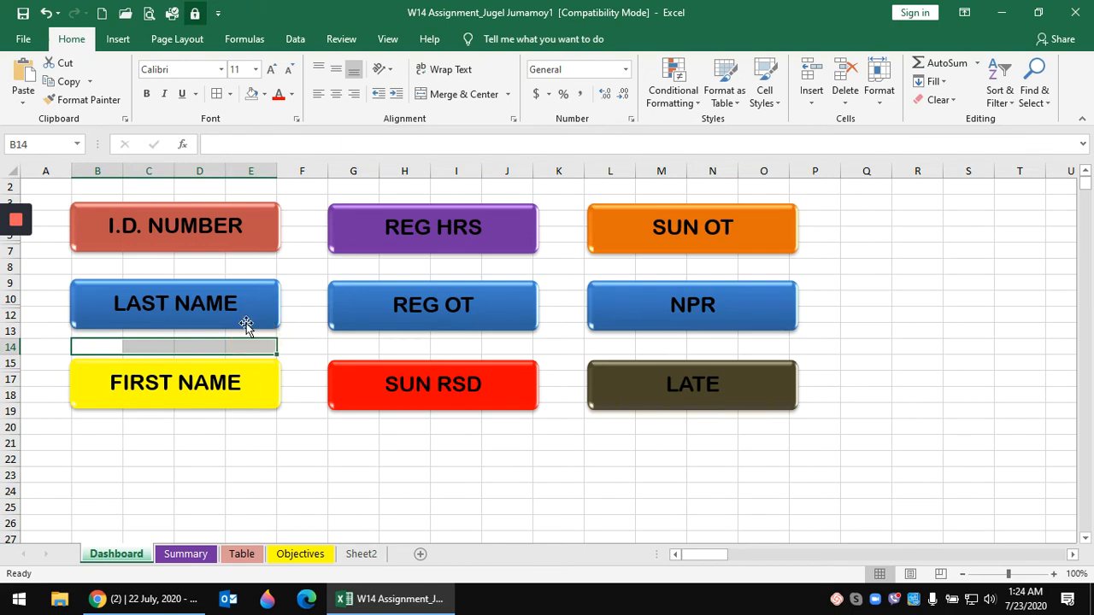
{"action": "left_click", "coordinate": [459, 94]}
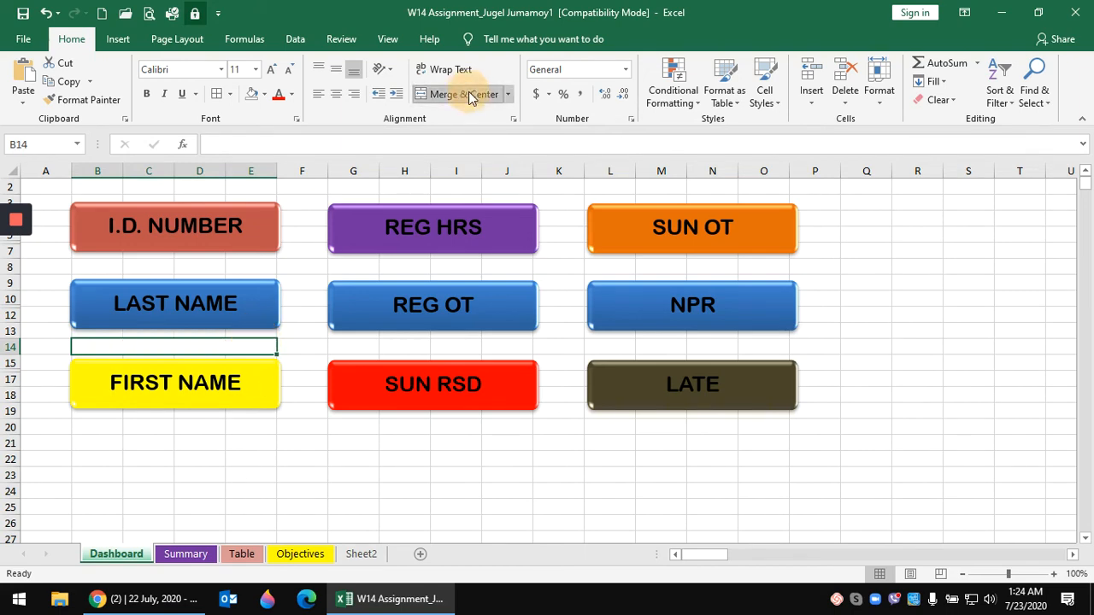
{"action": "right_click", "coordinate": [237, 343]}
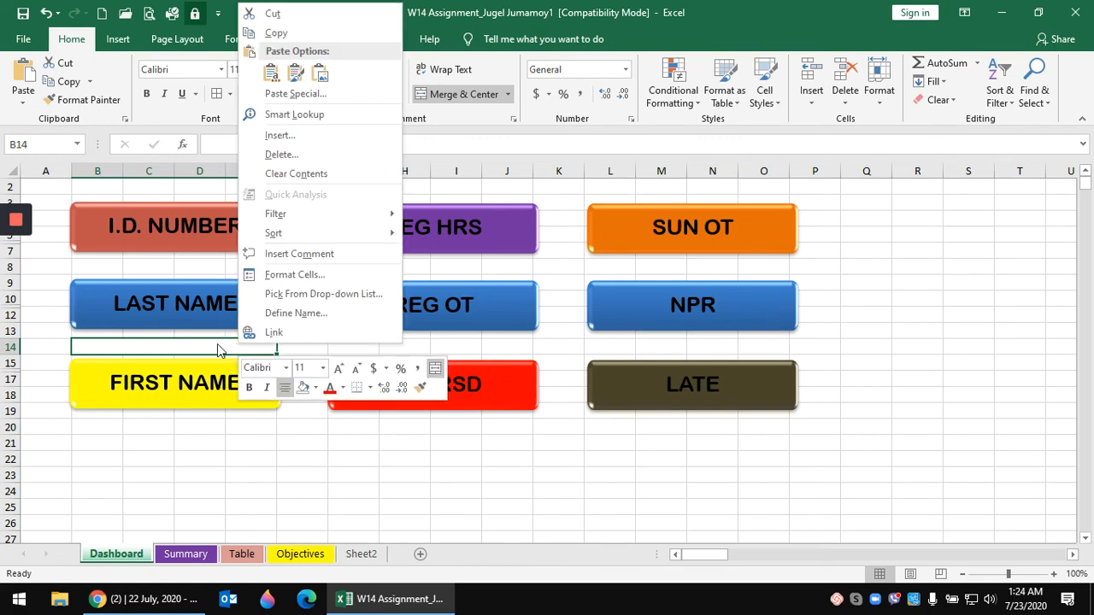
{"action": "left_click", "coordinate": [213, 346]}
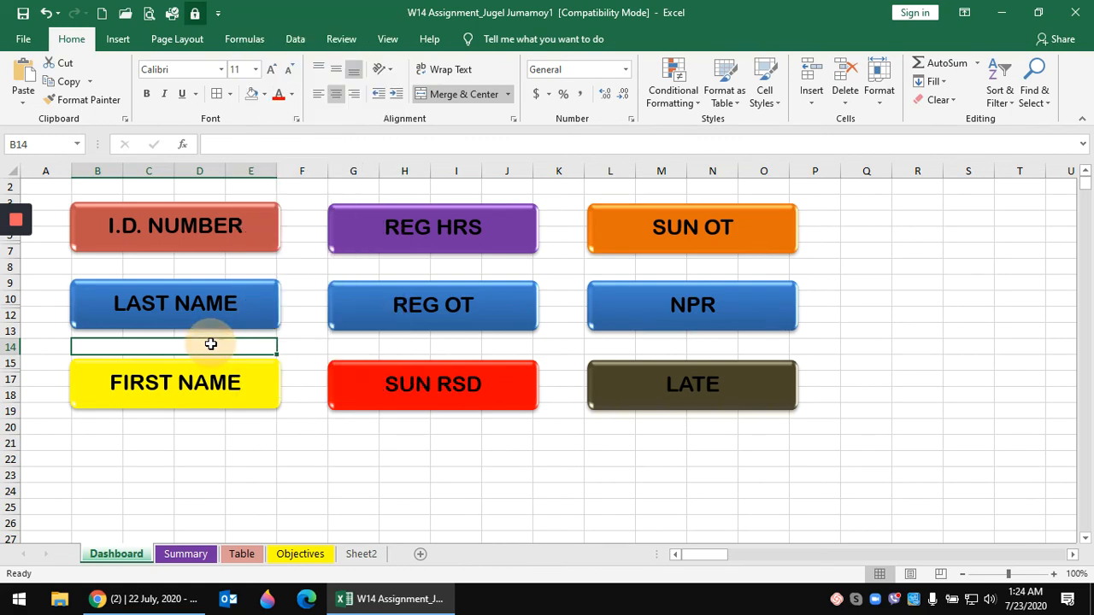
{"action": "left_click", "coordinate": [295, 39]}
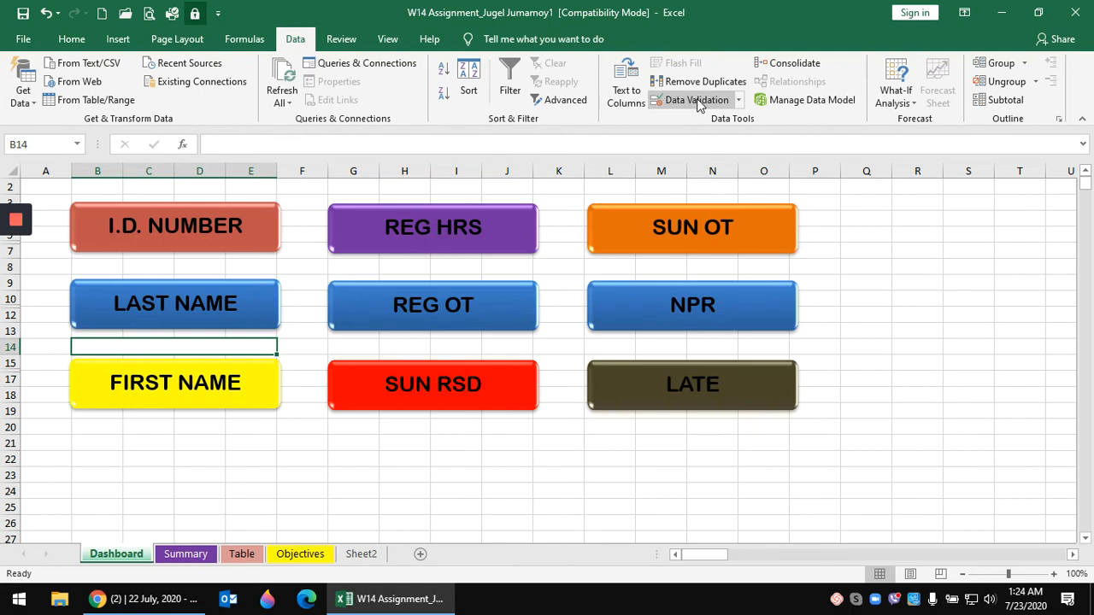
- Add List data validation to B14 with source =Summary!$B$7:$B$74
{"action": "left_click", "coordinate": [697, 100]}
{"action": "left_click", "coordinate": [665, 261]}
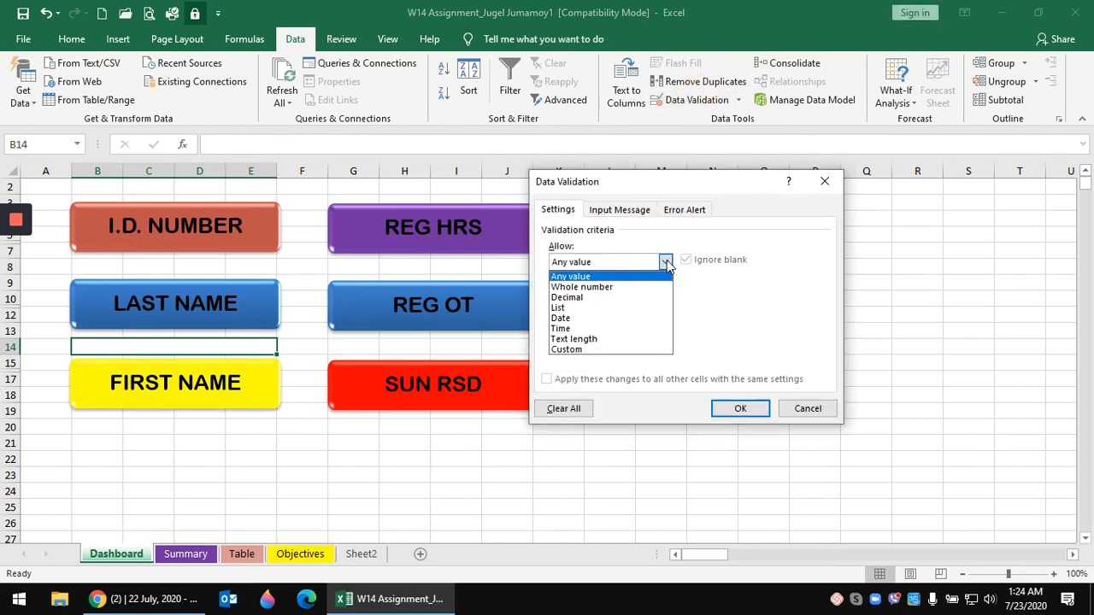
{"action": "left_click", "coordinate": [578, 310]}
{"action": "left_click", "coordinate": [572, 325]}
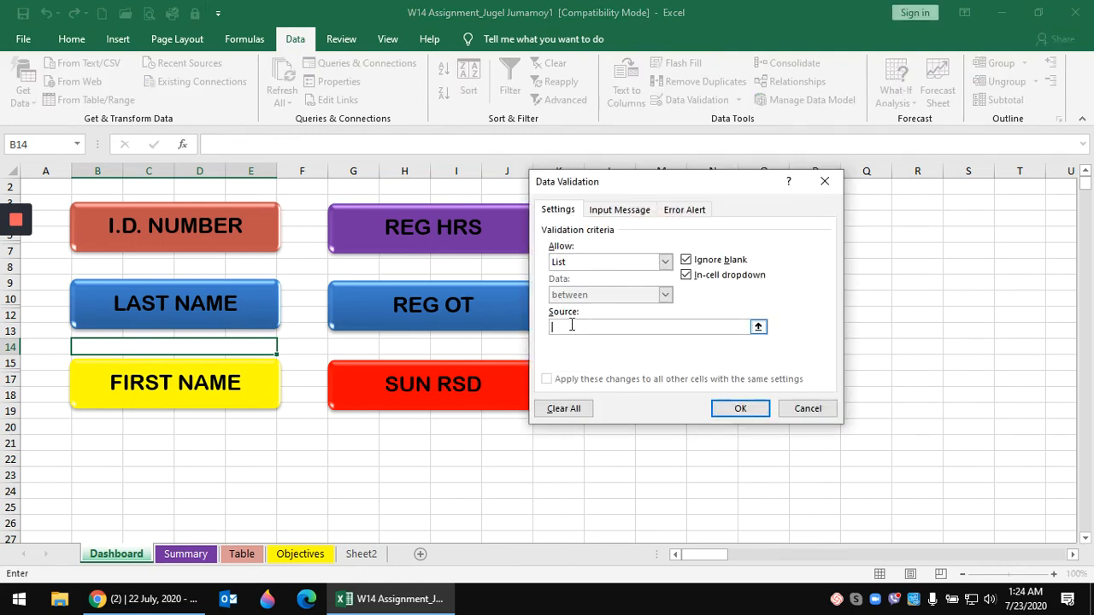
{"action": "left_click", "coordinate": [193, 555]}
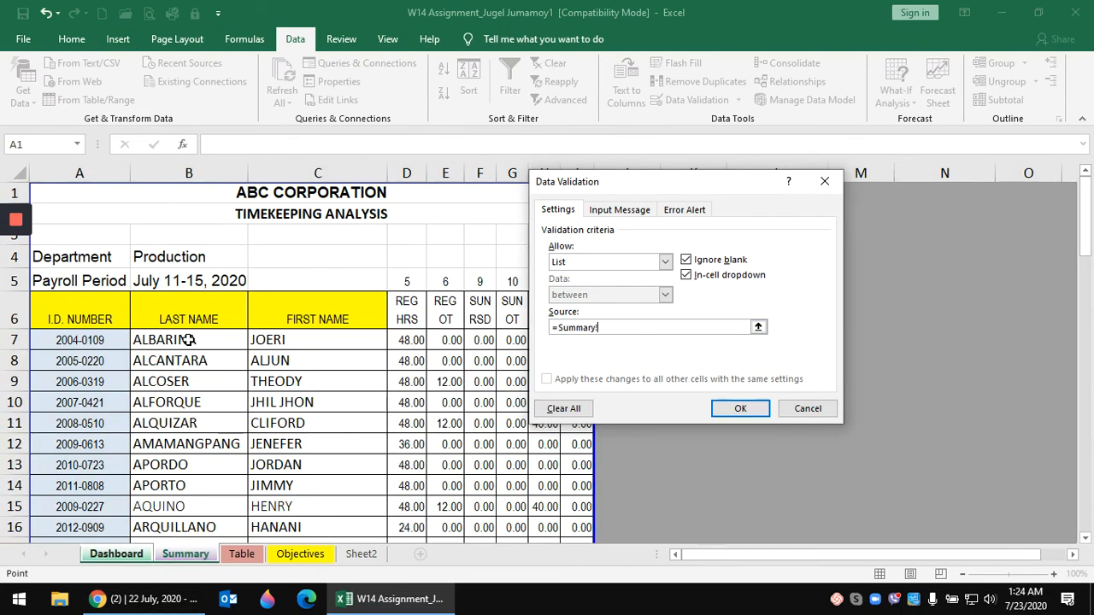
{"action": "left_click", "coordinate": [189, 339]}
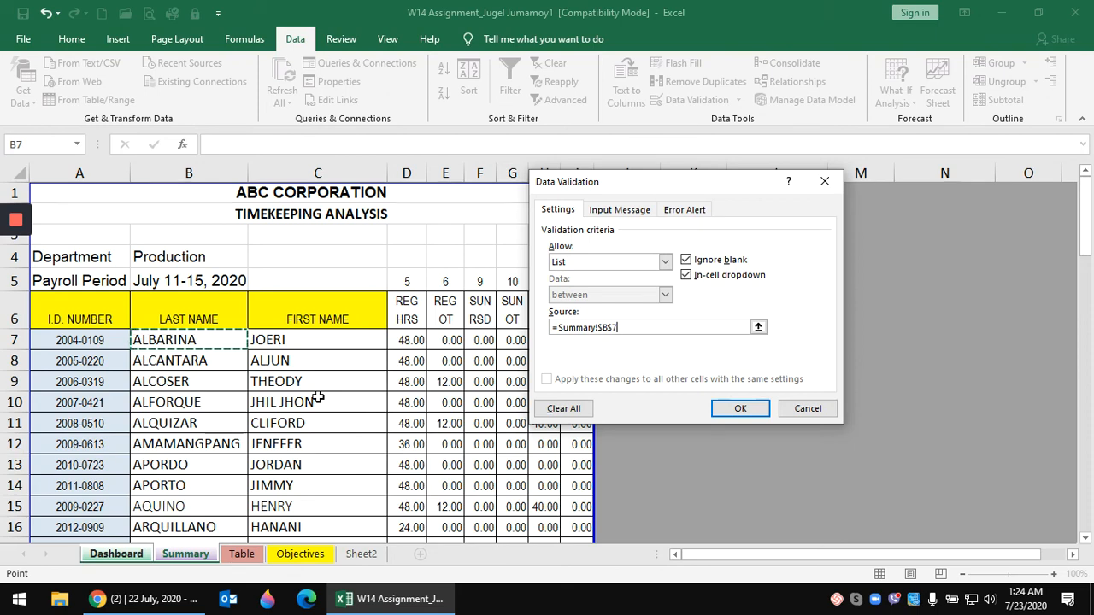
{"action": "key", "text": "ctrl+shift+Down"}
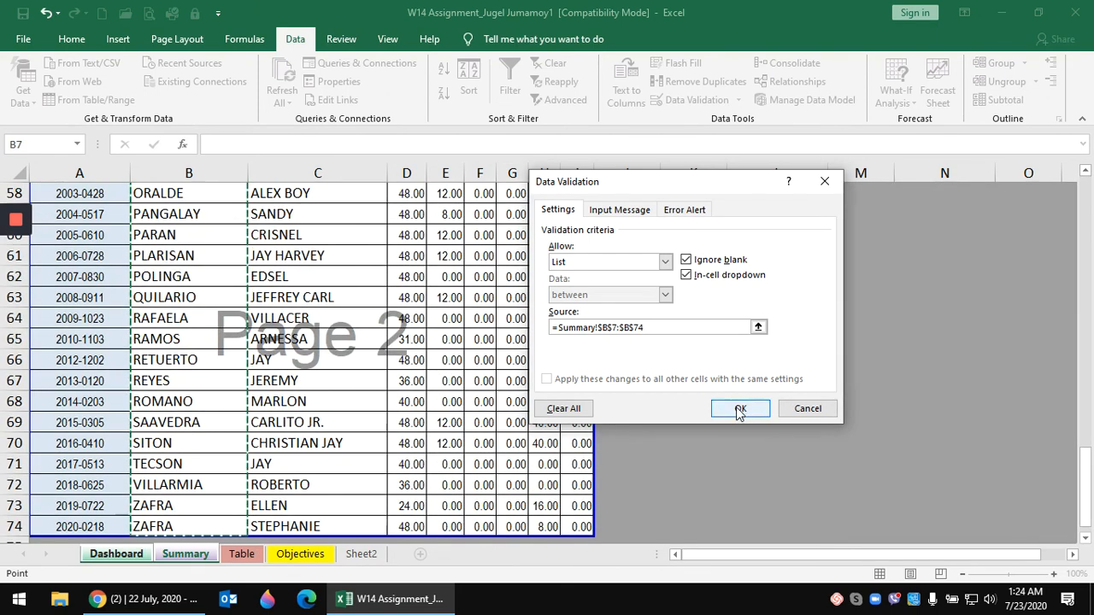
{"action": "left_click", "coordinate": [740, 410]}
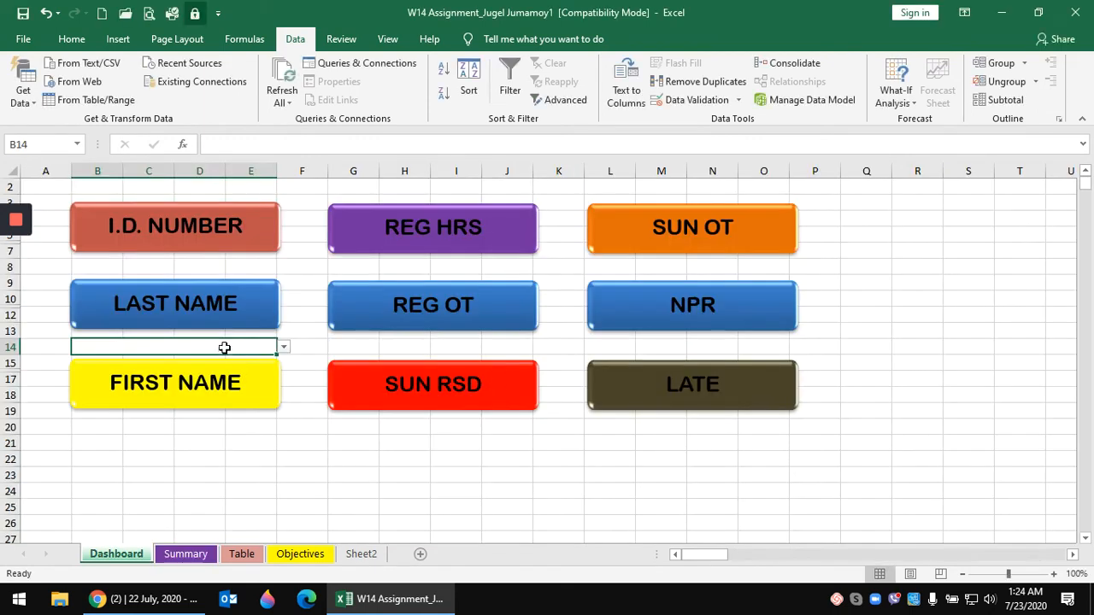
{"action": "left_click", "coordinate": [284, 348]}
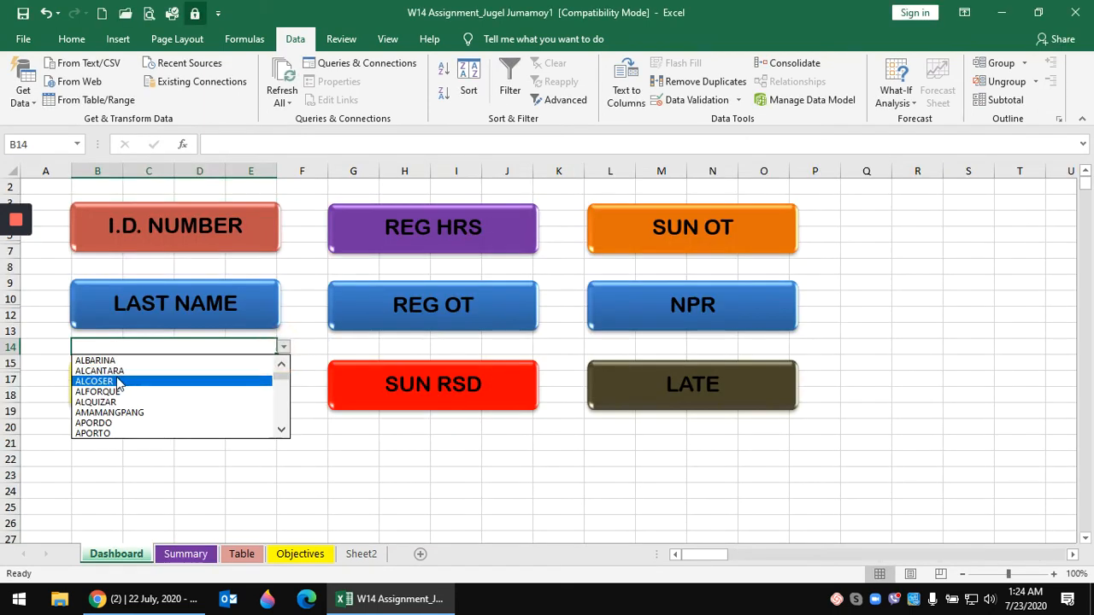
{"action": "left_click", "coordinate": [120, 381]}
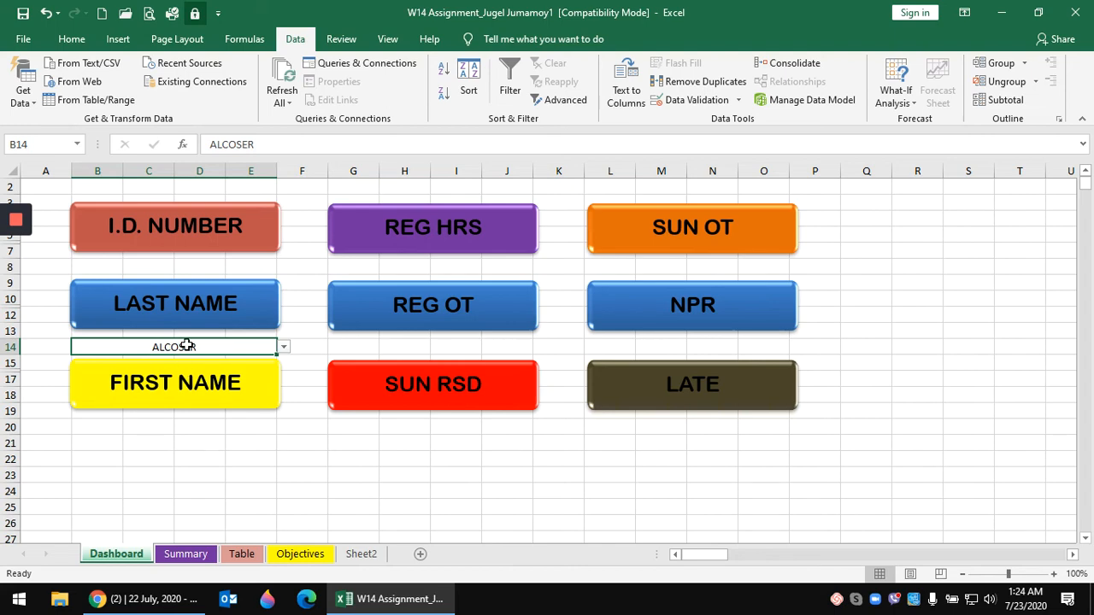
{"action": "left_click", "coordinate": [109, 426]}
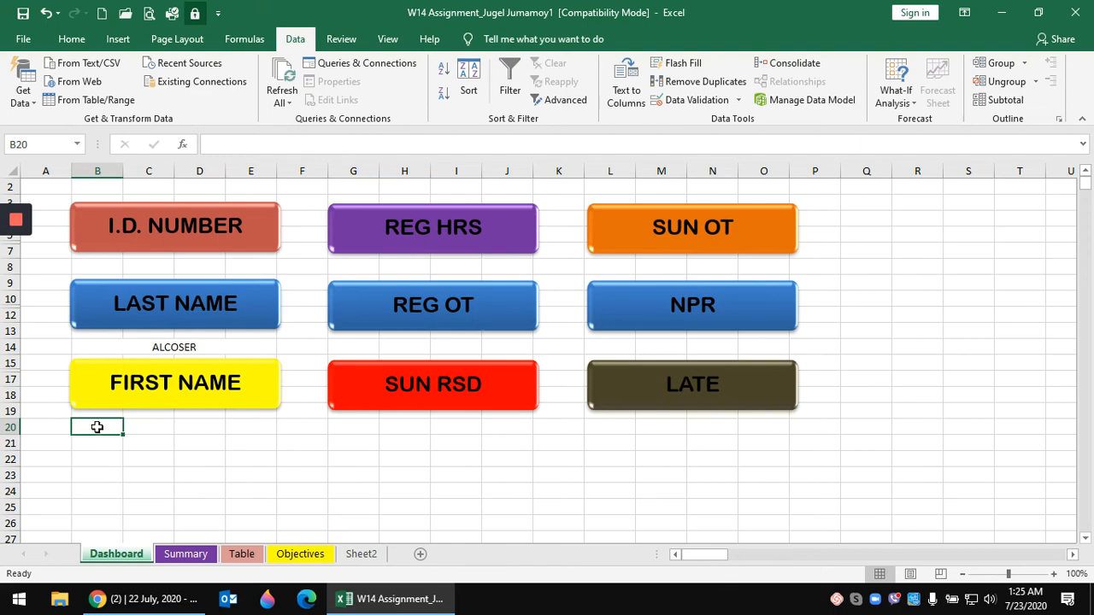
{"action": "left_click_drag", "start_coordinate": [94, 425], "coordinate": [247, 410]}
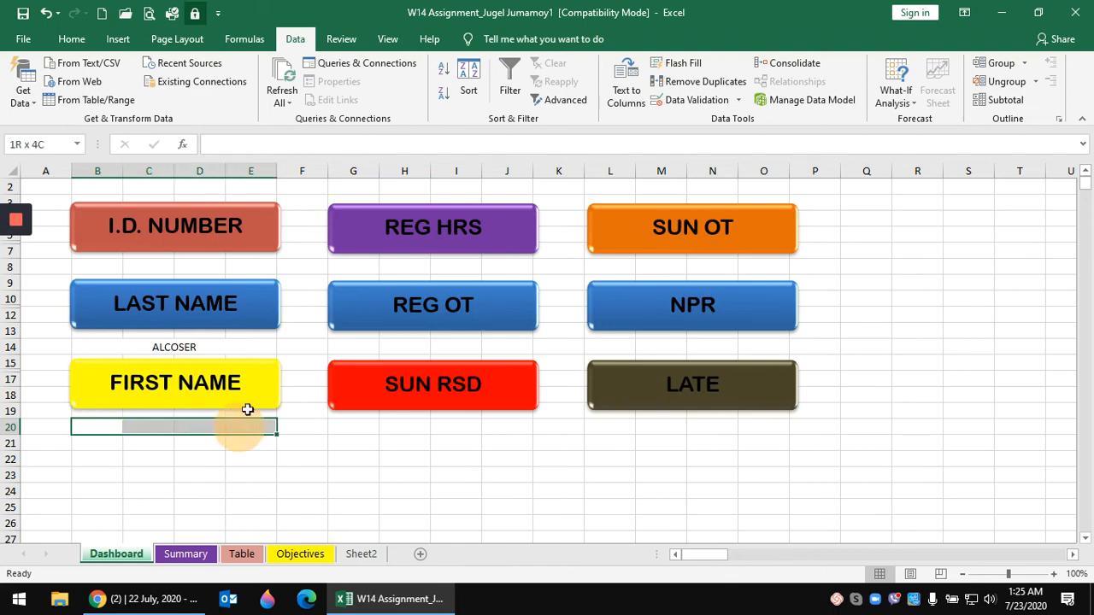
{"action": "left_click", "coordinate": [70, 38]}
{"action": "left_click", "coordinate": [465, 96]}
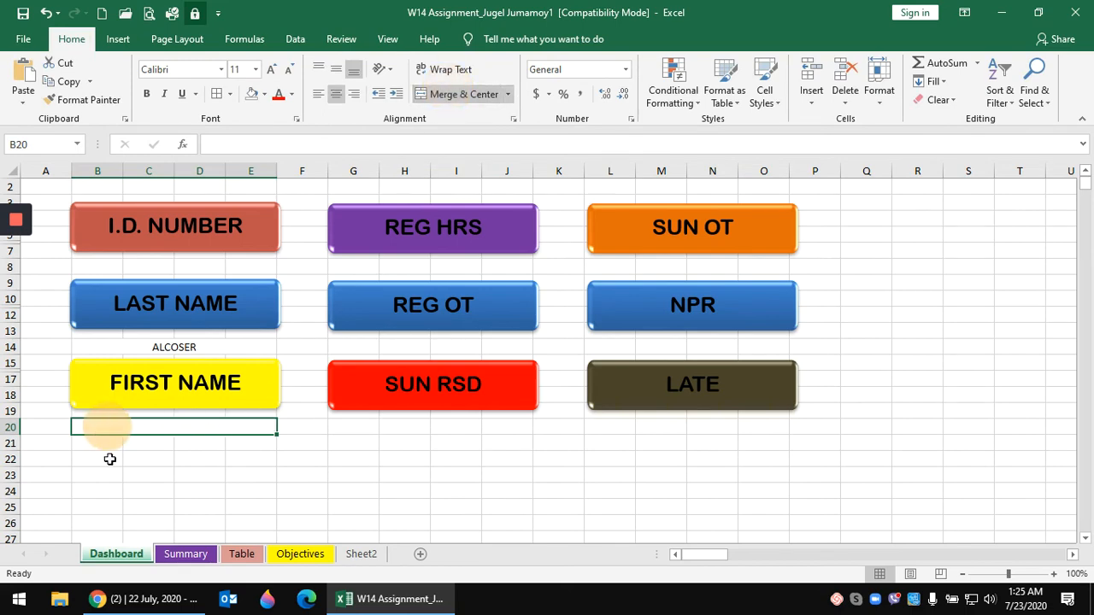
{"action": "type", "text": "=VLOOKUP("}
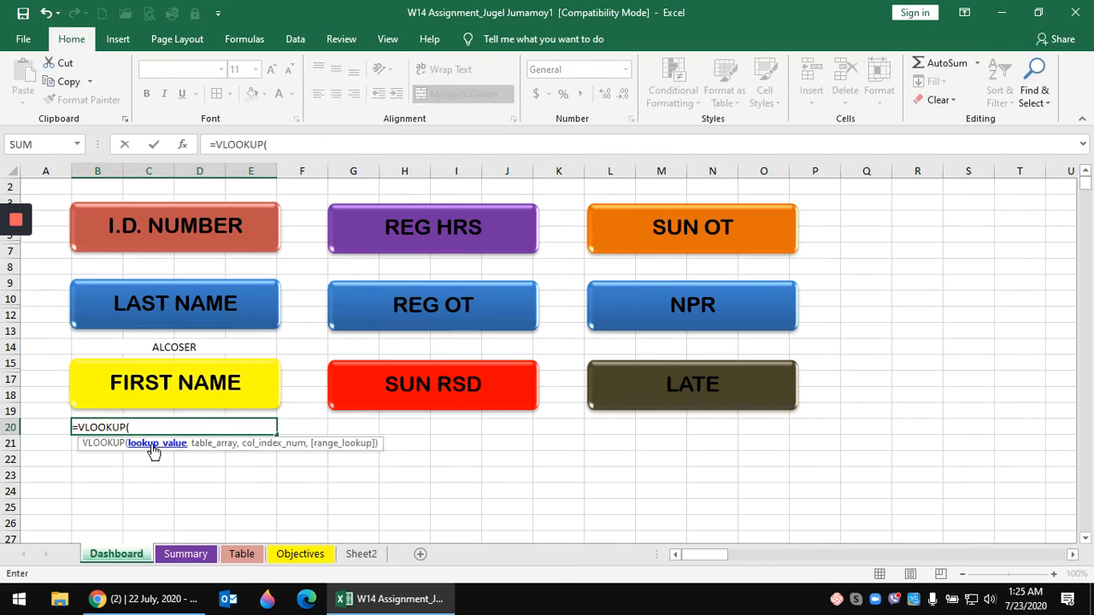
{"action": "left_click", "coordinate": [174, 346]}
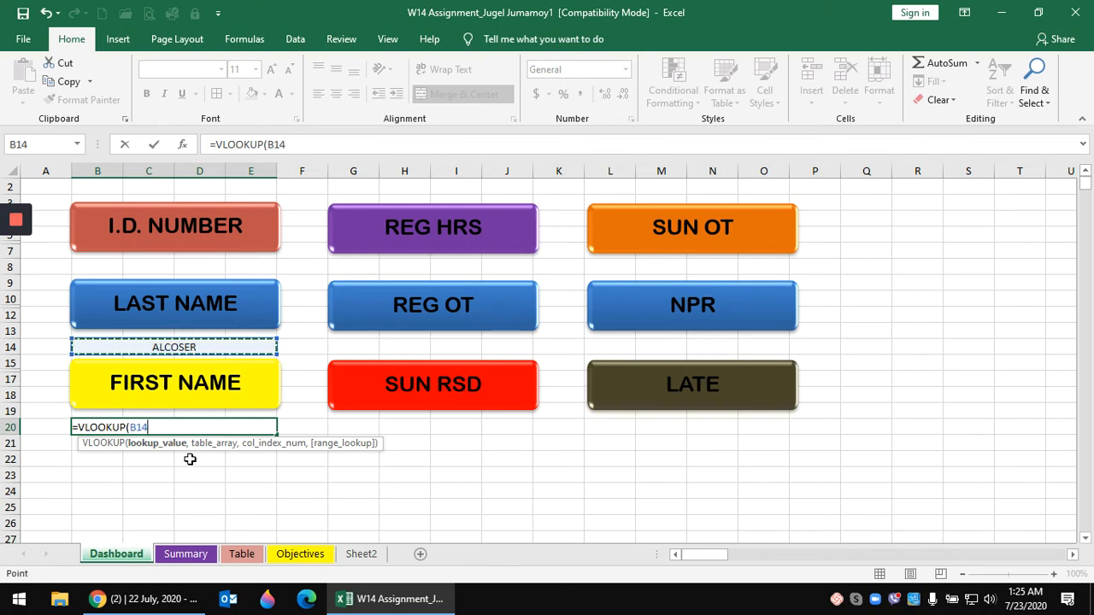
{"action": "key", "text": "F4"}
{"action": "type", "text": ","}
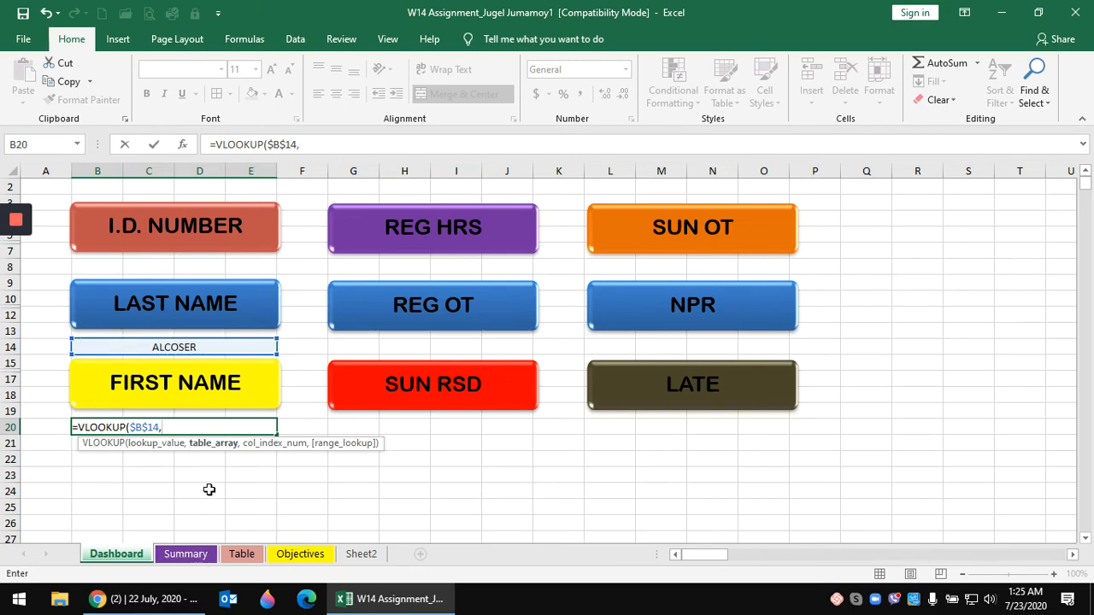
{"action": "left_click", "coordinate": [187, 555]}
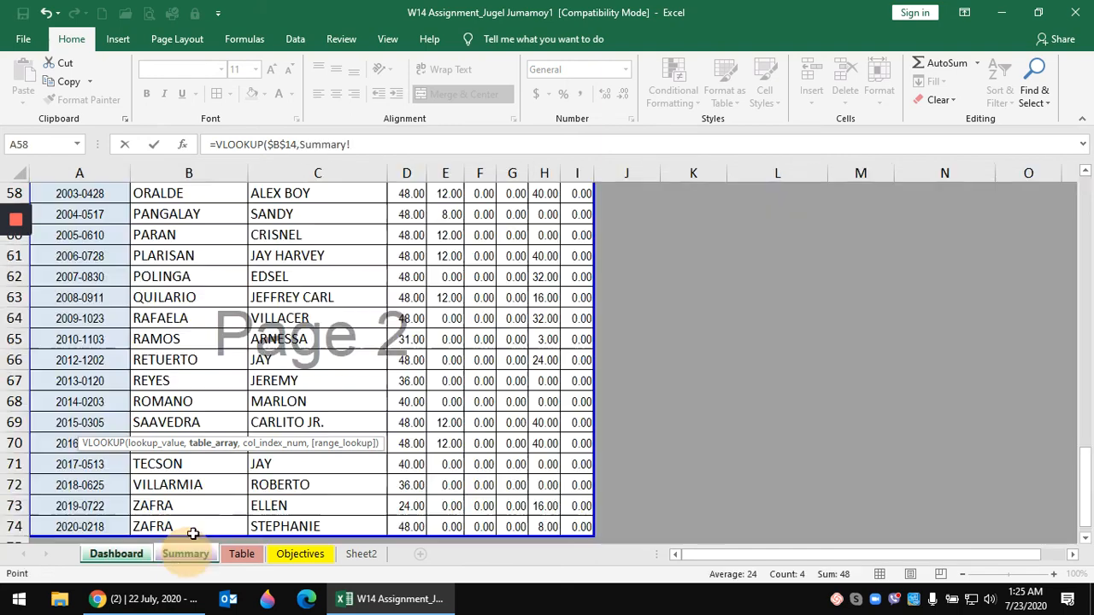
{"action": "left_click_drag", "start_coordinate": [1086, 476], "coordinate": [1087, 168]}
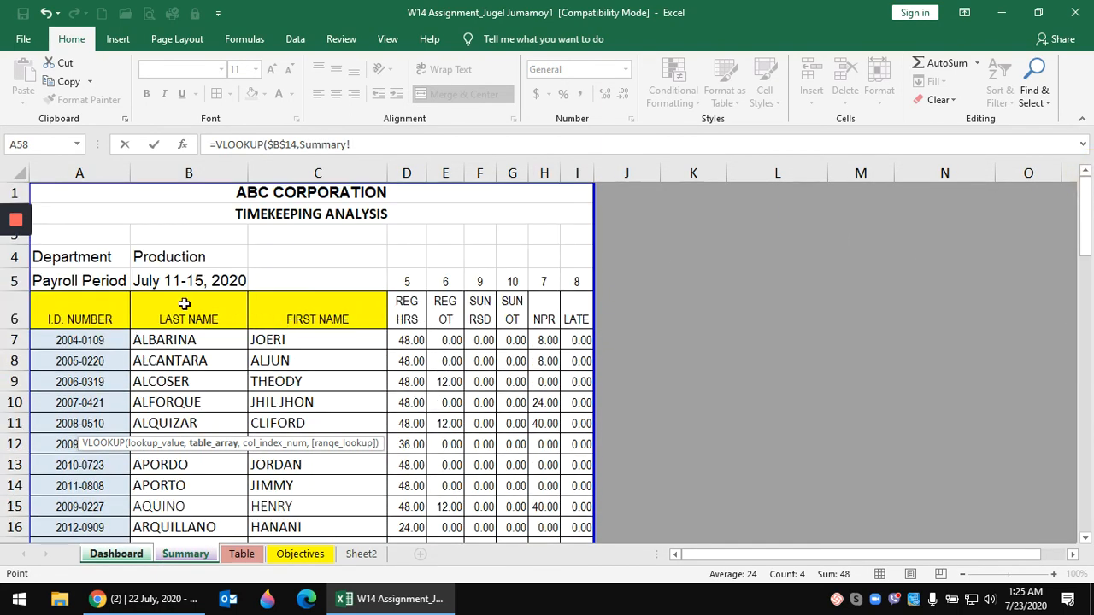
{"action": "left_click_drag", "start_coordinate": [181, 307], "coordinate": [574, 306]}
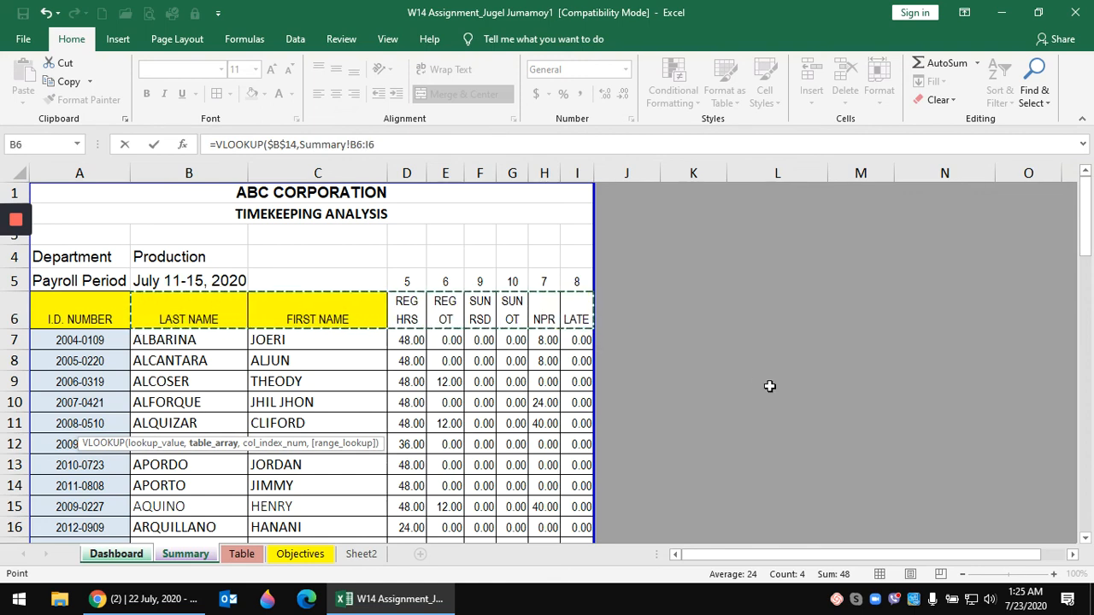
{"action": "key", "text": "ctrl+shift+Down"}
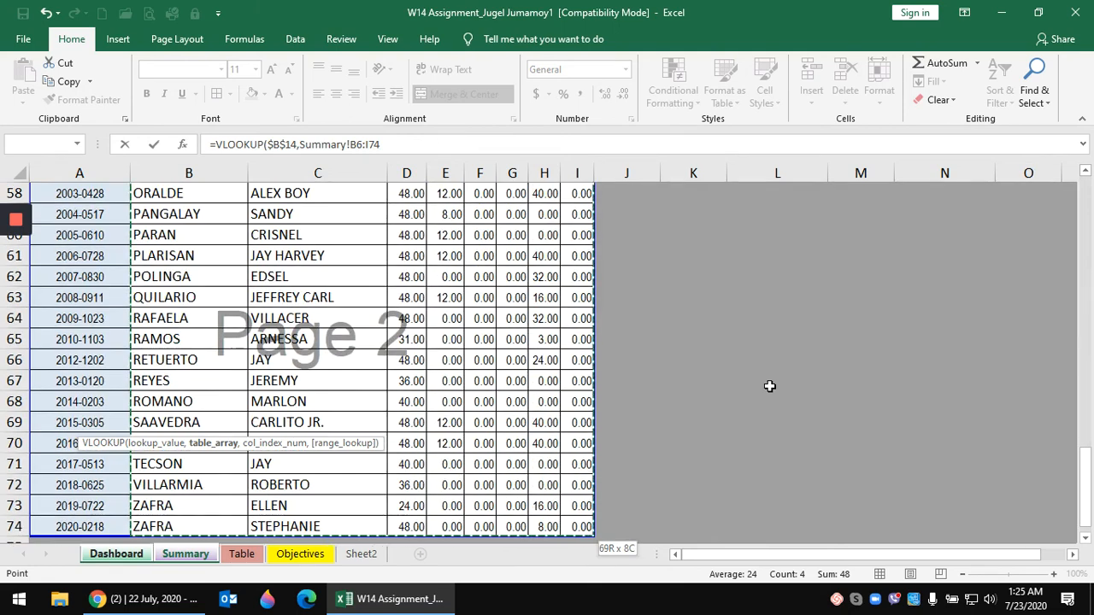
{"action": "key", "text": "F4"}
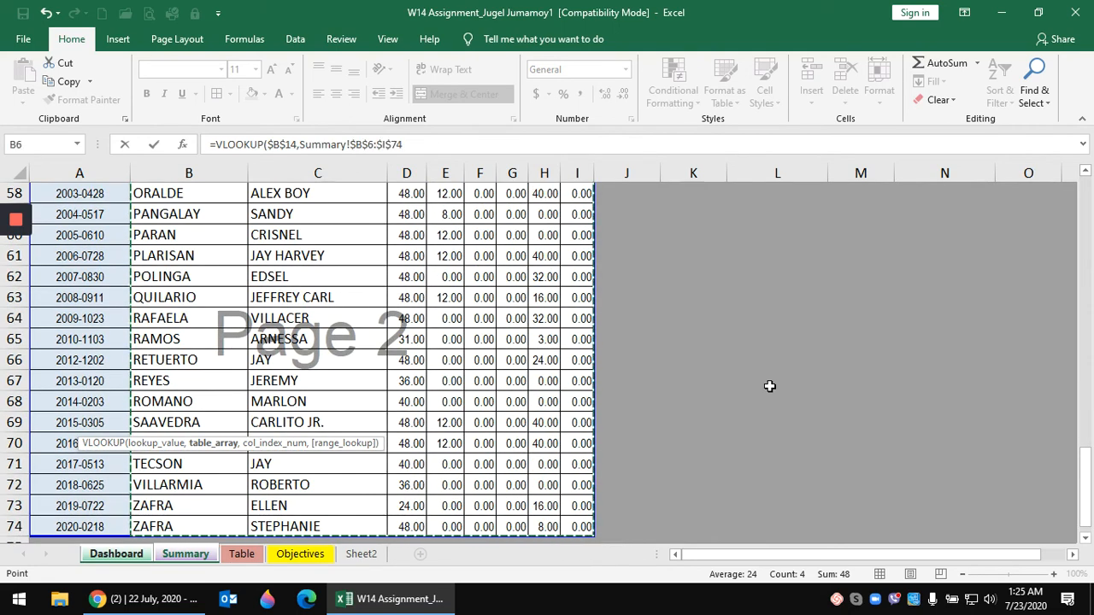
{"action": "type", "text": ","}
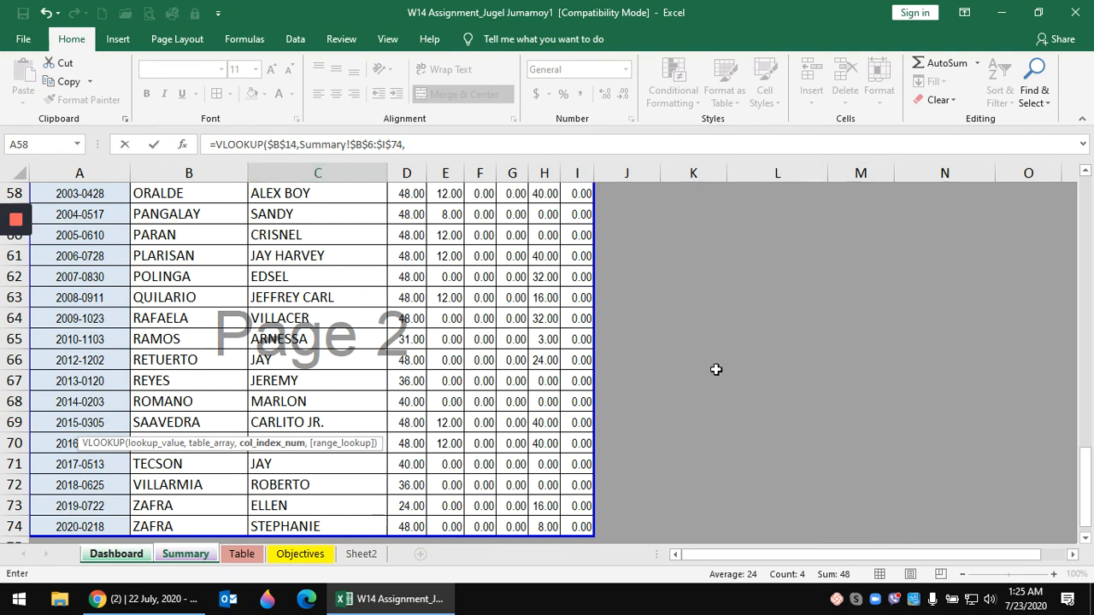
{"action": "type", "text": "2,FALSE"}
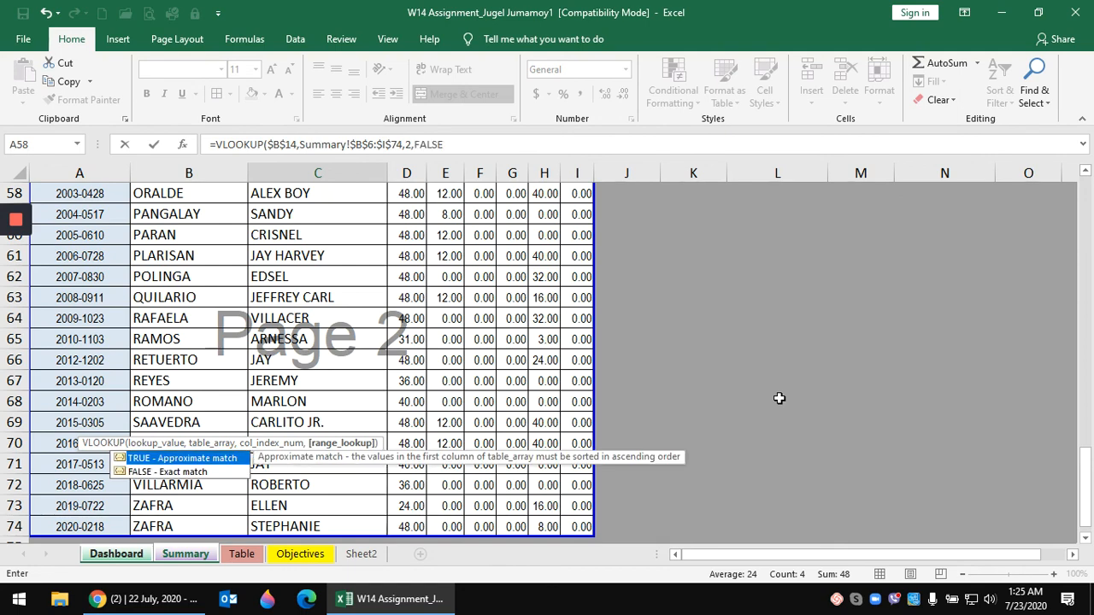
{"action": "type", "text": ")"}
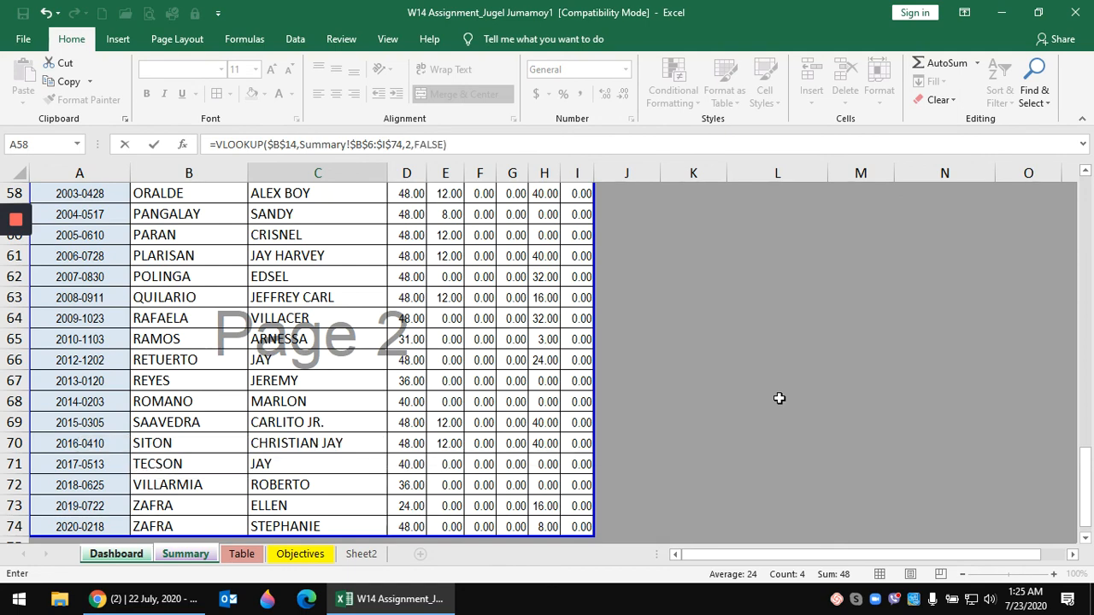
{"action": "key", "text": "Return"}
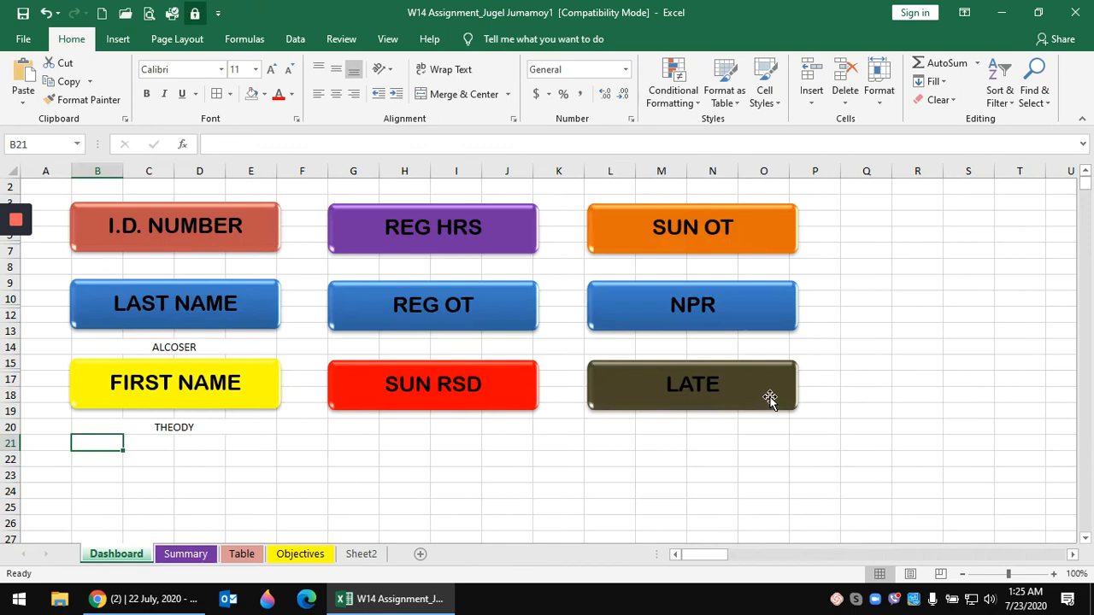
- Fill the B20 first-name lookup down to B30
{"action": "left_click", "coordinate": [154, 428]}
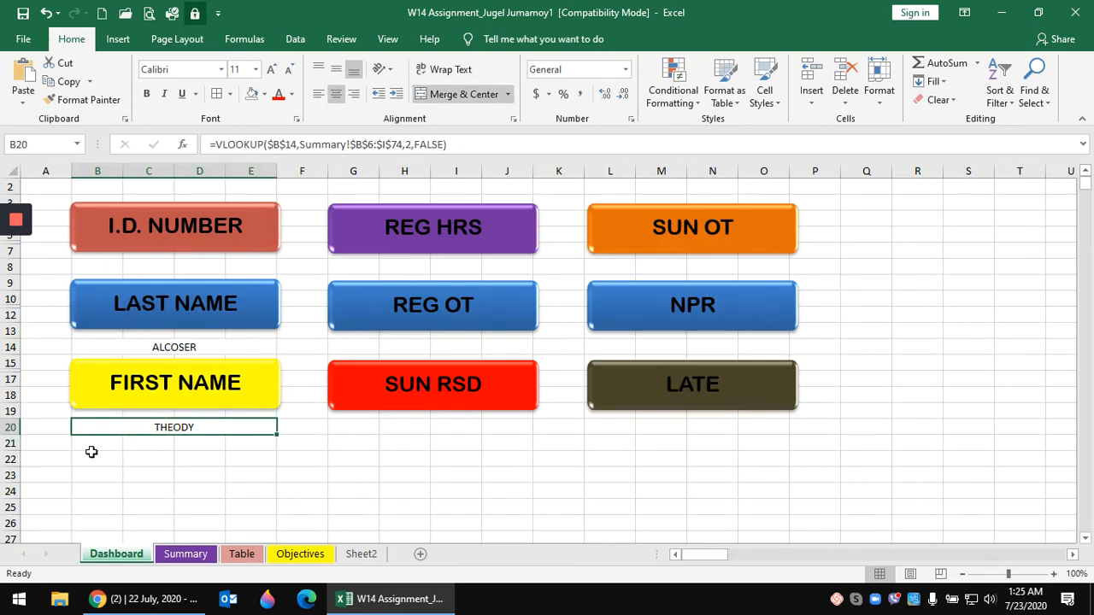
{"action": "scroll", "coordinate": [91, 452], "scroll_direction": "down", "scroll_amount": 1}
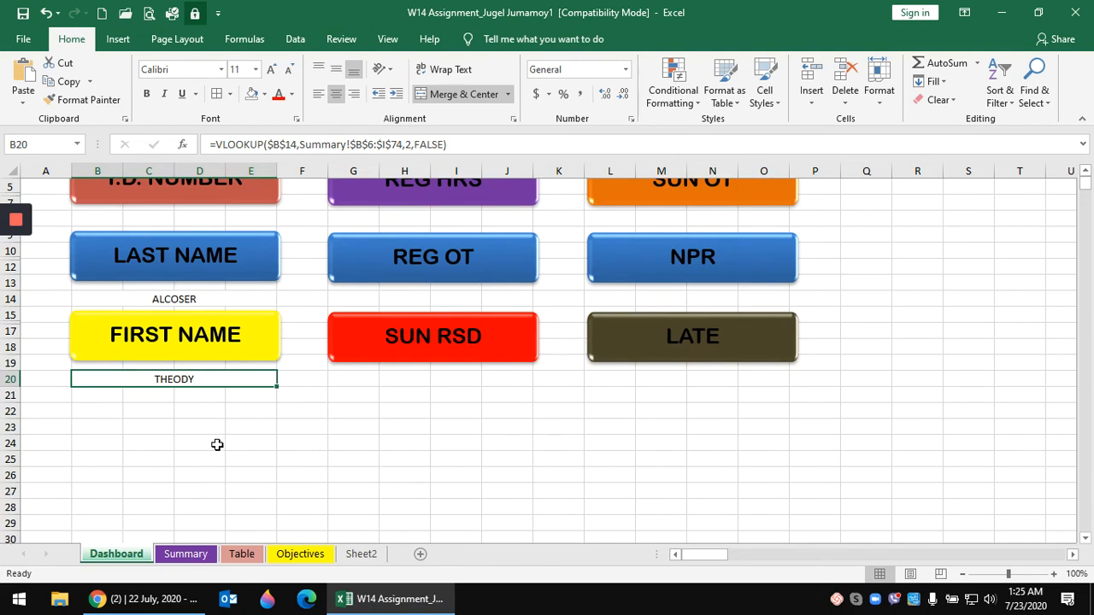
{"action": "left_click_drag", "start_coordinate": [275, 387], "coordinate": [271, 482]}
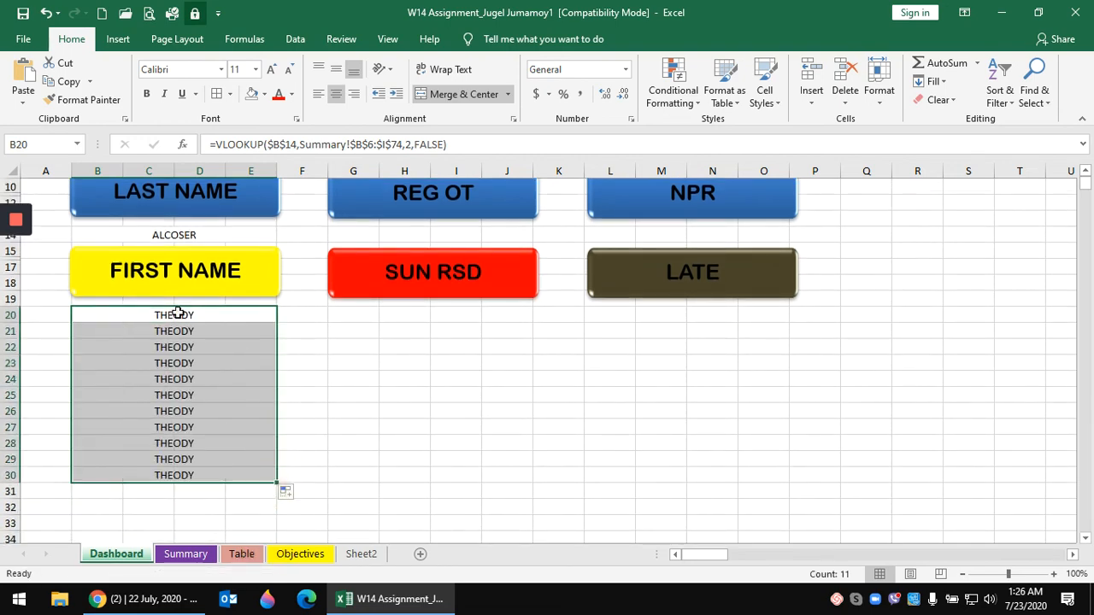
{"action": "left_click", "coordinate": [177, 314]}
- Change the VLOOKUP column index to 3, 4 and 5 in B21–B23, showing 48 and 12
{"action": "left_click", "coordinate": [182, 333]}
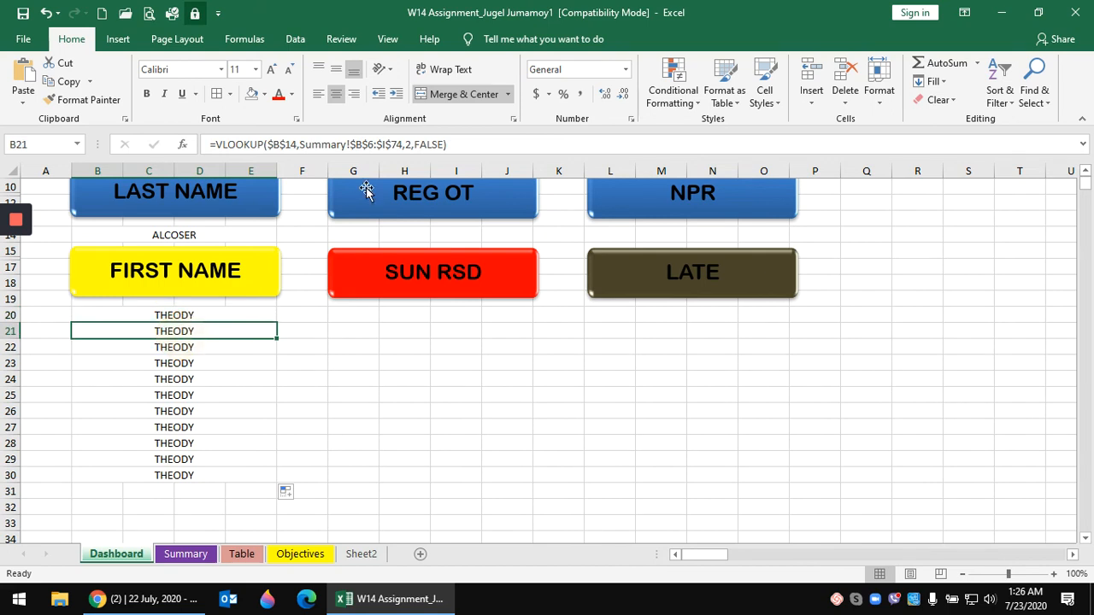
{"action": "left_click", "coordinate": [411, 144]}
{"action": "key", "text": "BackSpace"}
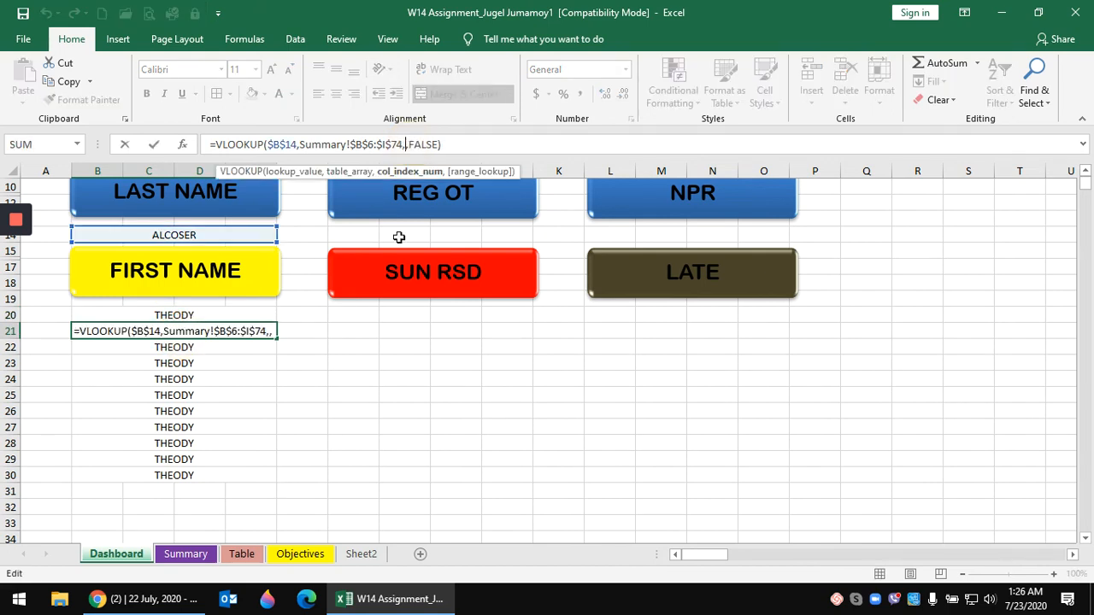
{"action": "type", "text": "3"}
{"action": "key", "text": "Return"}
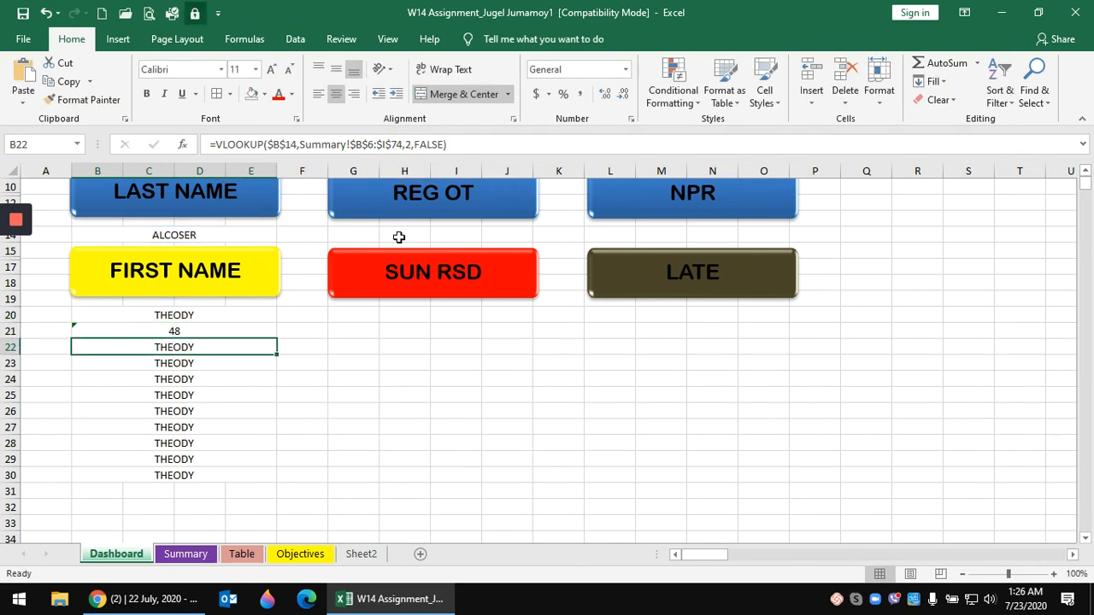
{"action": "left_click", "coordinate": [412, 145]}
{"action": "key", "text": "BackSpace"}
{"action": "type", "text": "4"}
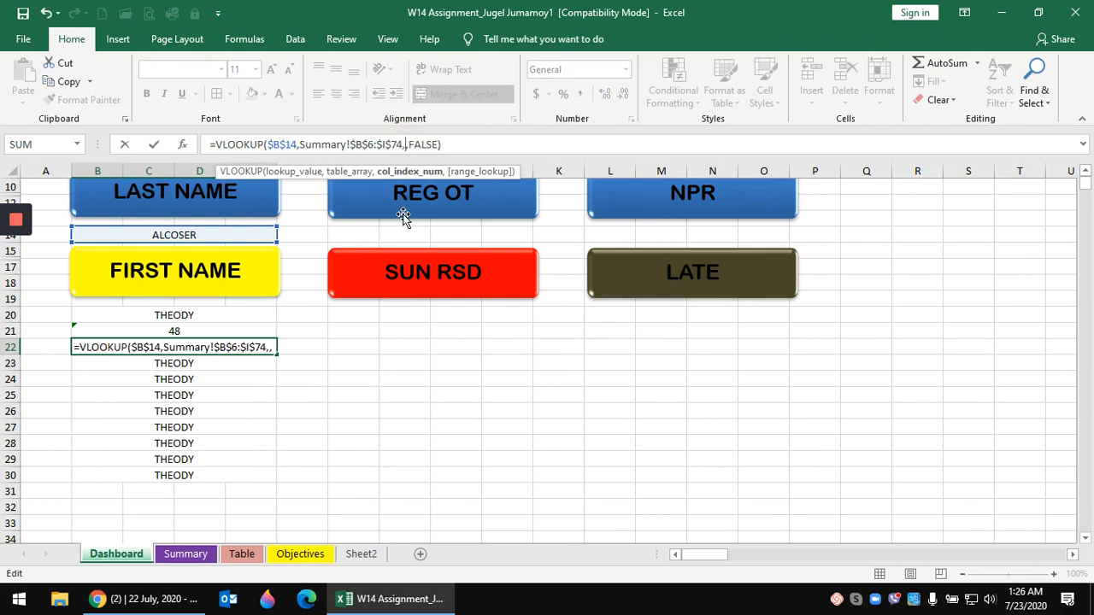
{"action": "key", "text": "Return"}
{"action": "left_click", "coordinate": [413, 144]}
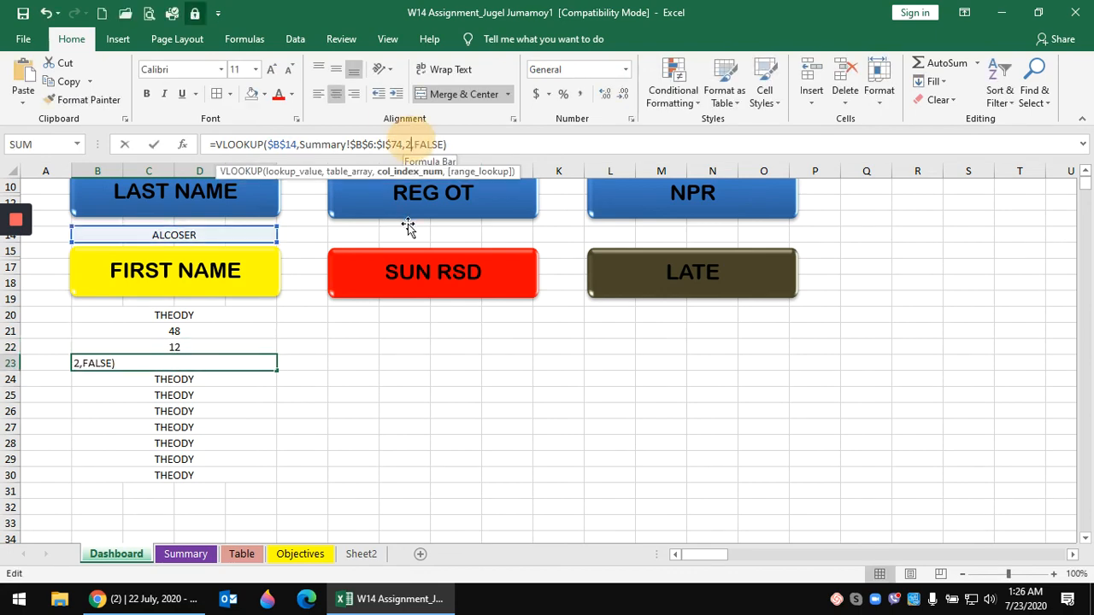
{"action": "key", "text": "BackSpace"}
{"action": "type", "text": "5"}
{"action": "key", "text": "Return"}
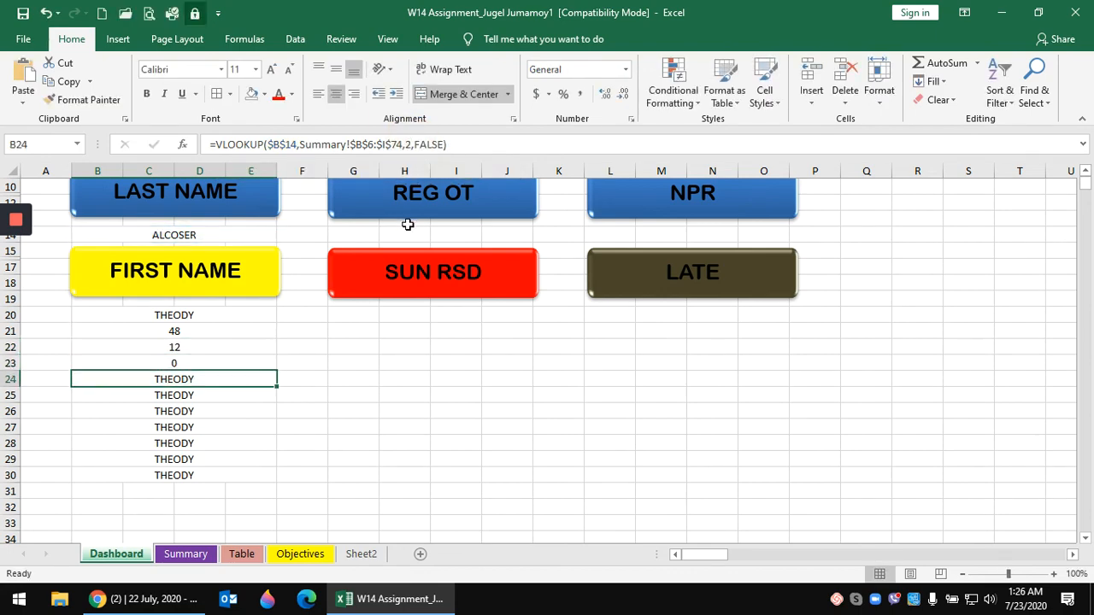
- Change the VLOOKUP column index to 6, 7, 8 and 9 in B24–B27
{"action": "left_click", "coordinate": [412, 144]}
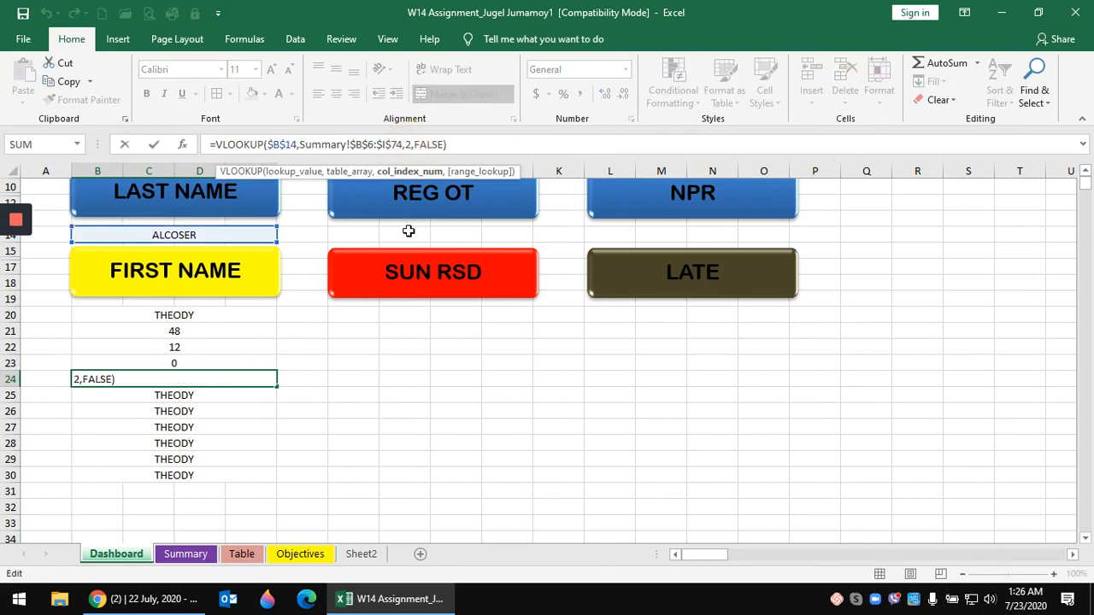
{"action": "key", "text": "BackSpace"}
{"action": "type", "text": "6"}
{"action": "key", "text": "Return"}
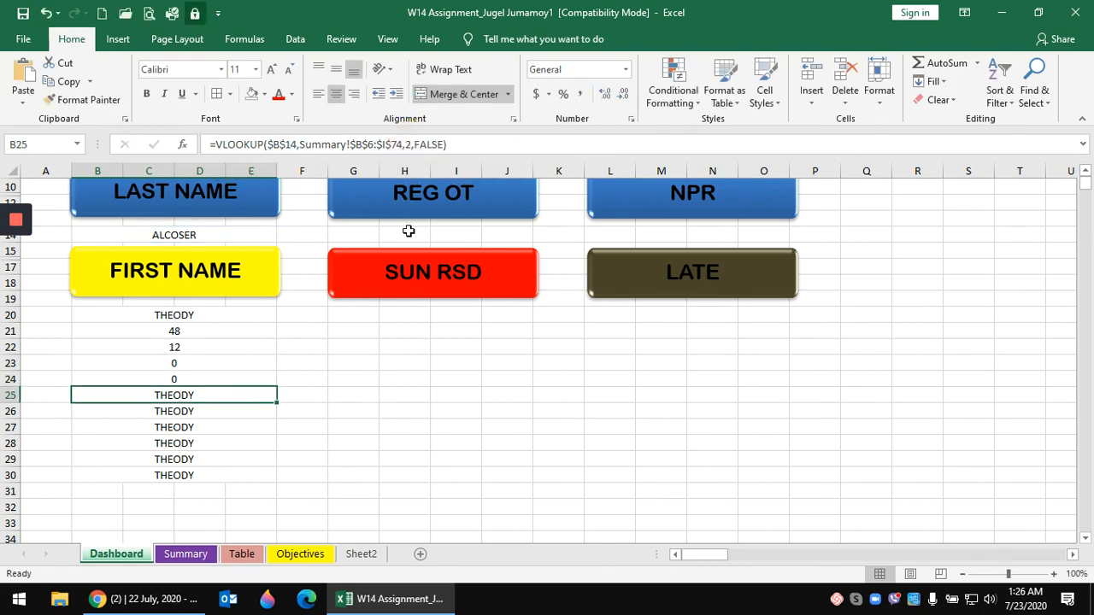
{"action": "left_click", "coordinate": [411, 143]}
{"action": "key", "text": "BackSpace"}
{"action": "type", "text": "7"}
{"action": "key", "text": "Return"}
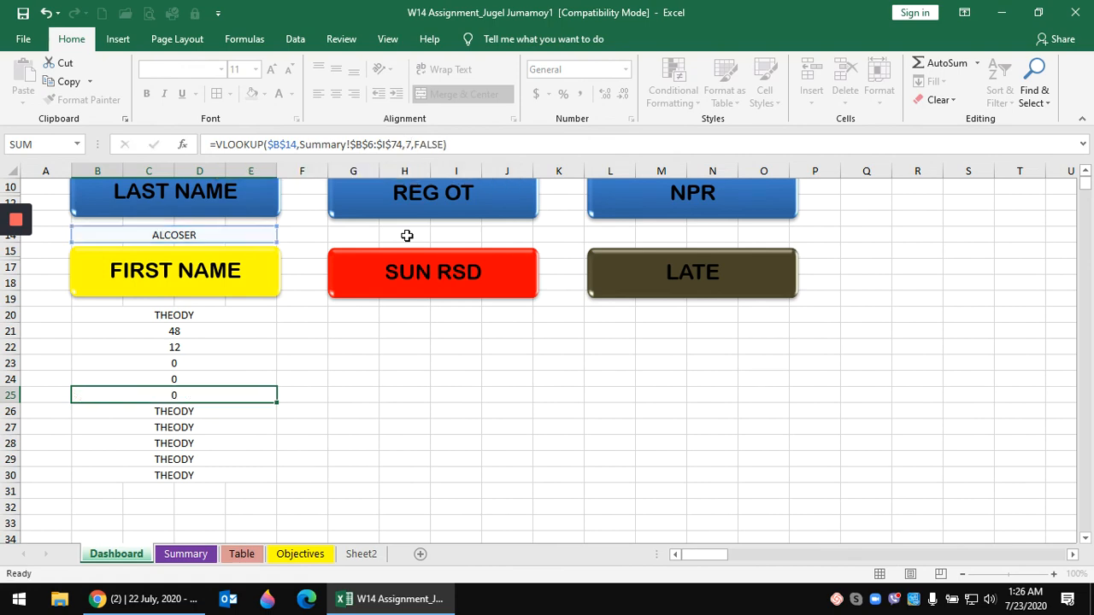
{"action": "left_click", "coordinate": [412, 144]}
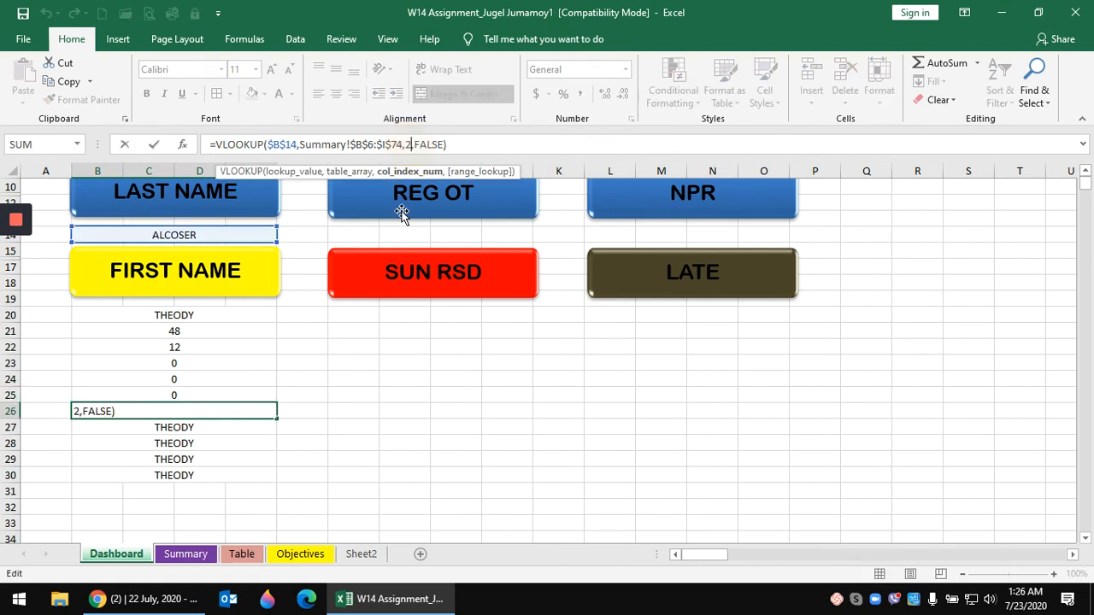
{"action": "key", "text": "BackSpace"}
{"action": "type", "text": "8"}
{"action": "key", "text": "Return"}
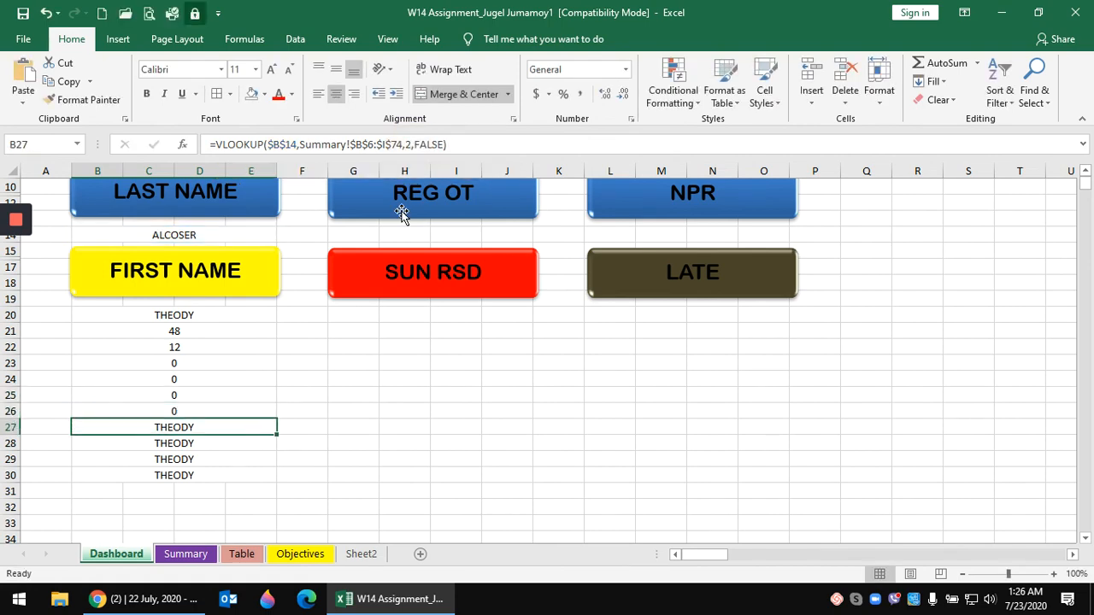
{"action": "left_click", "coordinate": [413, 144]}
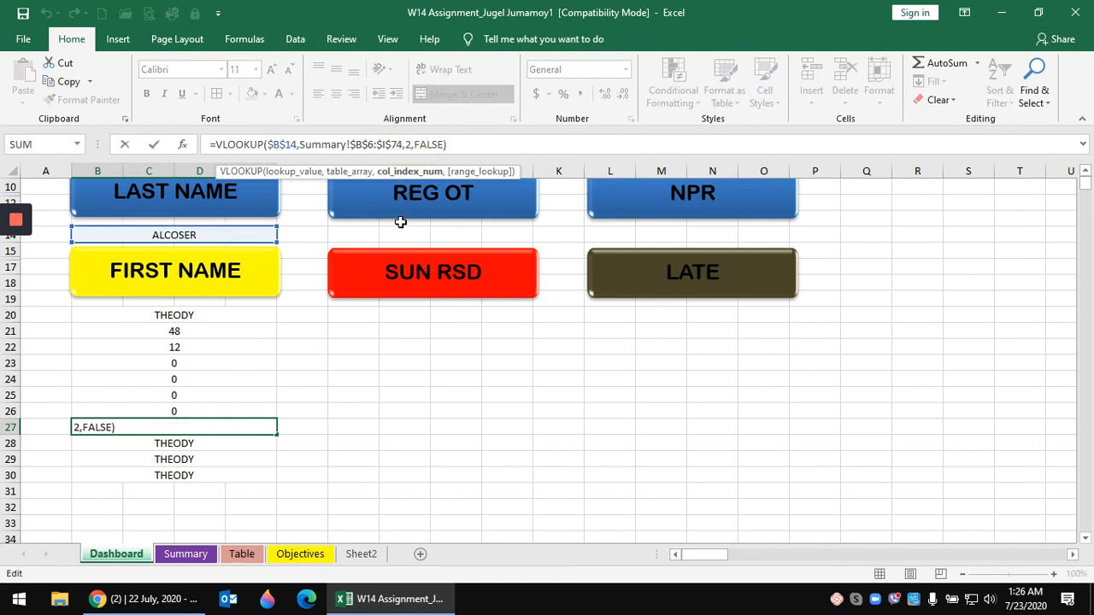
{"action": "key", "text": "BackSpace"}
{"action": "type", "text": "9"}
{"action": "key", "text": "Return"}
- Clear the contents of rows 27–30, removing the #REF! result
{"action": "left_click", "coordinate": [445, 395]}
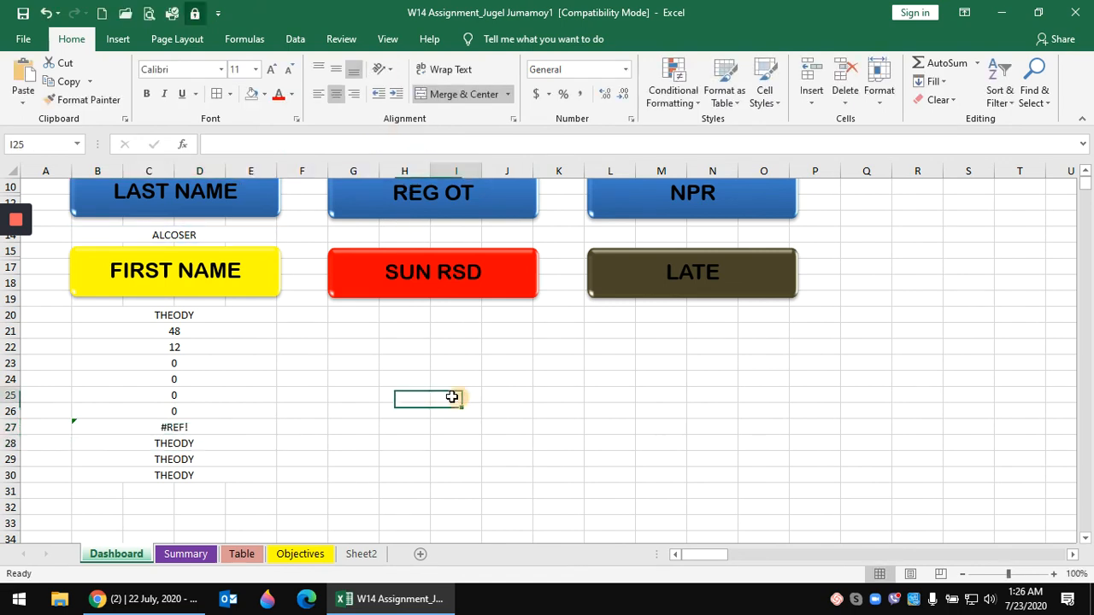
{"action": "left_click", "coordinate": [10, 427]}
{"action": "left_click_drag", "start_coordinate": [9, 425], "coordinate": [9, 482]}
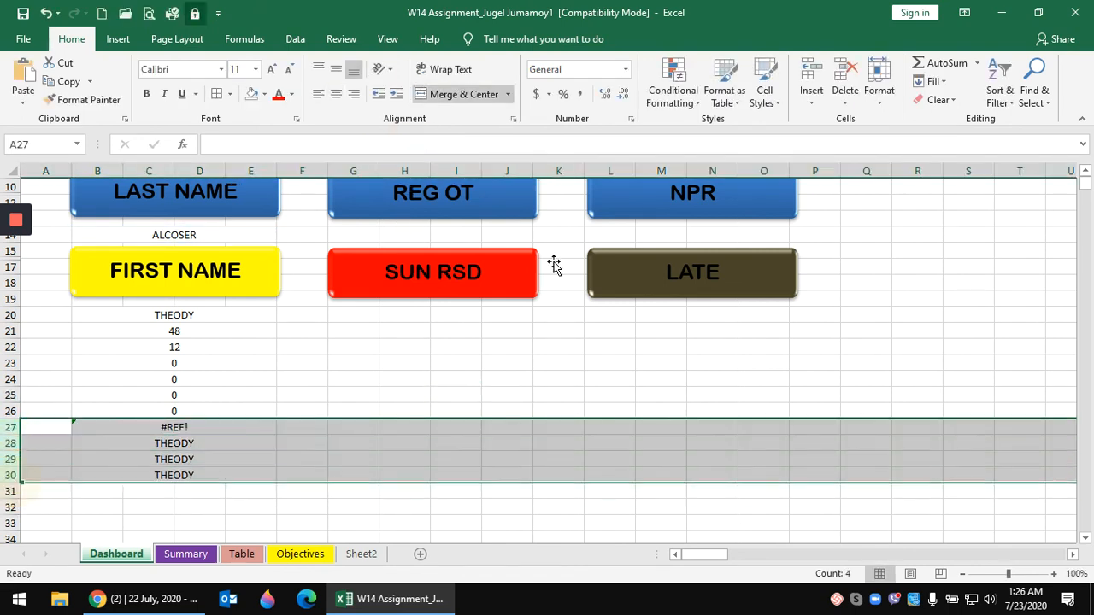
{"action": "key", "text": "Delete"}
{"action": "left_click", "coordinate": [454, 363]}
{"action": "scroll", "coordinate": [473, 402], "scroll_direction": "up", "scroll_amount": 3}
{"action": "left_click", "coordinate": [179, 430]}
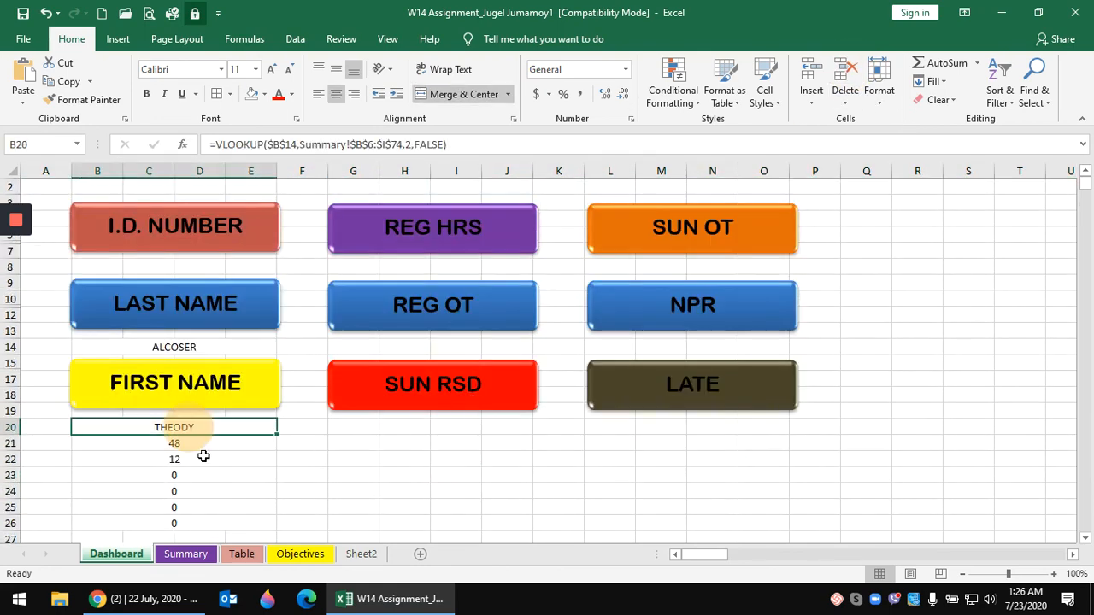
- Move 48 to G8 under REG HRS, 12 to G14 under REG OT, and 0 to G20
{"action": "left_click", "coordinate": [205, 446]}
{"action": "left_click_drag", "start_coordinate": [228, 440], "coordinate": [525, 268]}
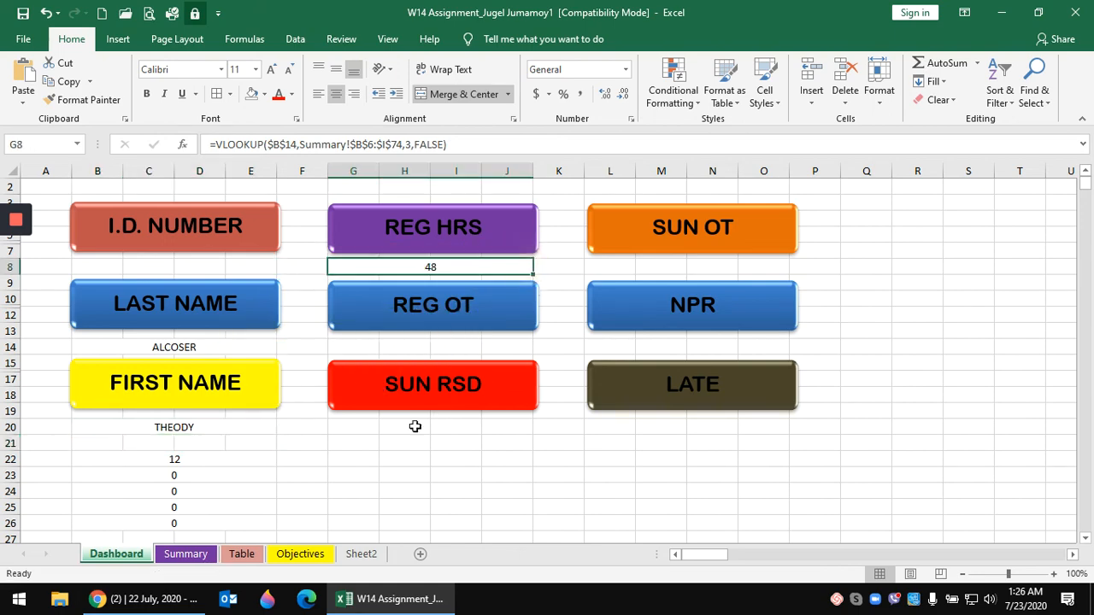
{"action": "left_click", "coordinate": [197, 460]}
{"action": "left_click_drag", "start_coordinate": [212, 453], "coordinate": [465, 350]}
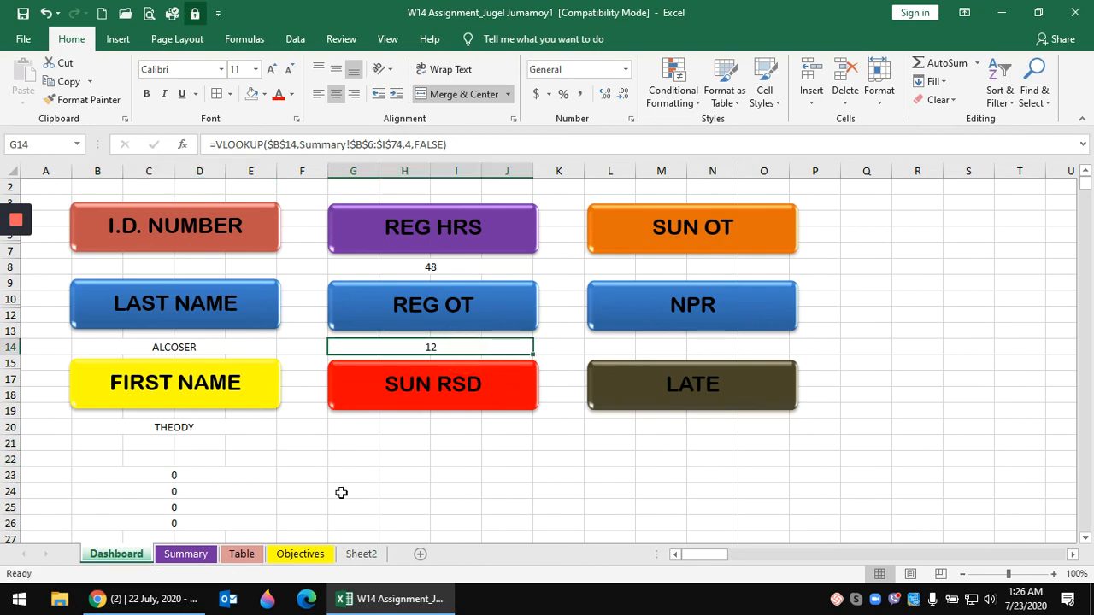
{"action": "left_click", "coordinate": [192, 476]}
{"action": "left_click_drag", "start_coordinate": [220, 470], "coordinate": [454, 428]}
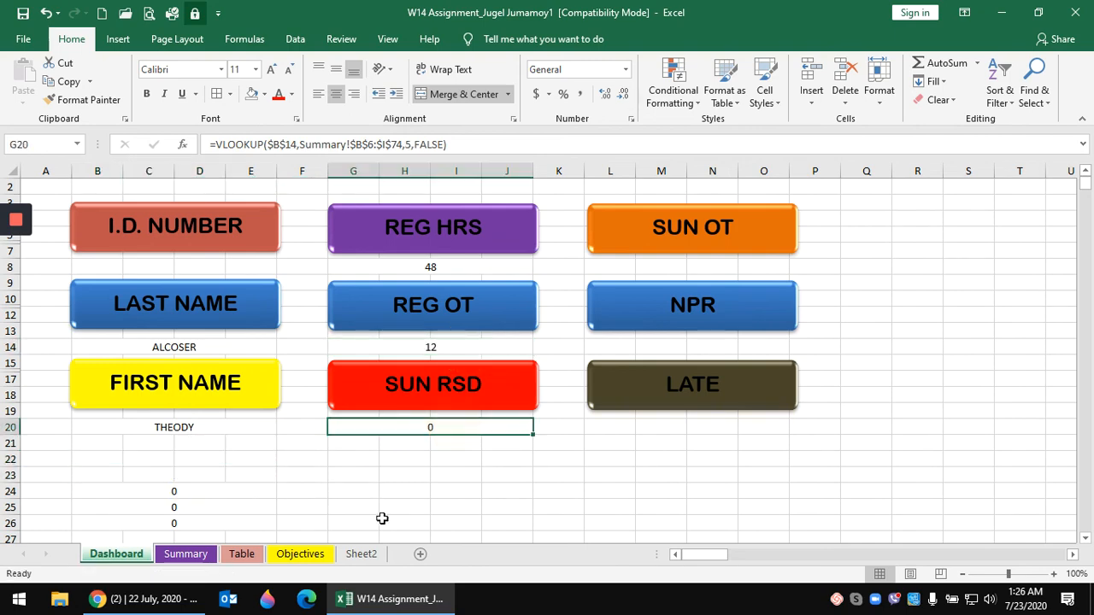
- Move the remaining zeros to L8 under SUN OT and L14 under NPR
{"action": "left_click", "coordinate": [192, 479]}
{"action": "left_click", "coordinate": [230, 491]}
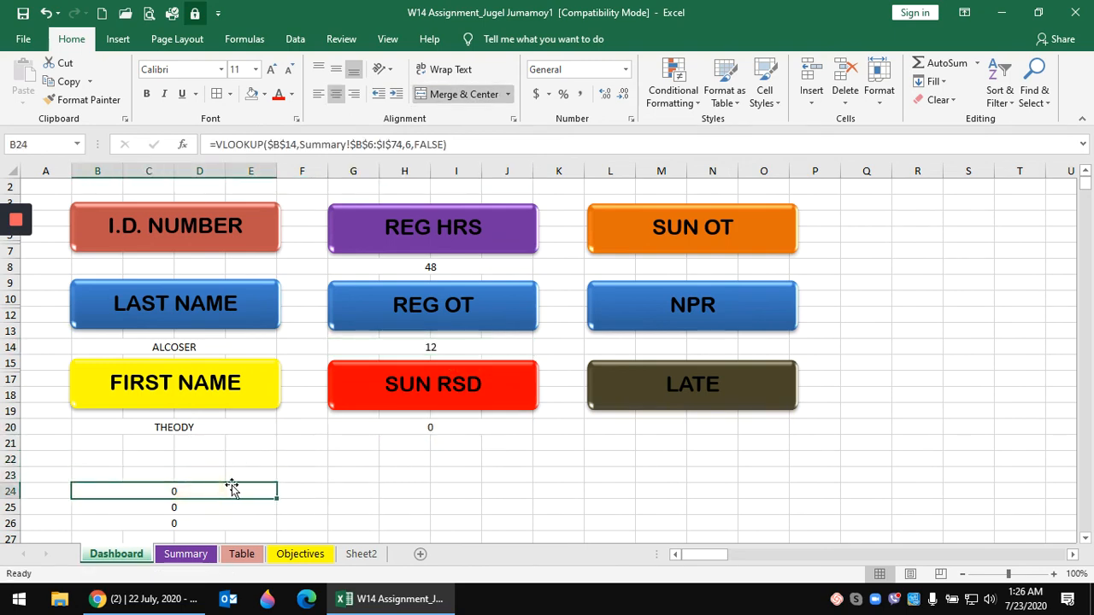
{"action": "left_click_drag", "start_coordinate": [235, 490], "coordinate": [755, 269]}
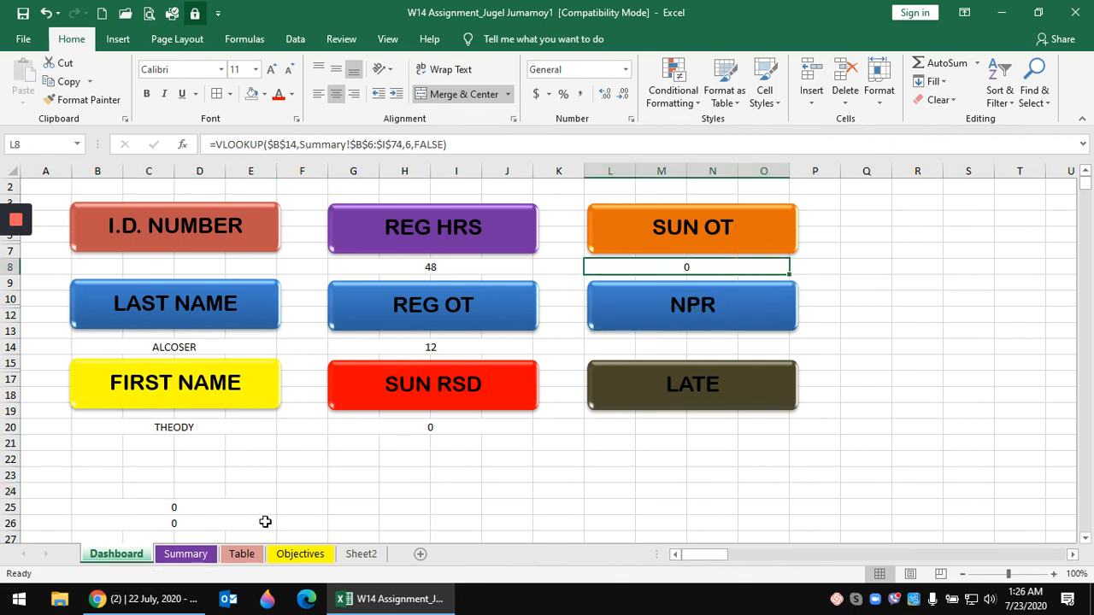
{"action": "left_click", "coordinate": [246, 500]}
{"action": "left_click", "coordinate": [245, 491]}
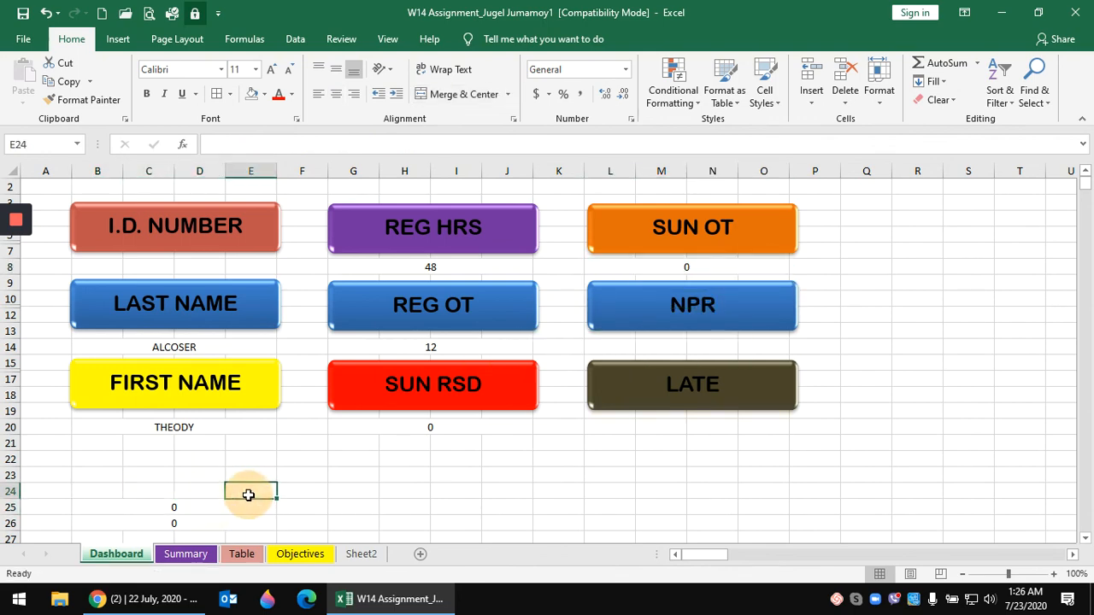
{"action": "left_click", "coordinate": [227, 505]}
{"action": "left_click_drag", "start_coordinate": [235, 500], "coordinate": [769, 362]}
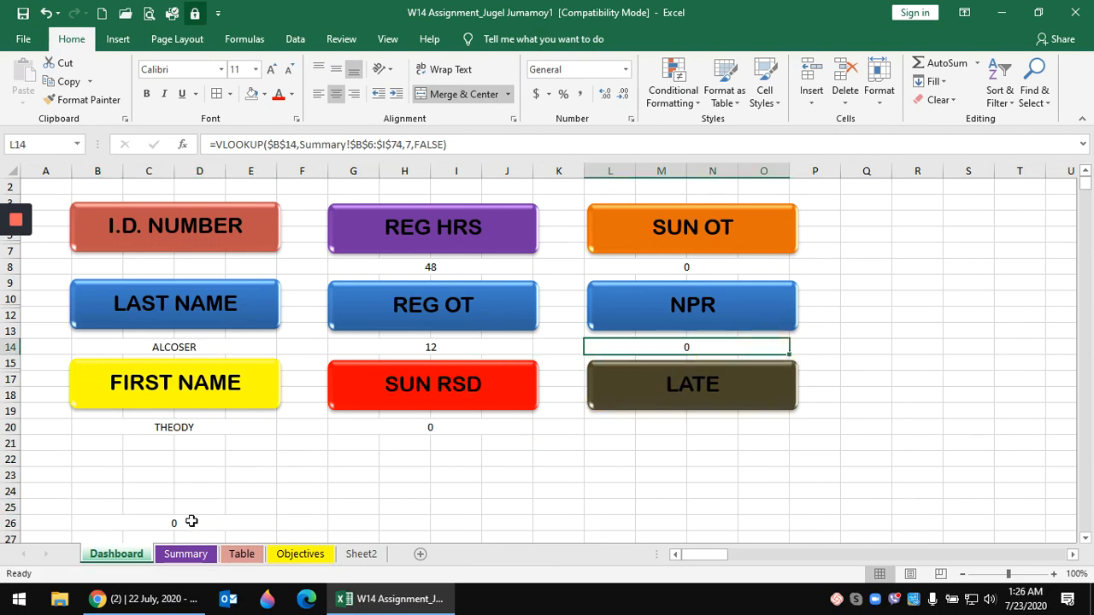
- Place a 0 under LATE and finish the INDEX/MATCH ID formula in B8, showing #N/A
{"action": "left_click", "coordinate": [191, 521]}
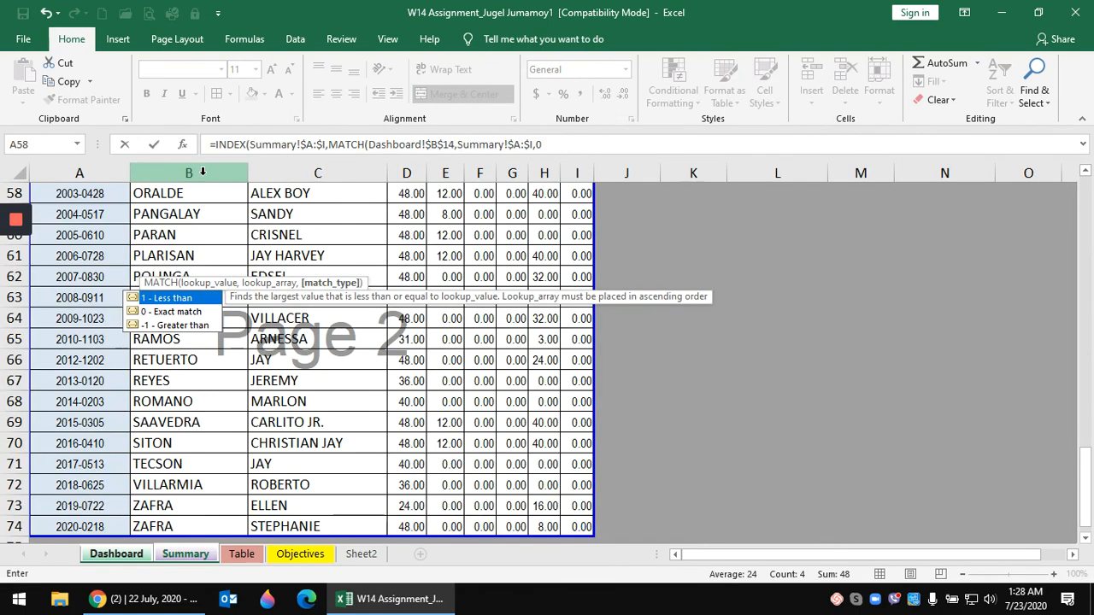
{"action": "type", "text": ")"}
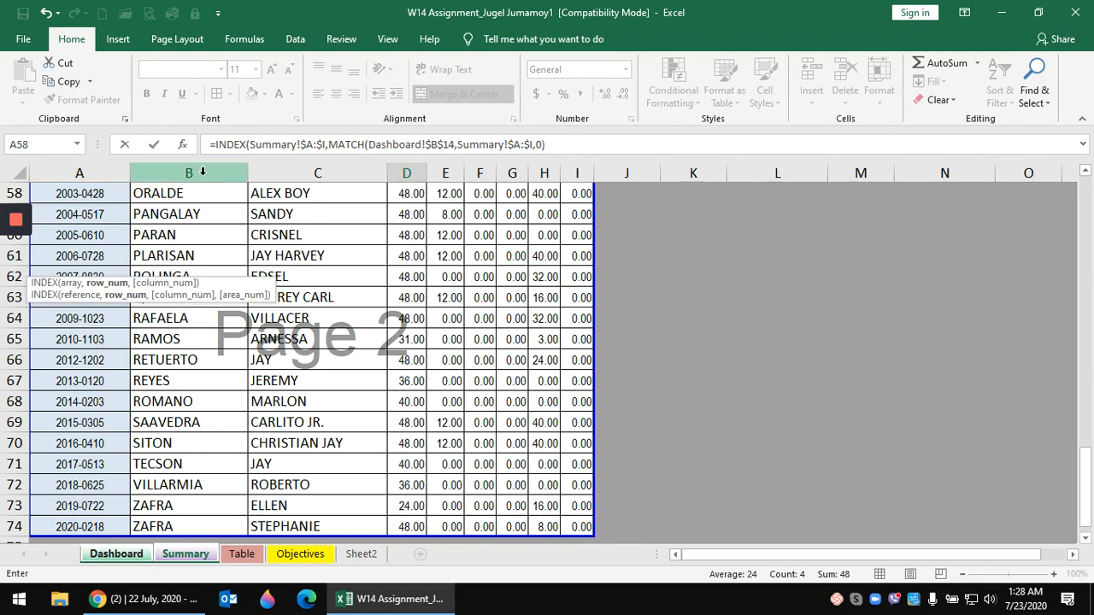
{"action": "type", "text": ")"}
{"action": "key", "text": "Return"}
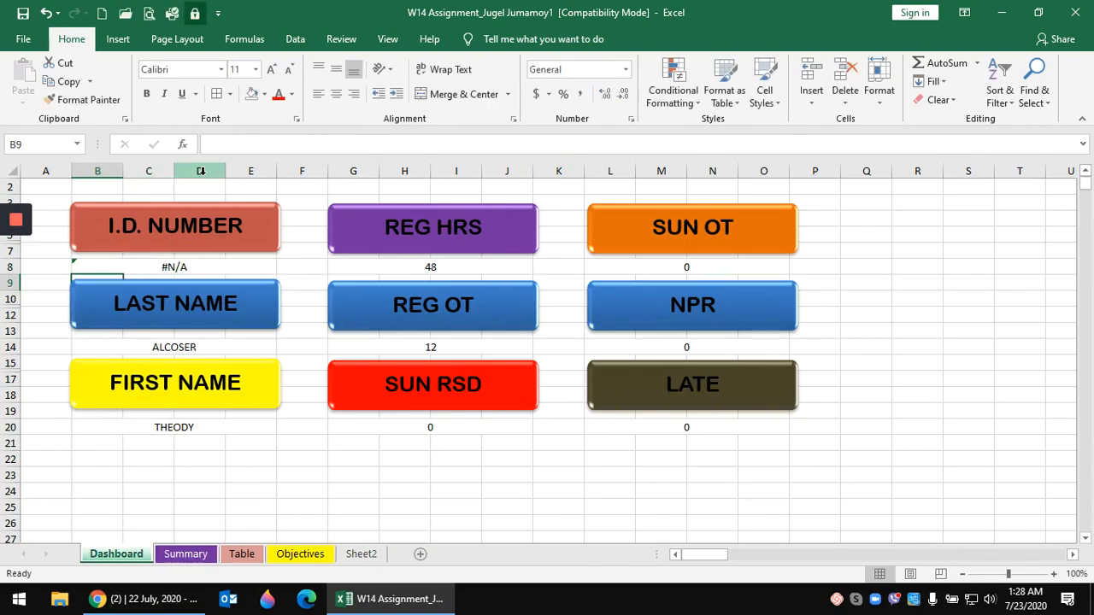
{"action": "left_click", "coordinate": [220, 261]}
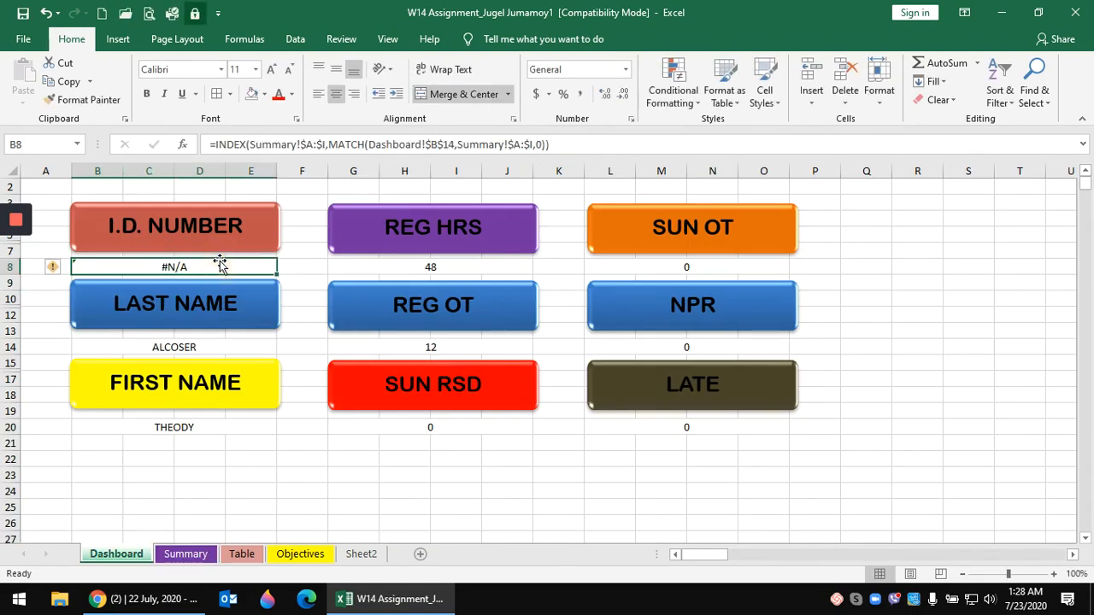